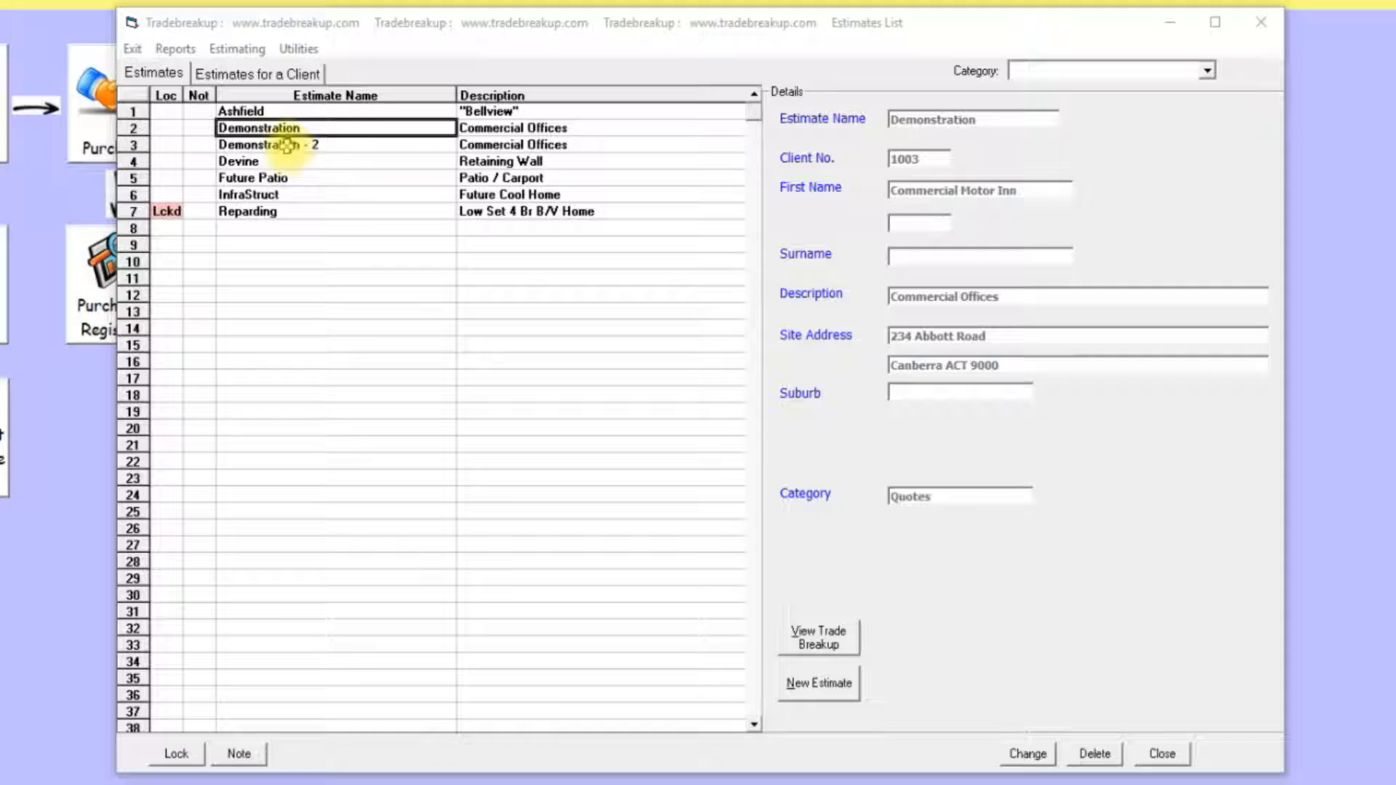
# - Open the trade breakup of the Demonstration estimate and expand its cost centre tree
pyautogui.doubleClick(243, 131)
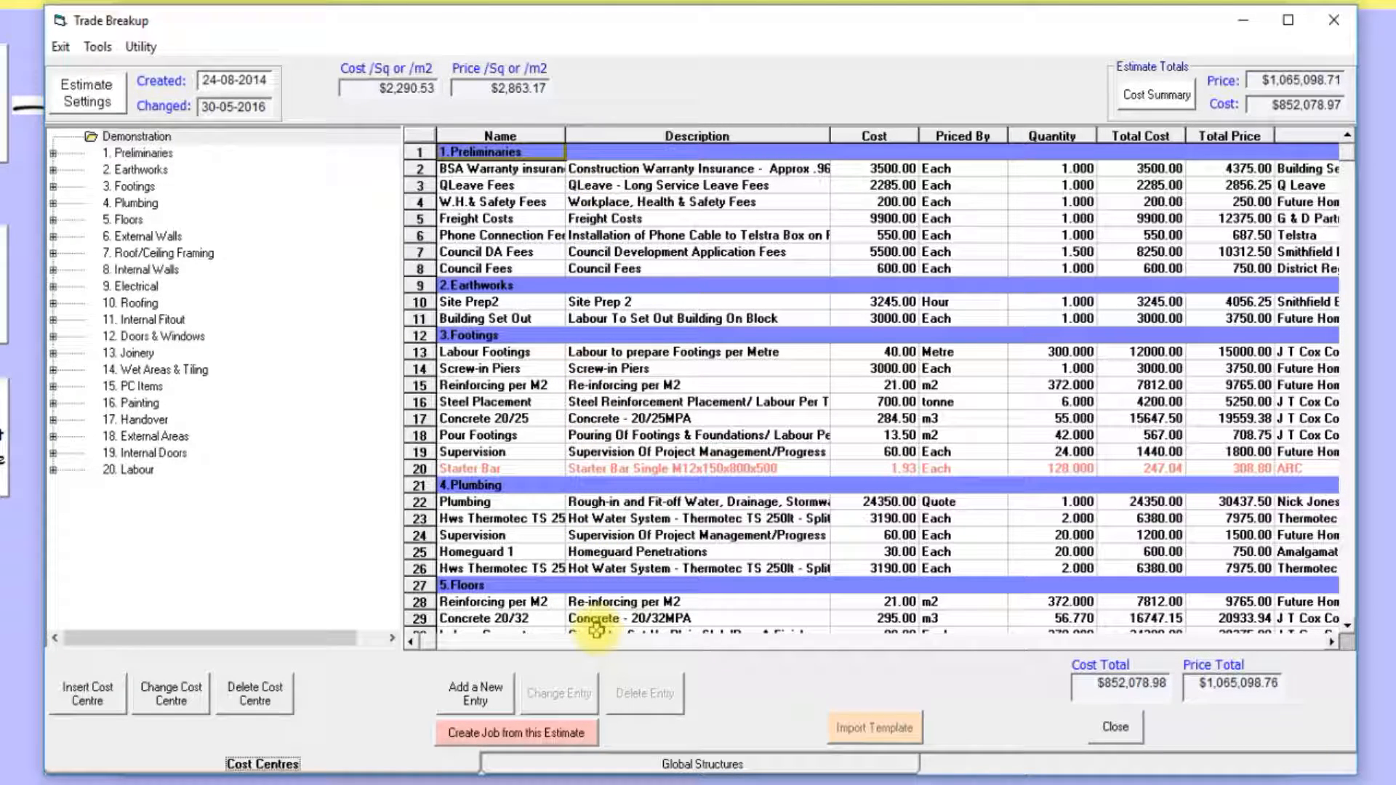
pyautogui.click(176, 138)
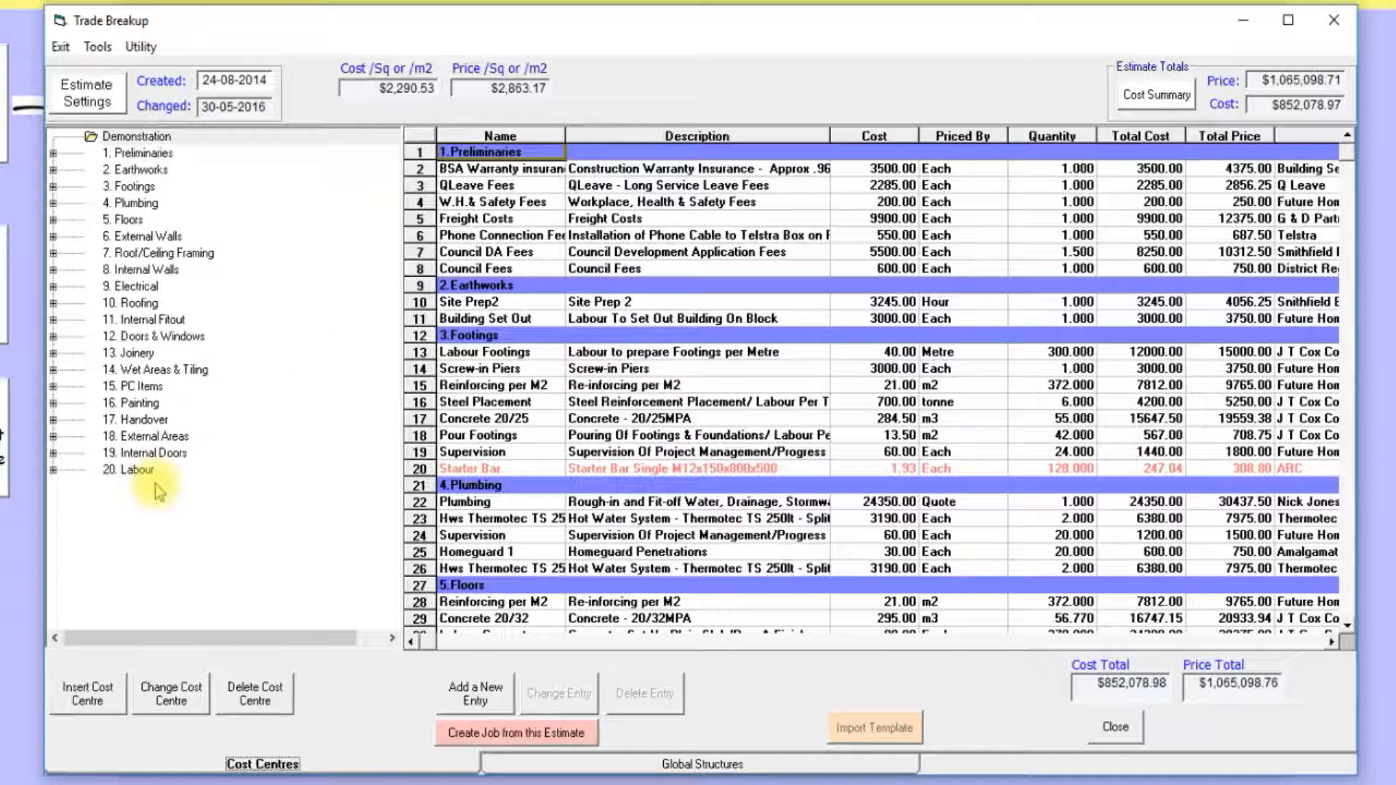
pyautogui.click(135, 136)
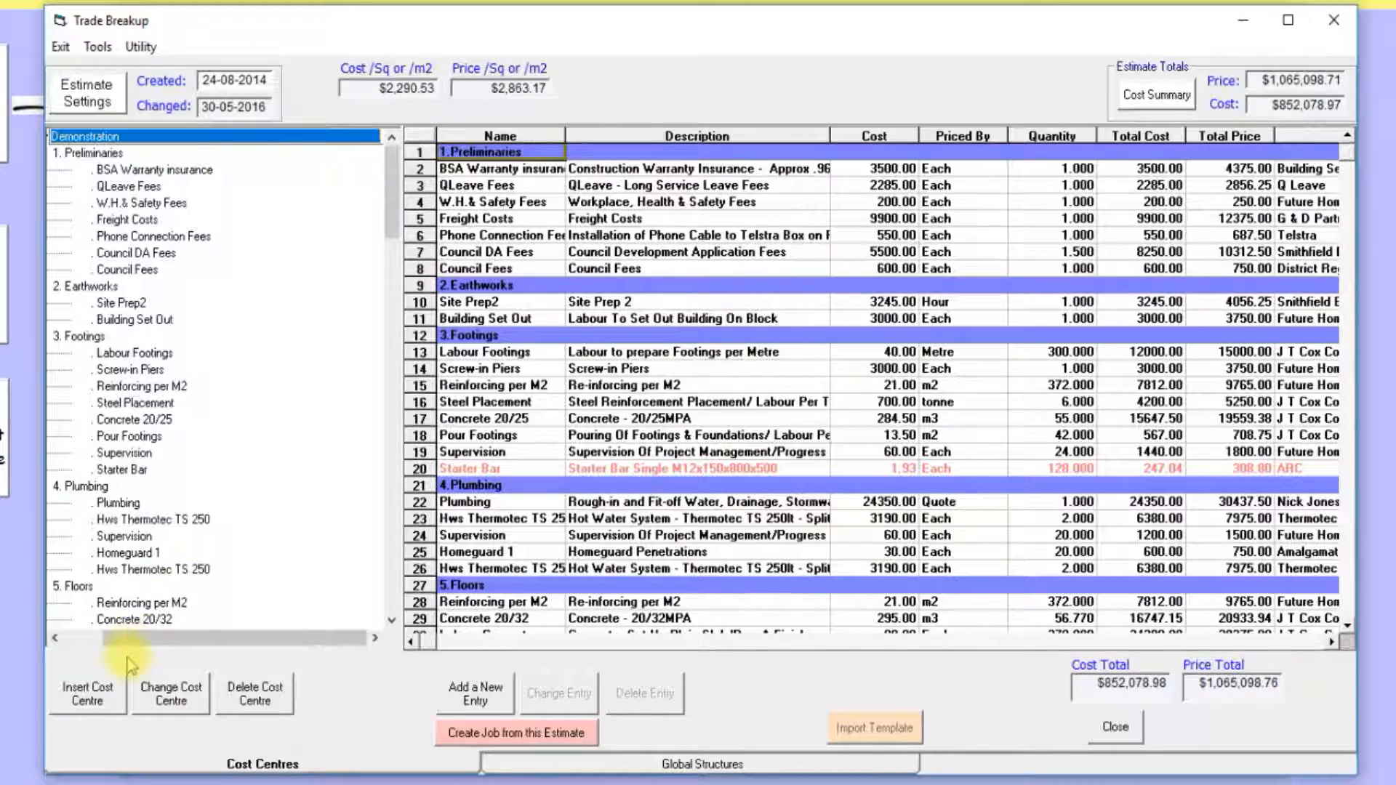
pyautogui.moveTo(121, 642); pyautogui.dragTo(52, 644)
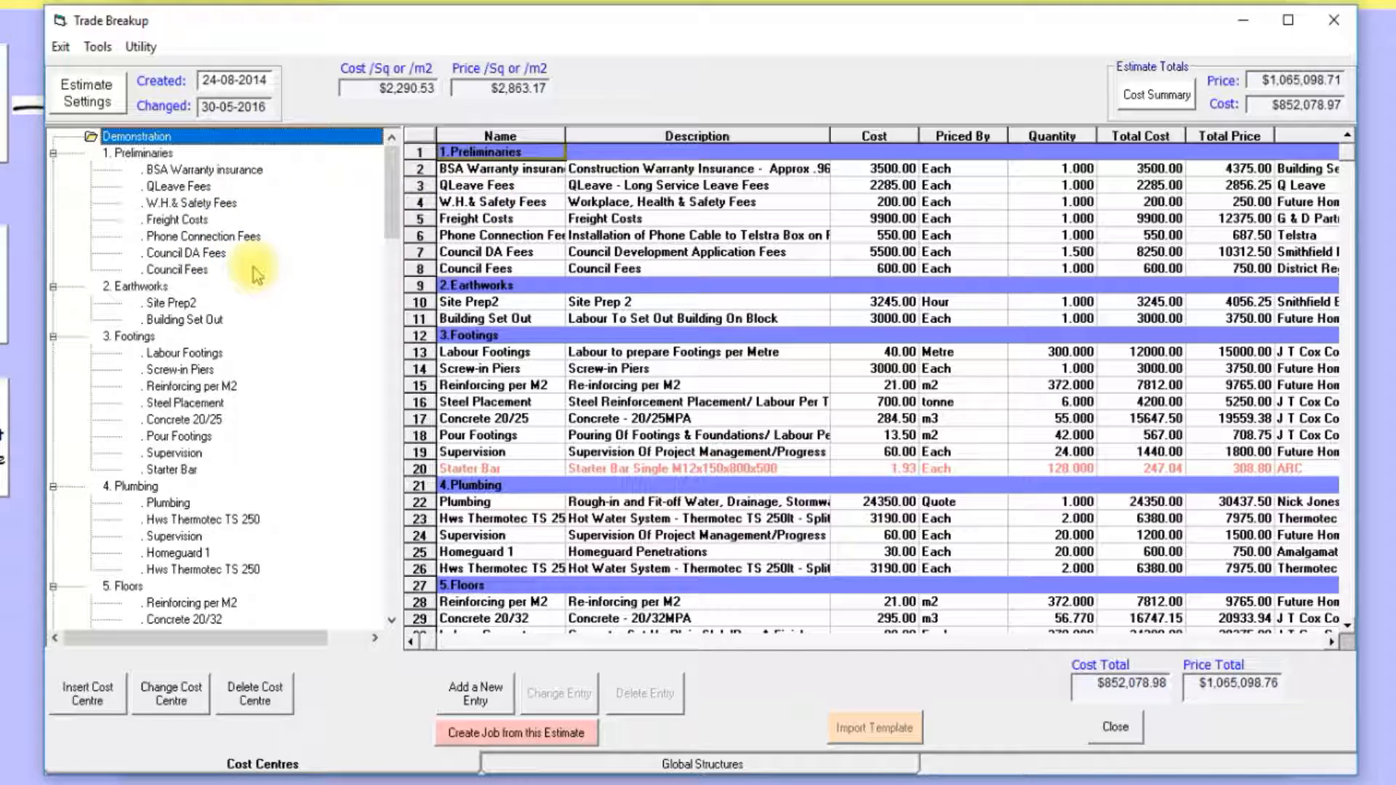
# - Review the Preliminaries cost centre's items and the QLeave Fees entry's cost, quantity, total cost and total price in the full estimate
pyautogui.click(128, 154)
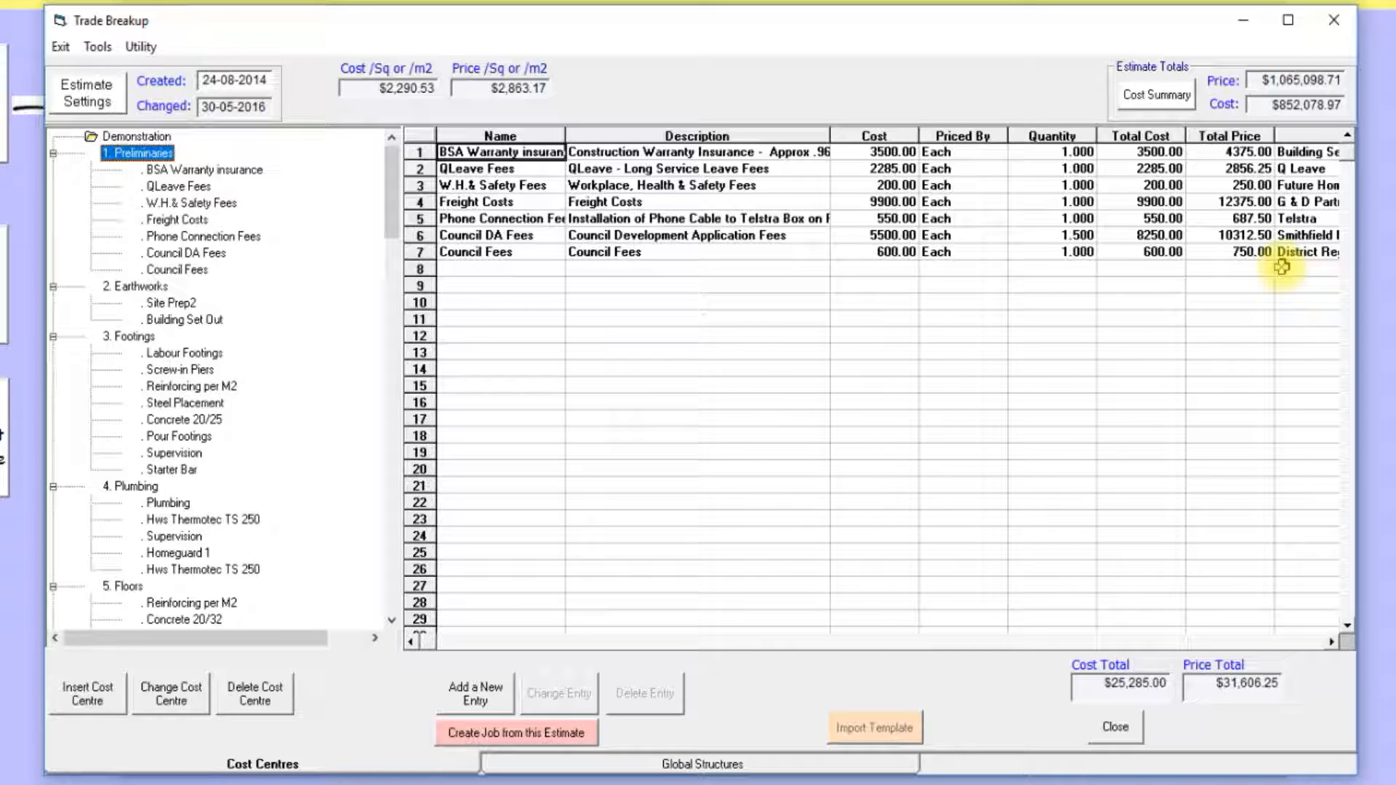
pyautogui.click(137, 136)
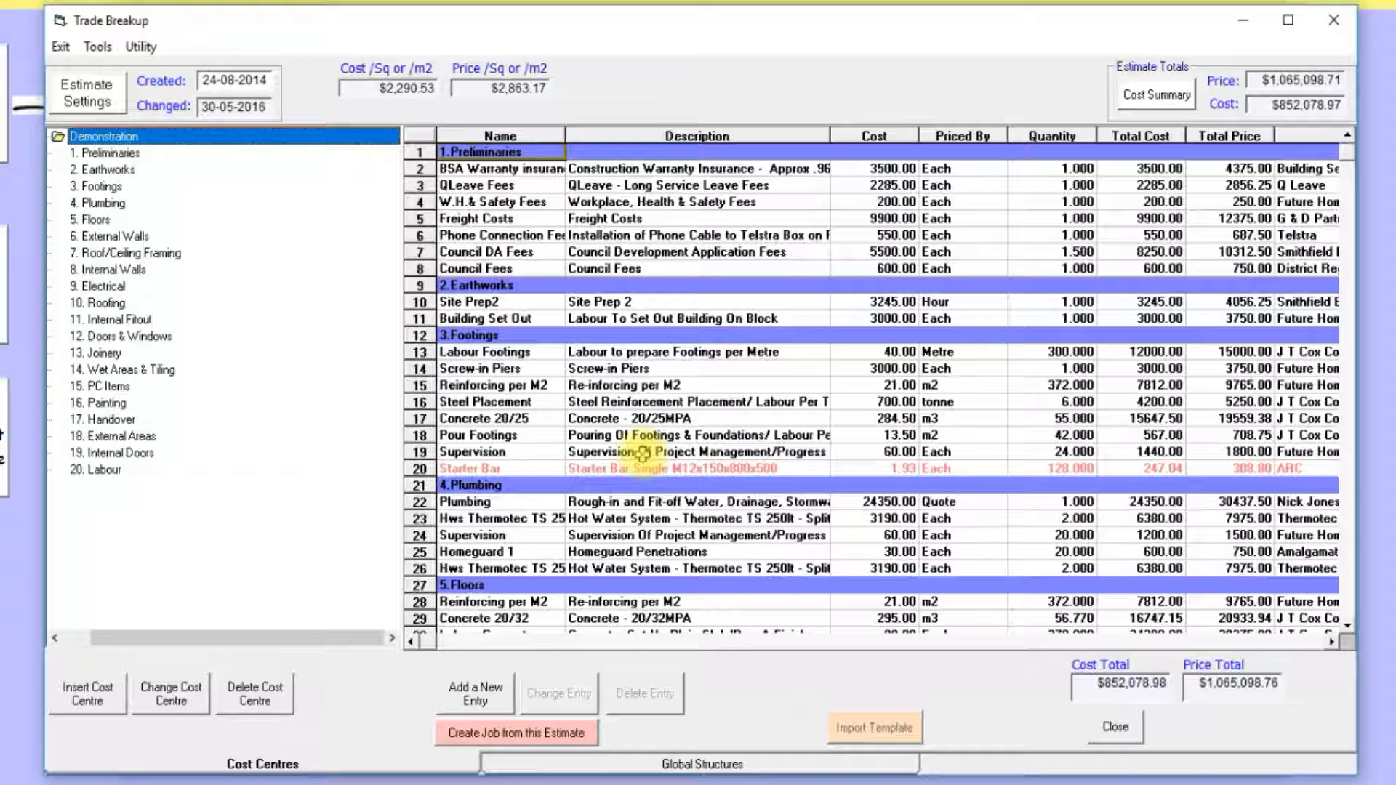
pyautogui.click(516, 188)
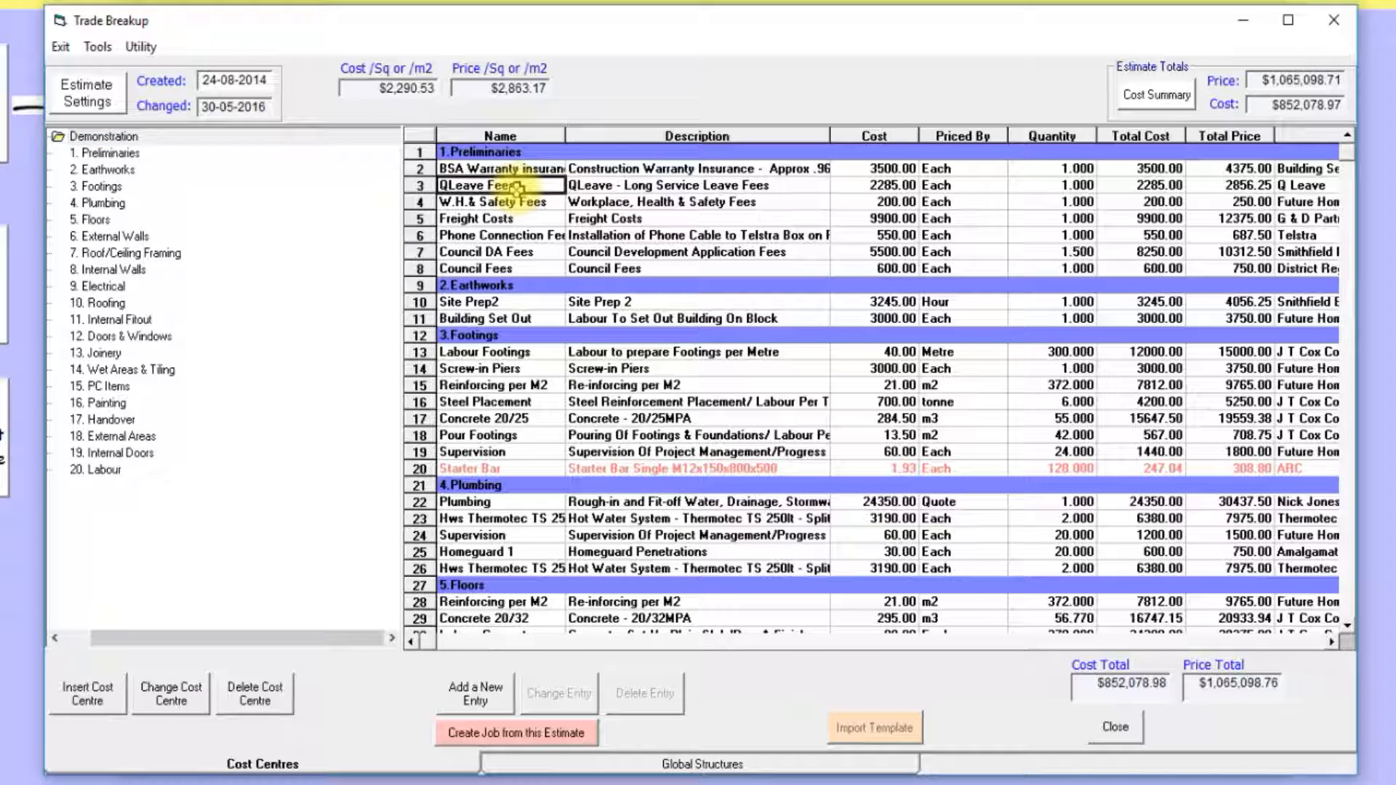
pyautogui.click(634, 187)
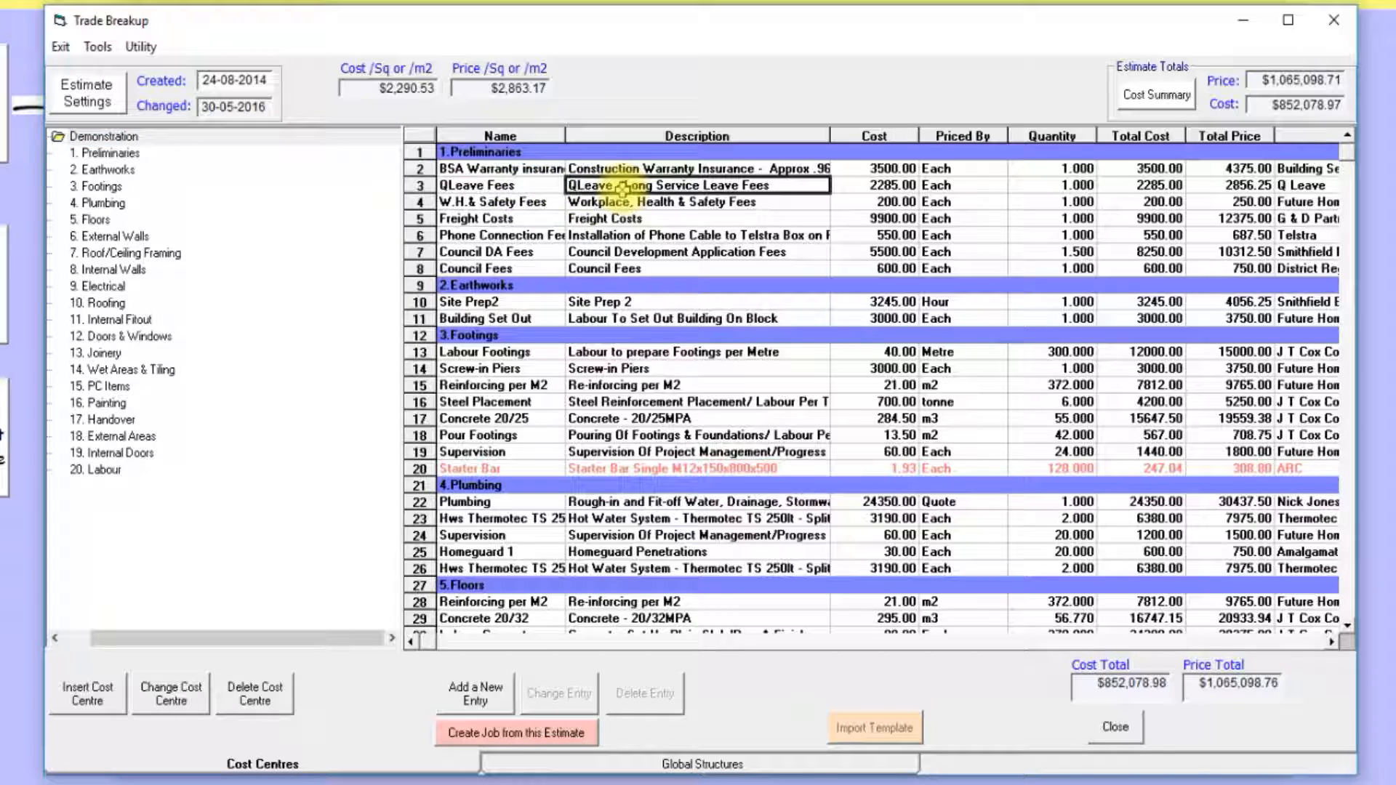
pyautogui.click(885, 186)
pyautogui.click(1051, 185)
pyautogui.click(1138, 182)
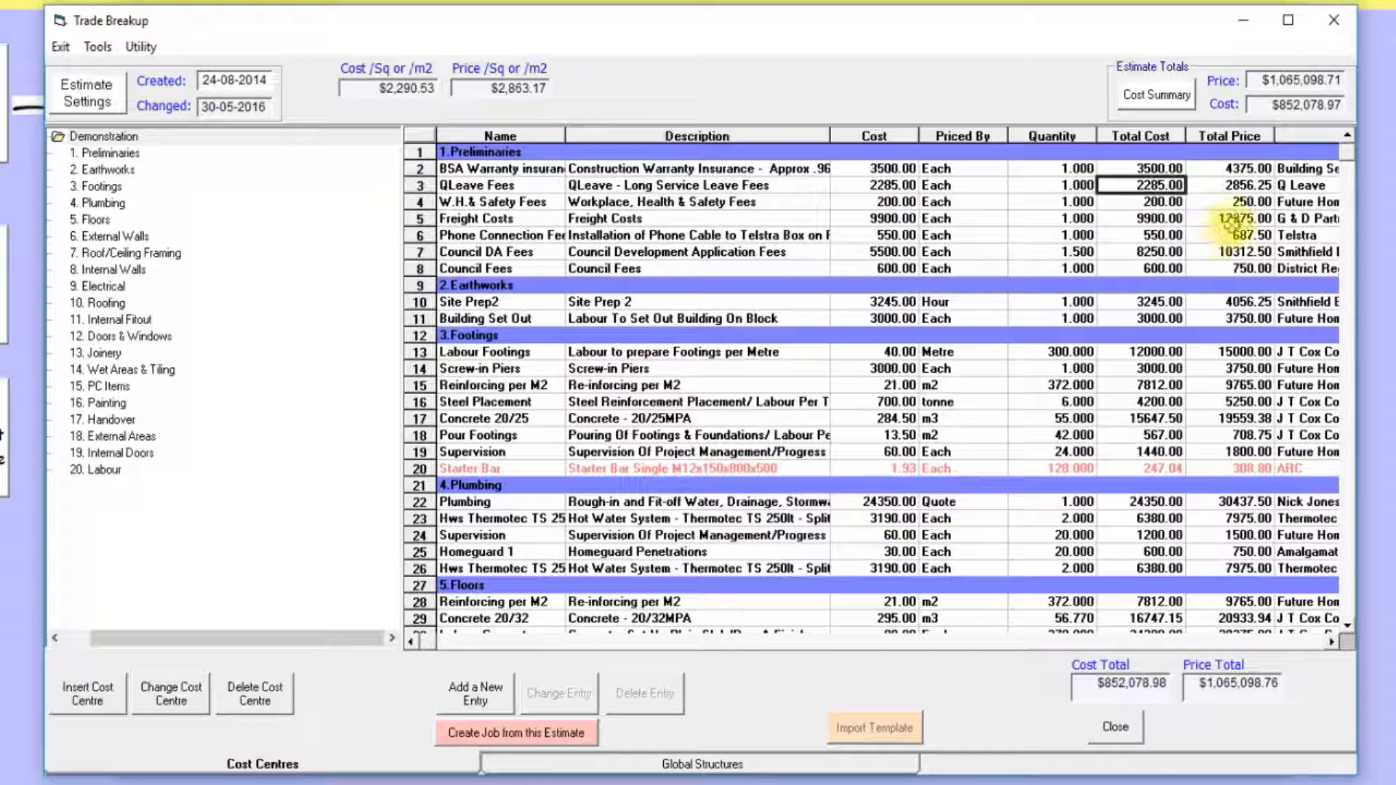
pyautogui.click(1234, 188)
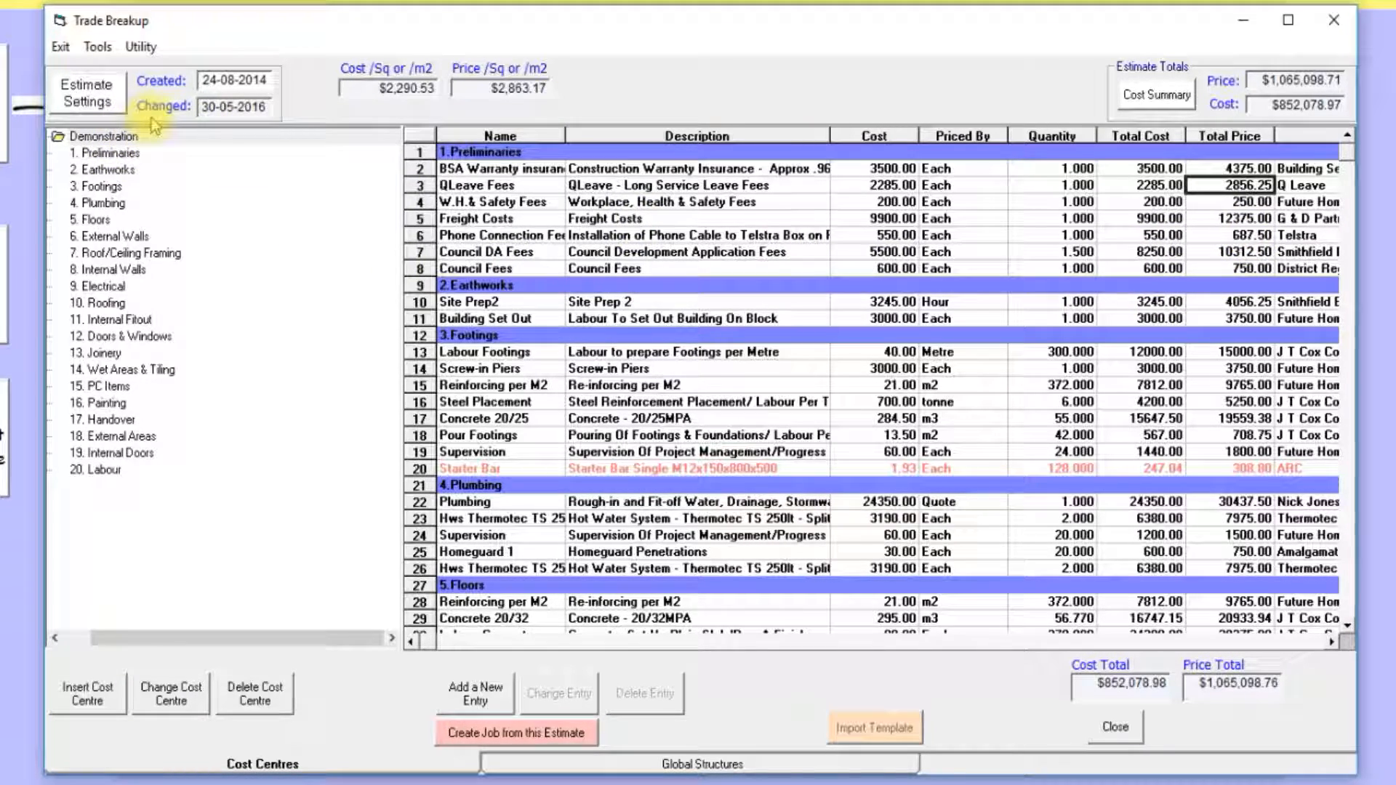
# - Examine the available markup types and the tax option in the estimate settings, leaving them without changes
pyautogui.click(112, 102)
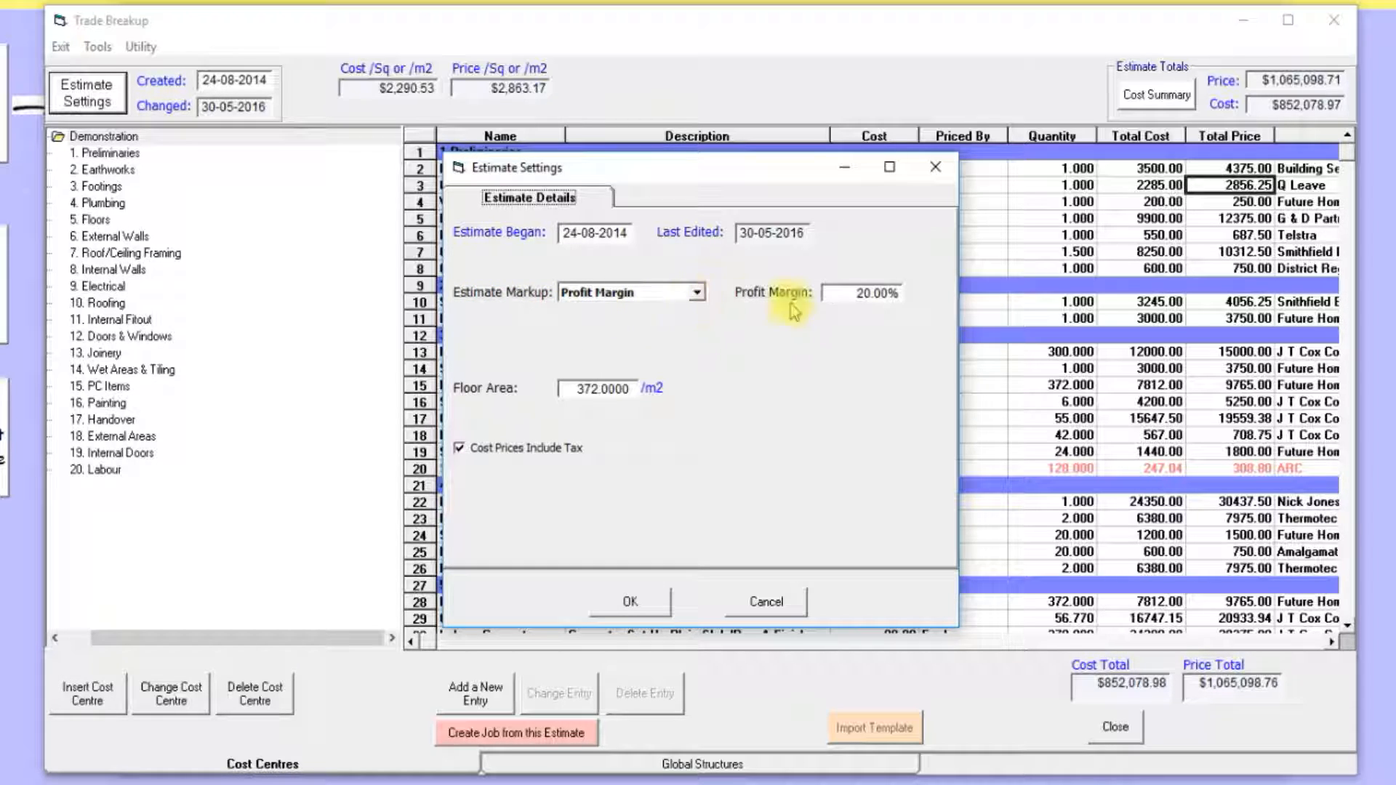
pyautogui.click(696, 292)
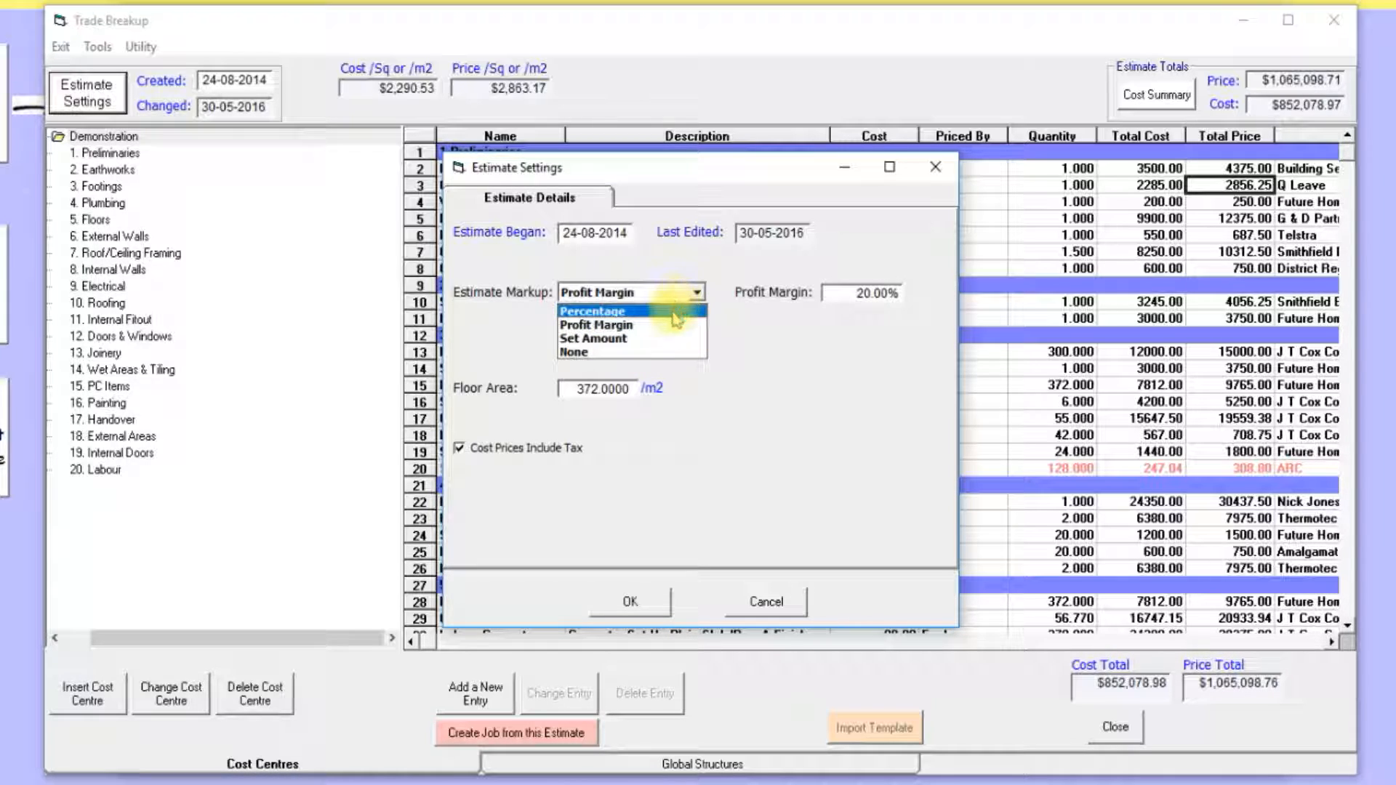
pyautogui.click(698, 291)
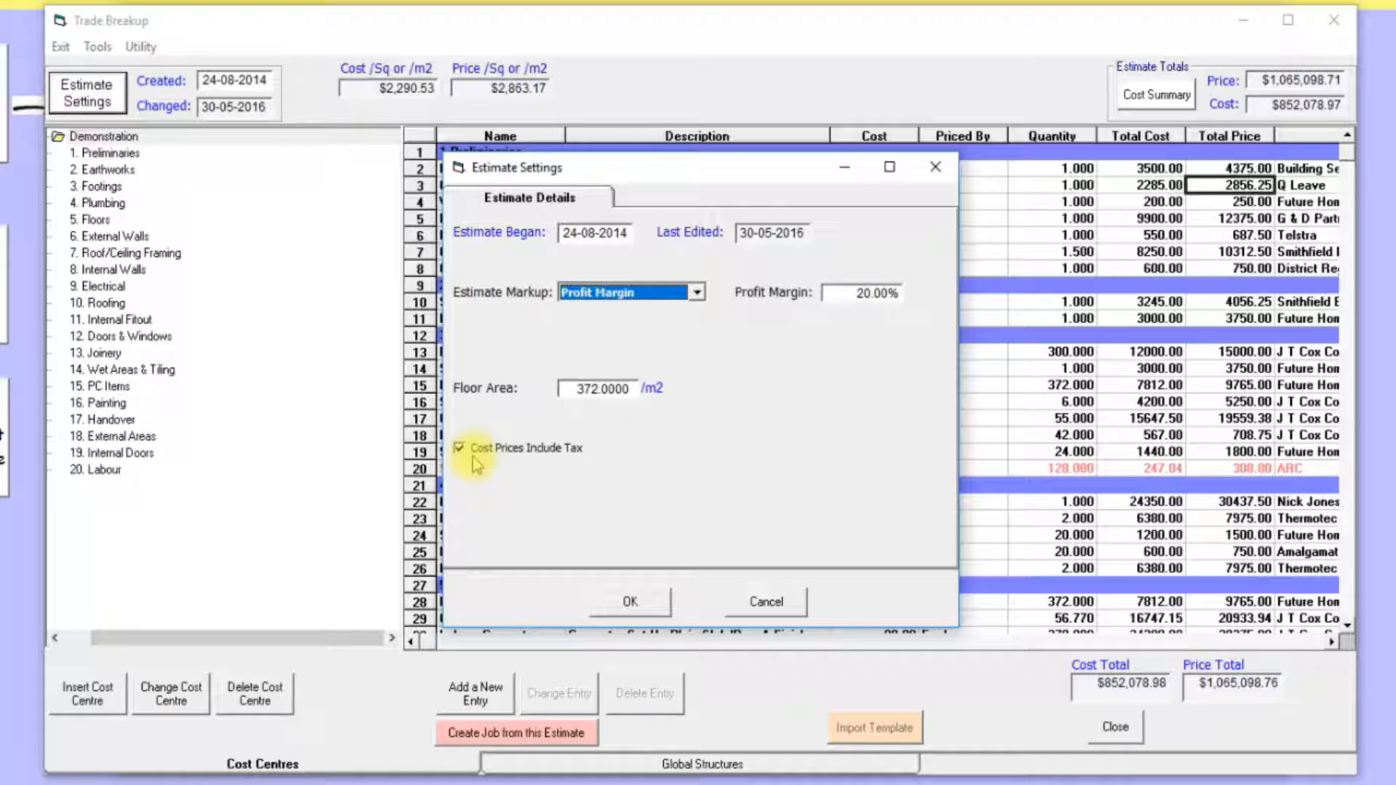
pyautogui.click(765, 601)
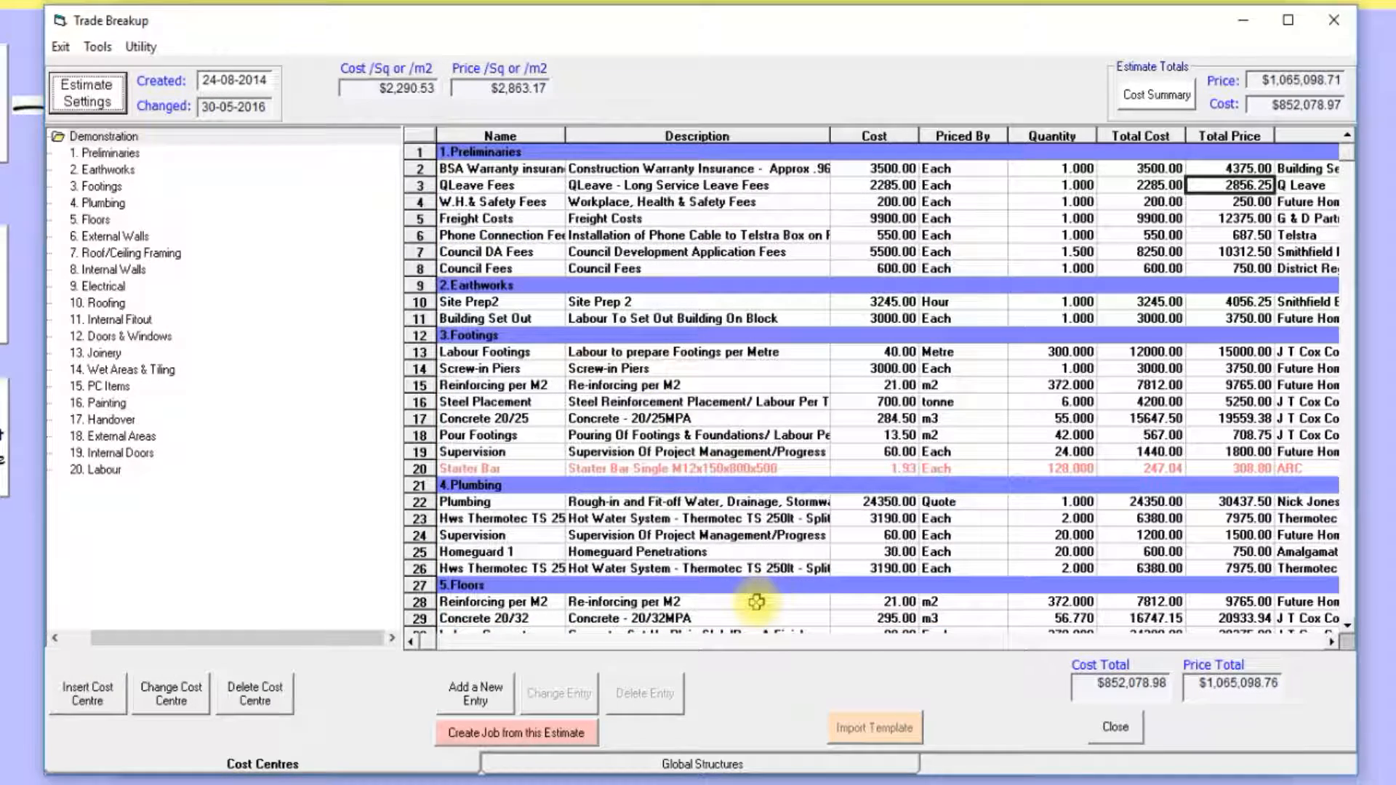
# - Compare the Council Fees entry's cost with its total price and look through the entries down to External Walls
pyautogui.click(497, 269)
pyautogui.click(894, 269)
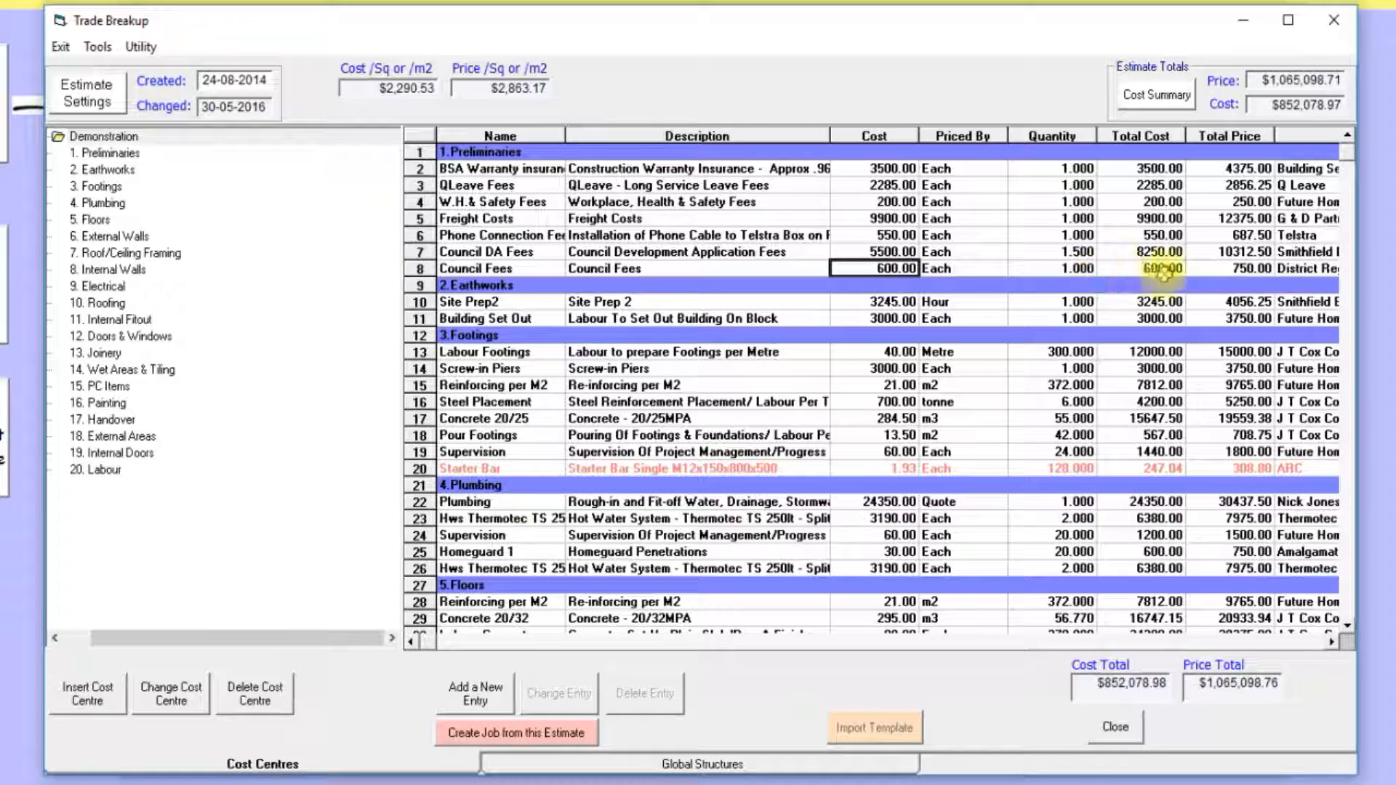
pyautogui.click(1220, 268)
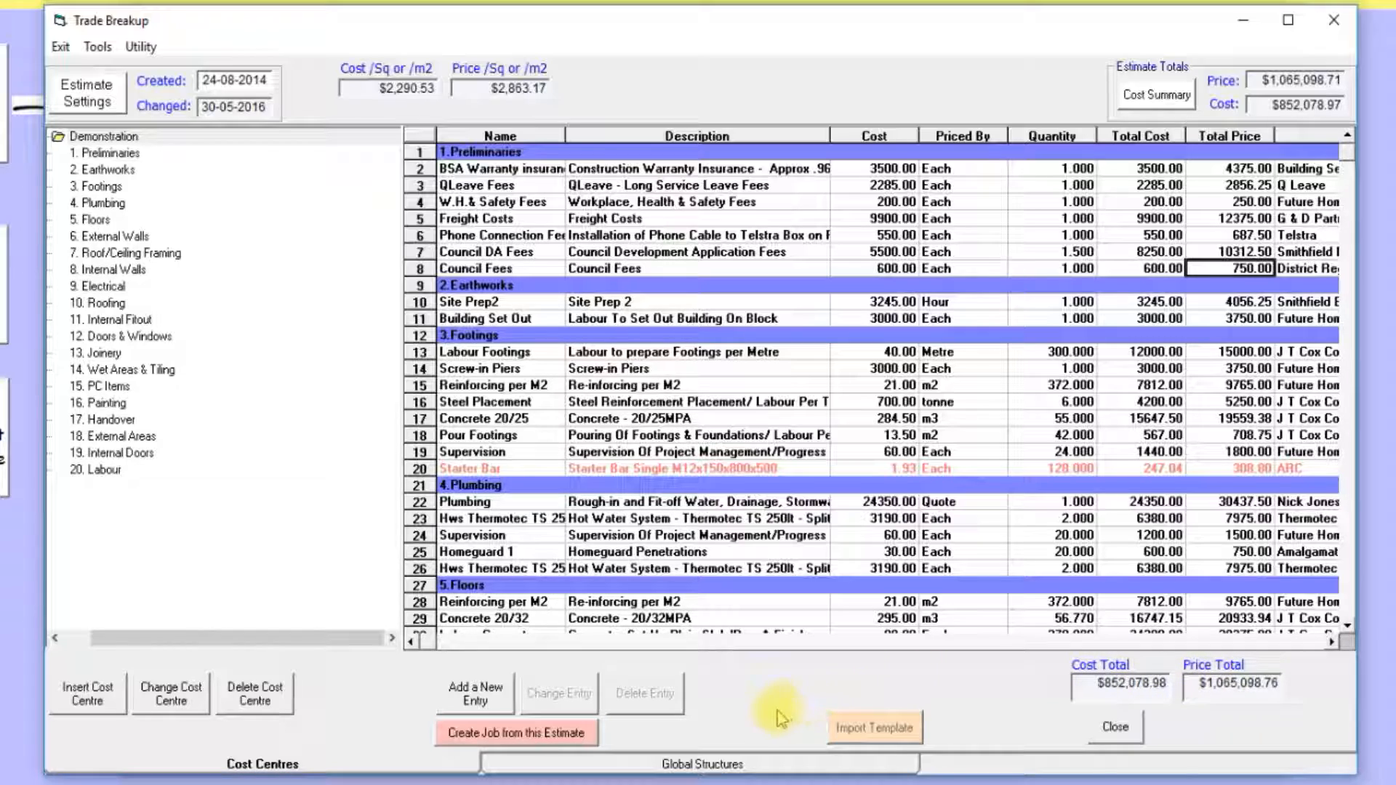
pyautogui.scroll(-2, 674, 318)
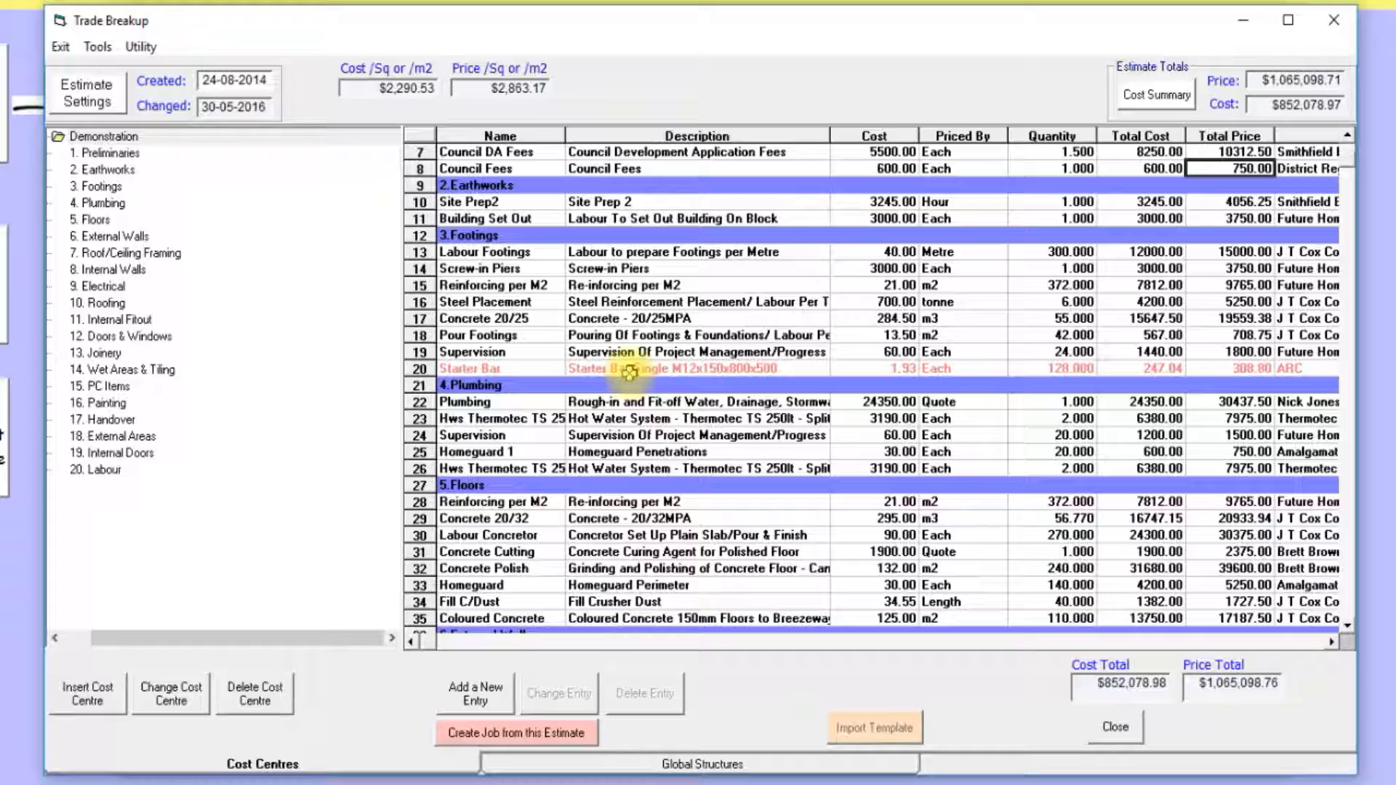
pyautogui.scroll(-13, 630, 371)
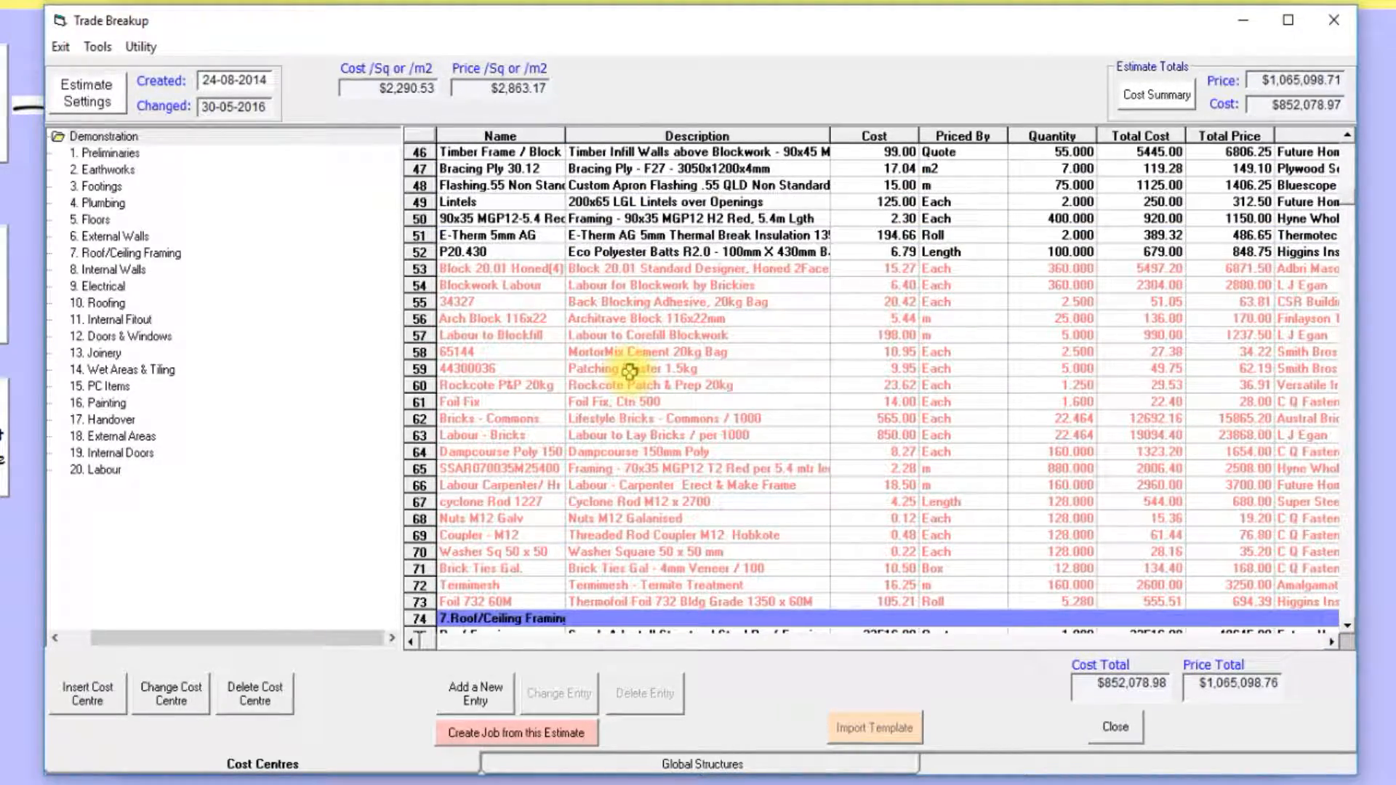
# - View the component items of the global structure "Door - 820 x 2040 internal"
pyautogui.click(571, 767)
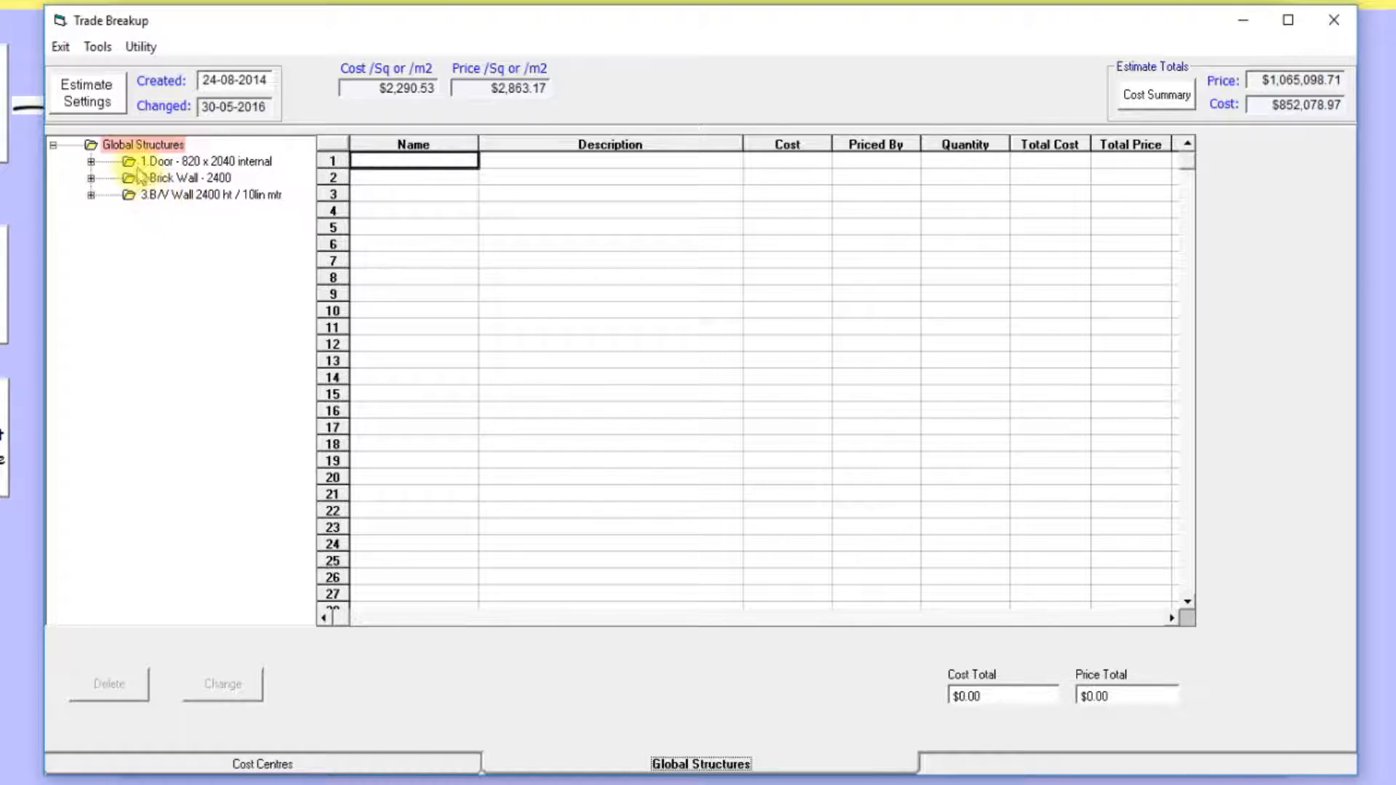
pyautogui.click(90, 160)
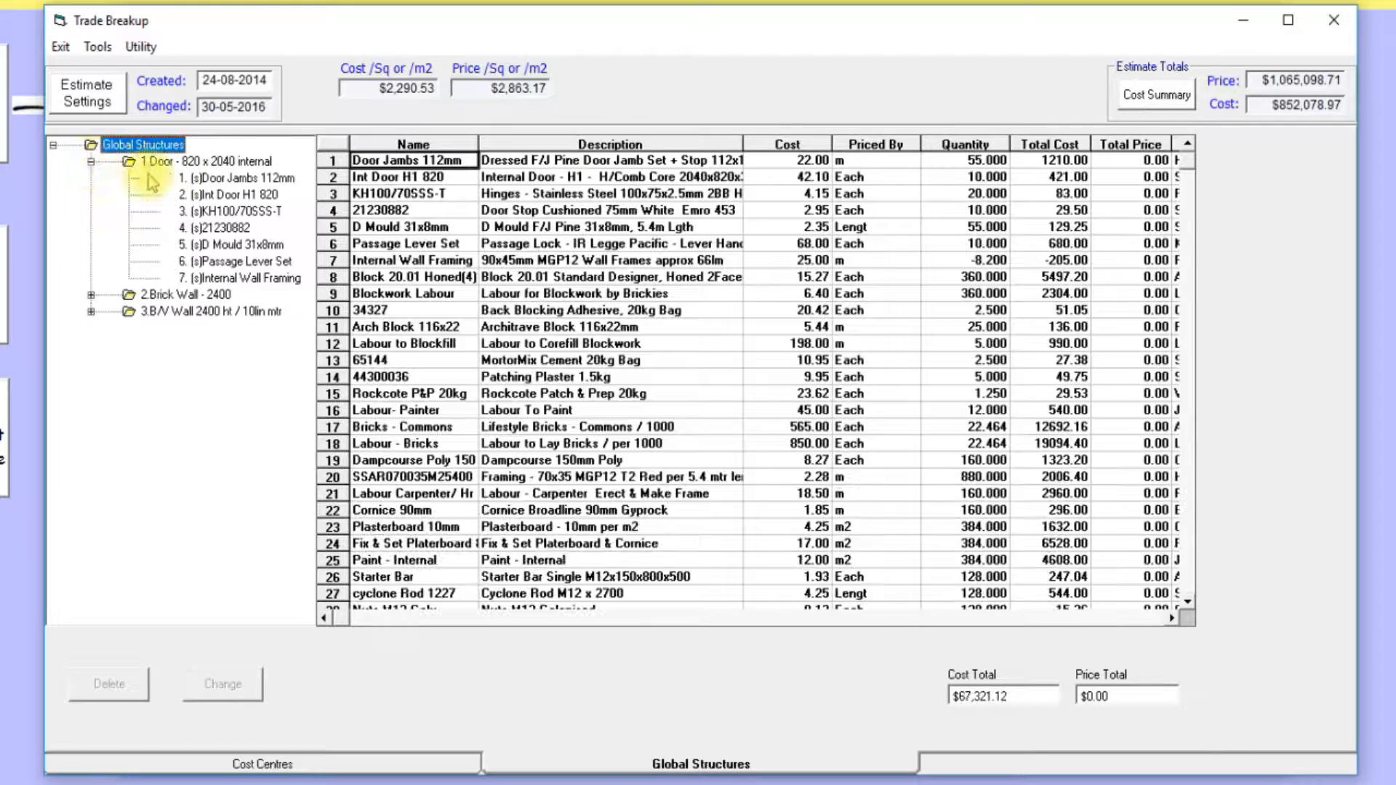
pyautogui.click(209, 163)
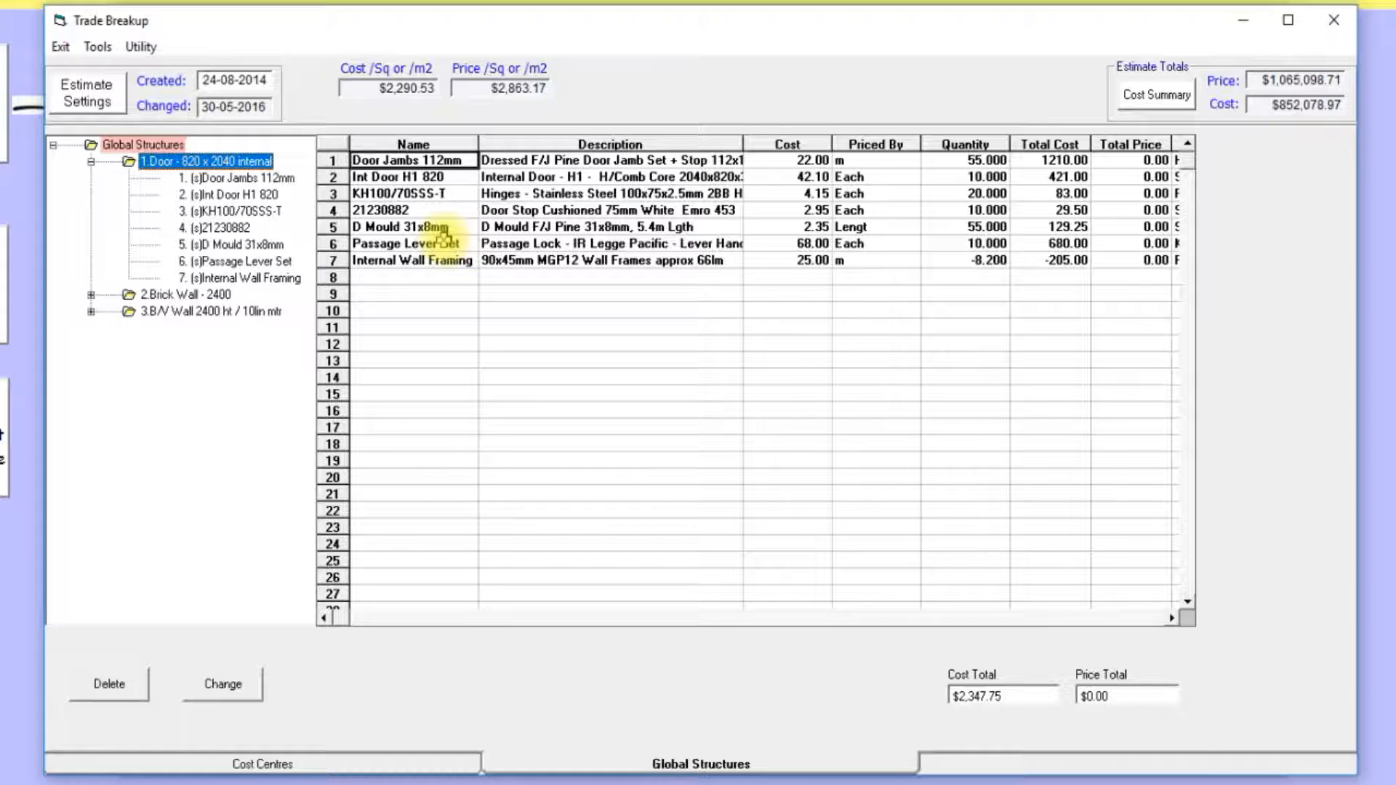
# - Return to the cost centres and examine the estimate's cost summary for cost, price, GST and profit
pyautogui.click(333, 765)
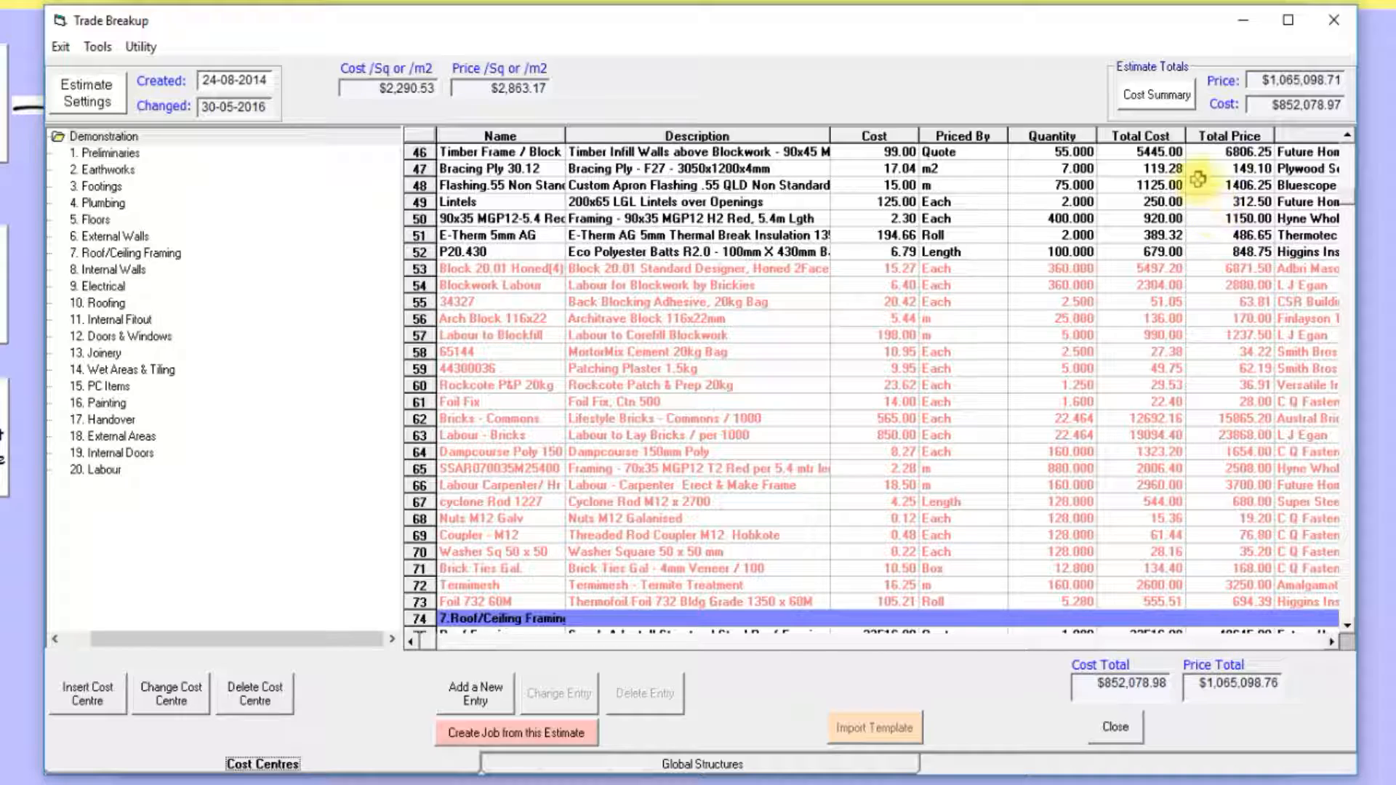
pyautogui.click(1158, 95)
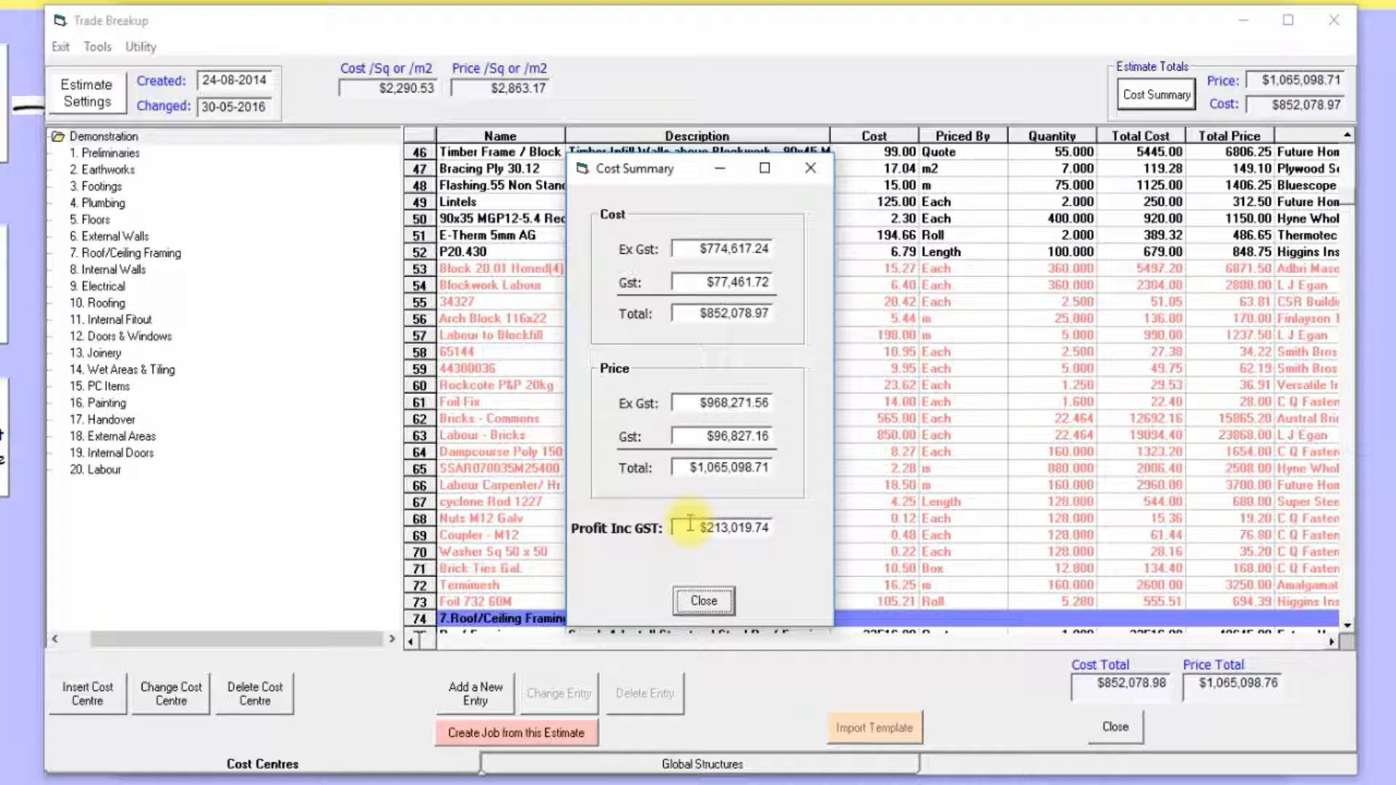
pyautogui.click(704, 601)
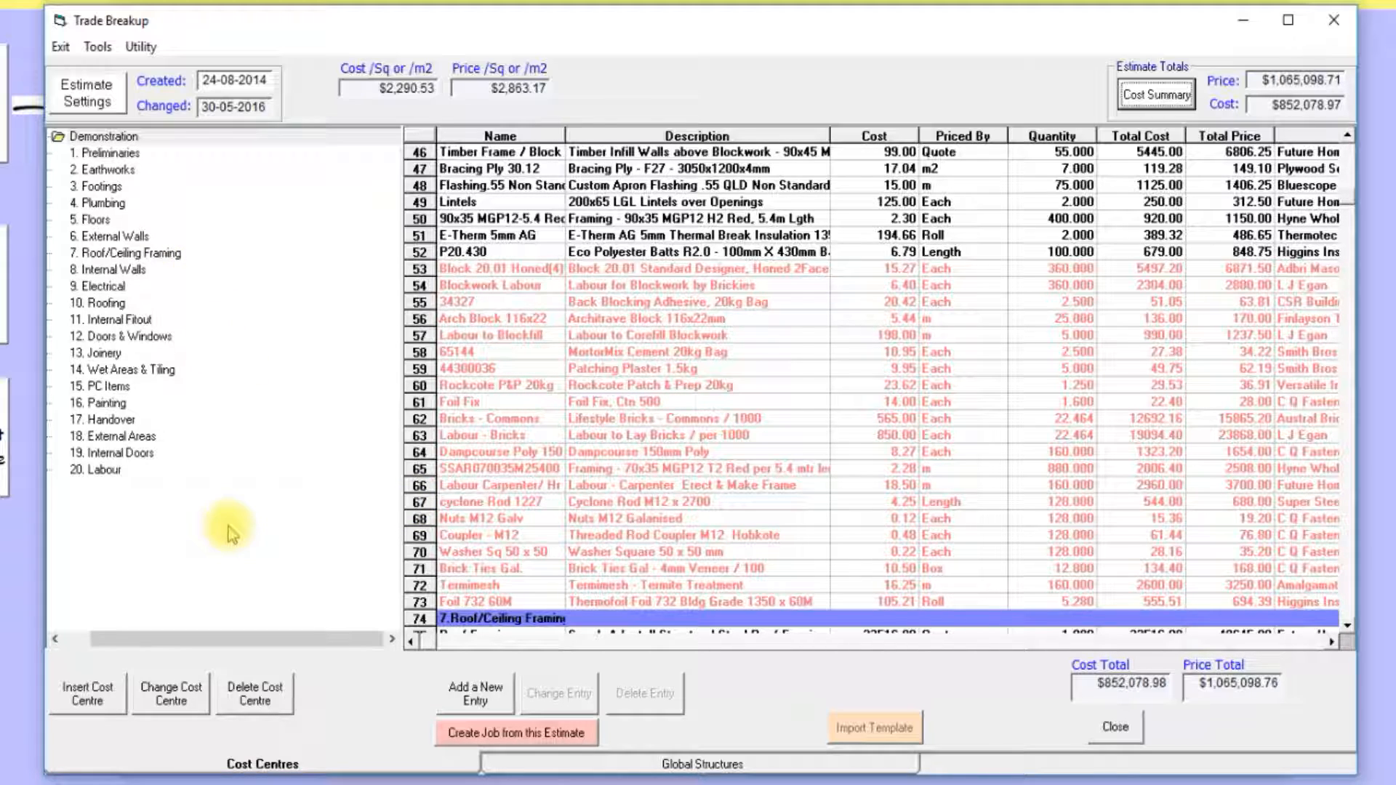
# - Create a job from the Demonstration estimate and save its job card
pyautogui.click(443, 741)
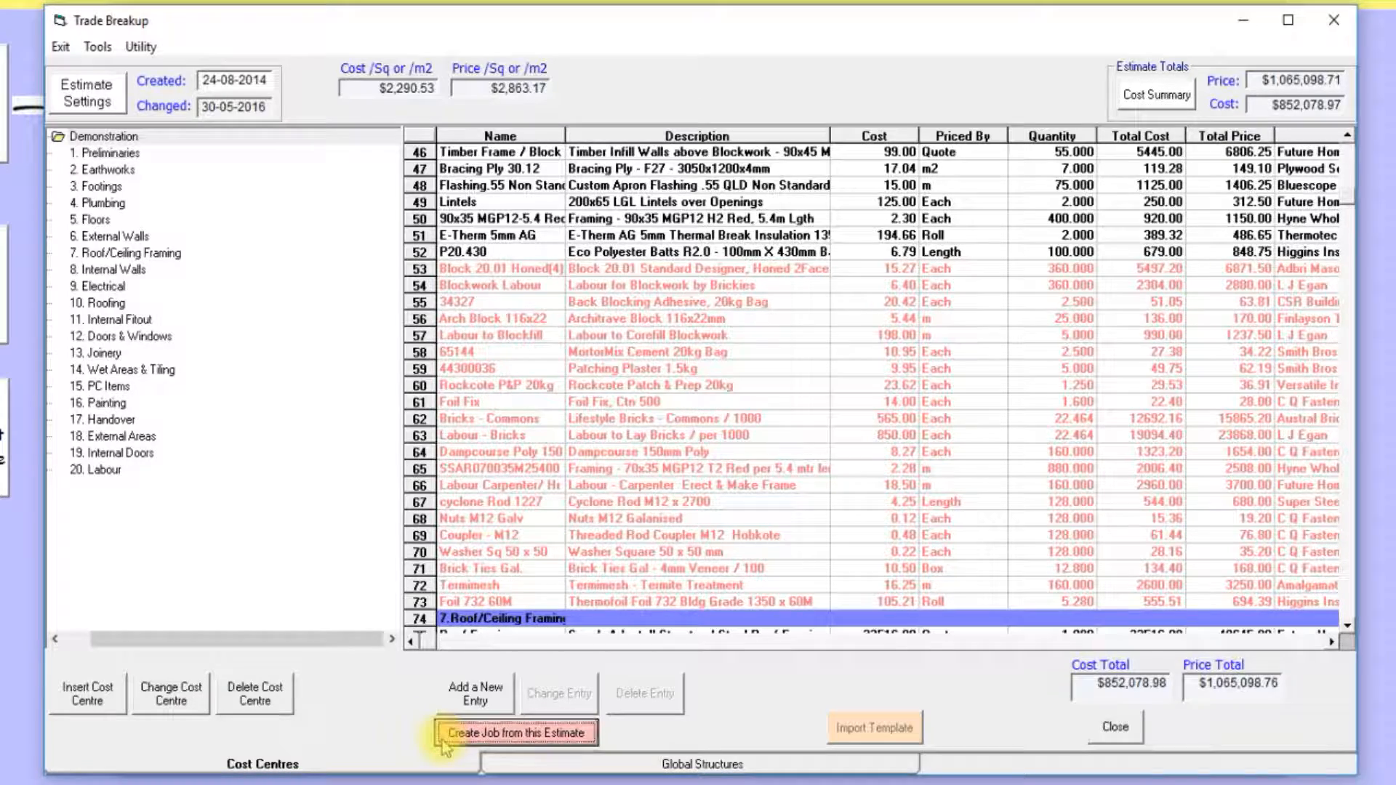
pyautogui.click(757, 733)
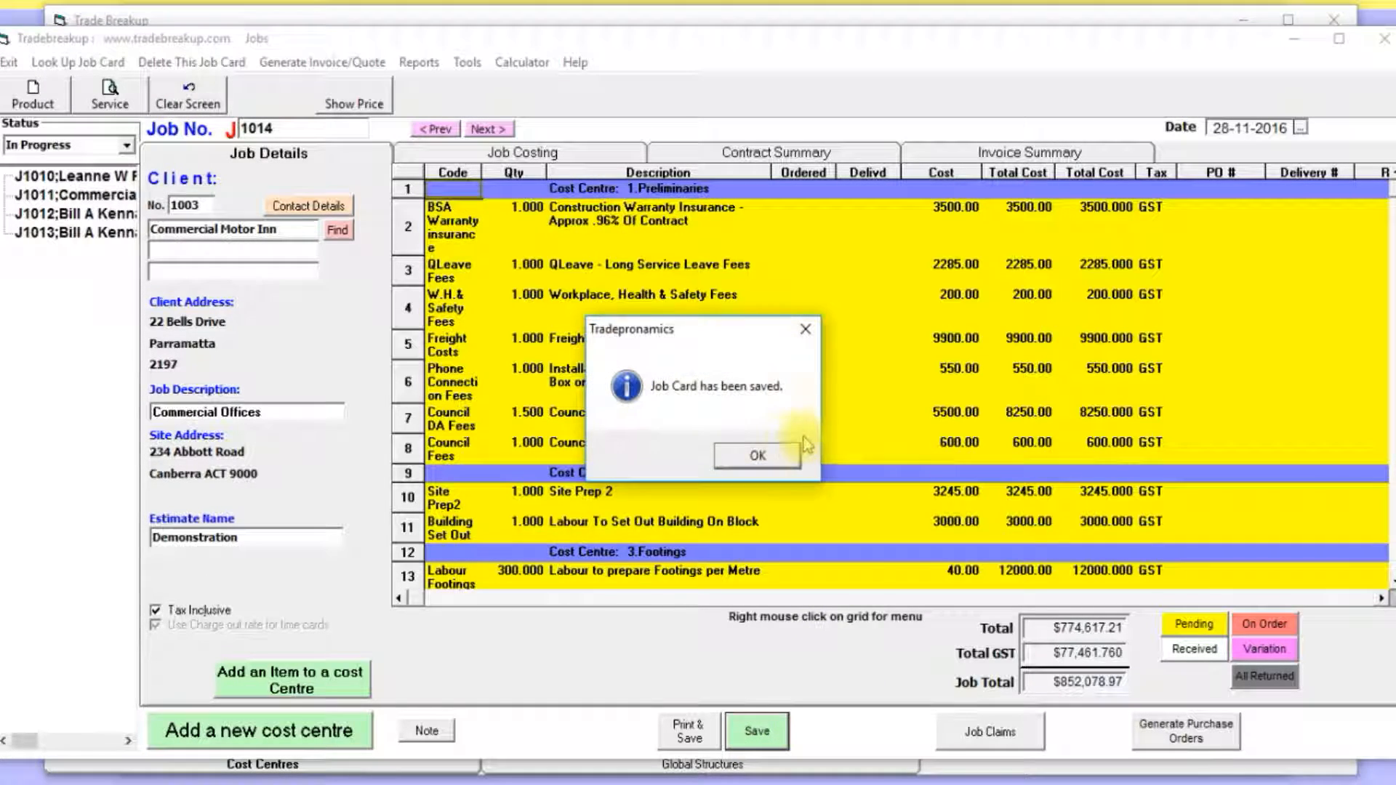
pyautogui.click(752, 455)
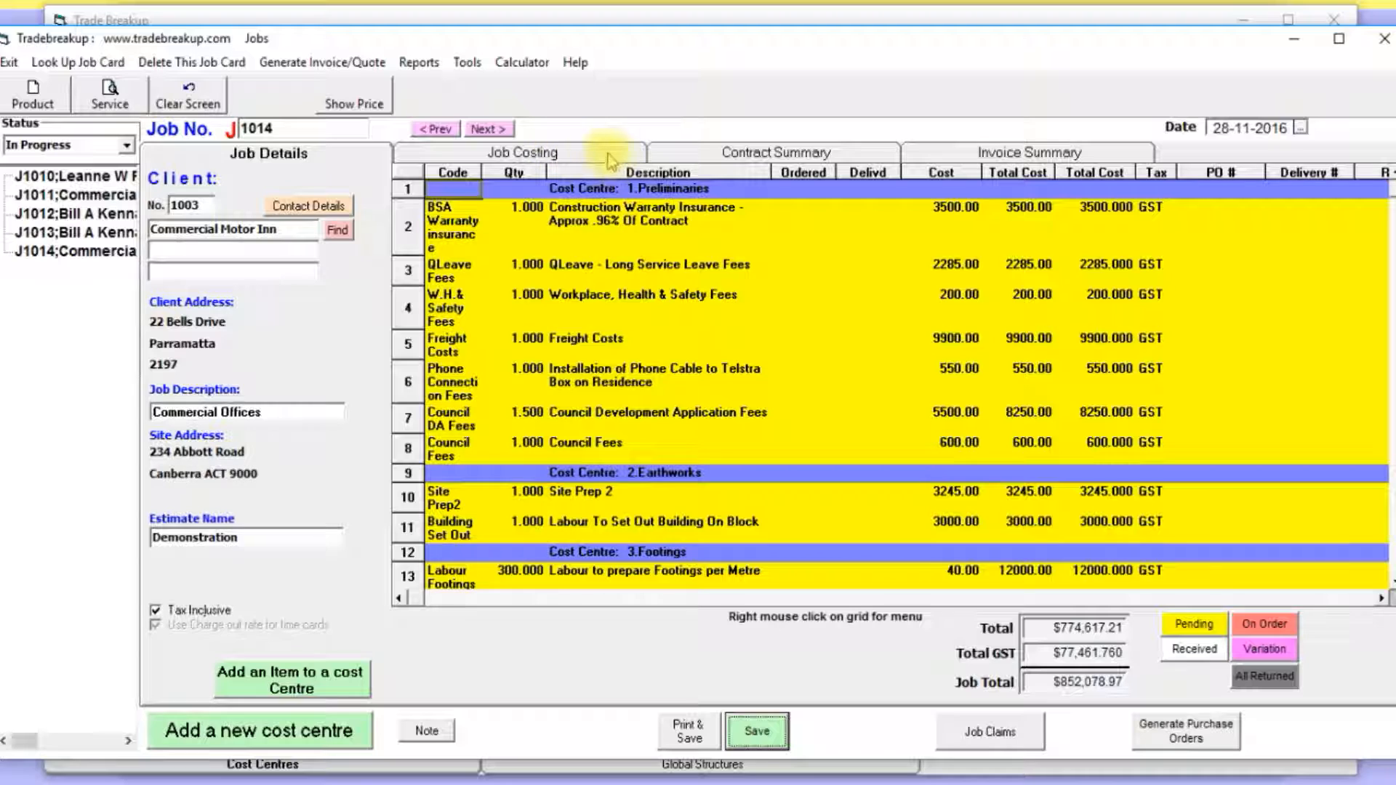
# - Review the new job's costing by cost centre and select all its items for purchase order generation
pyautogui.click(574, 154)
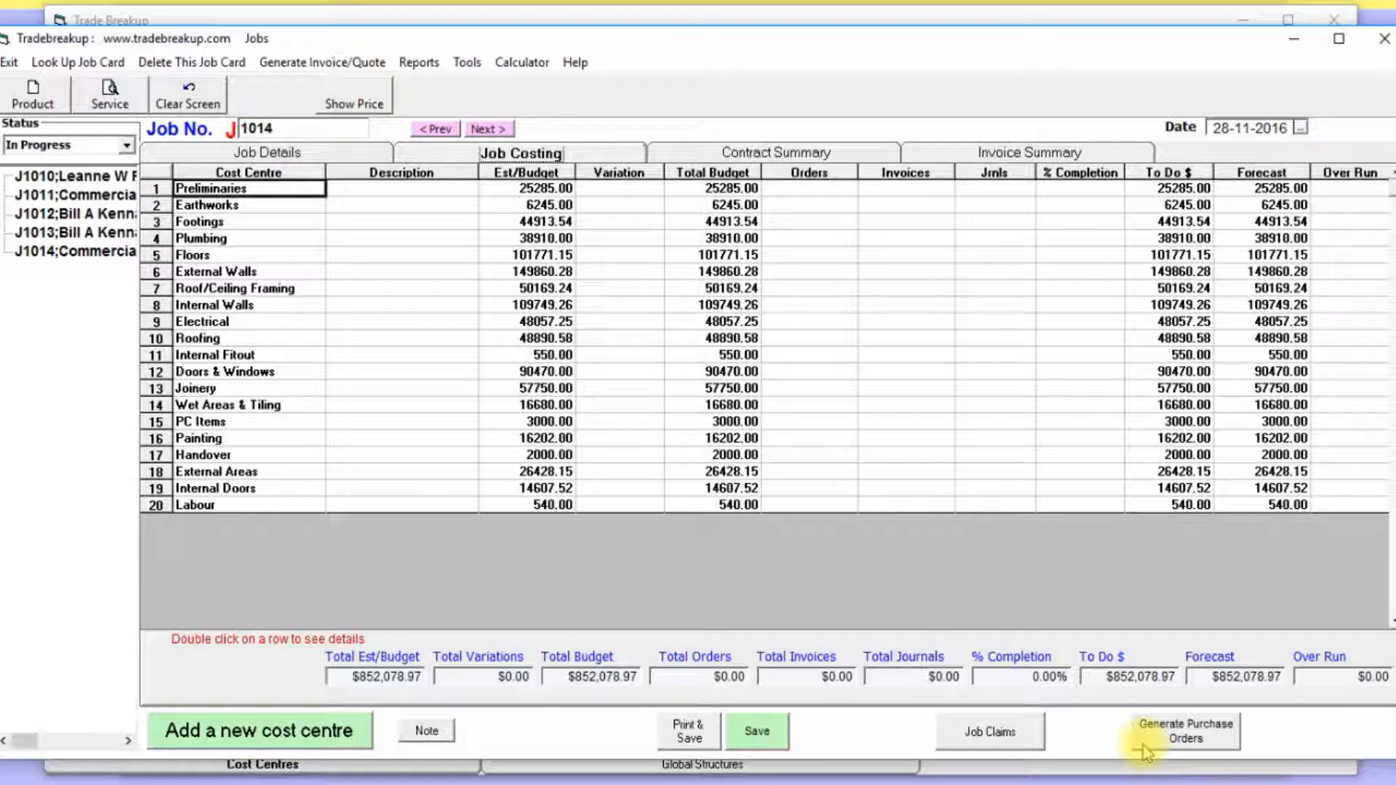
pyautogui.click(1144, 748)
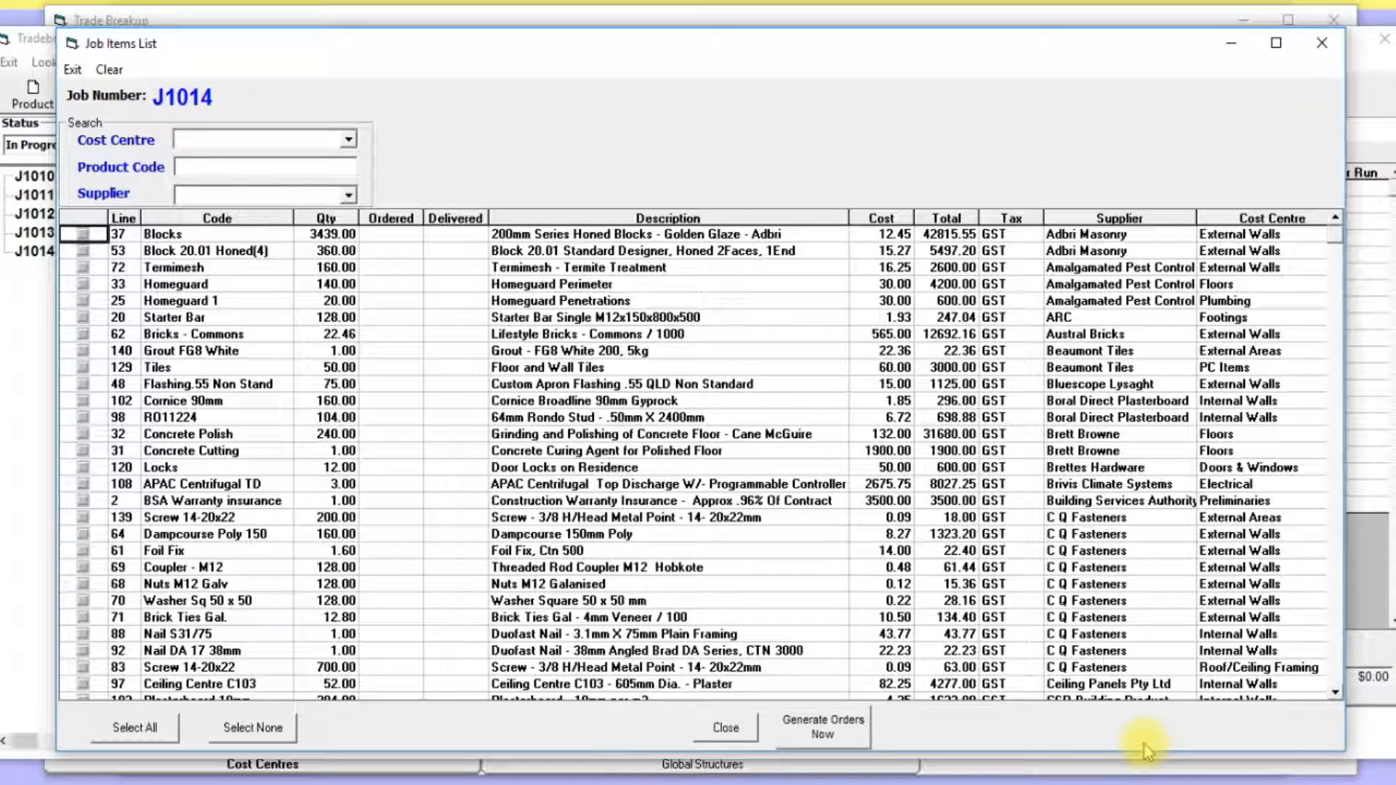
pyautogui.click(122, 730)
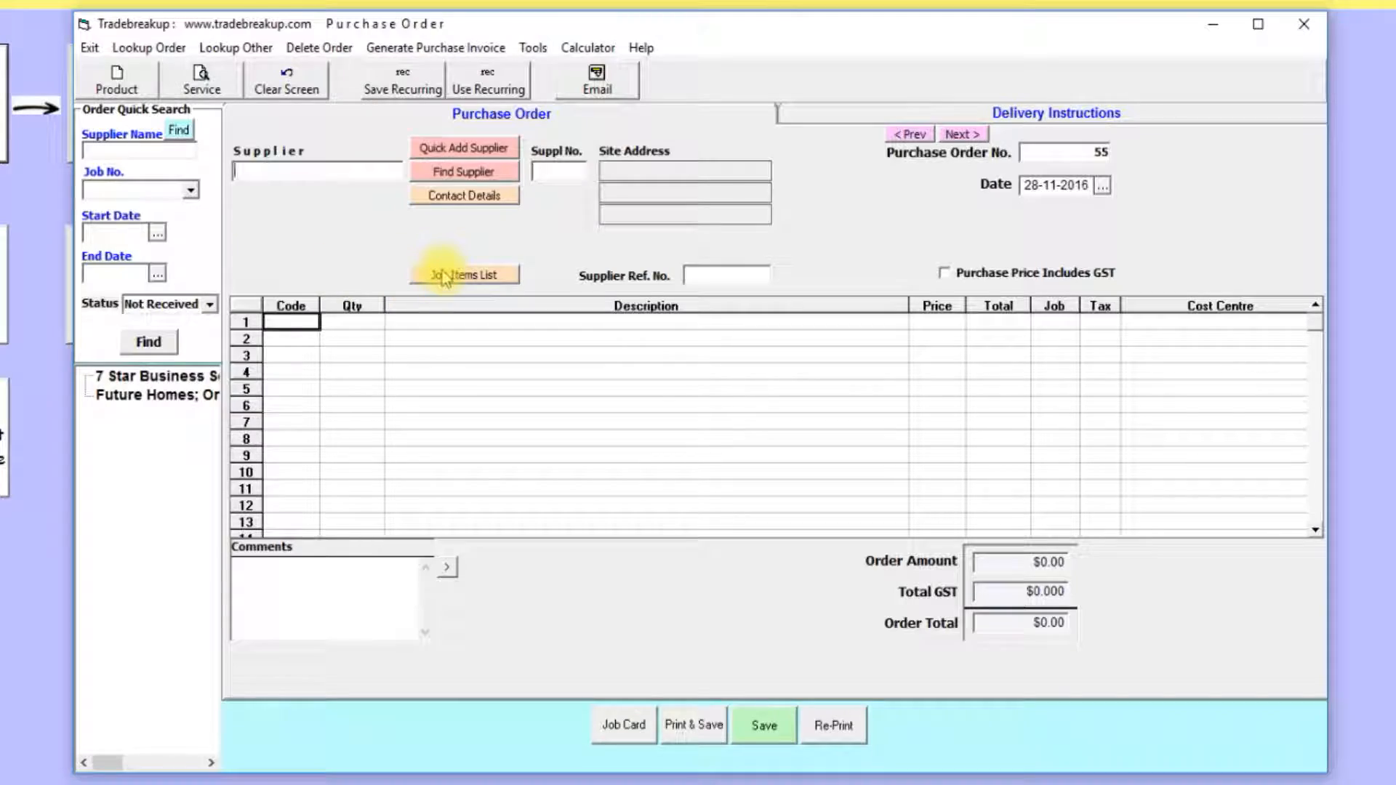
# - Add BSA Warranty insurance, QLeave Fees, W.H.& Safety Fees and Council Fees from job J1014 to the blank purchase order
pyautogui.click(443, 275)
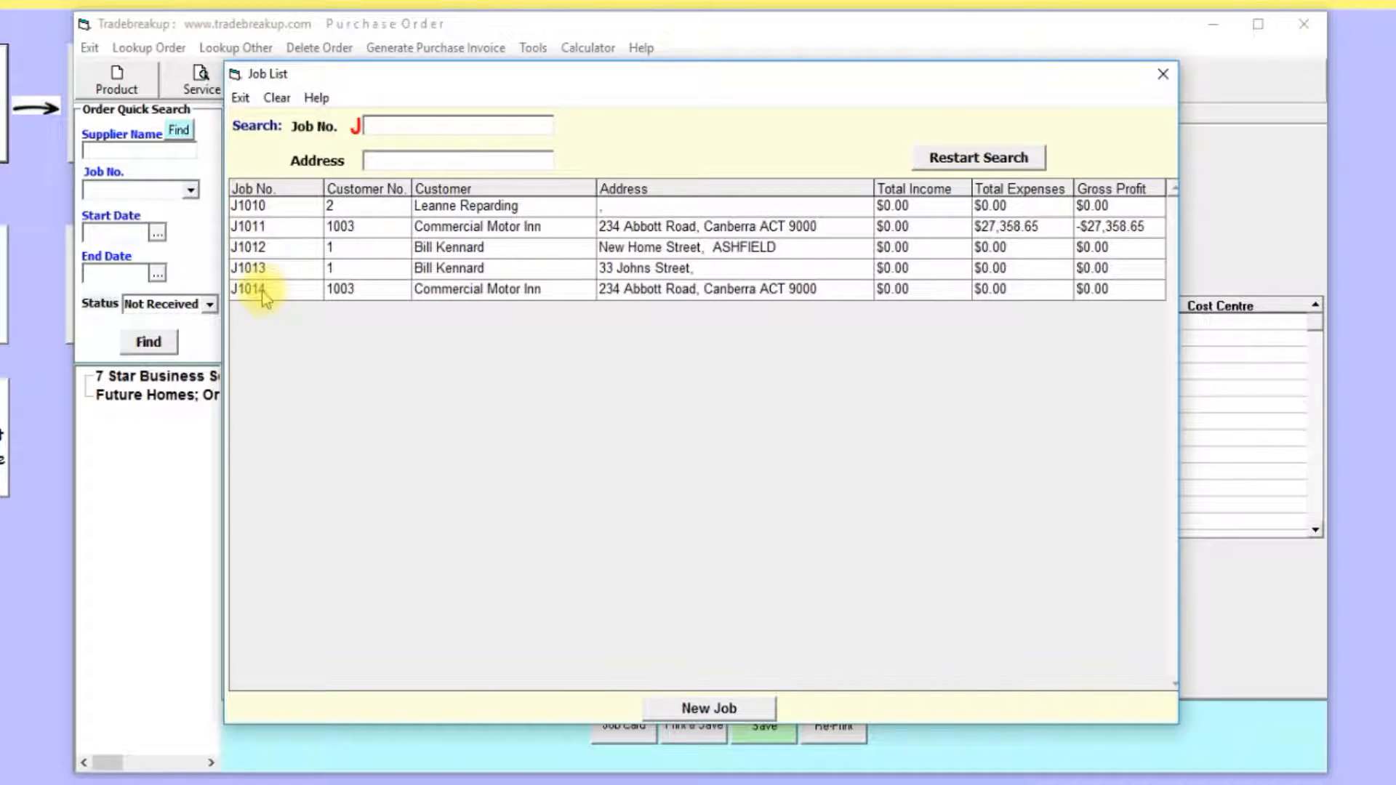
pyautogui.doubleClick(282, 291)
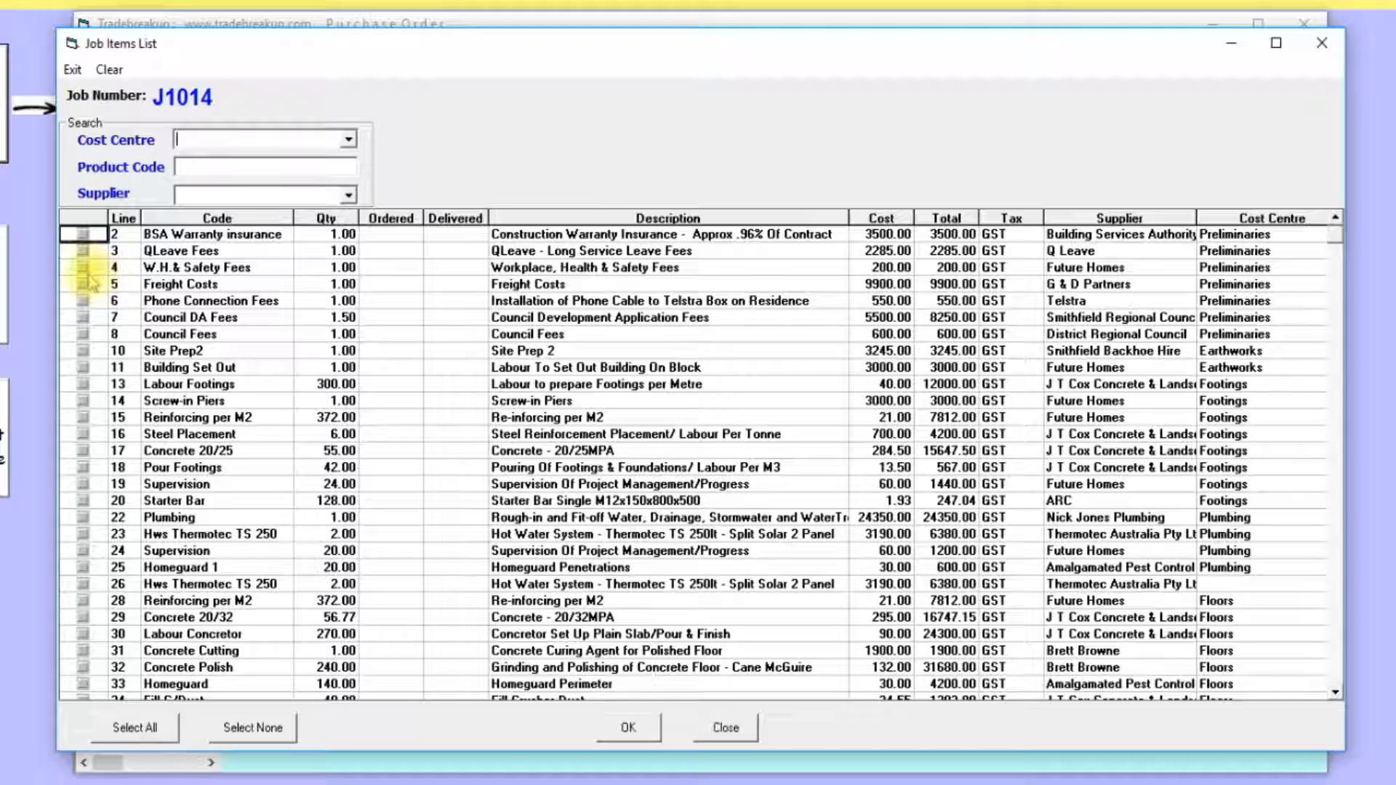
pyautogui.click(86, 235)
pyautogui.click(84, 252)
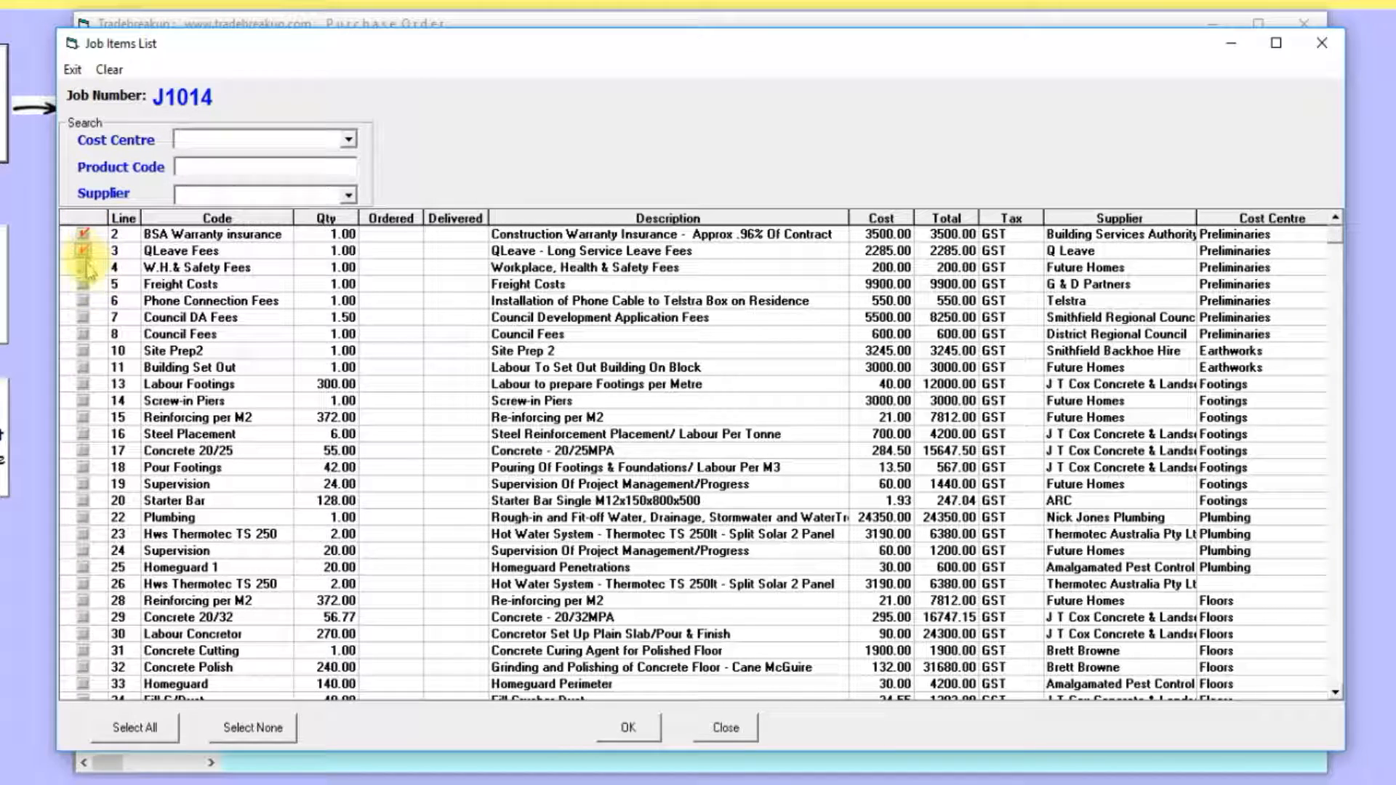
pyautogui.click(86, 268)
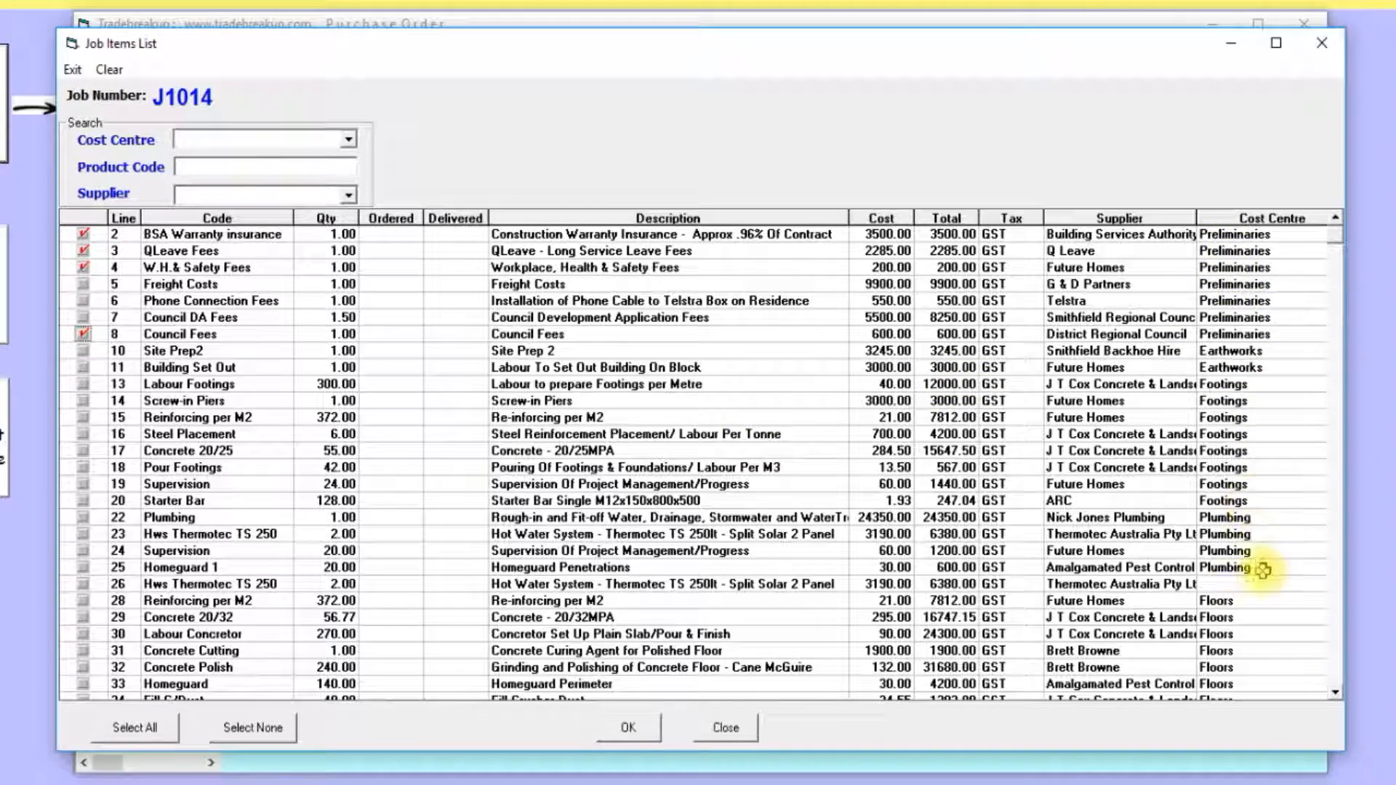
pyautogui.click(630, 727)
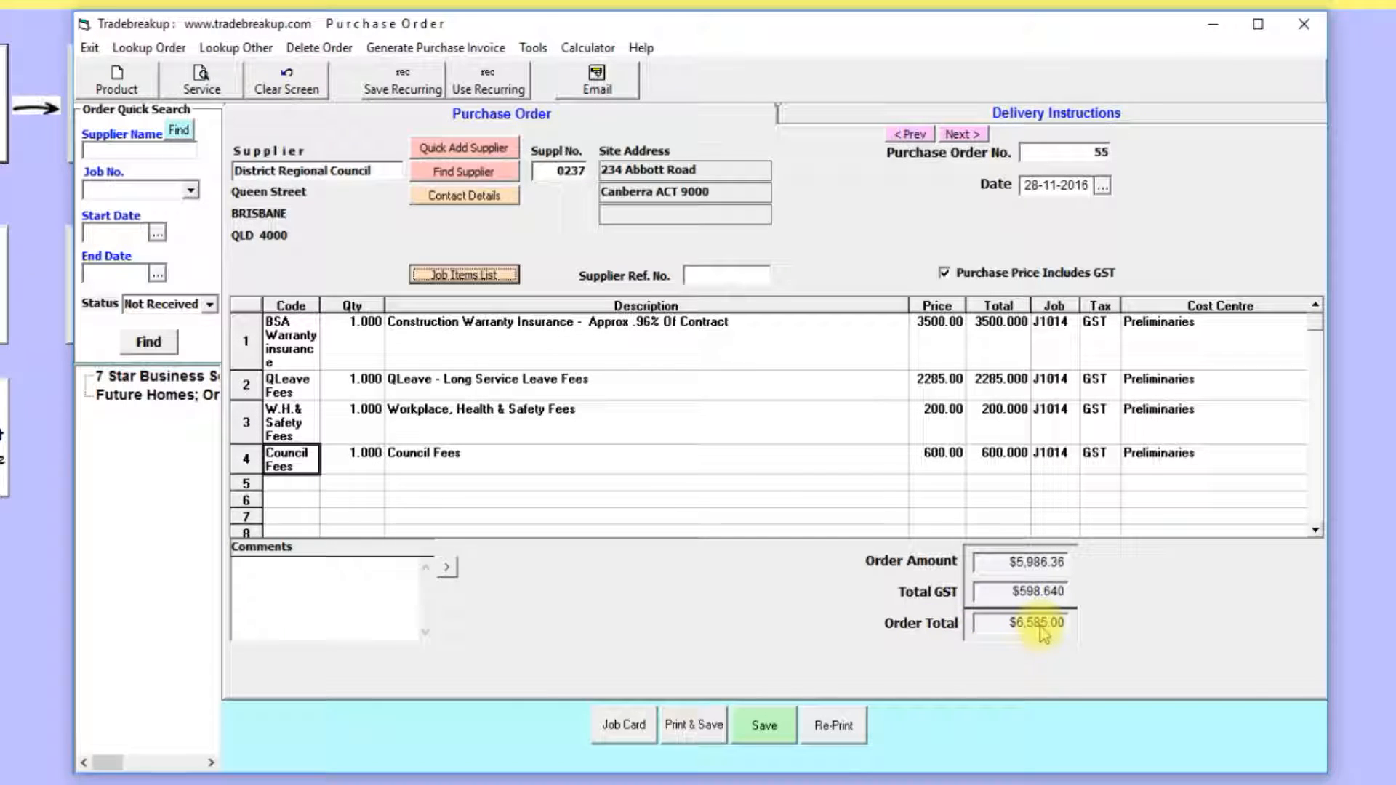
# - Save the purchase order and view the order entries in the Preliminaries cost centre of job J1014
pyautogui.click(767, 725)
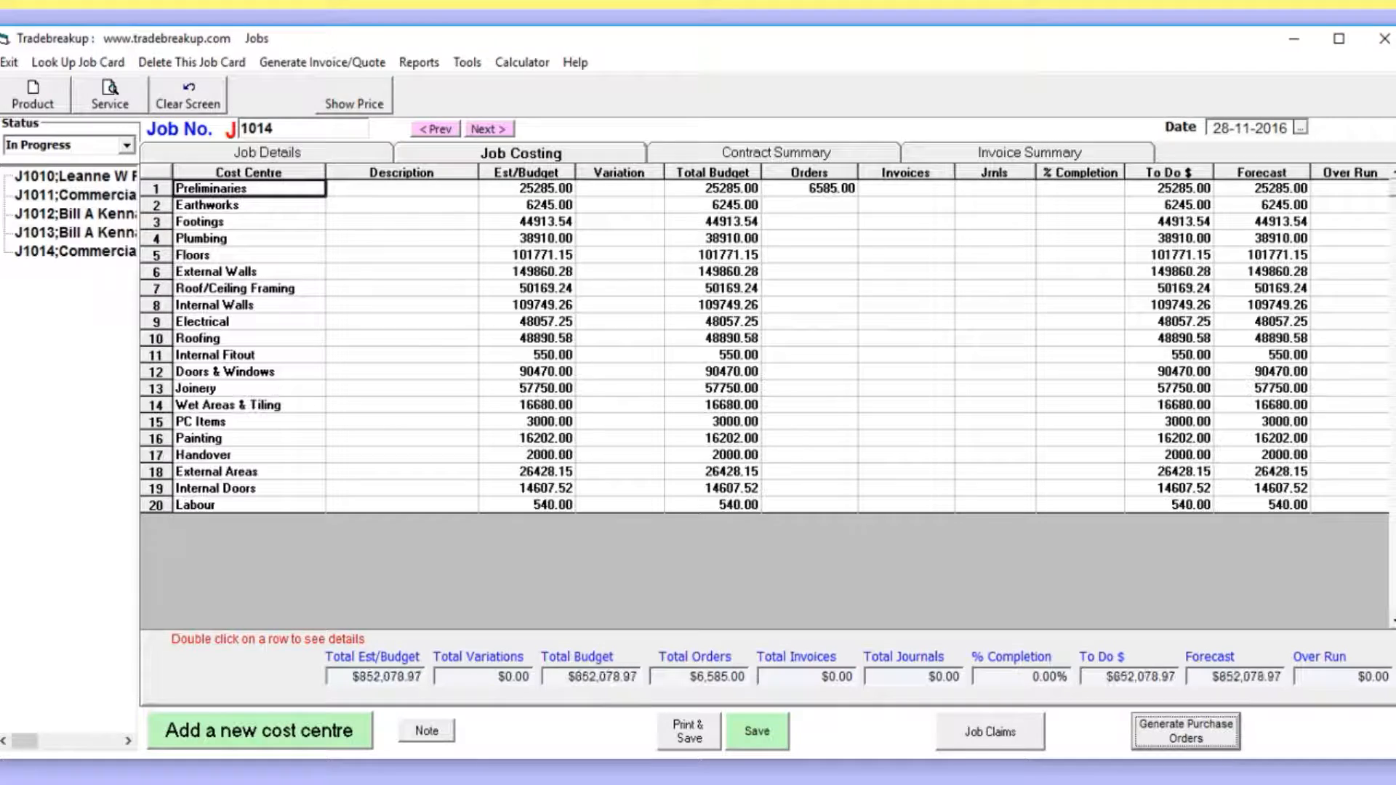
pyautogui.click(834, 189)
pyautogui.doubleClick(834, 189)
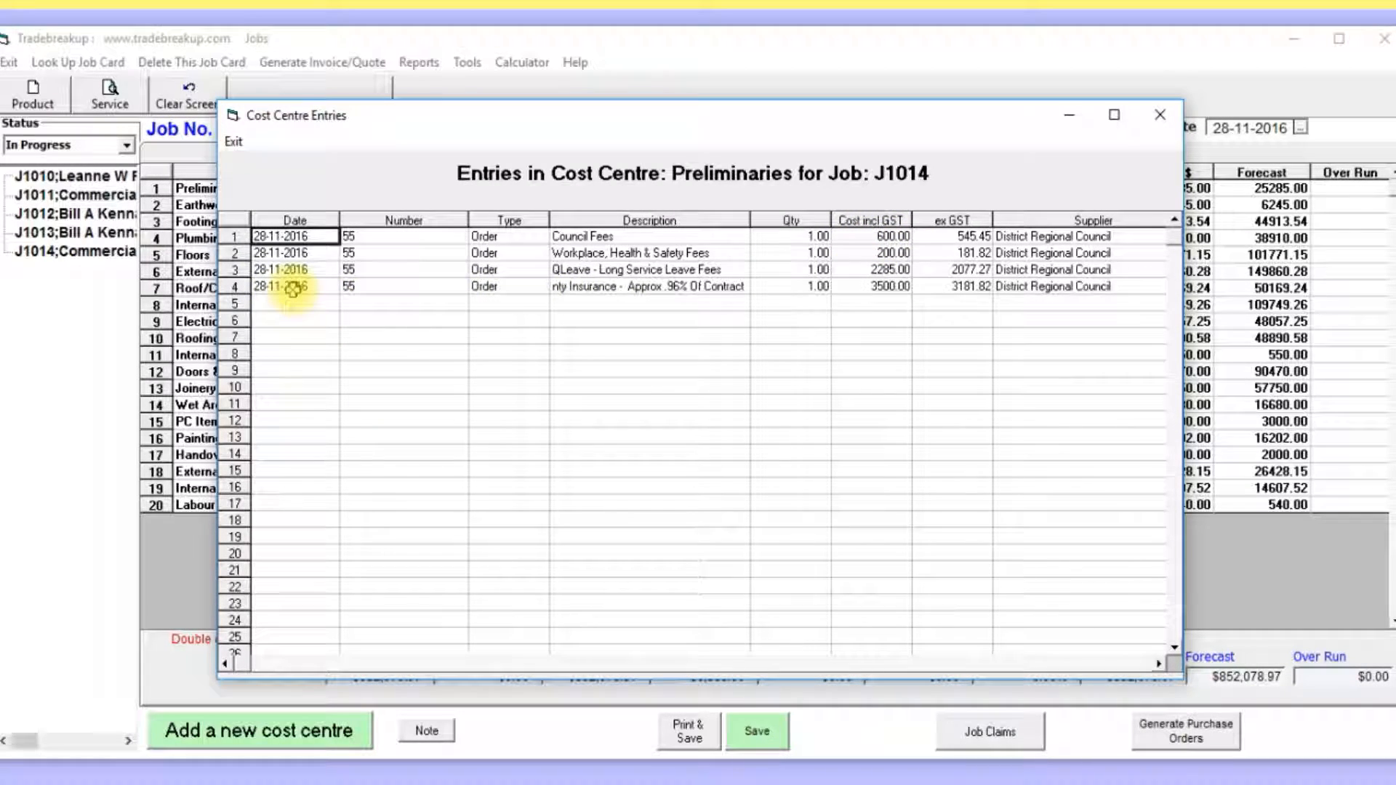
pyautogui.click(234, 142)
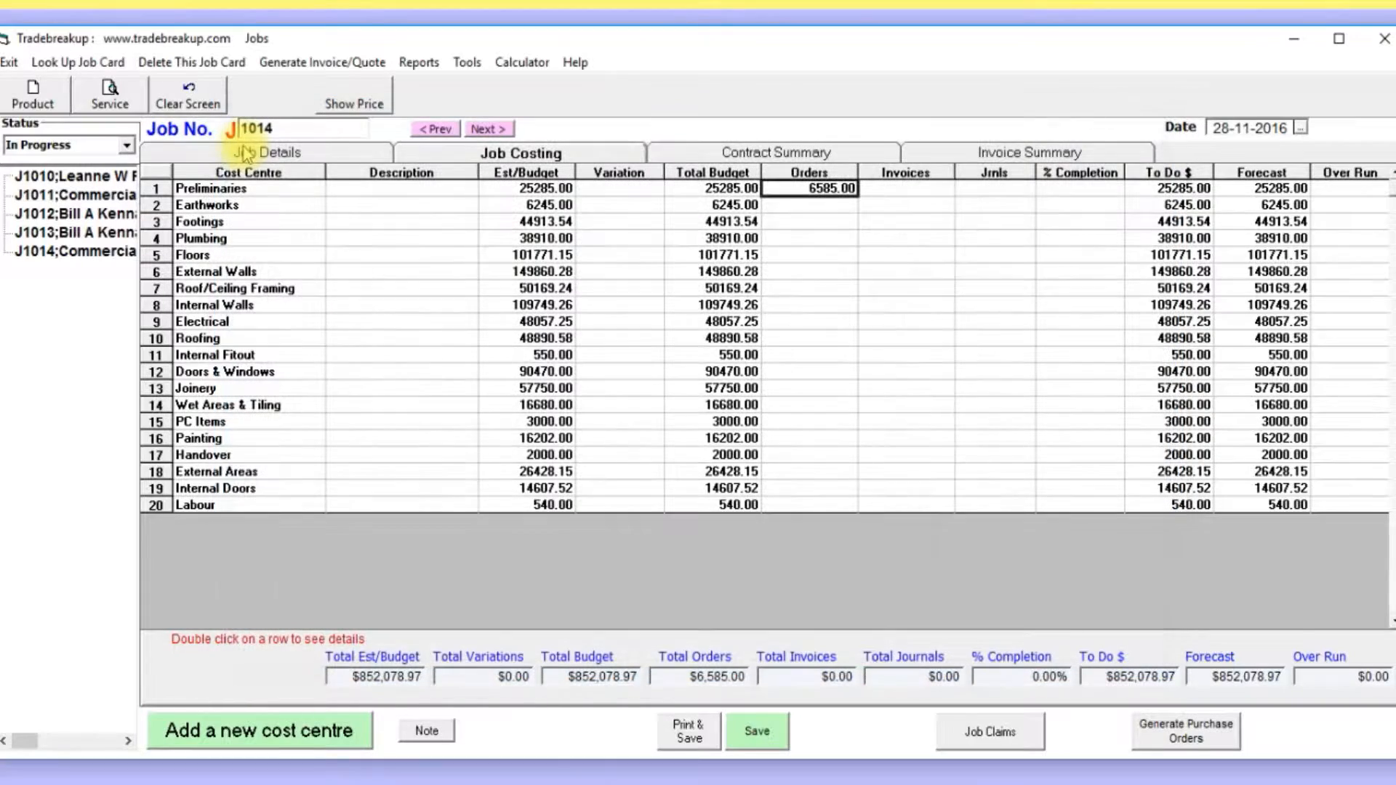
# - Check the order status of the Preliminaries items in the job details and compare it with the cost centre's order entries
pyautogui.click(263, 157)
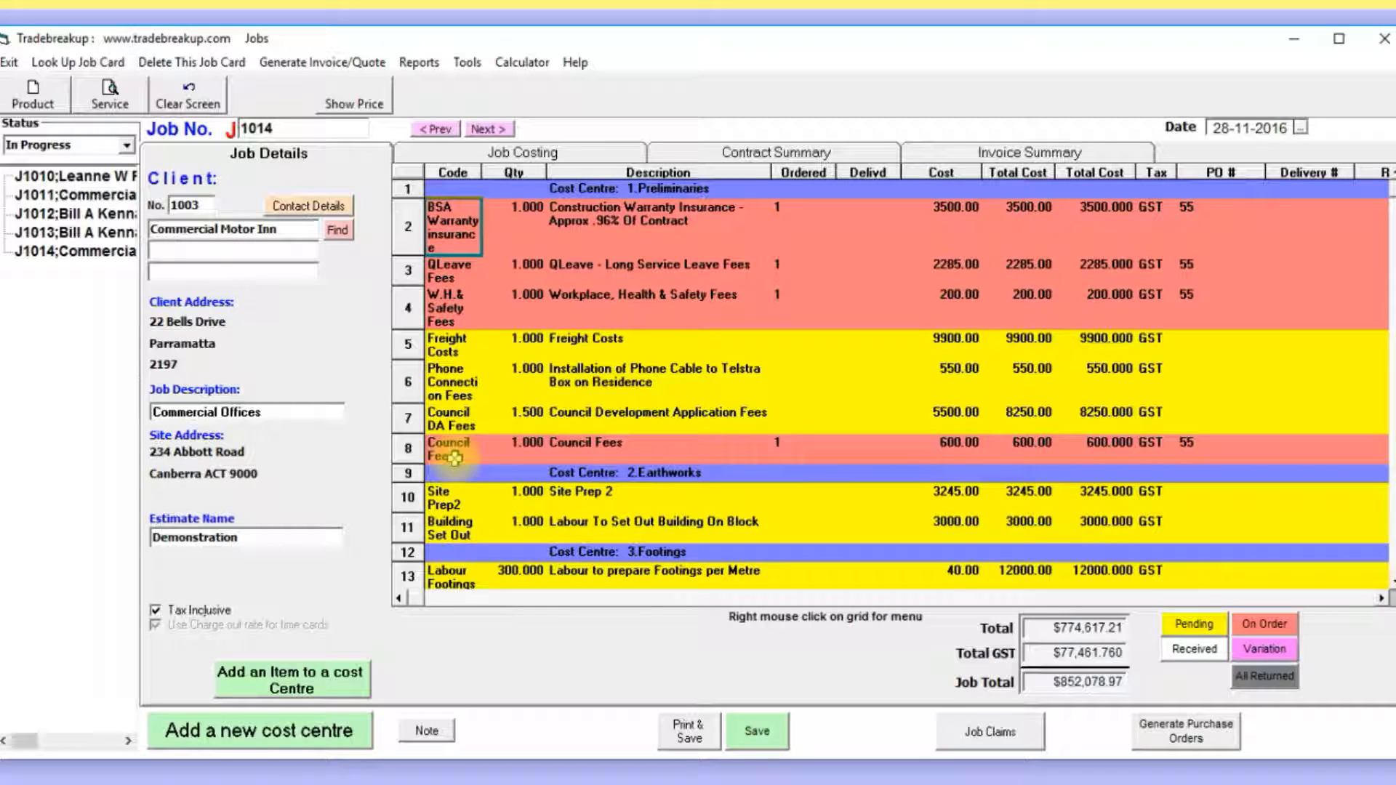
pyautogui.click(529, 151)
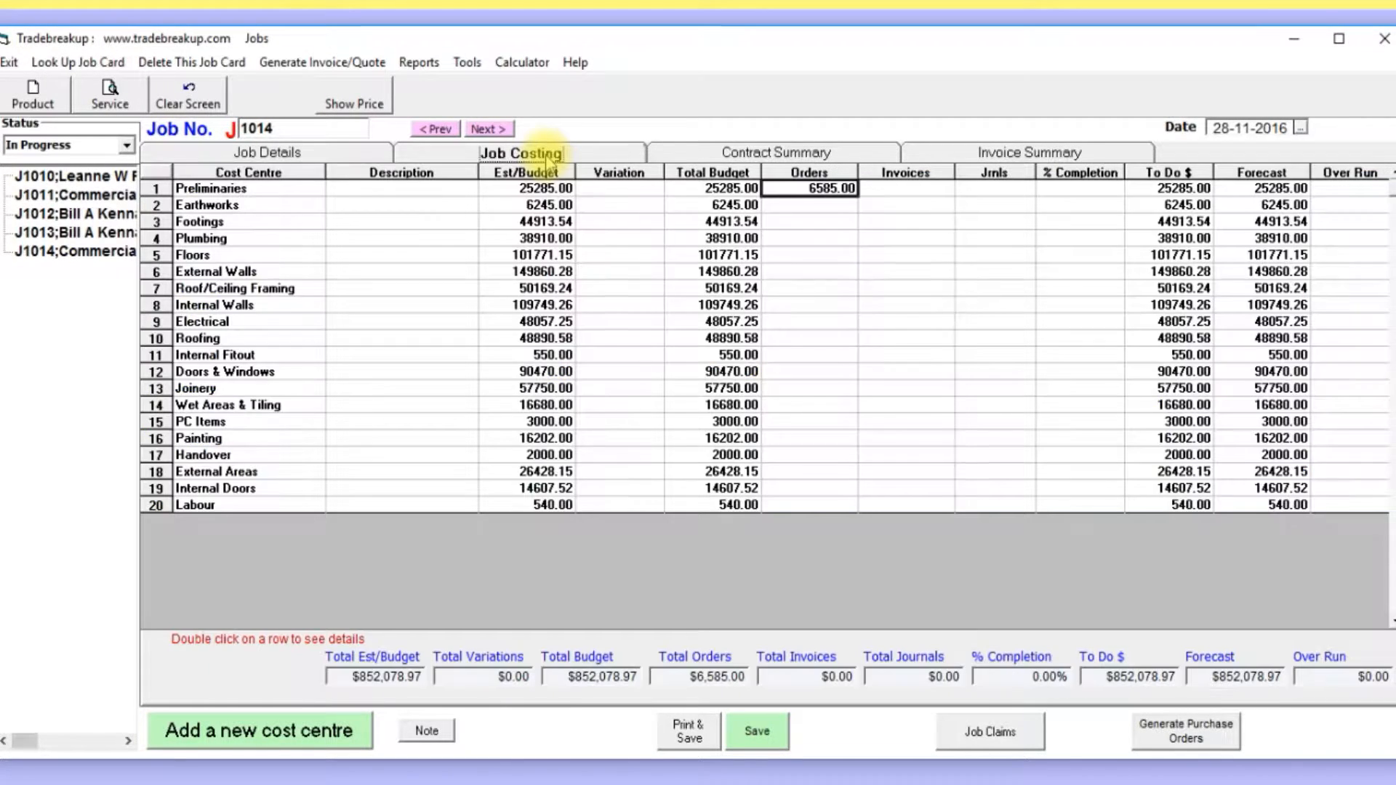
pyautogui.doubleClick(830, 193)
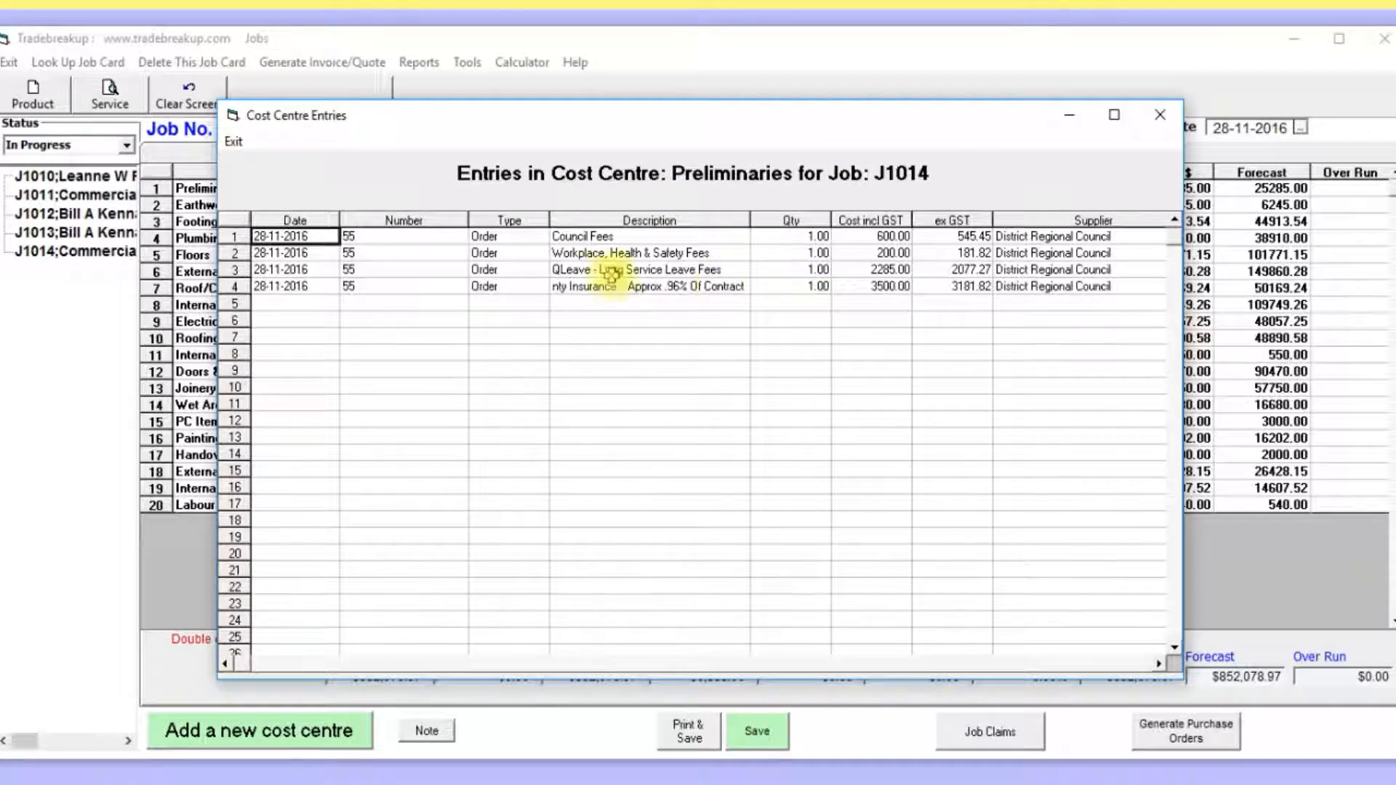
pyautogui.click(234, 141)
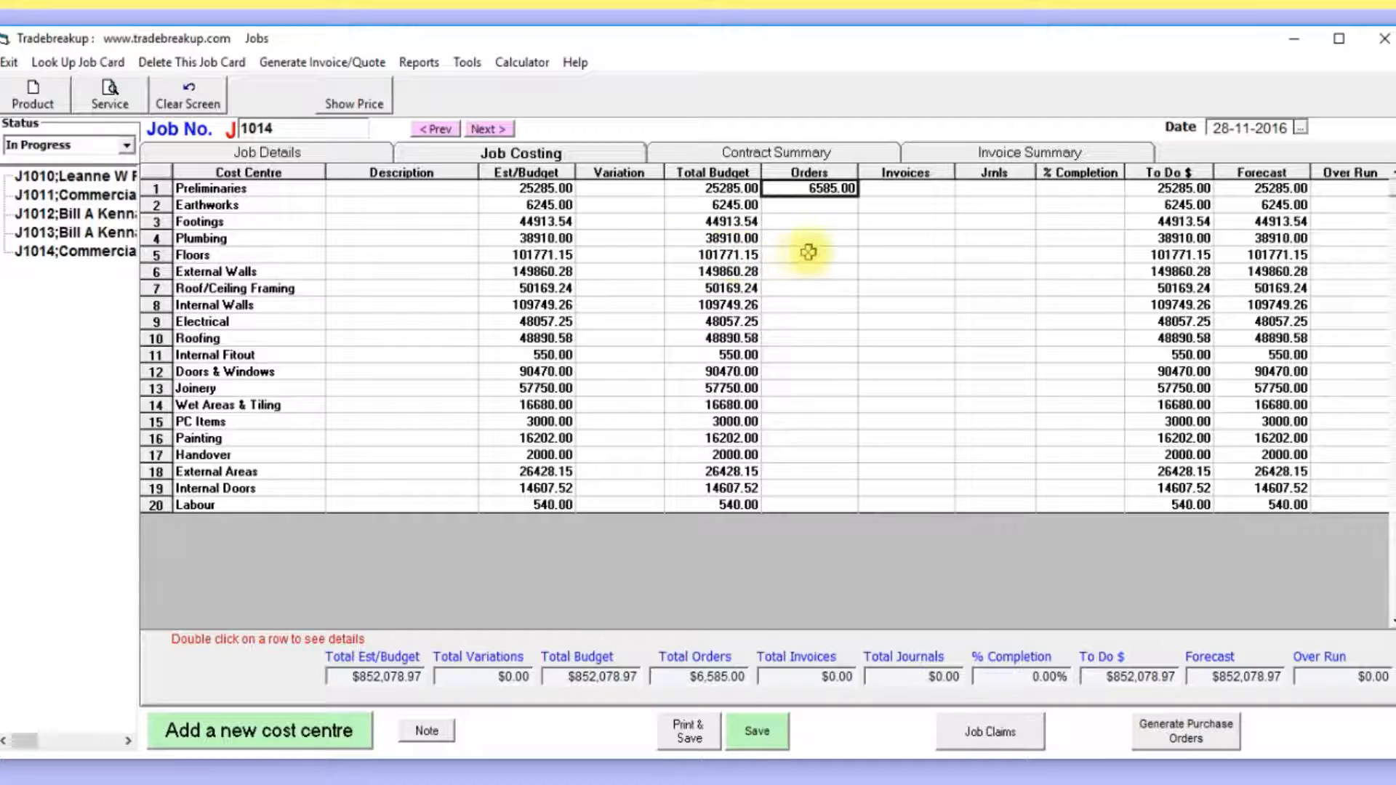
# - Look up the purchase order record behind the BSA Warranty insurance item in the job details
pyautogui.click(294, 156)
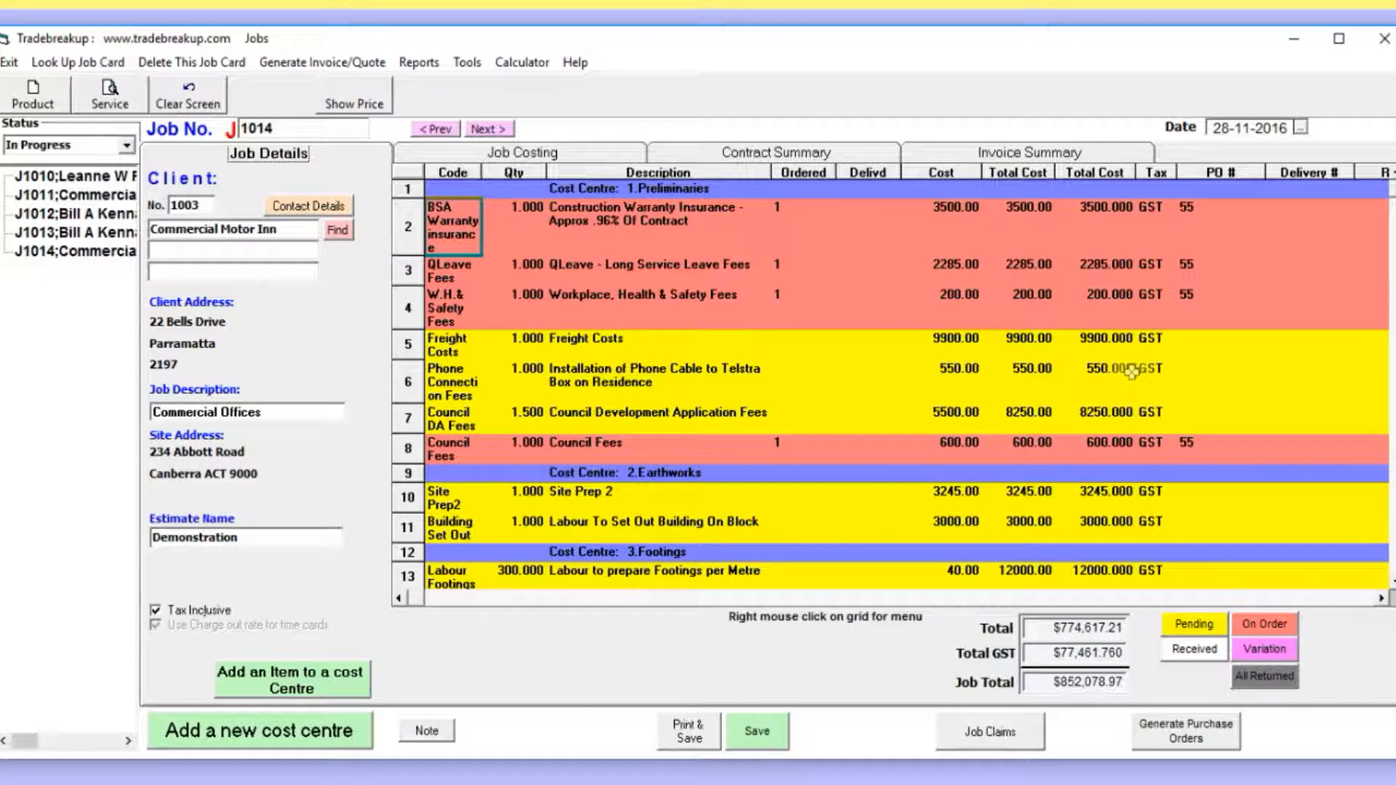
pyautogui.doubleClick(1203, 211)
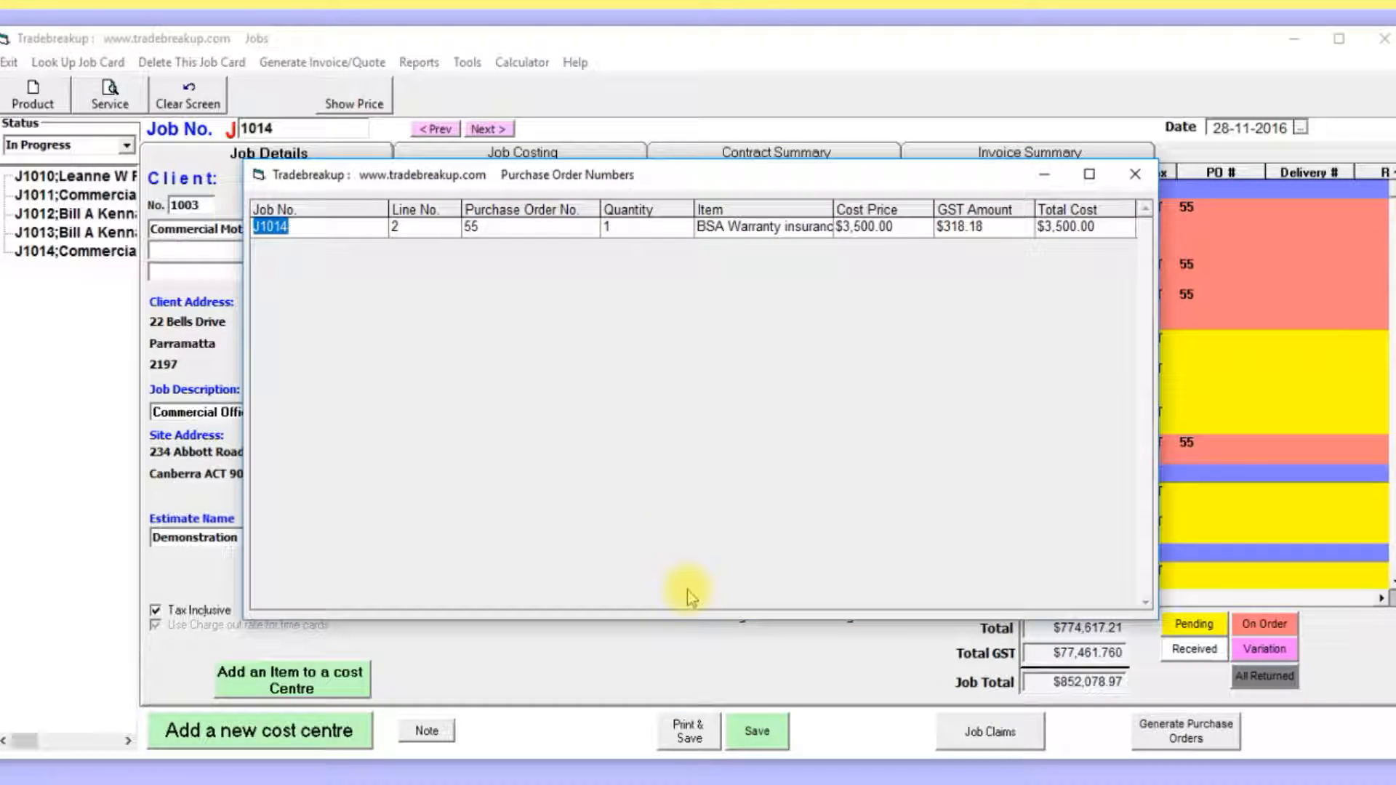
pyautogui.click(1135, 176)
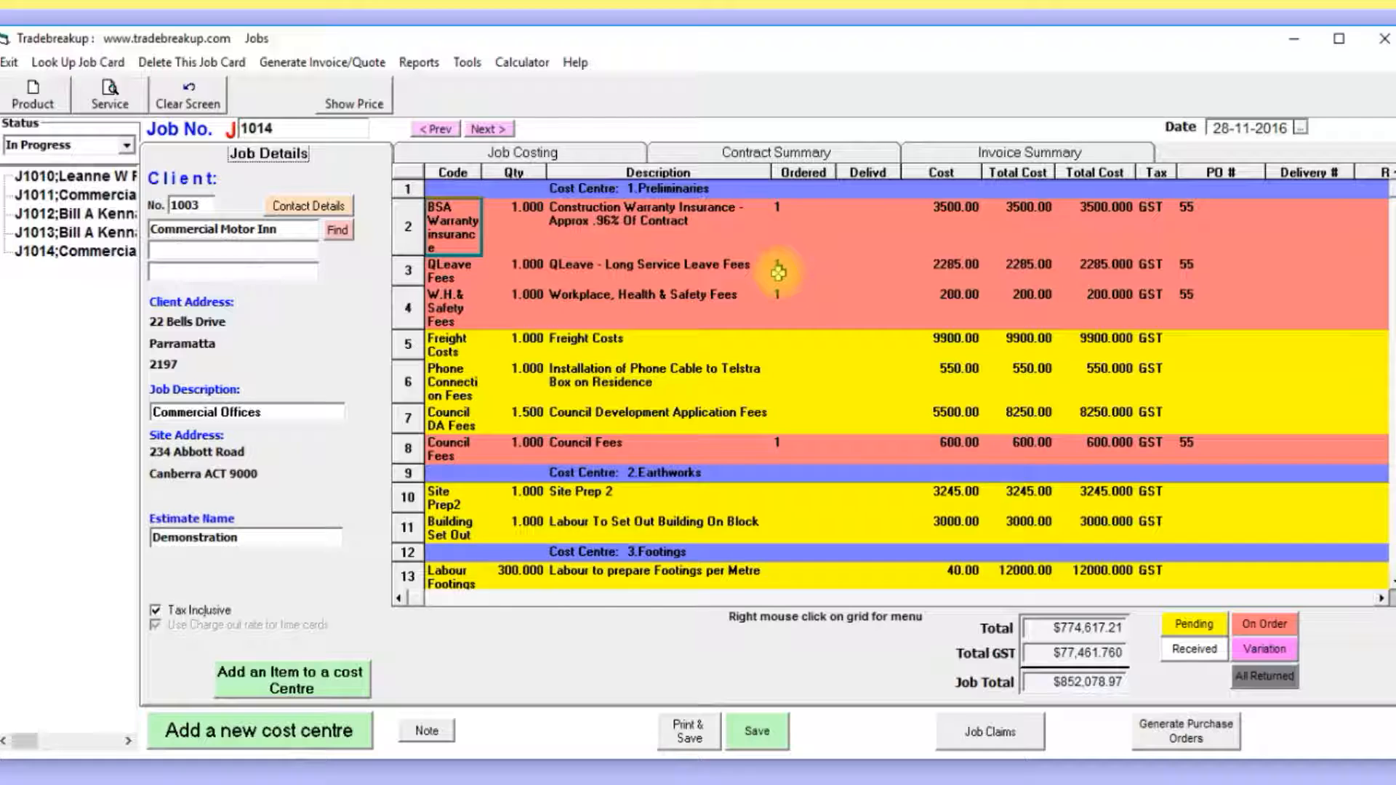
pyautogui.click(638, 376)
pyautogui.rightClick(640, 380)
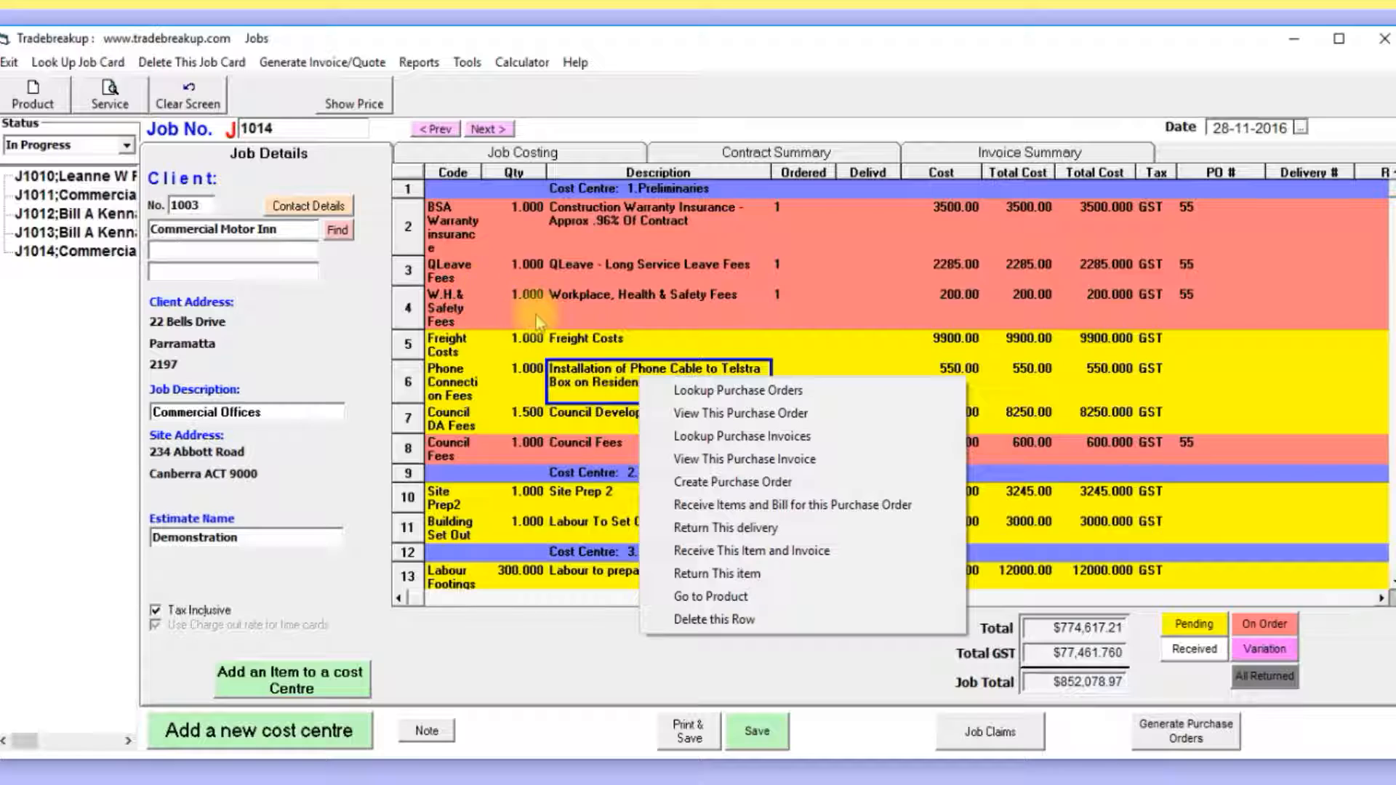
pyautogui.click(518, 301)
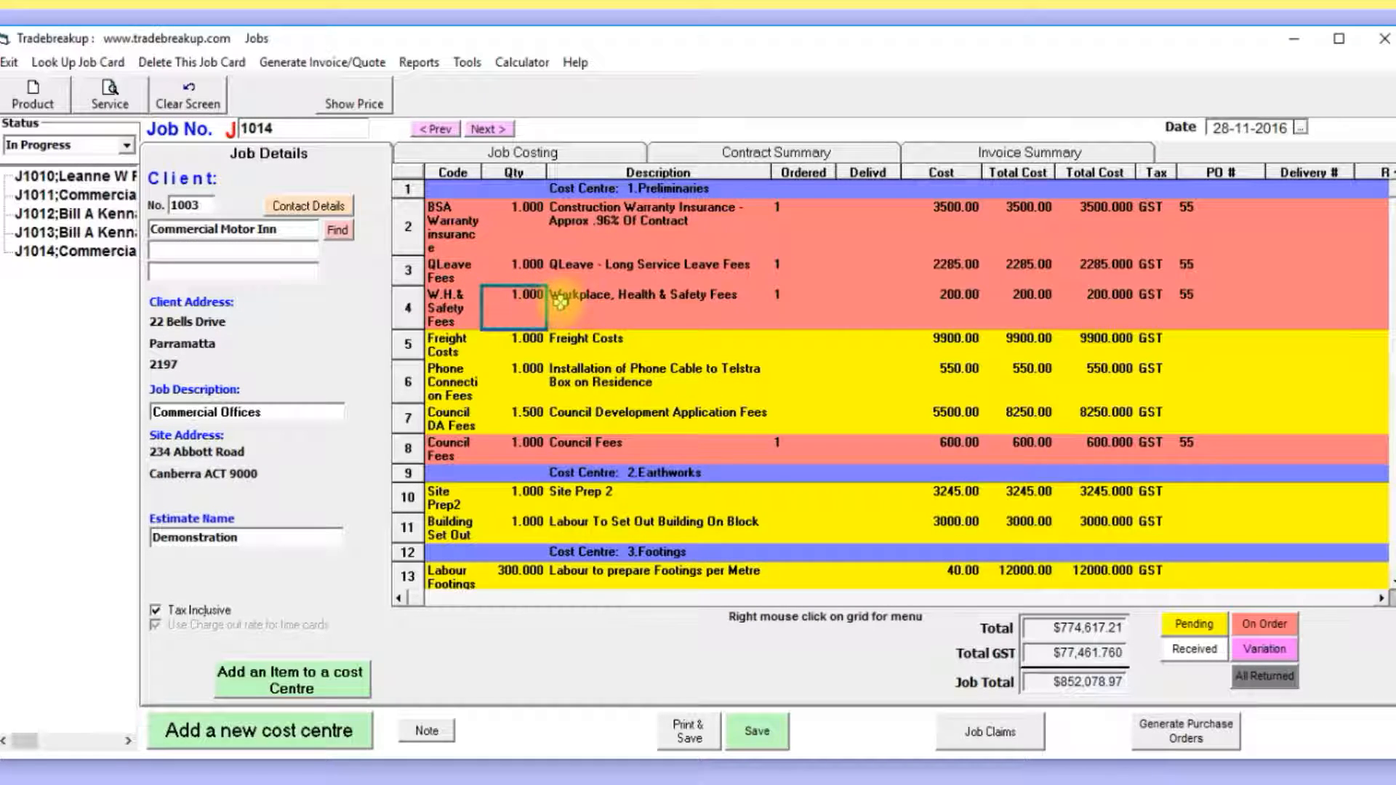
pyautogui.click(522, 454)
pyautogui.rightClick(523, 458)
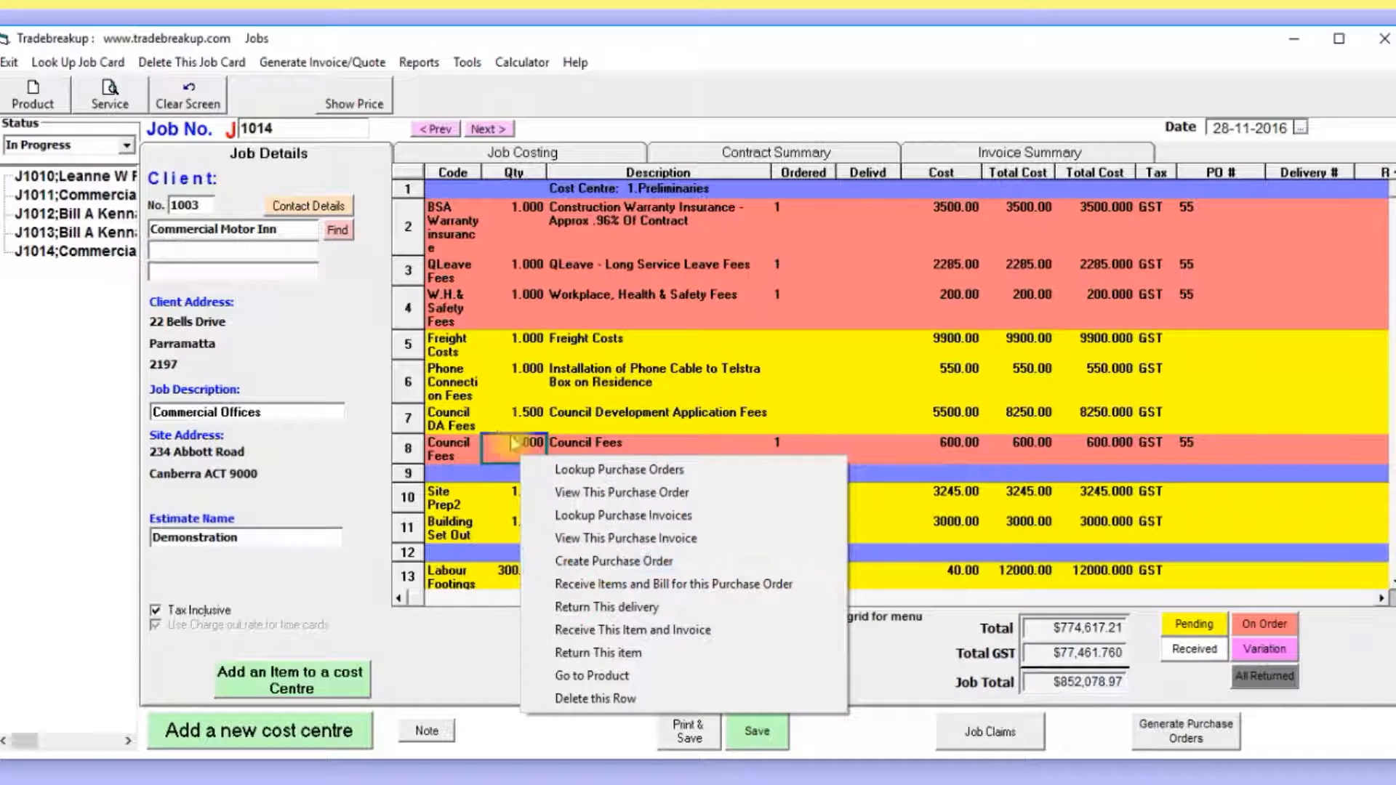
pyautogui.click(512, 416)
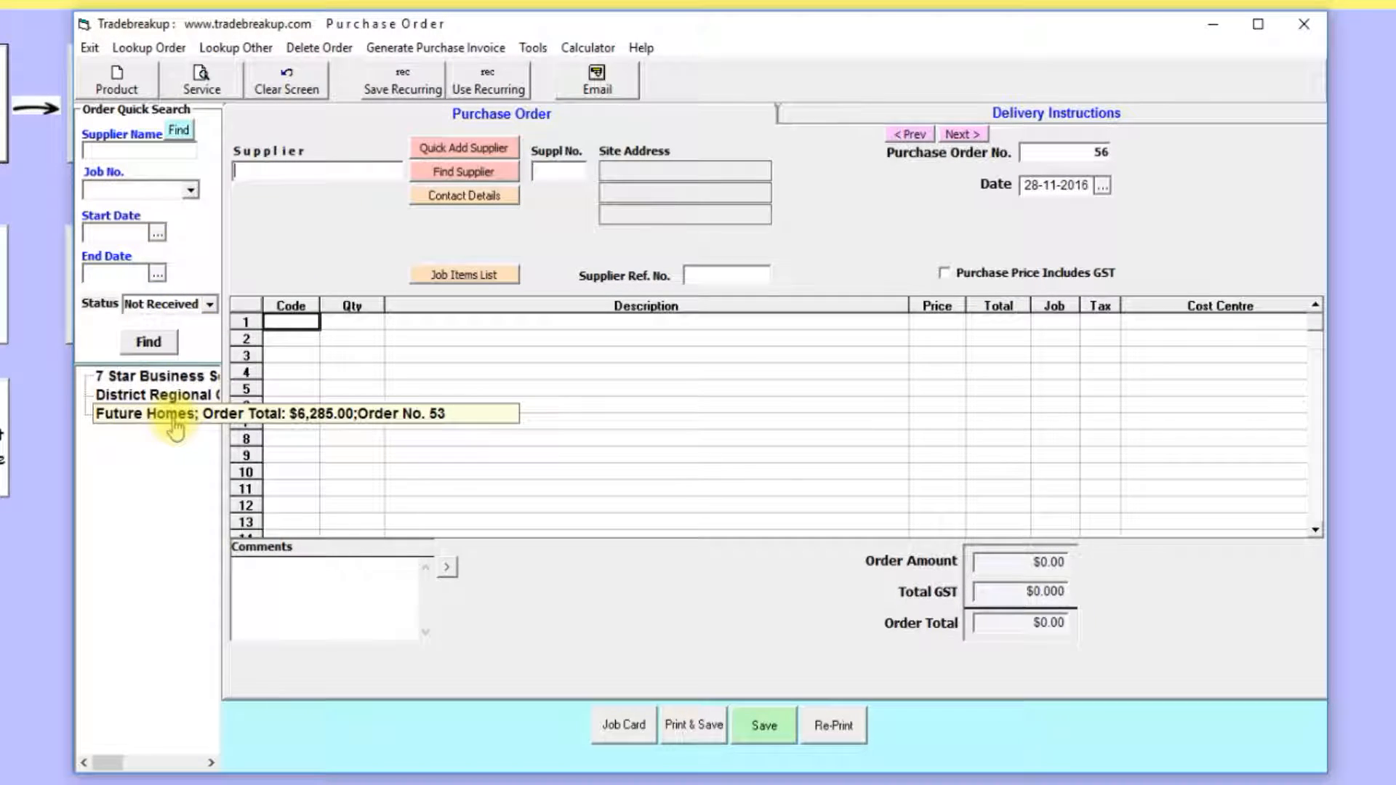
# - Load the District Regional Council purchase order and generate a purchase invoice from it, agreeing to change the existing order
pyautogui.click(174, 427)
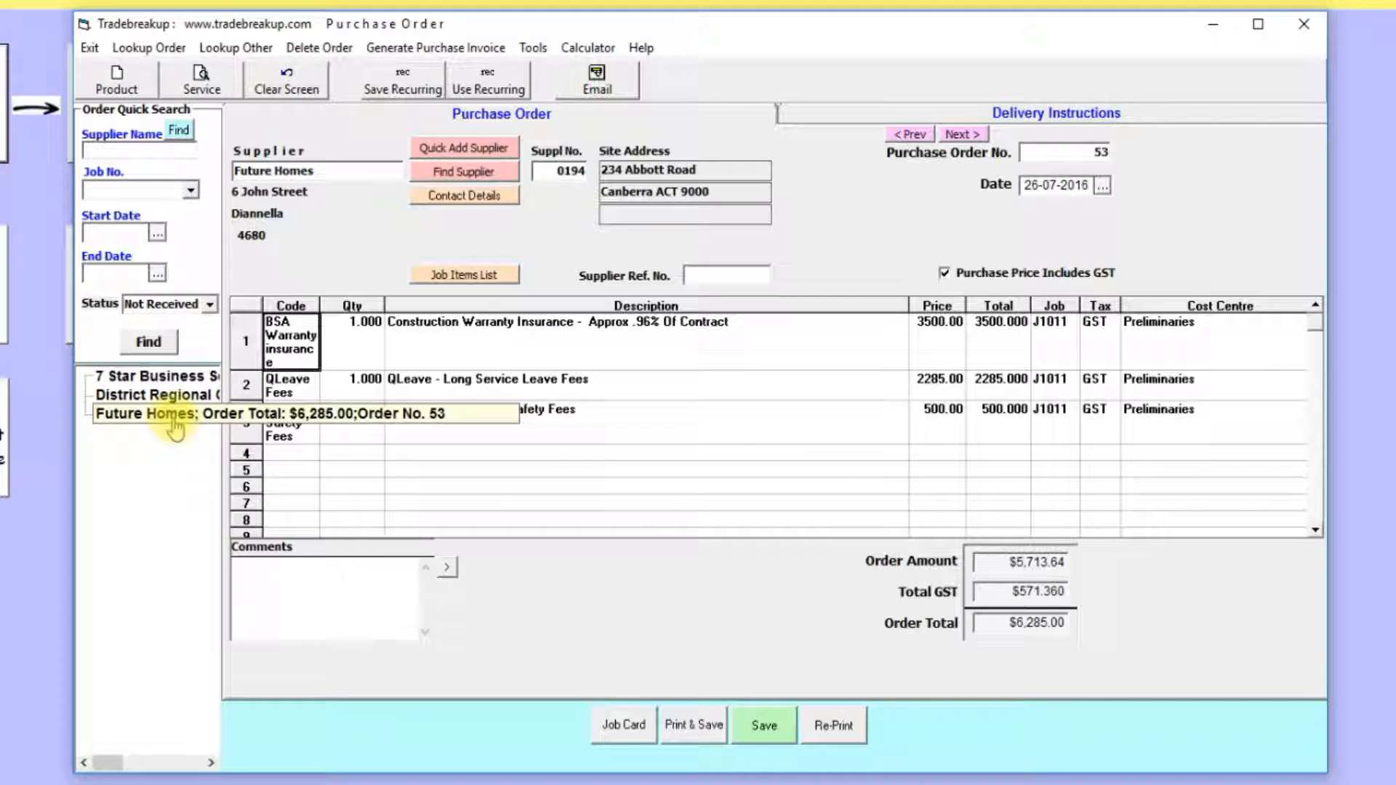
pyautogui.click(176, 396)
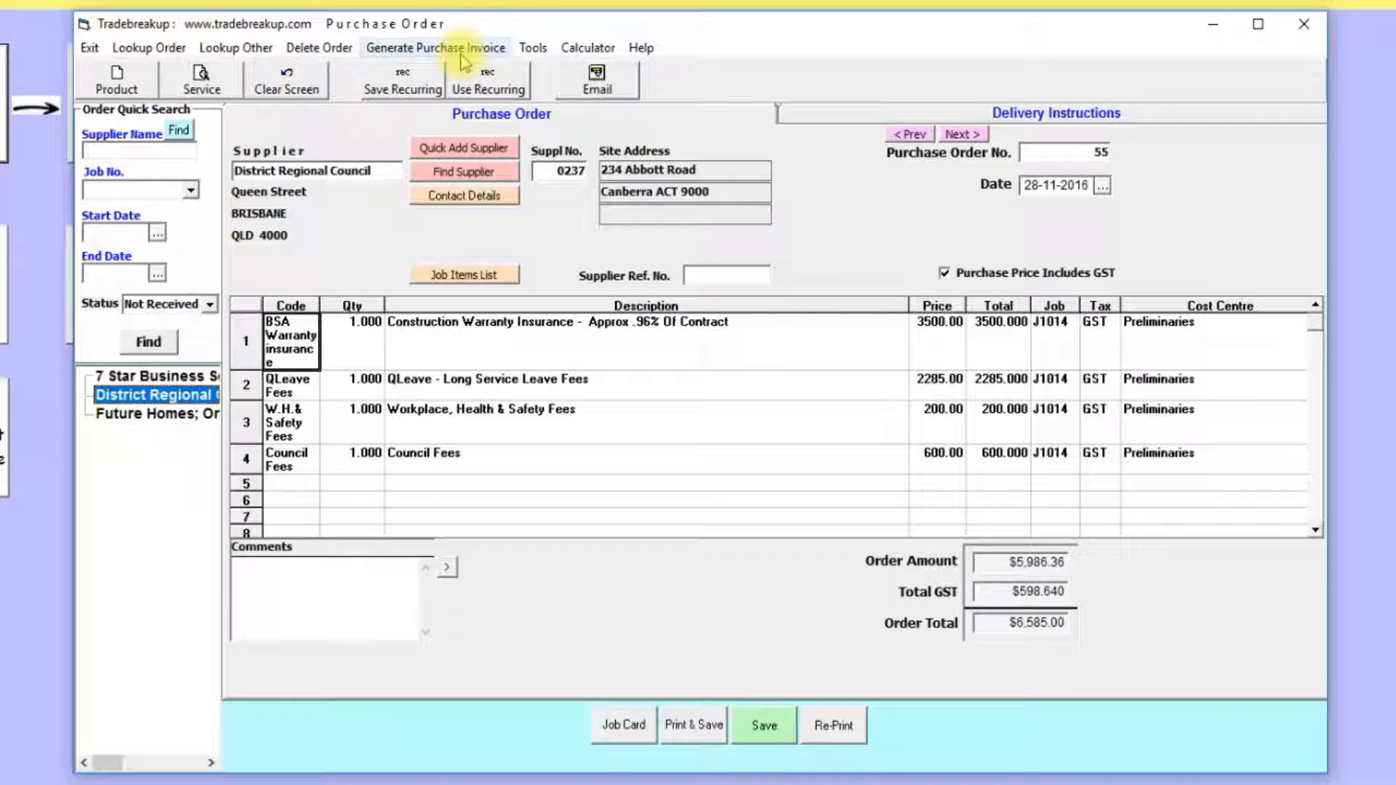
pyautogui.click(460, 51)
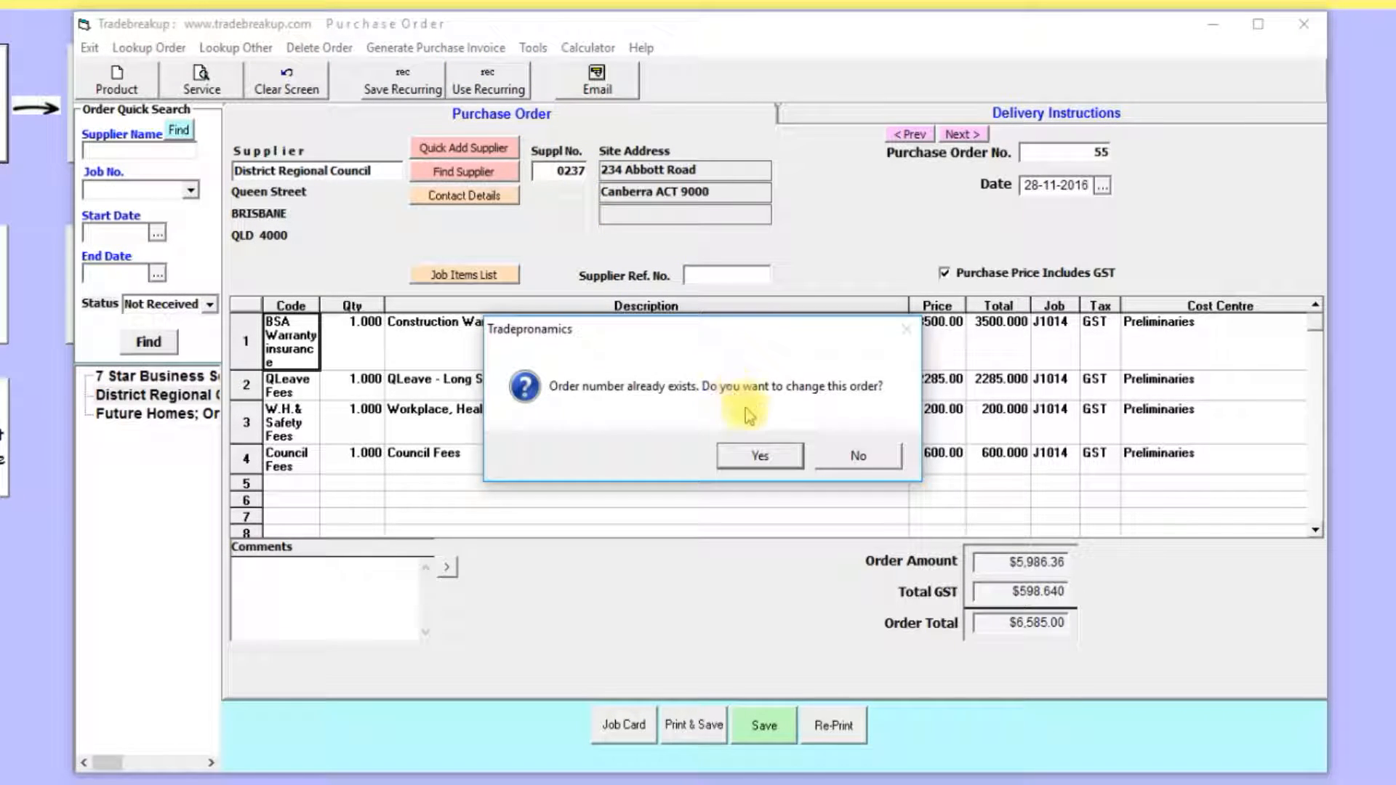
pyautogui.click(759, 456)
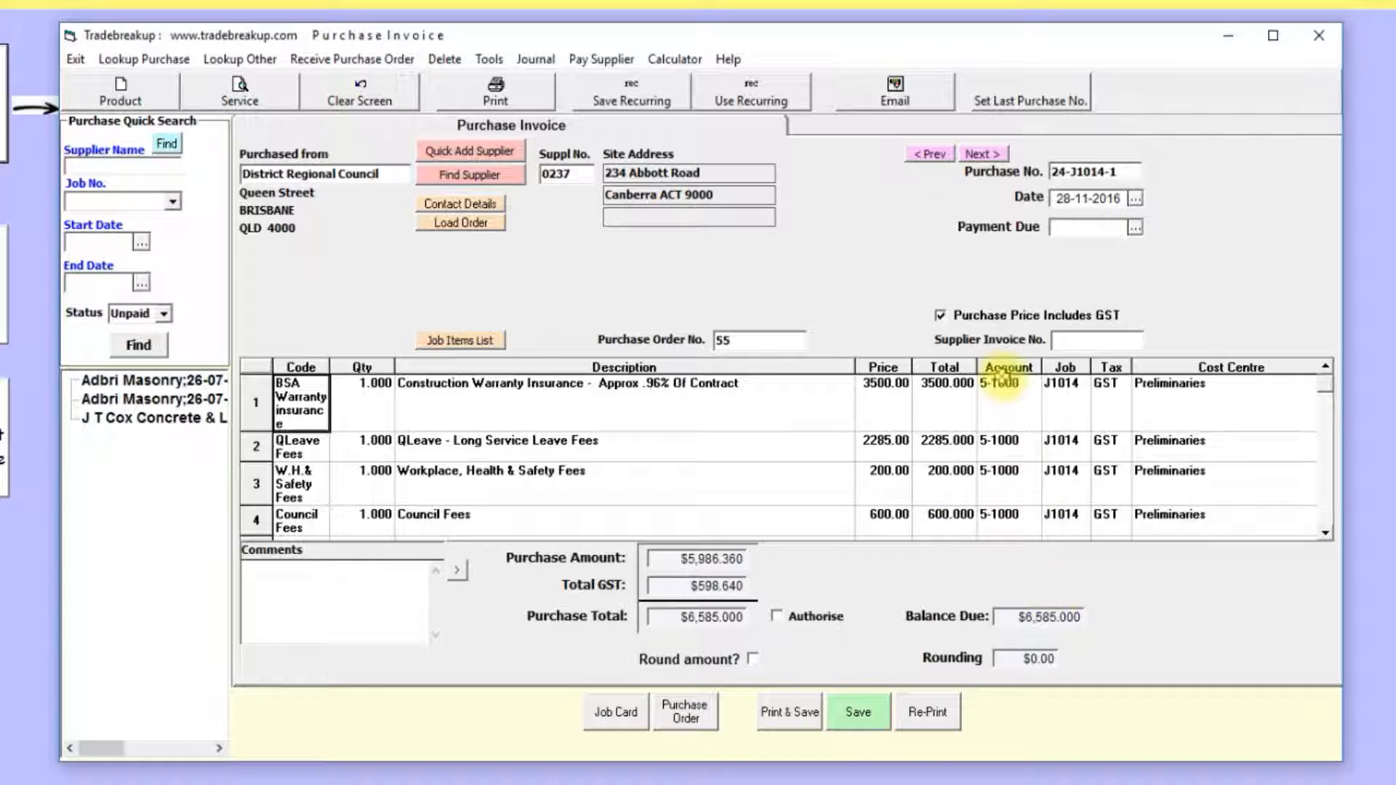
# - Enter the supplier invoice number, set the payment due date to 30-11-2016 and save the purchase invoice
pyautogui.click(1115, 334)
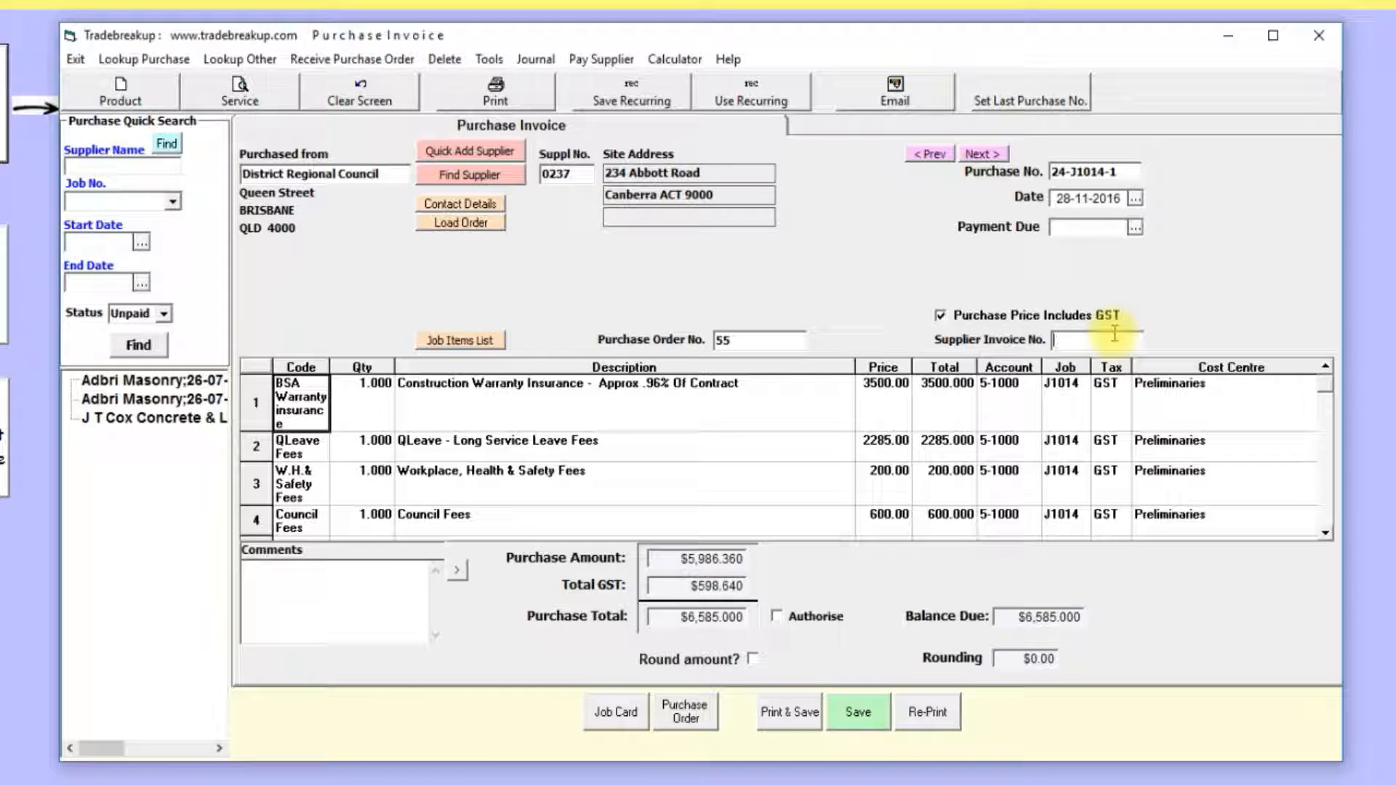
pyautogui.write('1234567')
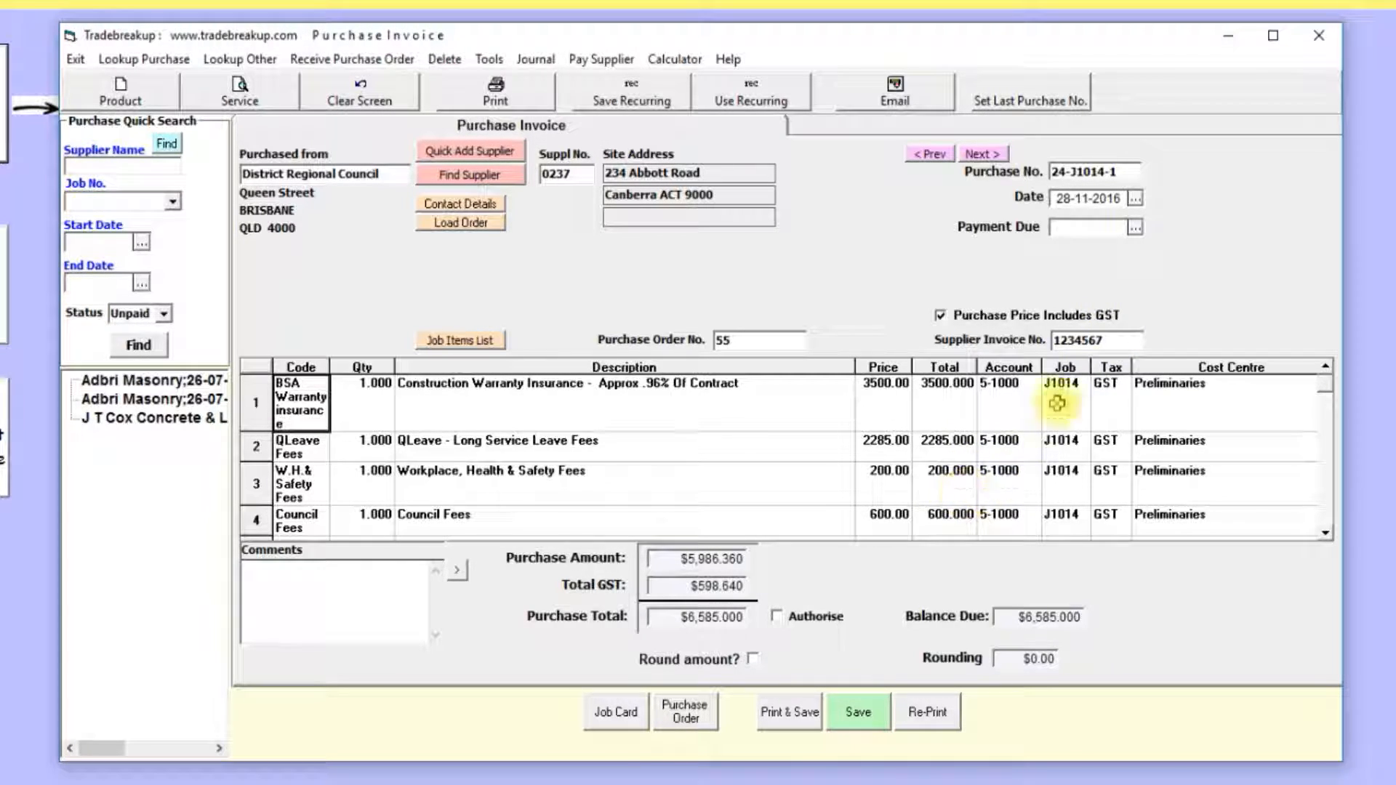
pyautogui.click(1134, 228)
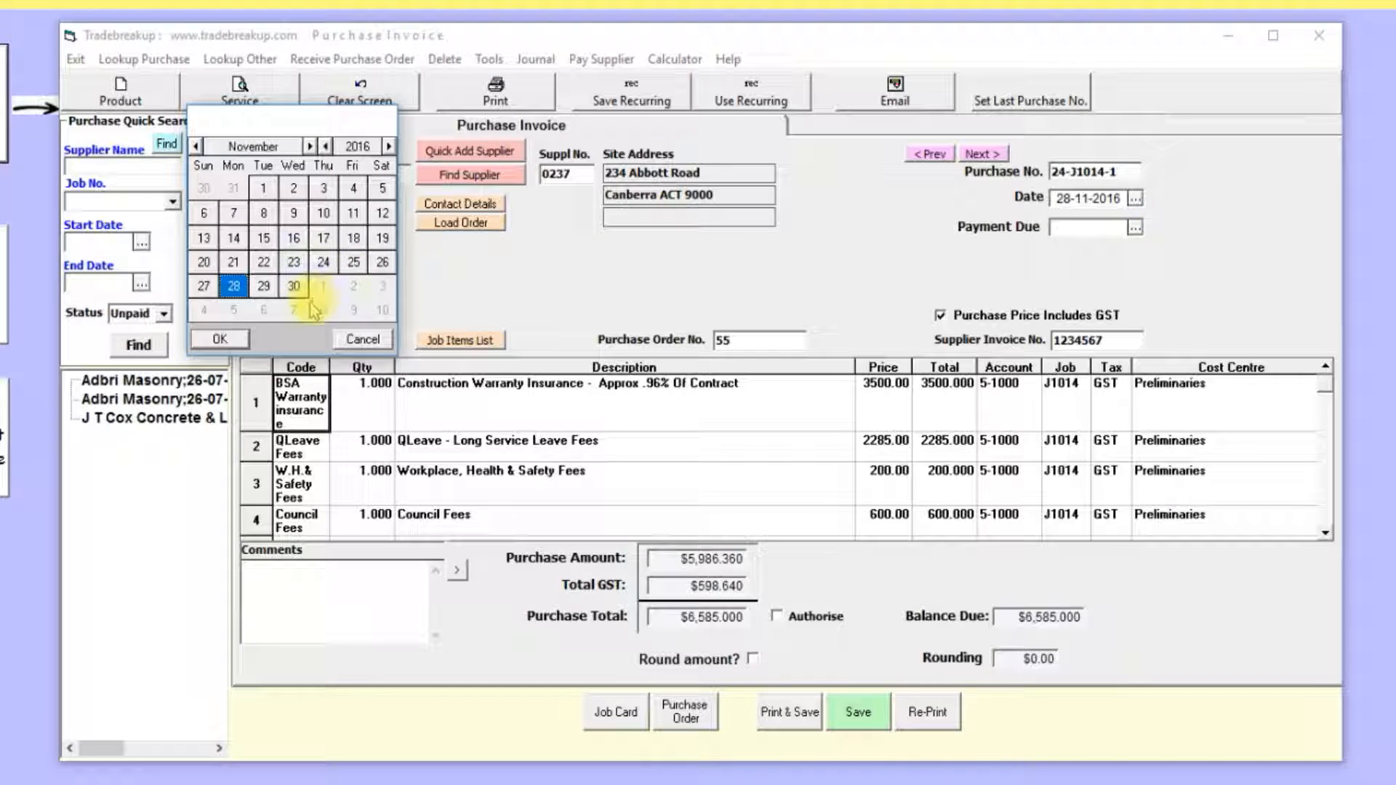
pyautogui.doubleClick(294, 286)
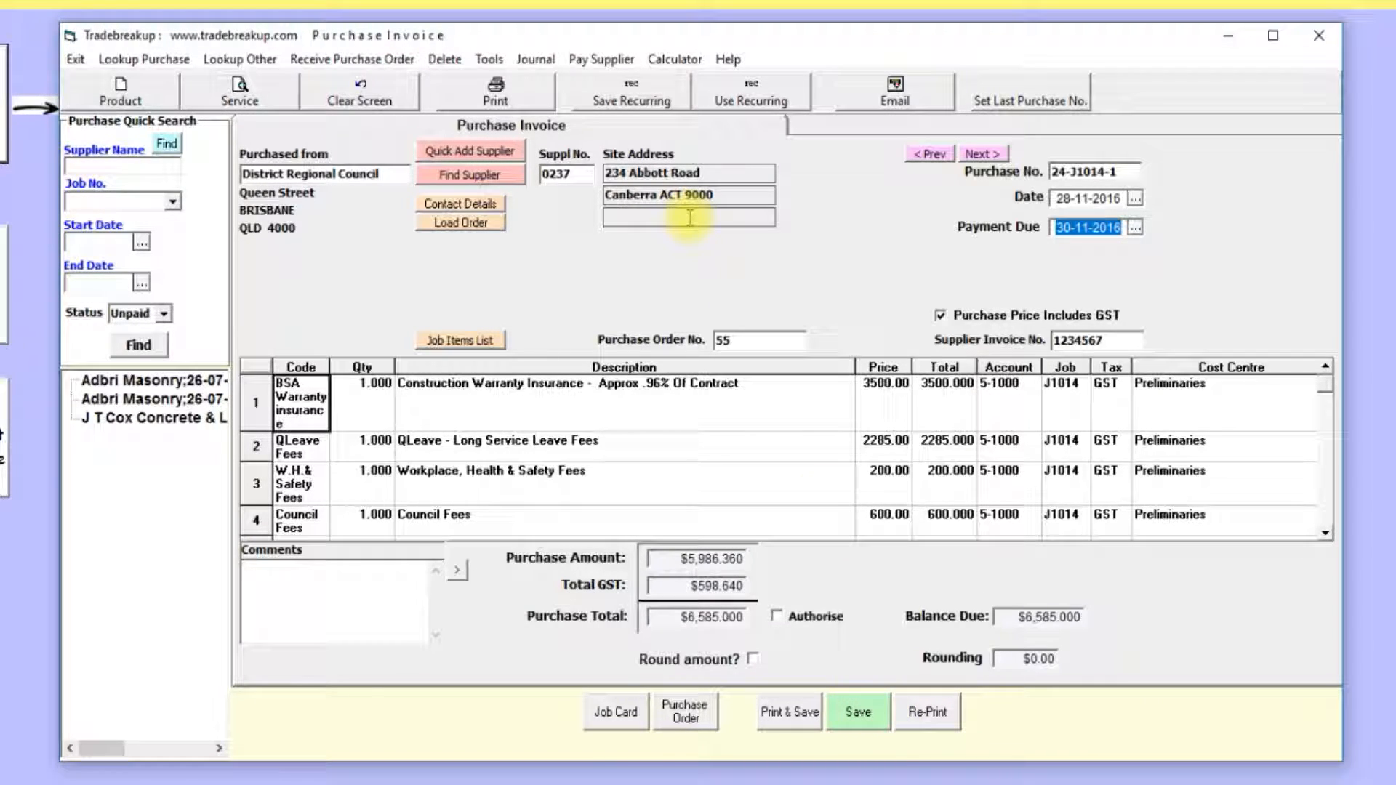
pyautogui.click(857, 712)
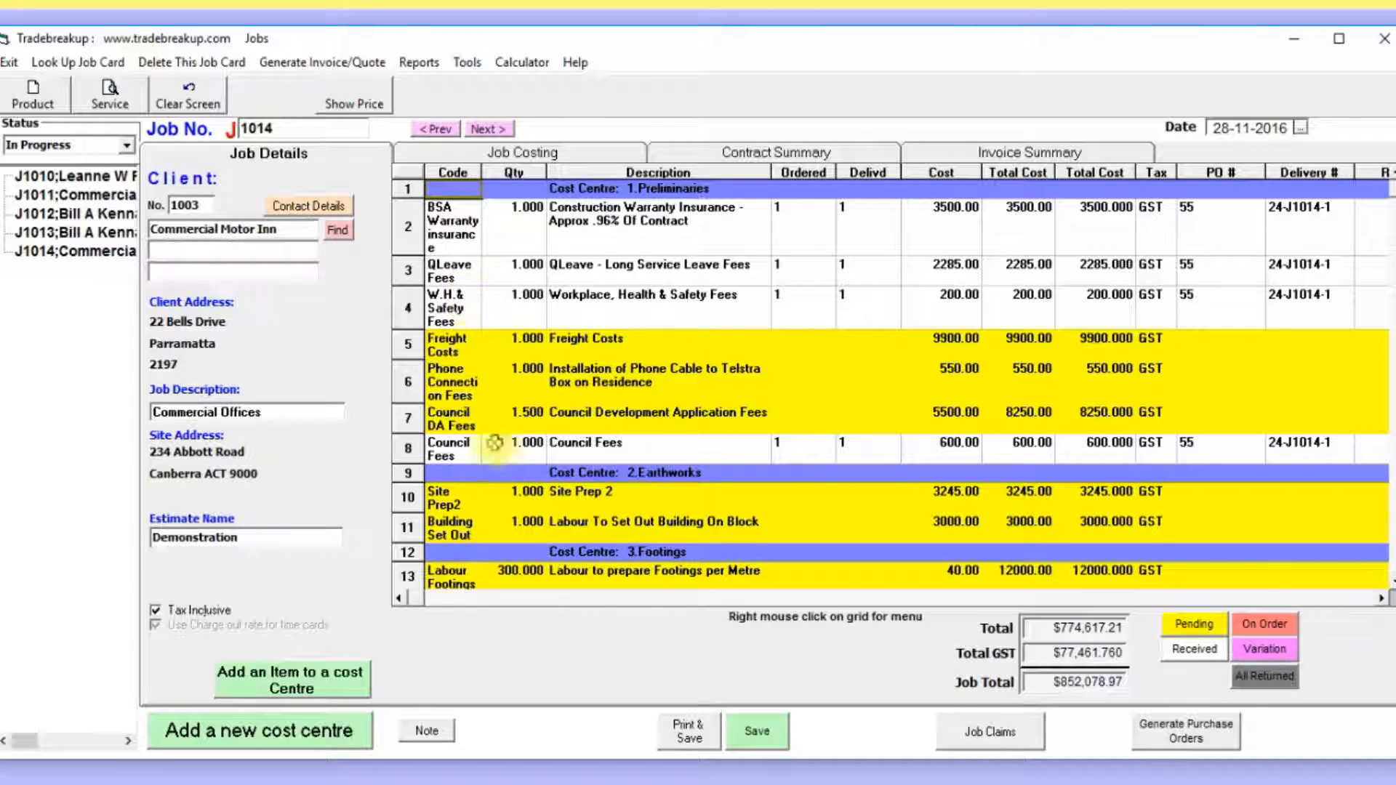
# - Check the invoiced amount for Preliminaries in the job costing and return to the job details
pyautogui.click(609, 152)
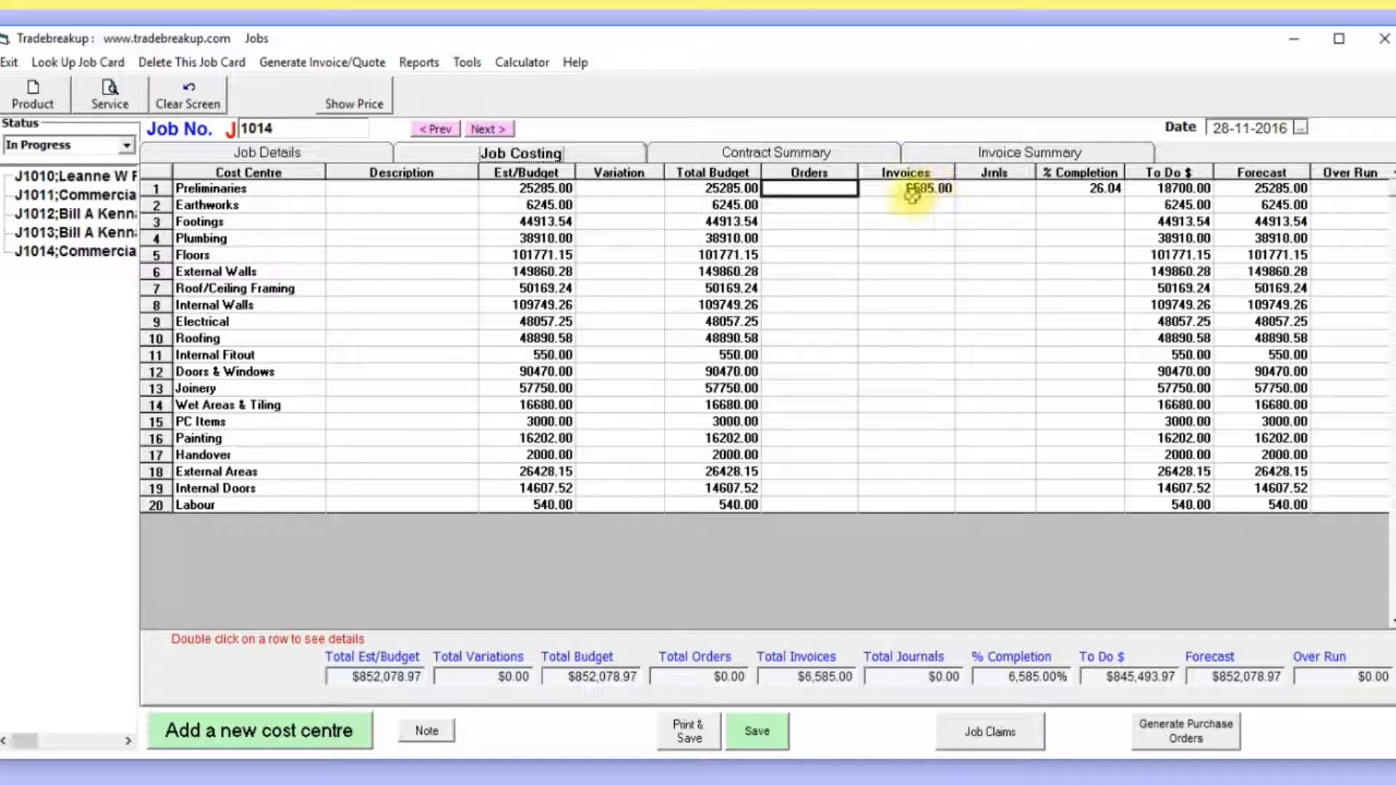
pyautogui.click(884, 192)
pyautogui.click(247, 151)
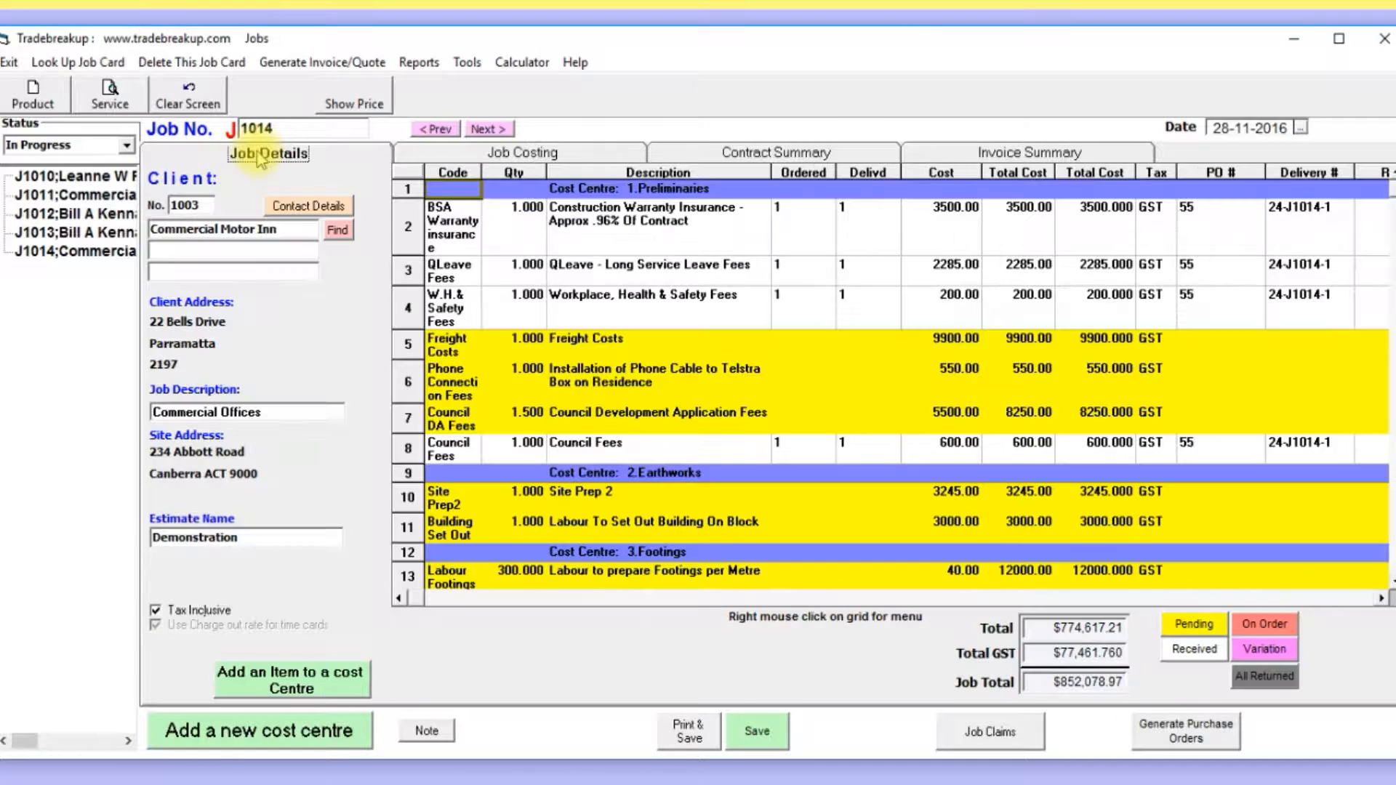
# - Create another purchase order for the Council Fees item directly from its row in the job details
pyautogui.click(445, 449)
pyautogui.rightClick(445, 448)
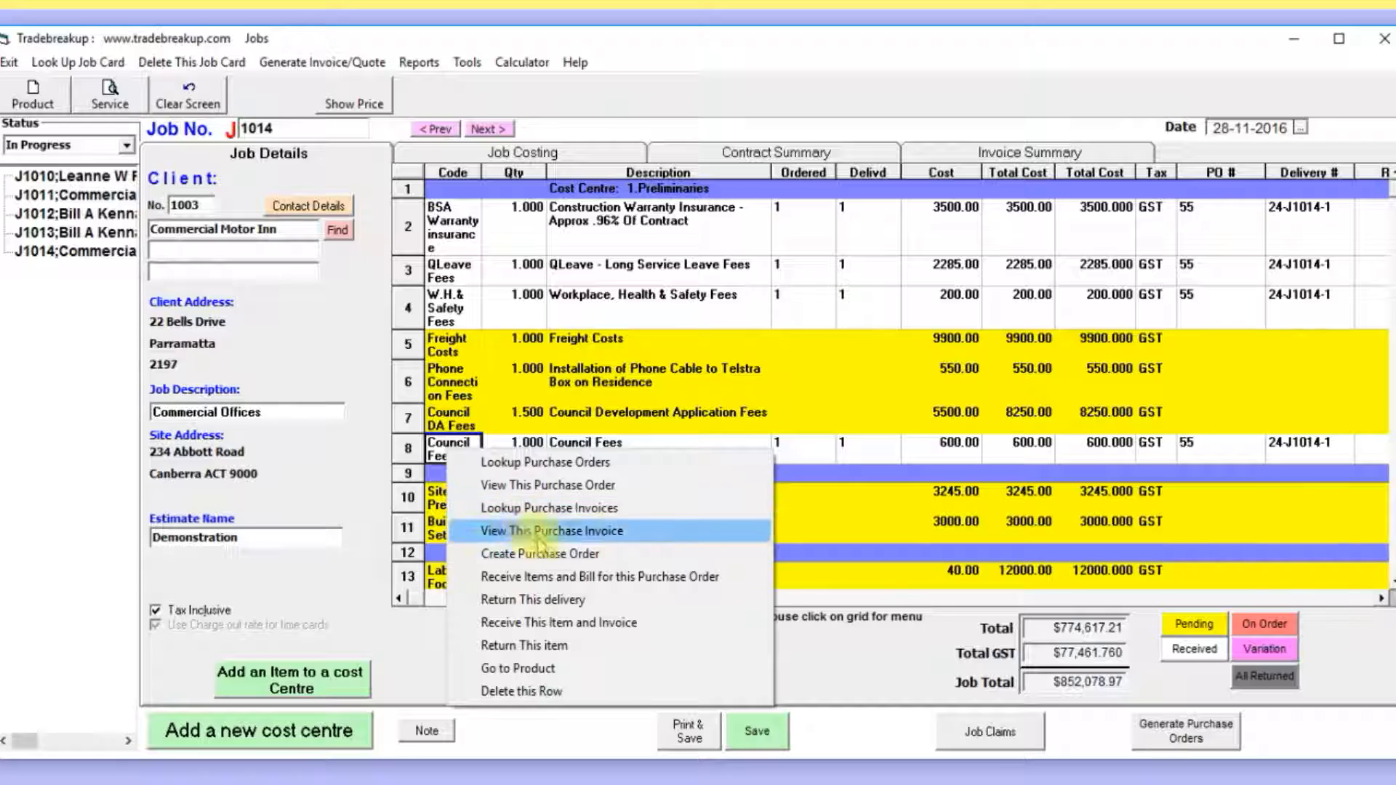
pyautogui.click(563, 554)
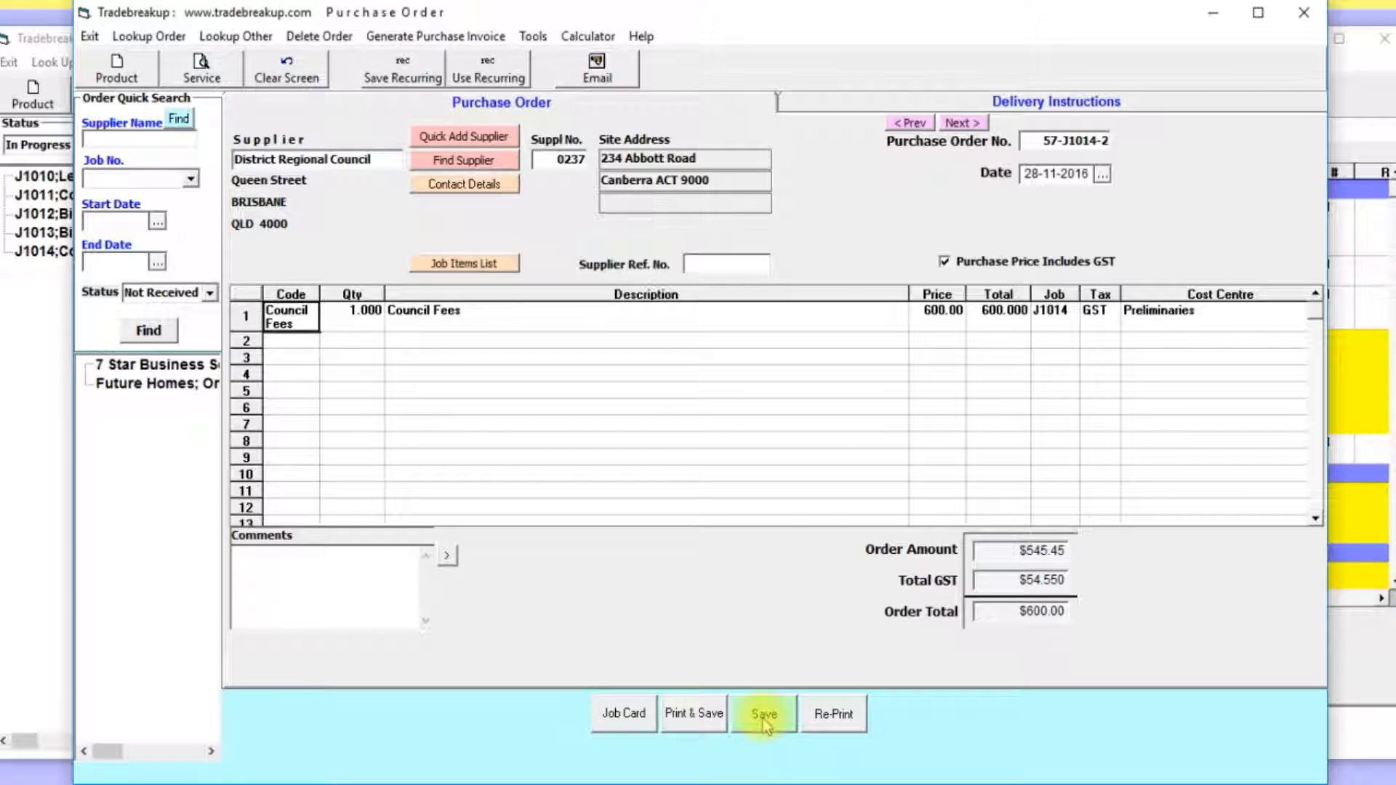
# - Set the Council Fees quantity to 0.5, save the purchase order and return to the job card
pyautogui.click(359, 311)
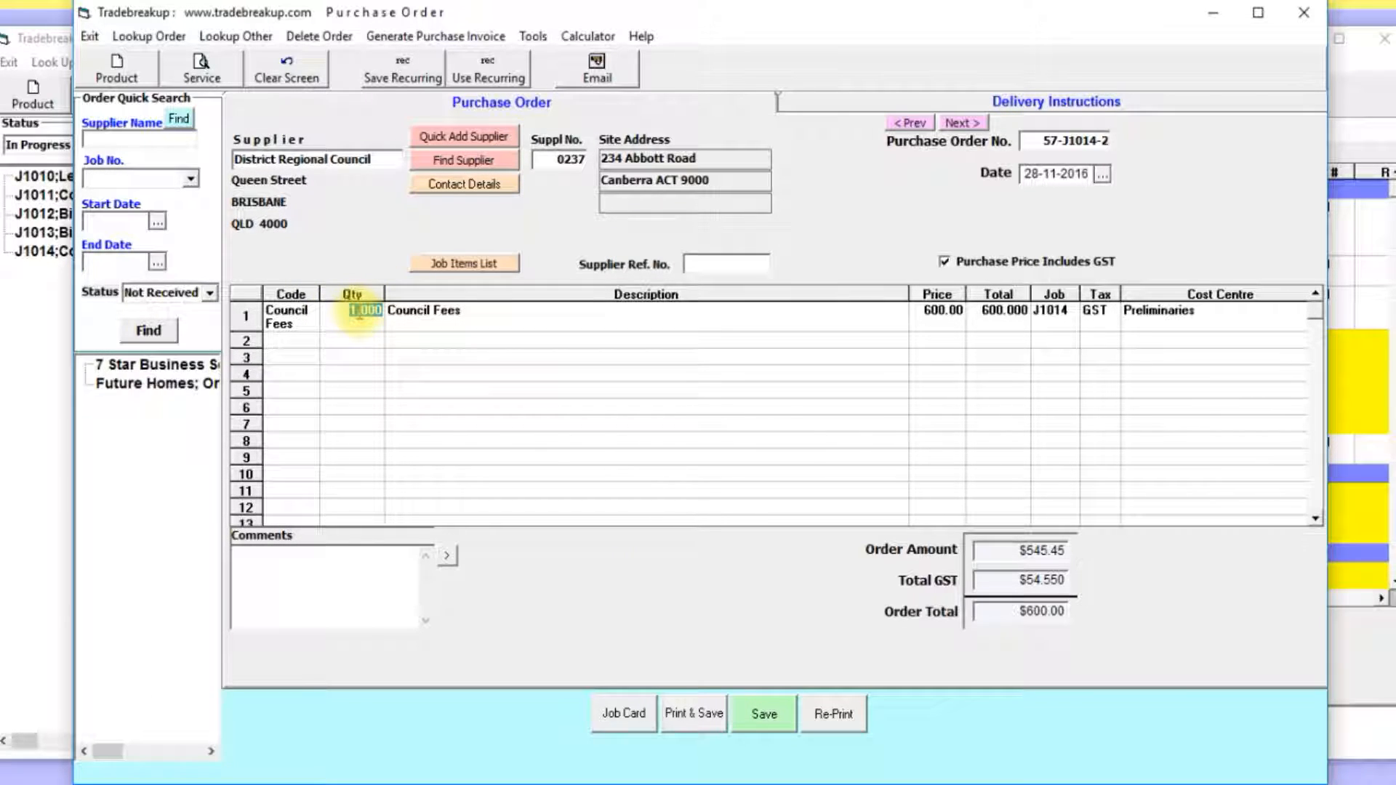
pyautogui.write('0')
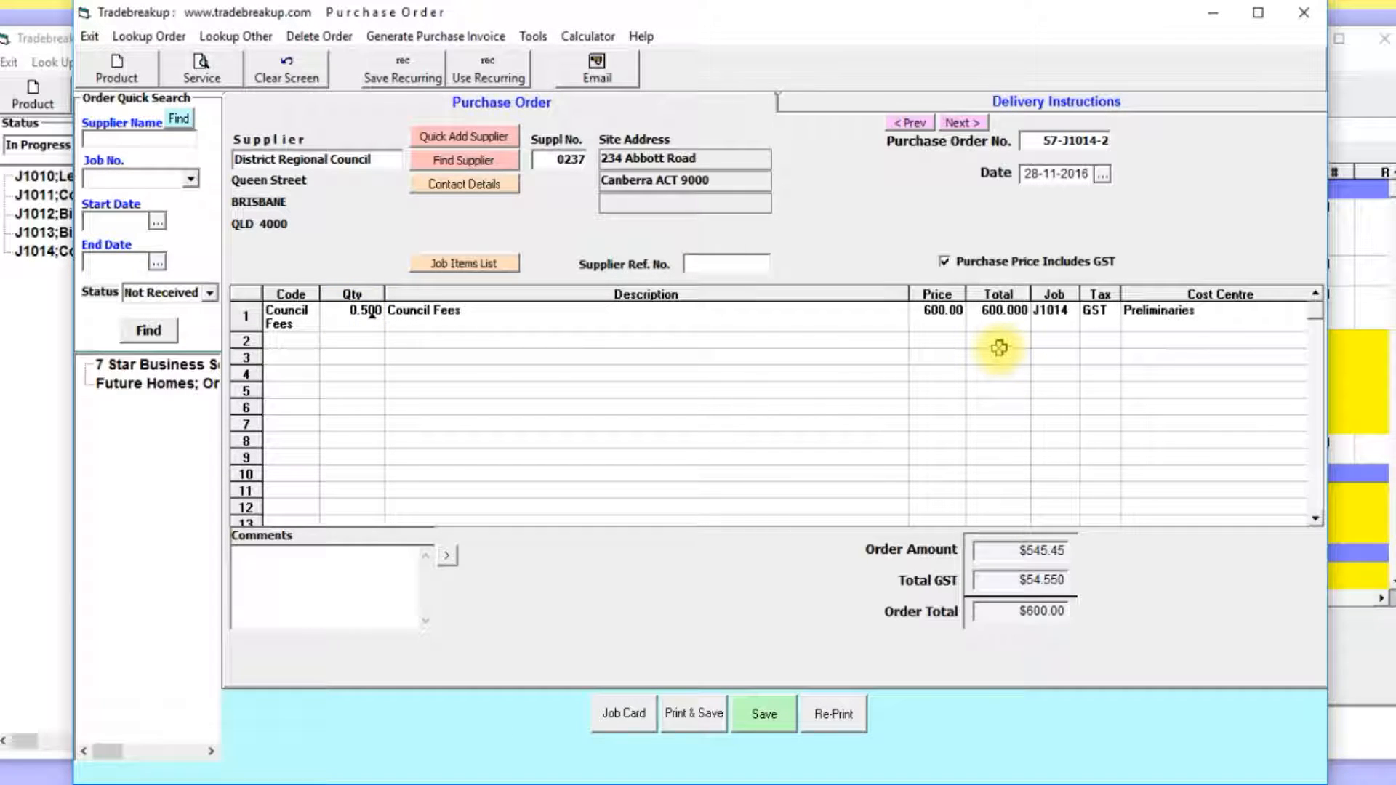
pyautogui.press('Tab')
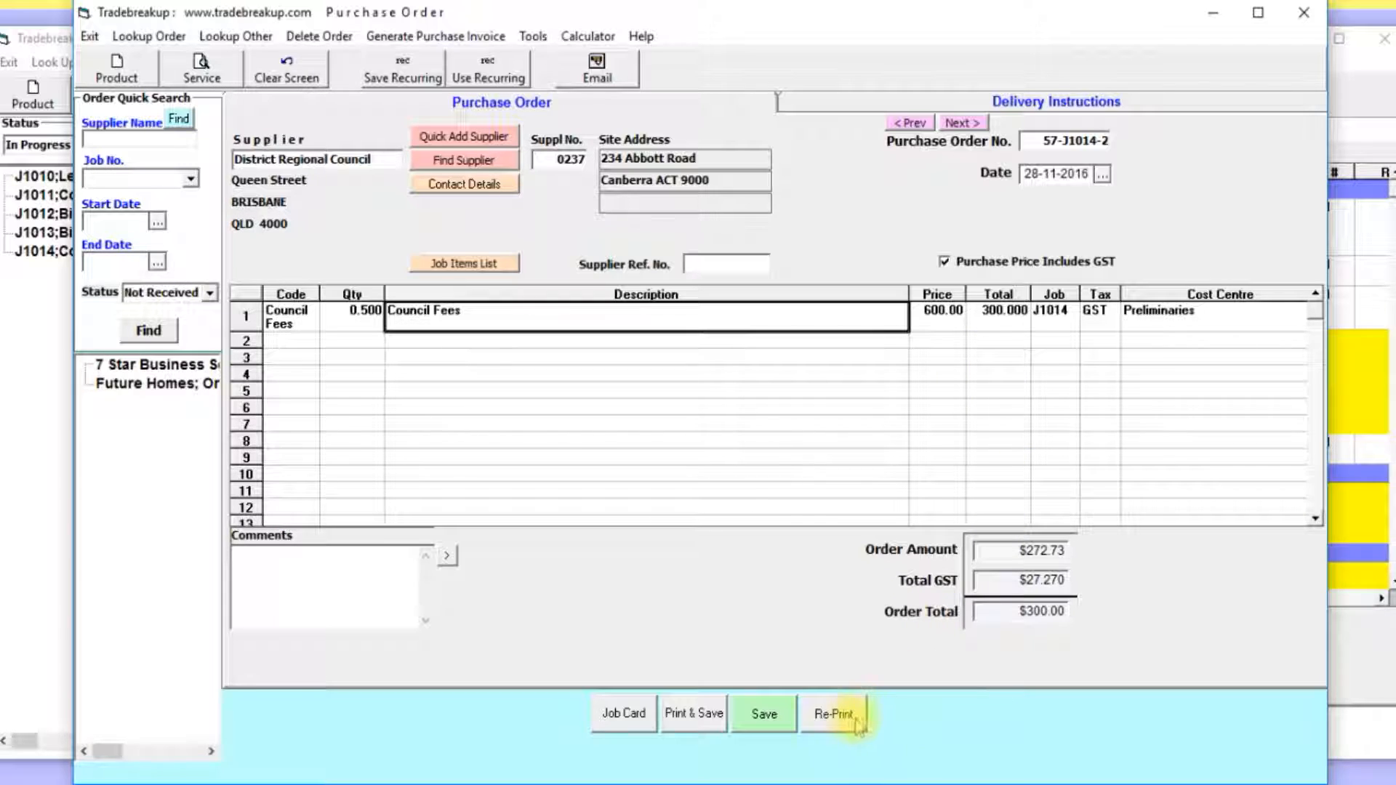
pyautogui.click(766, 715)
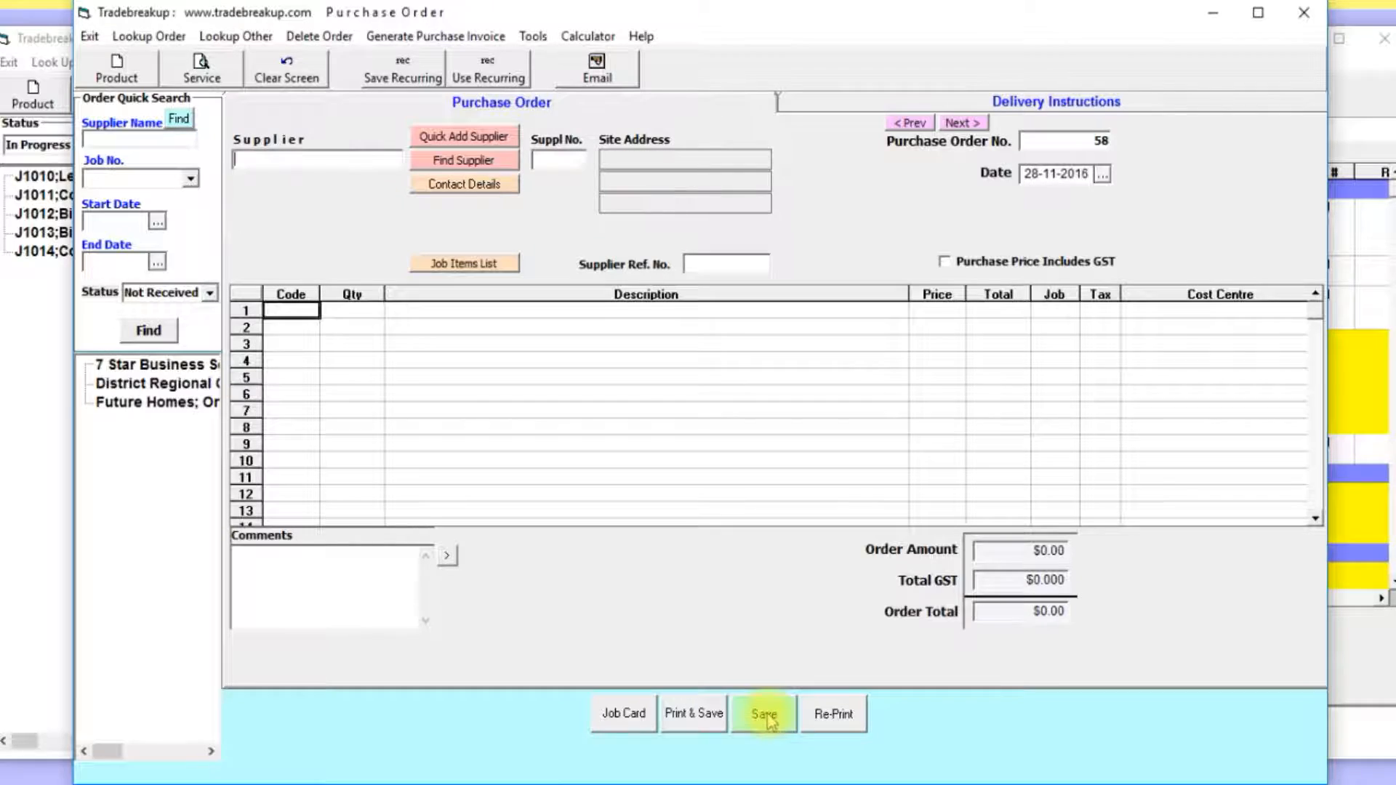
pyautogui.click(89, 36)
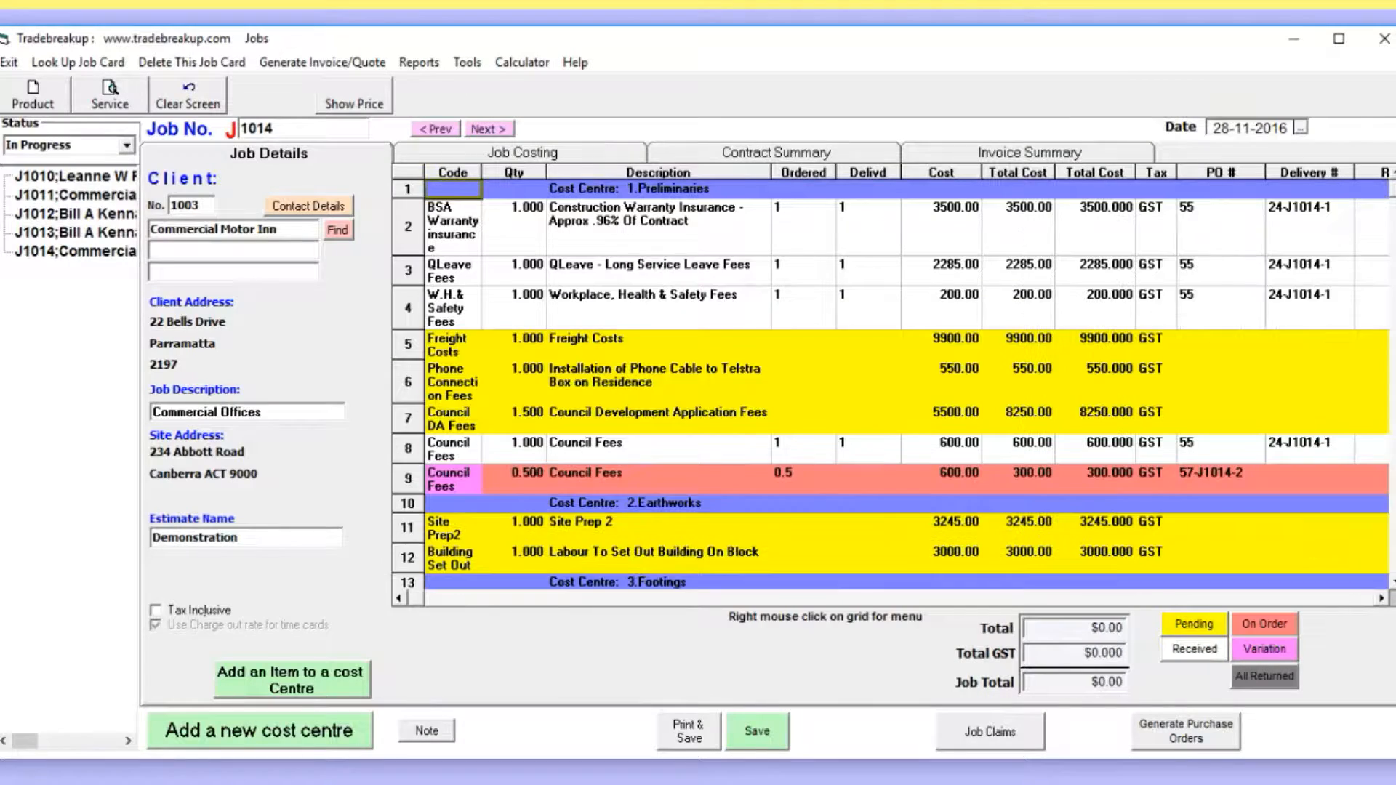
# - Examine the Preliminaries orders, invoices and overrun in the job costing, including the cost centre's individual entries
pyautogui.click(550, 154)
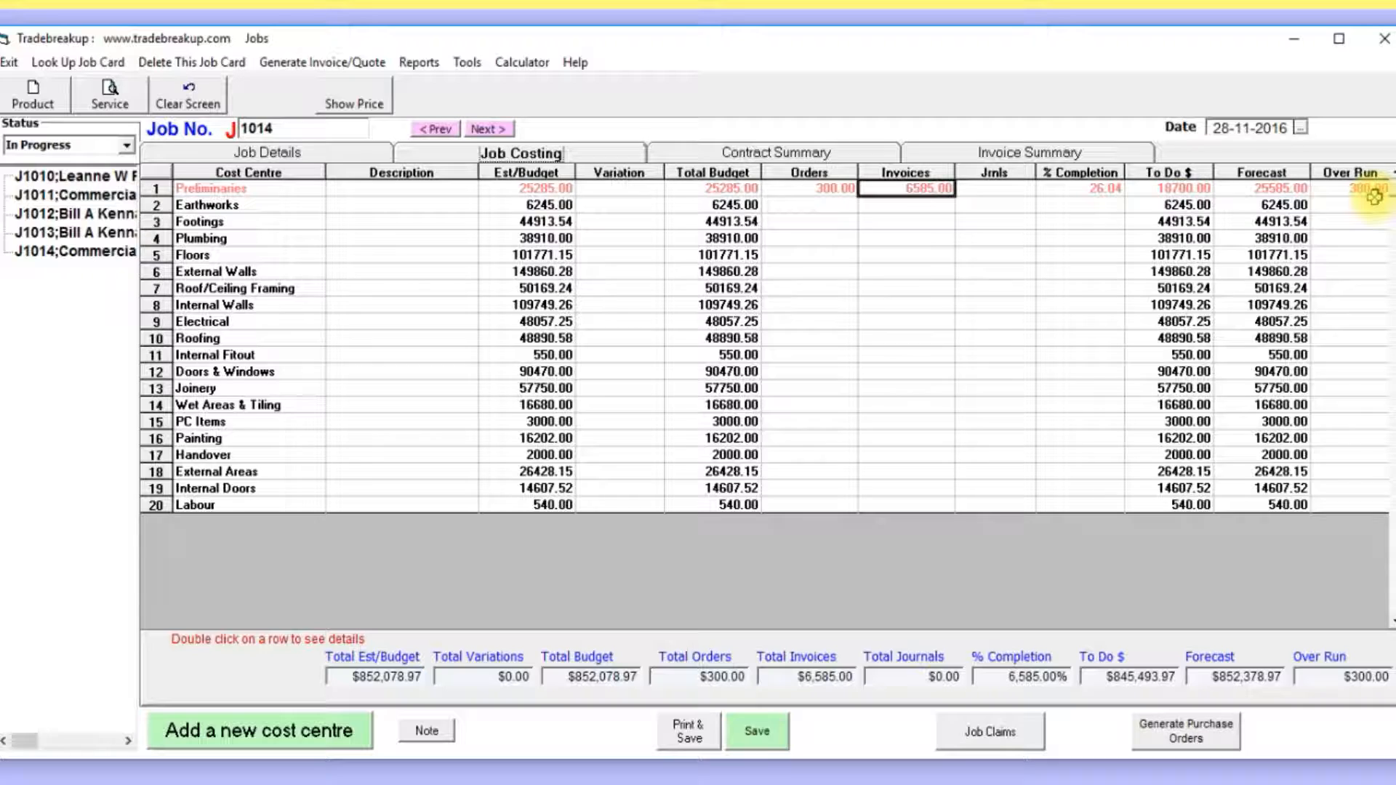
pyautogui.doubleClick(923, 188)
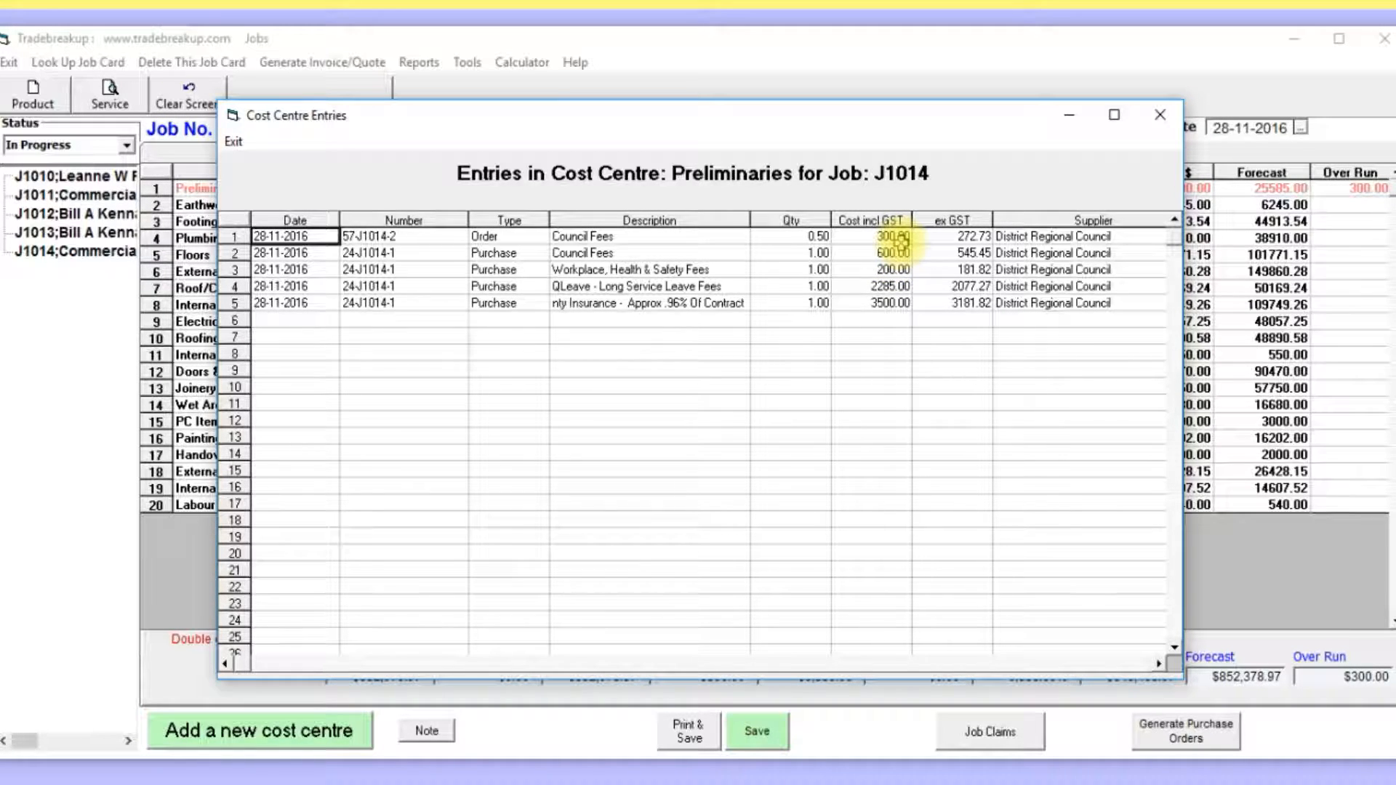
pyautogui.click(241, 146)
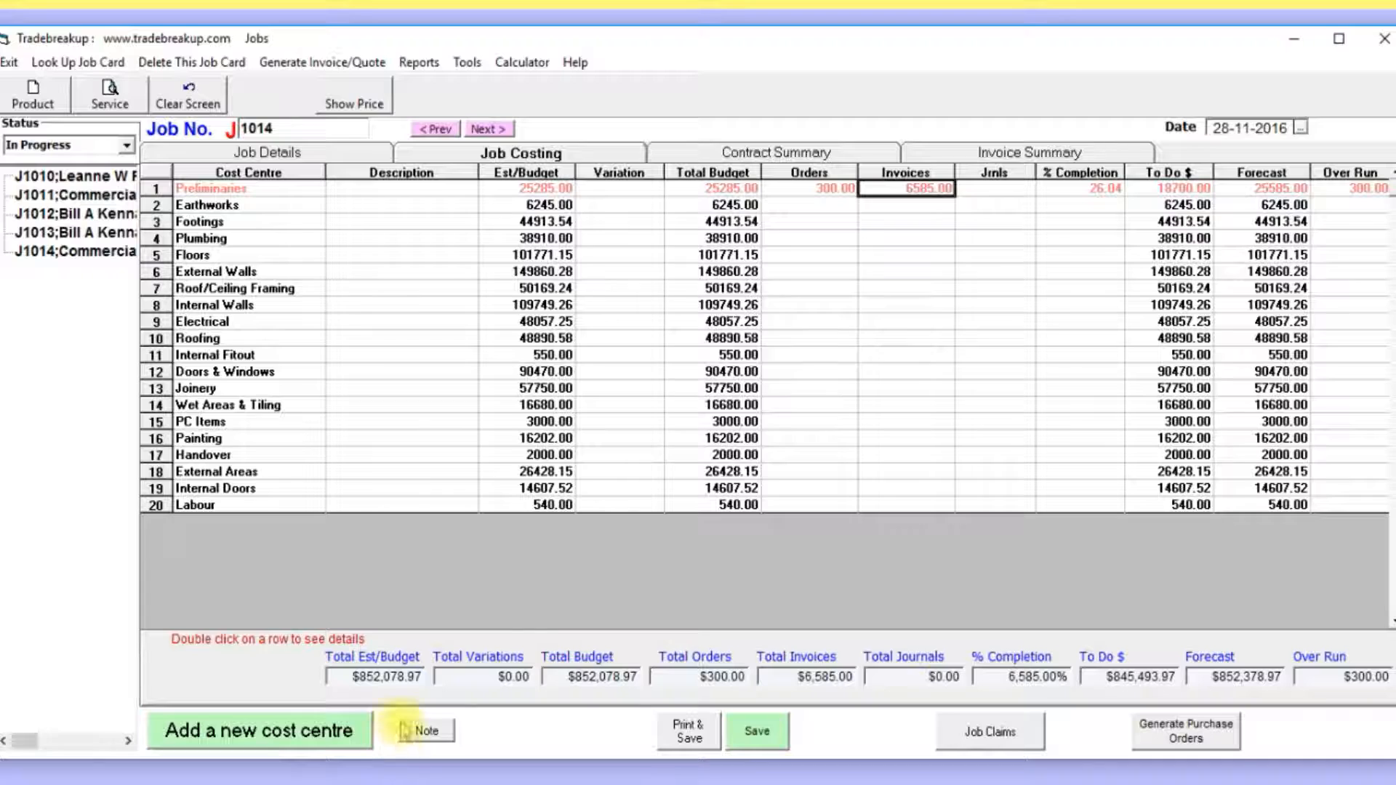
# - Return to the job details and view the delivery note details for the W.H.& Safety Fees item
pyautogui.click(347, 154)
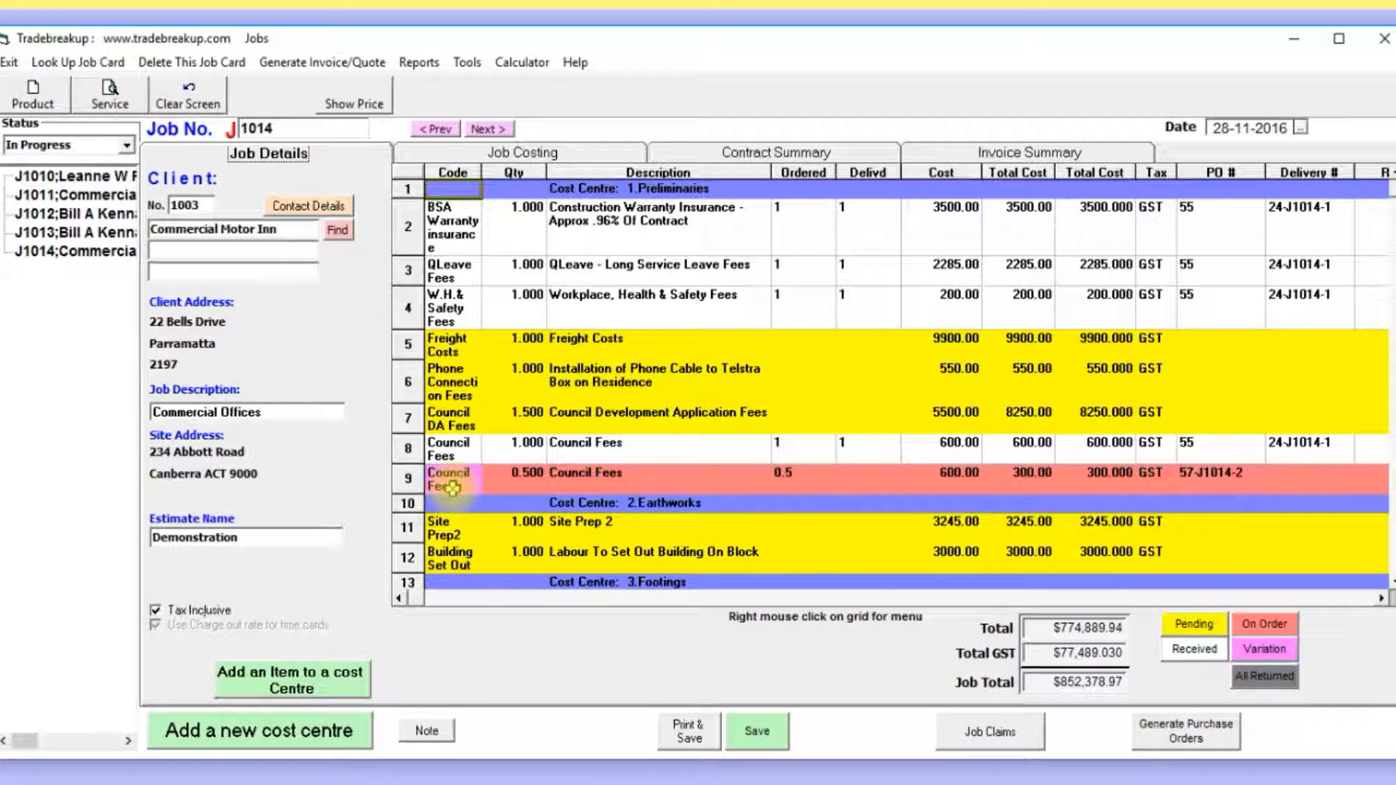
pyautogui.doubleClick(1291, 302)
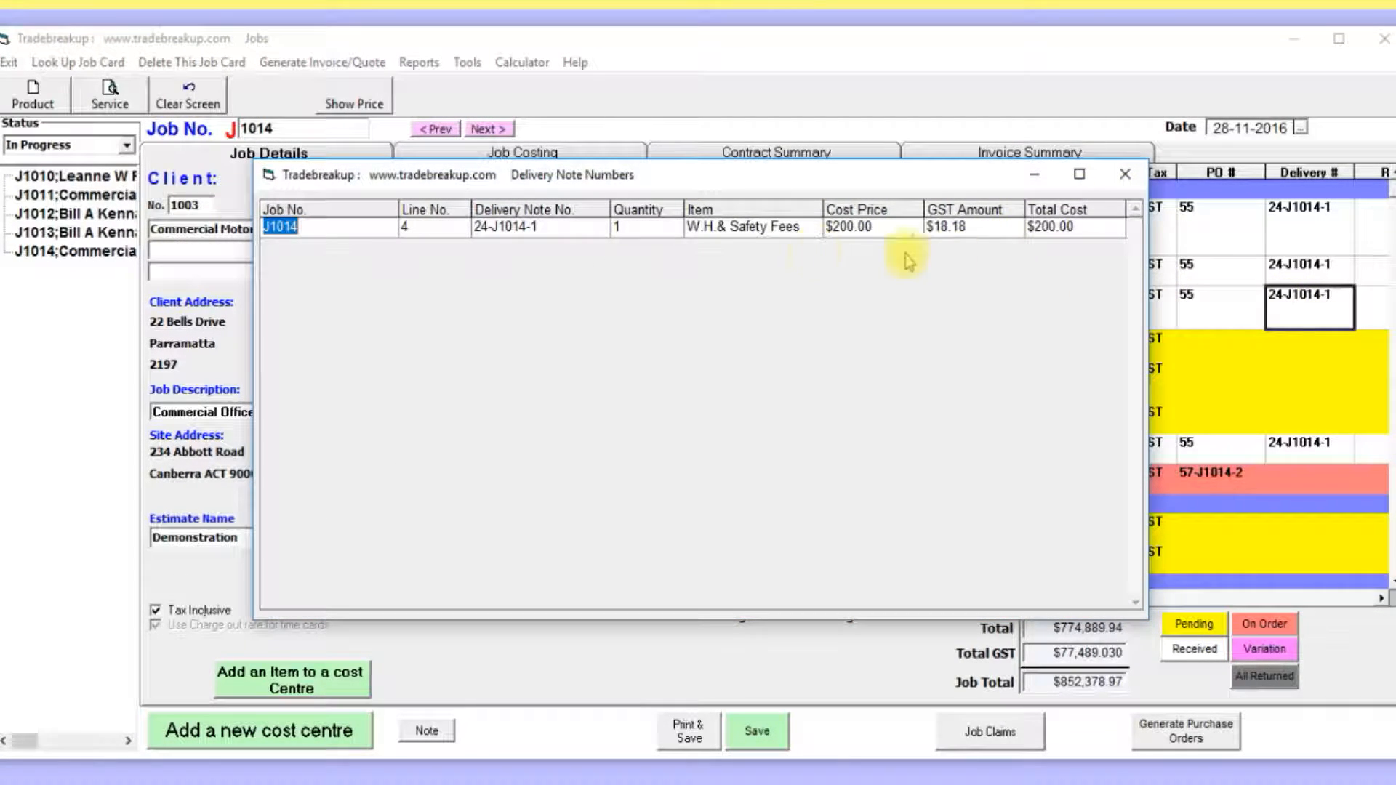
pyautogui.click(1125, 173)
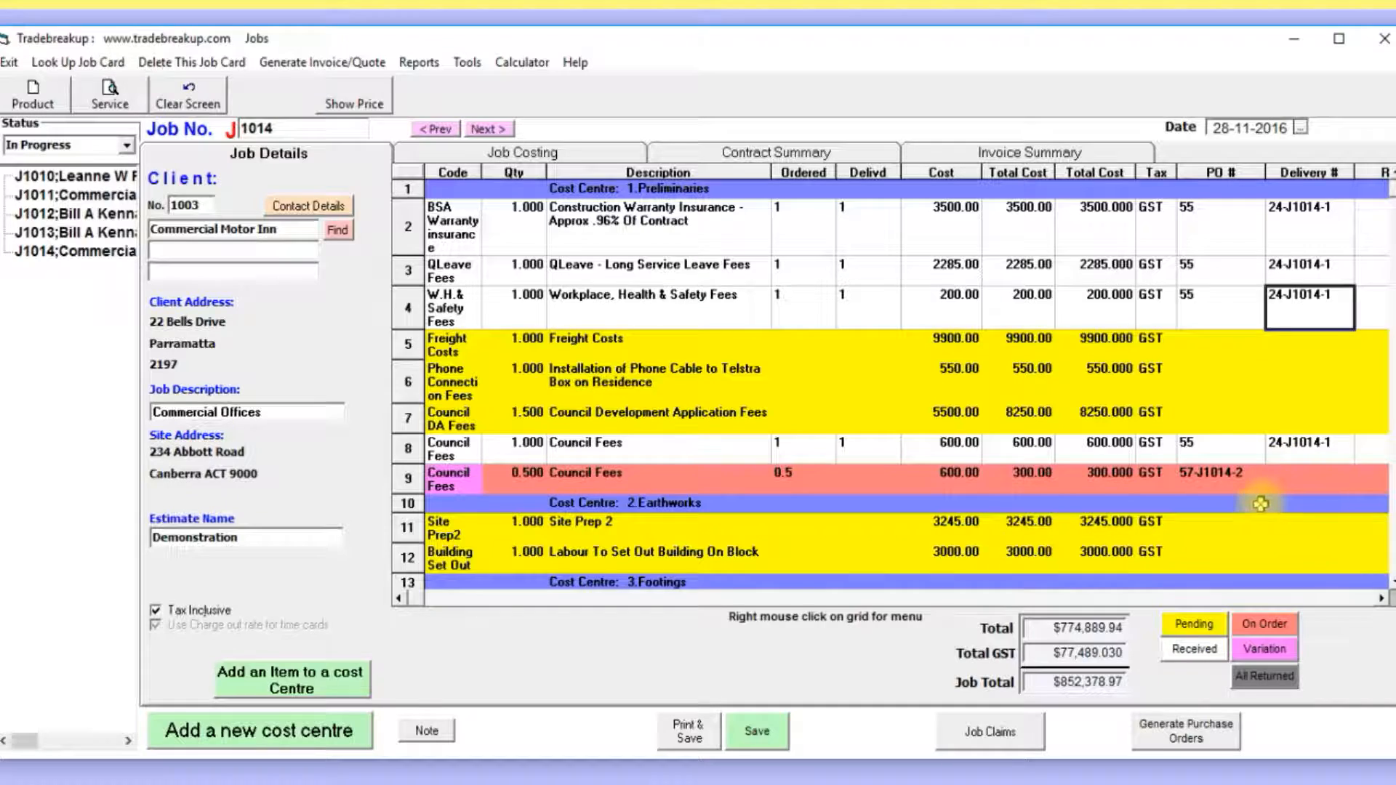
# - View the purchase order details of the 0.5 quantity Council Fees item and go back to the job costing
pyautogui.doubleClick(1206, 473)
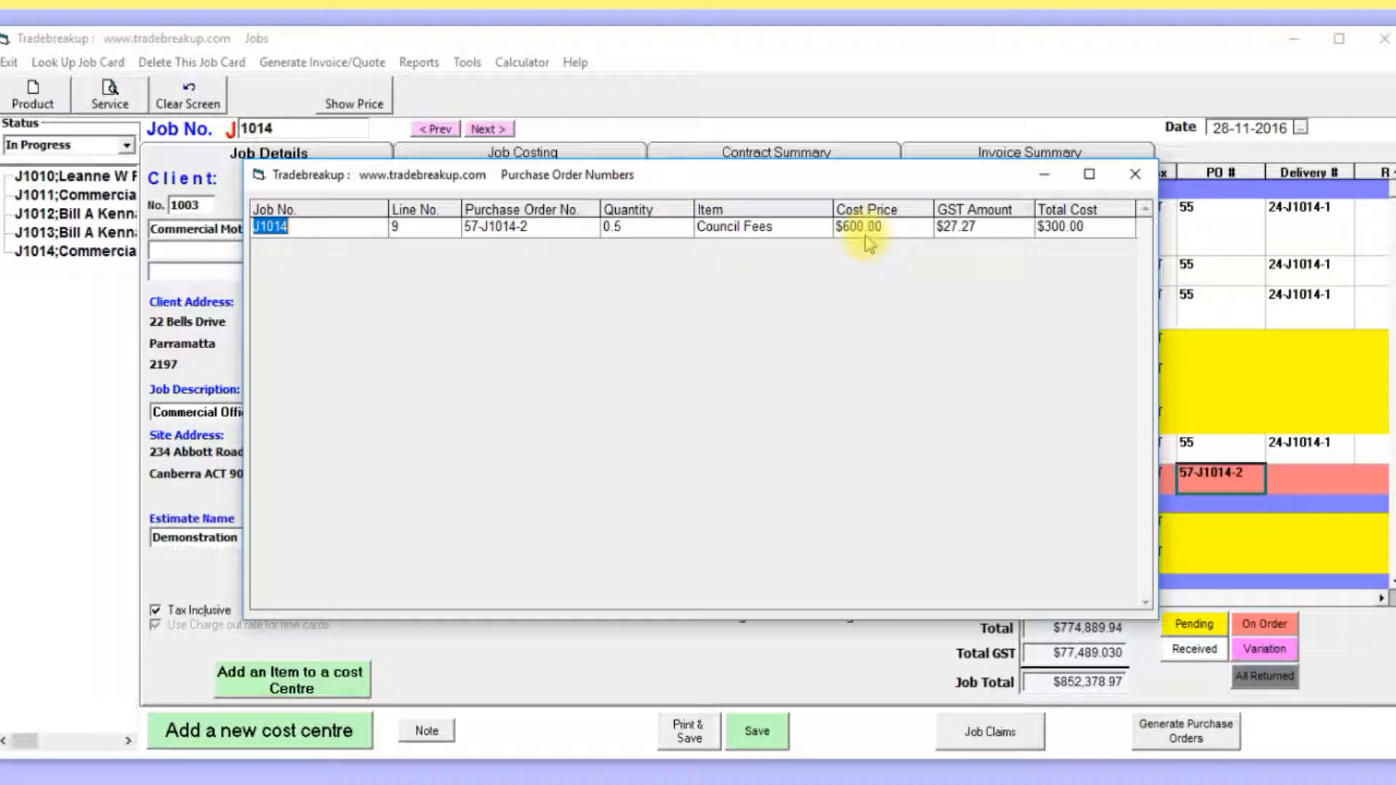
pyautogui.click(1135, 175)
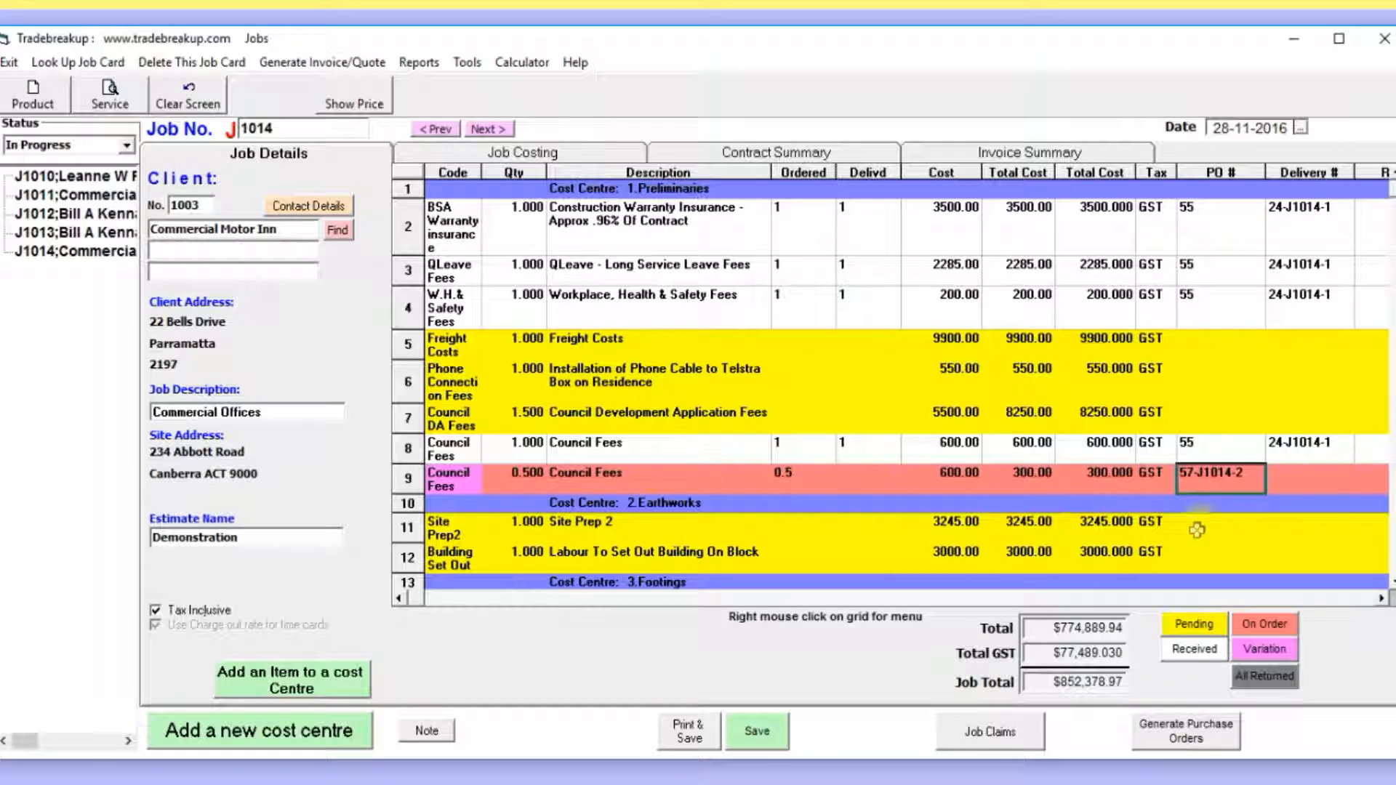
pyautogui.click(1217, 481)
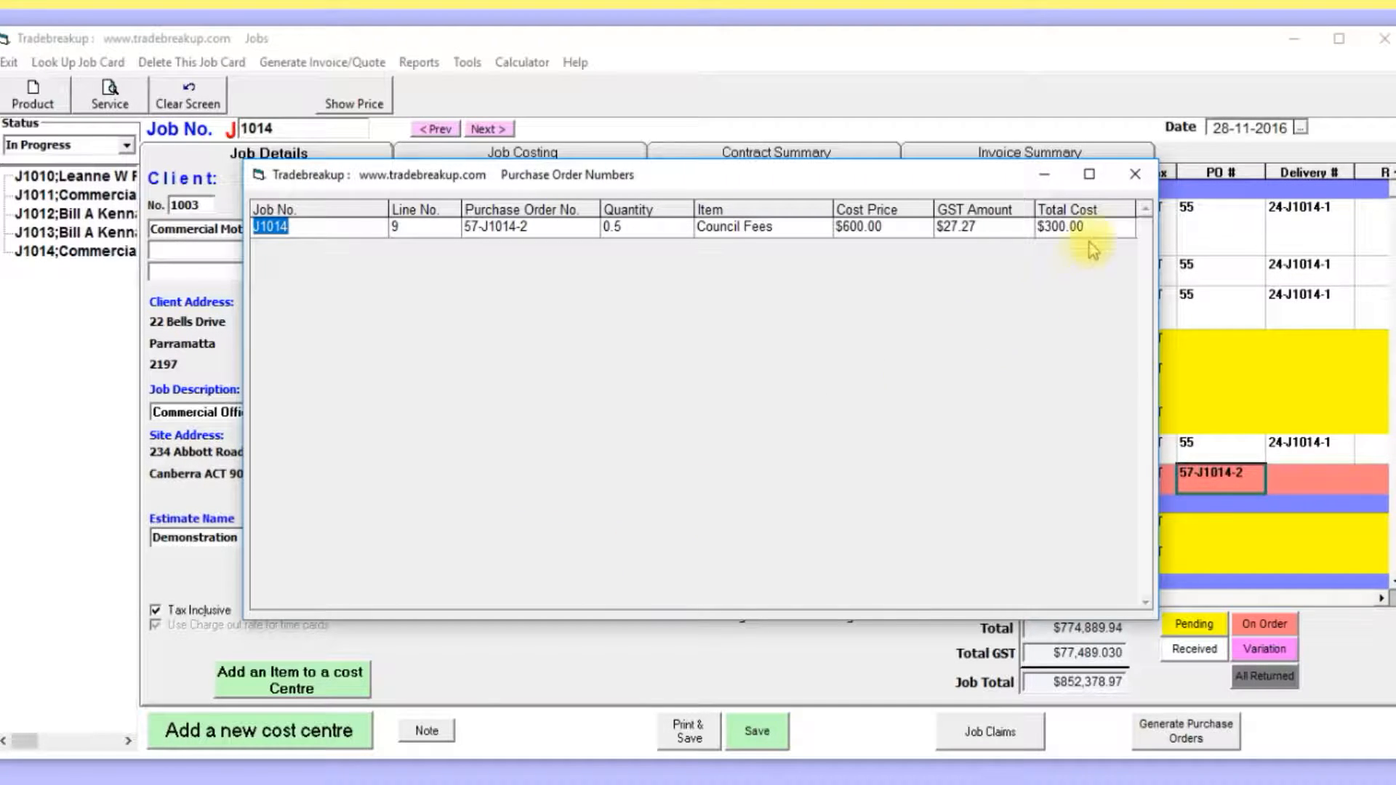
pyautogui.click(1135, 175)
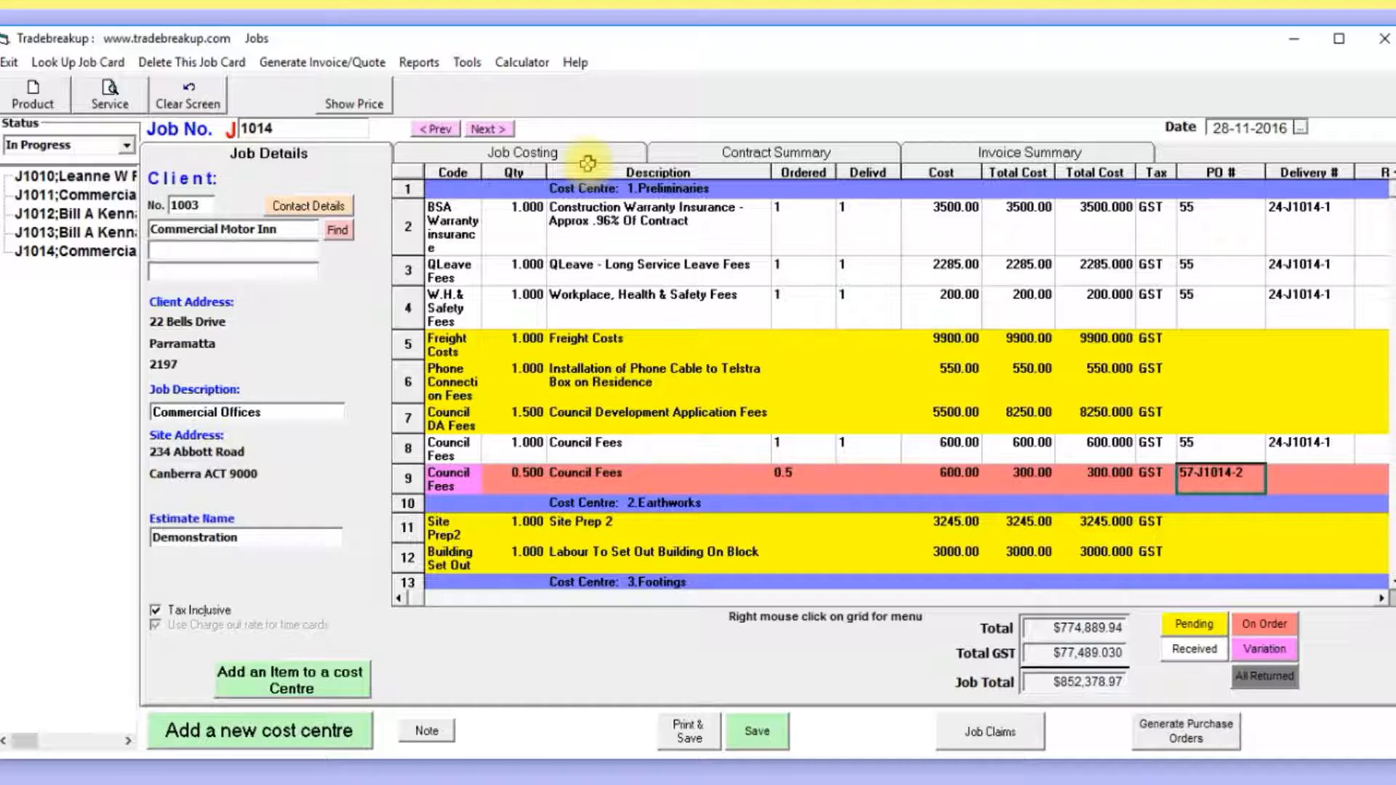
pyautogui.click(462, 153)
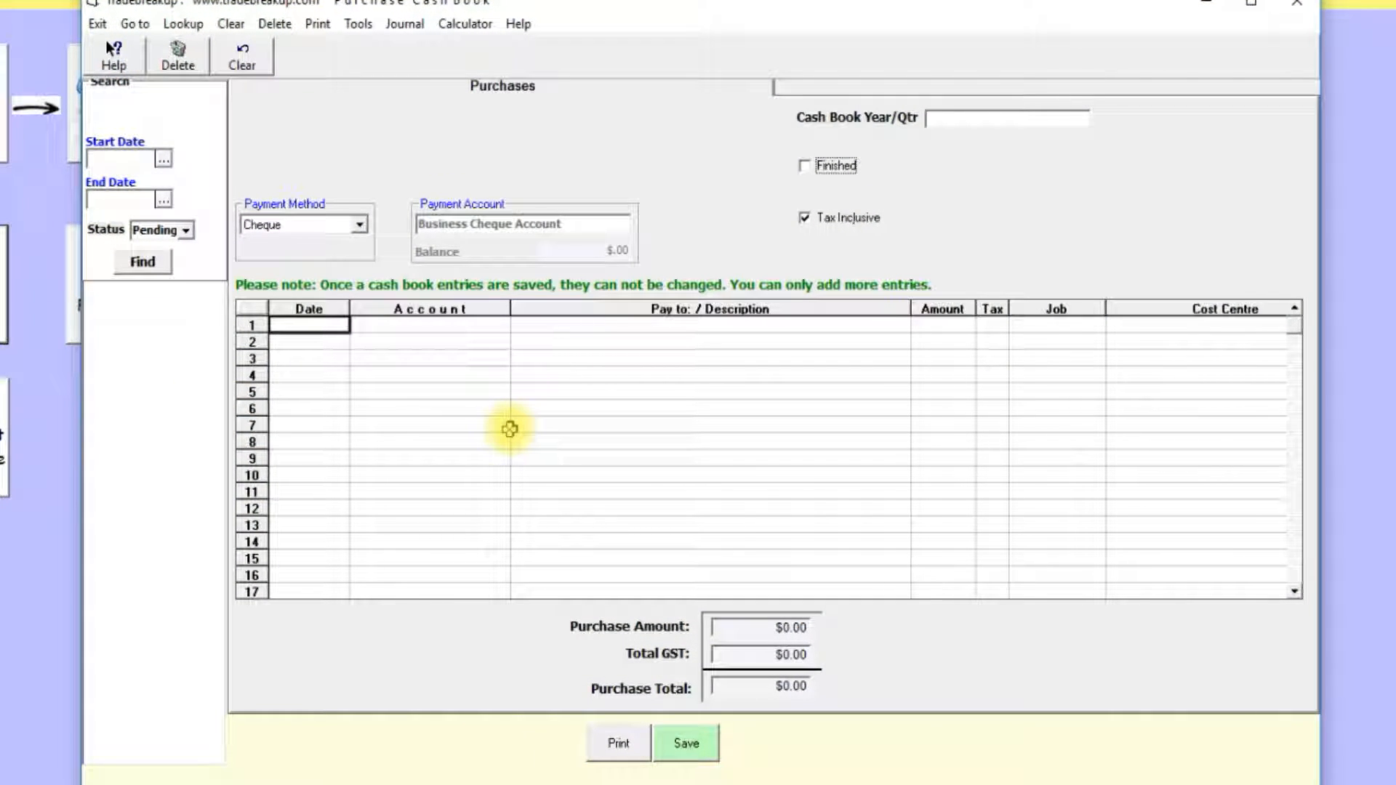
# - Name the new purchase cash book "Visa 1st 2016-2017" in its year/quarter field
pyautogui.click(959, 121)
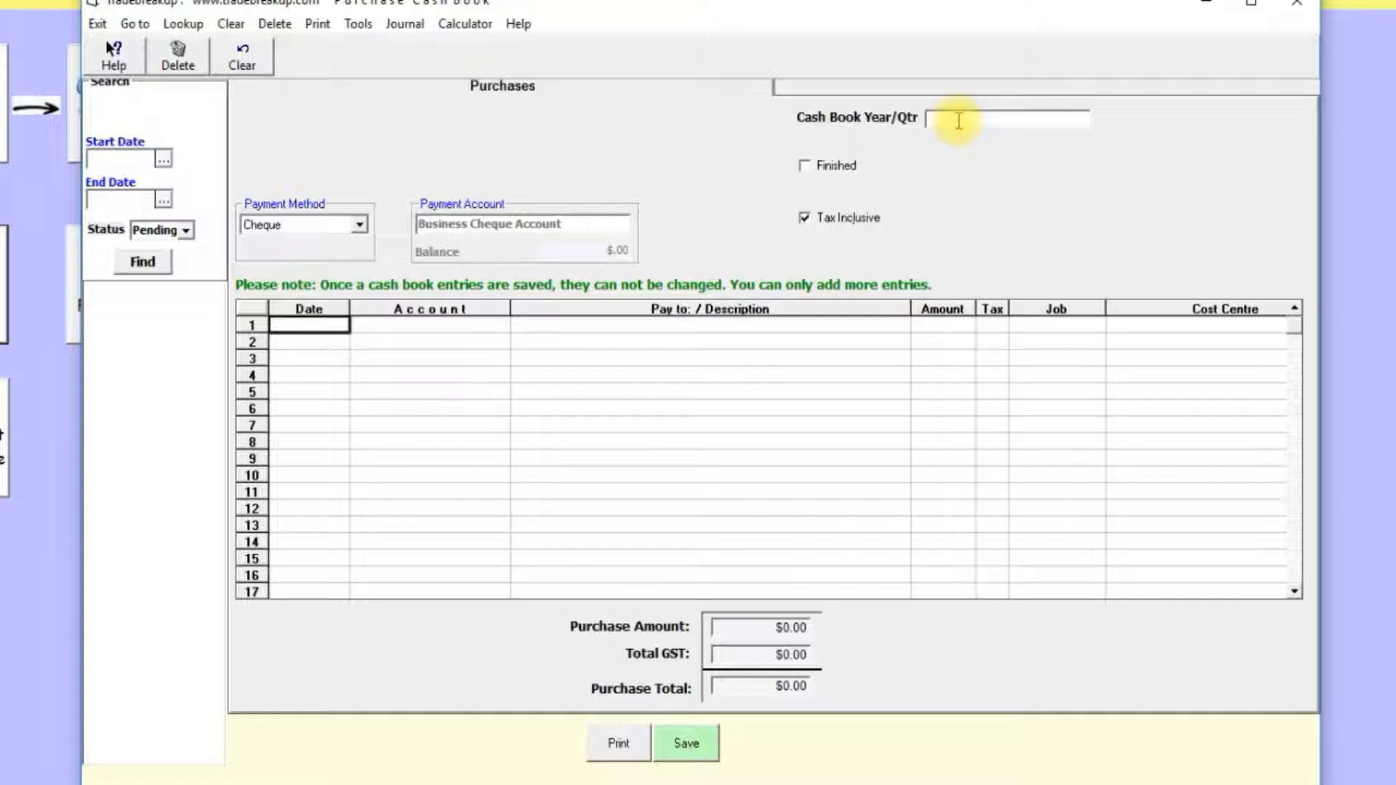
pyautogui.write('Visa')
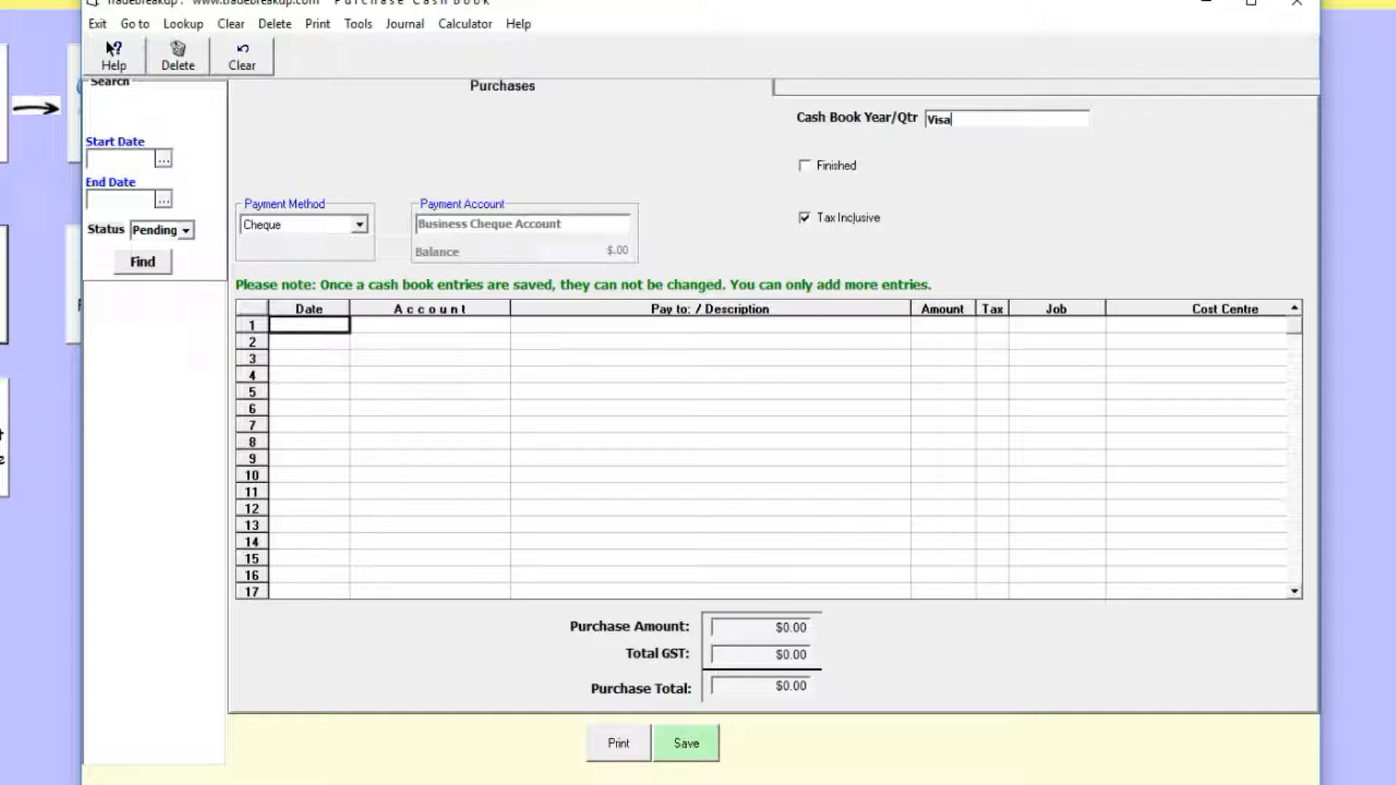
pyautogui.write(' 1st Qtr 201')
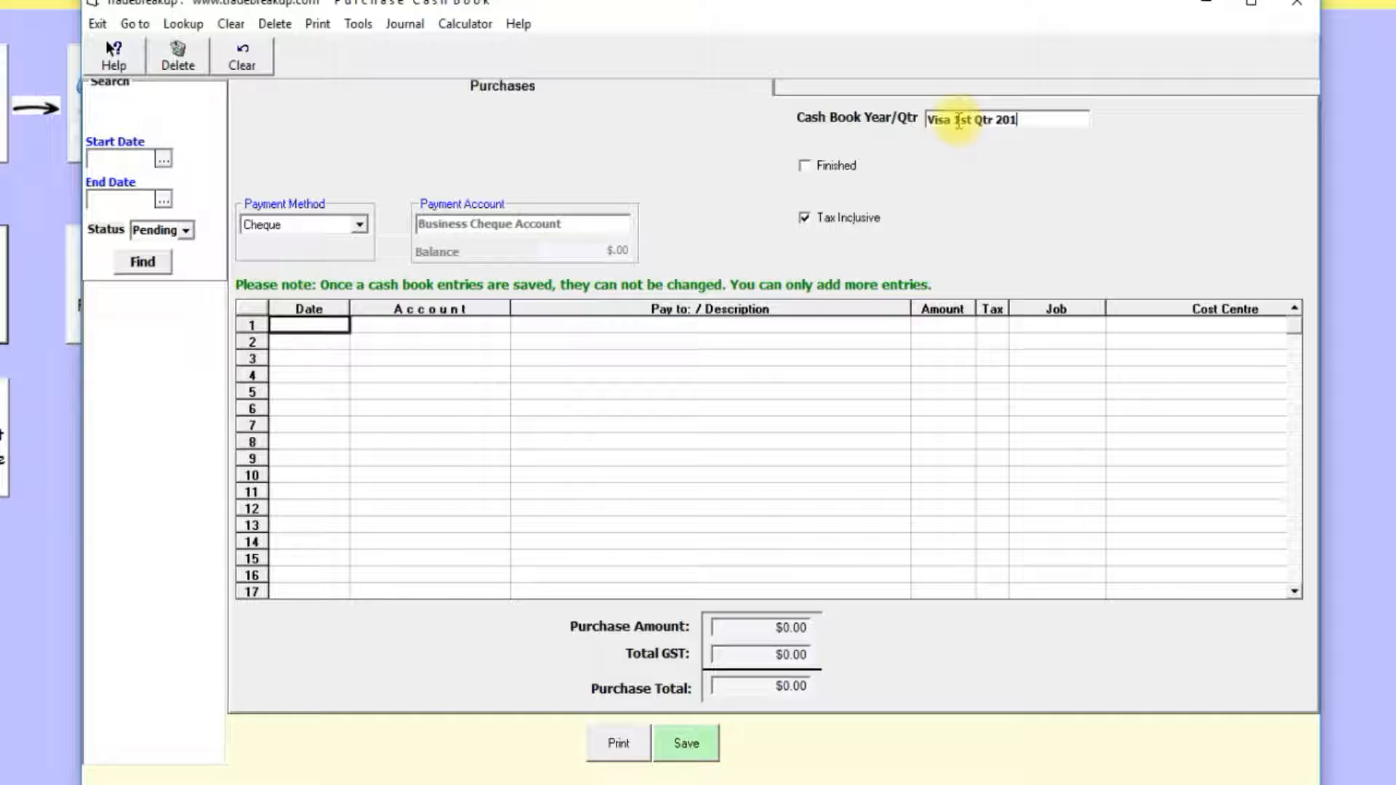
pyautogui.write('6-20')
pyautogui.click(959, 121)
pyautogui.press('Right')
pyautogui.press('Right')
pyautogui.press('Right')
pyautogui.press('Right')
pyautogui.press('Right')
pyautogui.press('Left')
pyautogui.press('Delete')
pyautogui.press('Delete')
pyautogui.press('Delete')
pyautogui.press('BackSpace')
pyautogui.press('Right')
pyautogui.press('Right')
pyautogui.press('Right')
pyautogui.press('Right')
pyautogui.press('Right')
pyautogui.write('17')
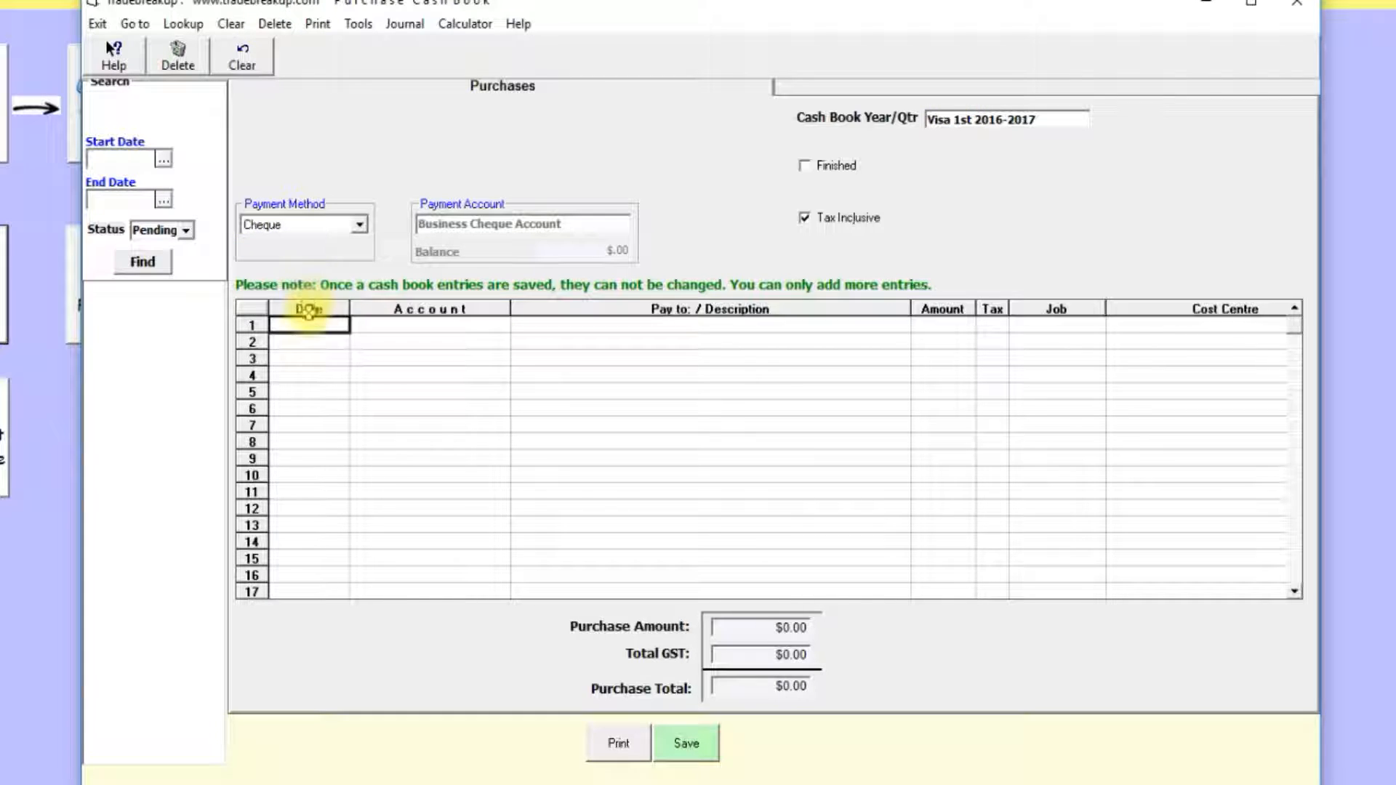
# - Start the cash book's first line with the date 12-11-2016 and the description "office supplies"
pyautogui.write('12-11-2016')
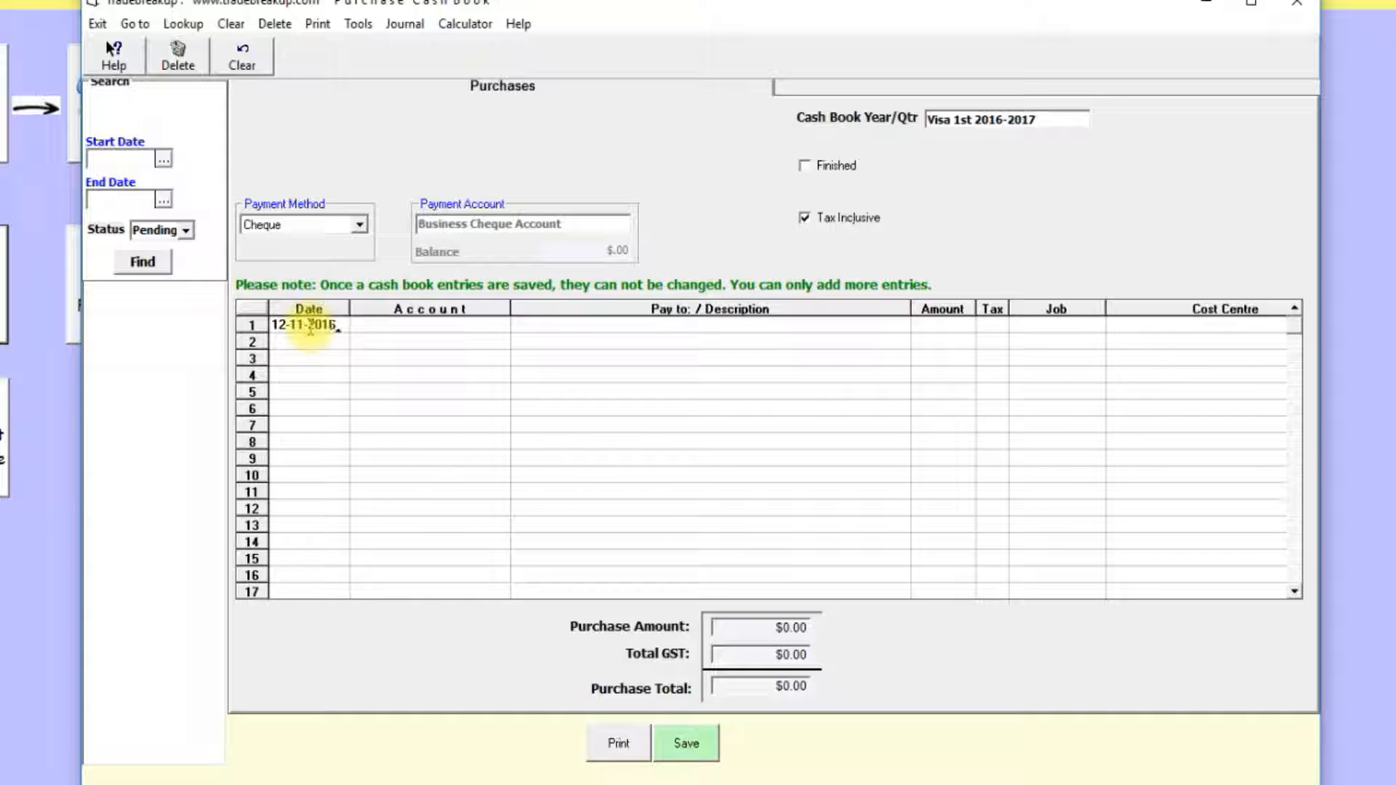
pyautogui.click(554, 327)
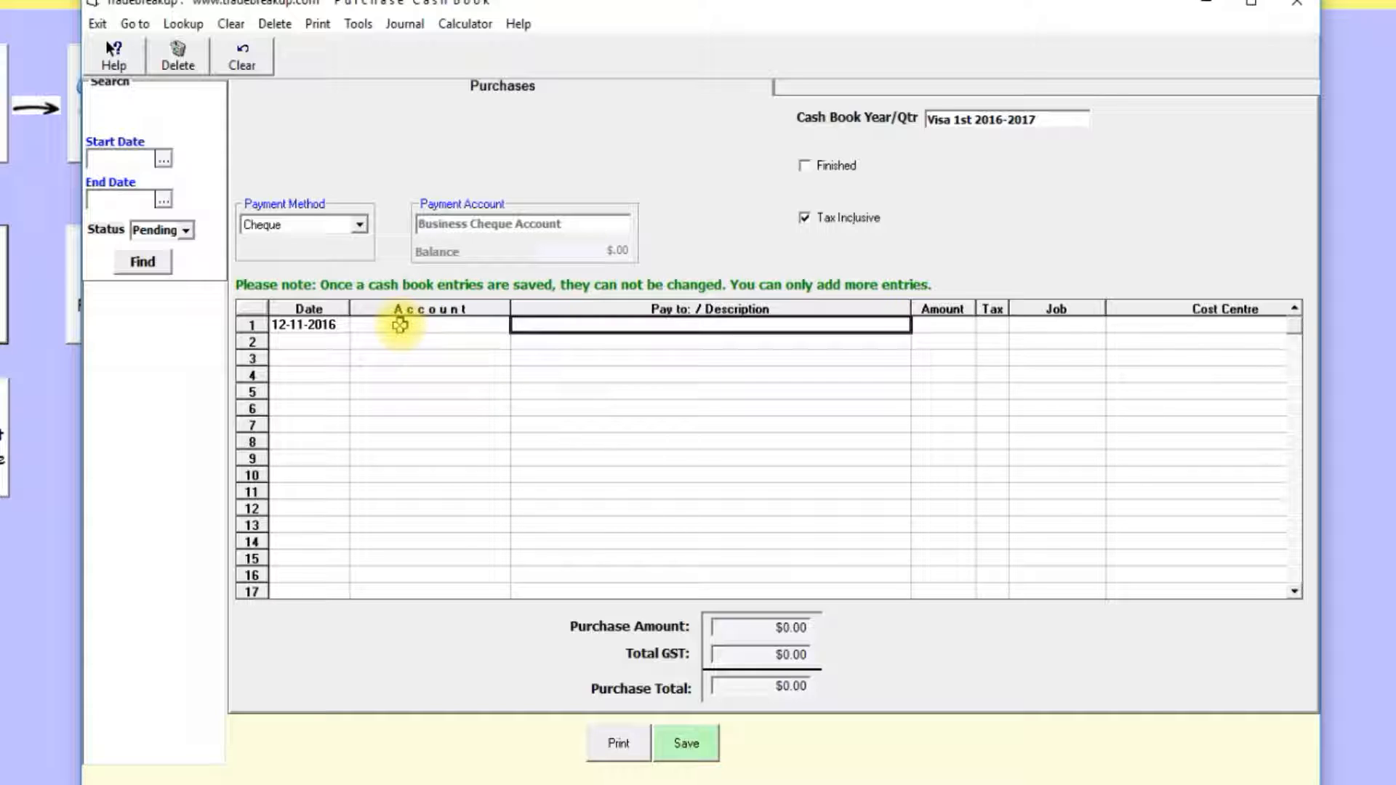
pyautogui.click(527, 323)
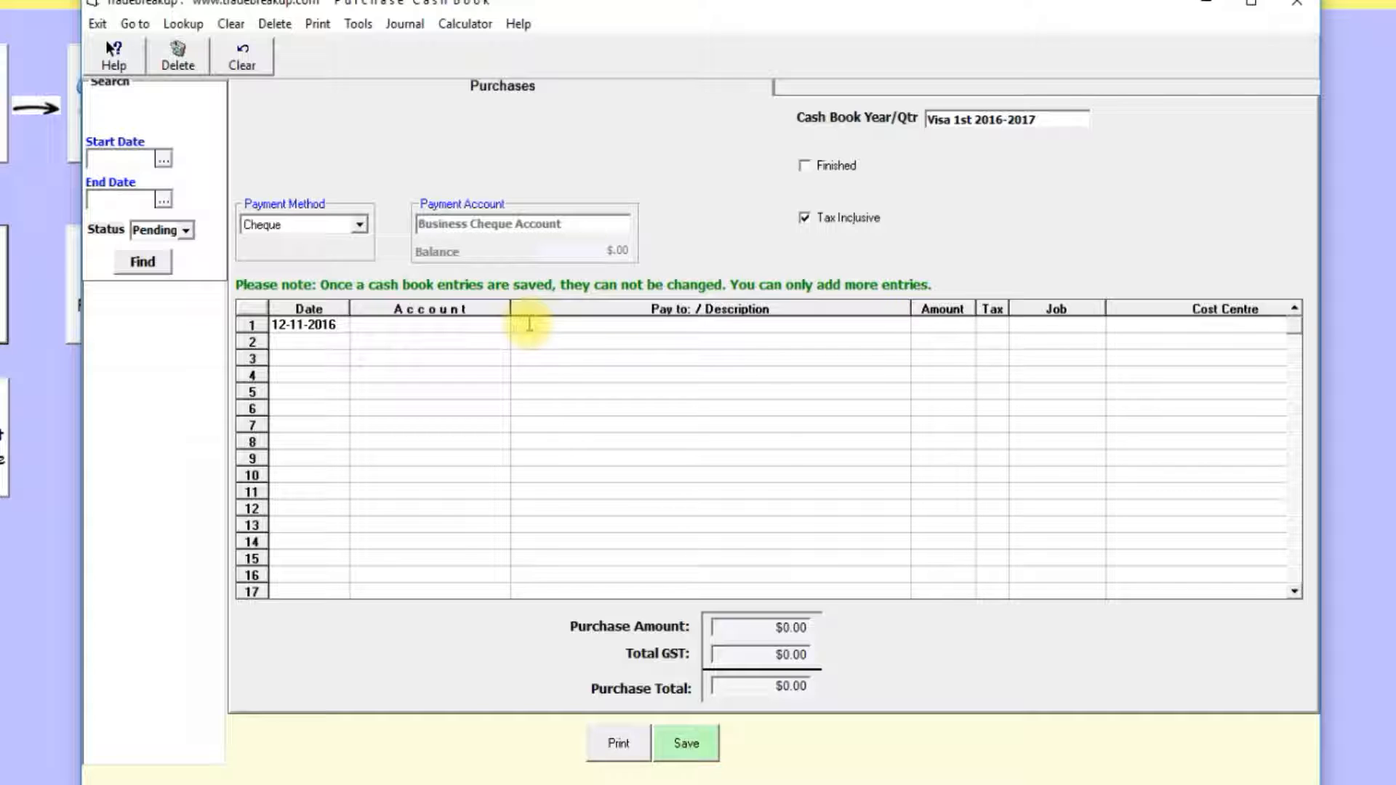
pyautogui.write('ffice')
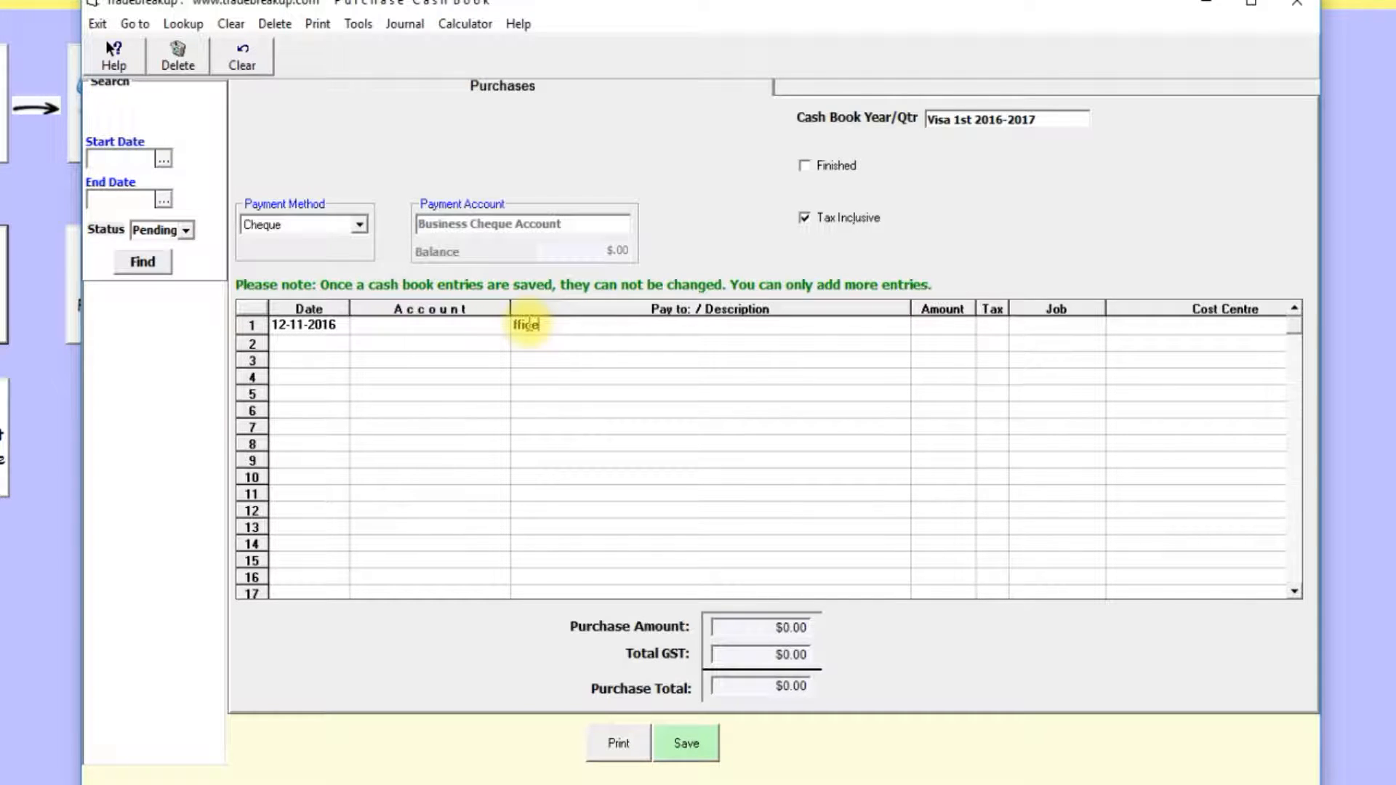
pyautogui.press('BackSpace')
pyautogui.press('BackSpace')
pyautogui.press('BackSpace')
pyautogui.press('BackSpace')
pyautogui.press('BackSpace')
pyautogui.write('office supplies')
# - Complete the office supplies line with amount 100 and the Labour Expense account, and save the cash book
pyautogui.click(960, 327)
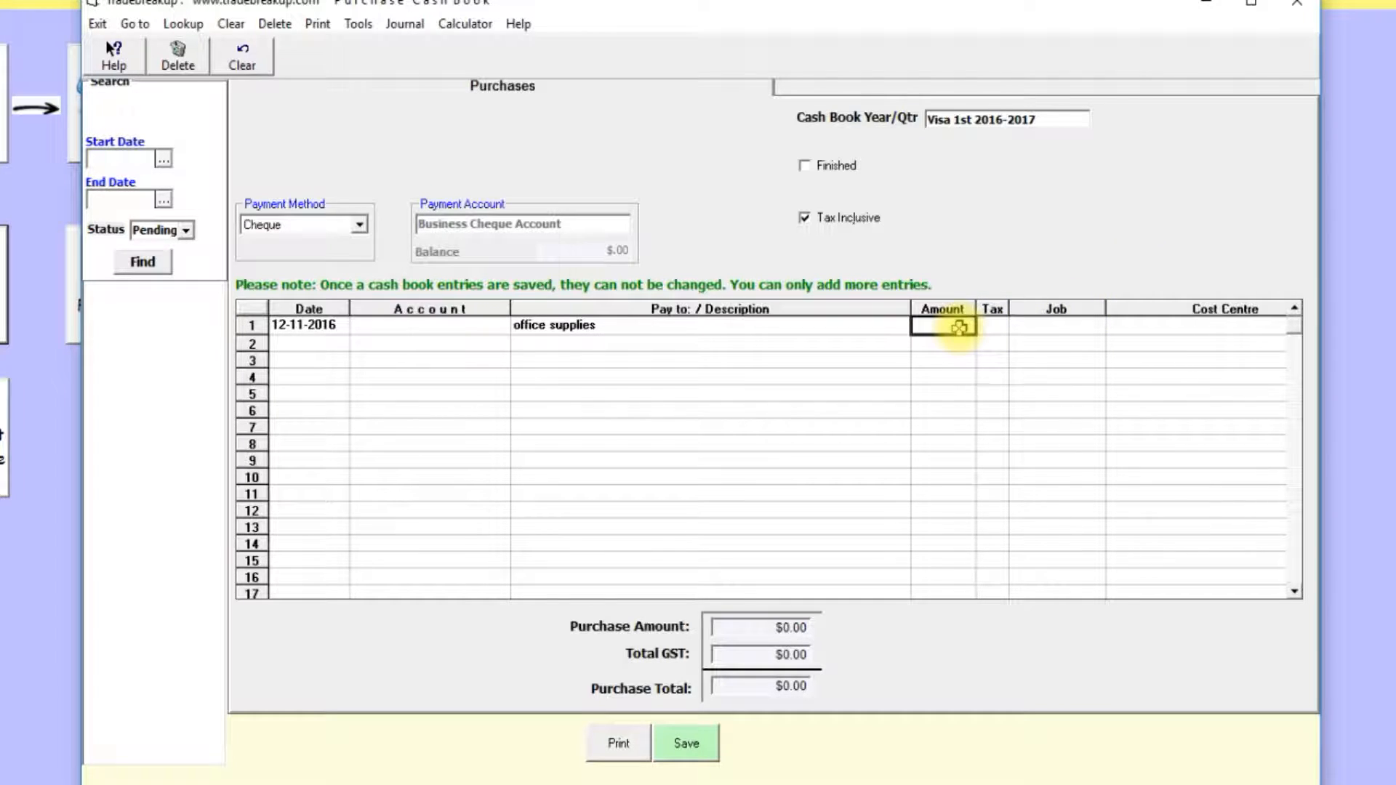
pyautogui.write('100')
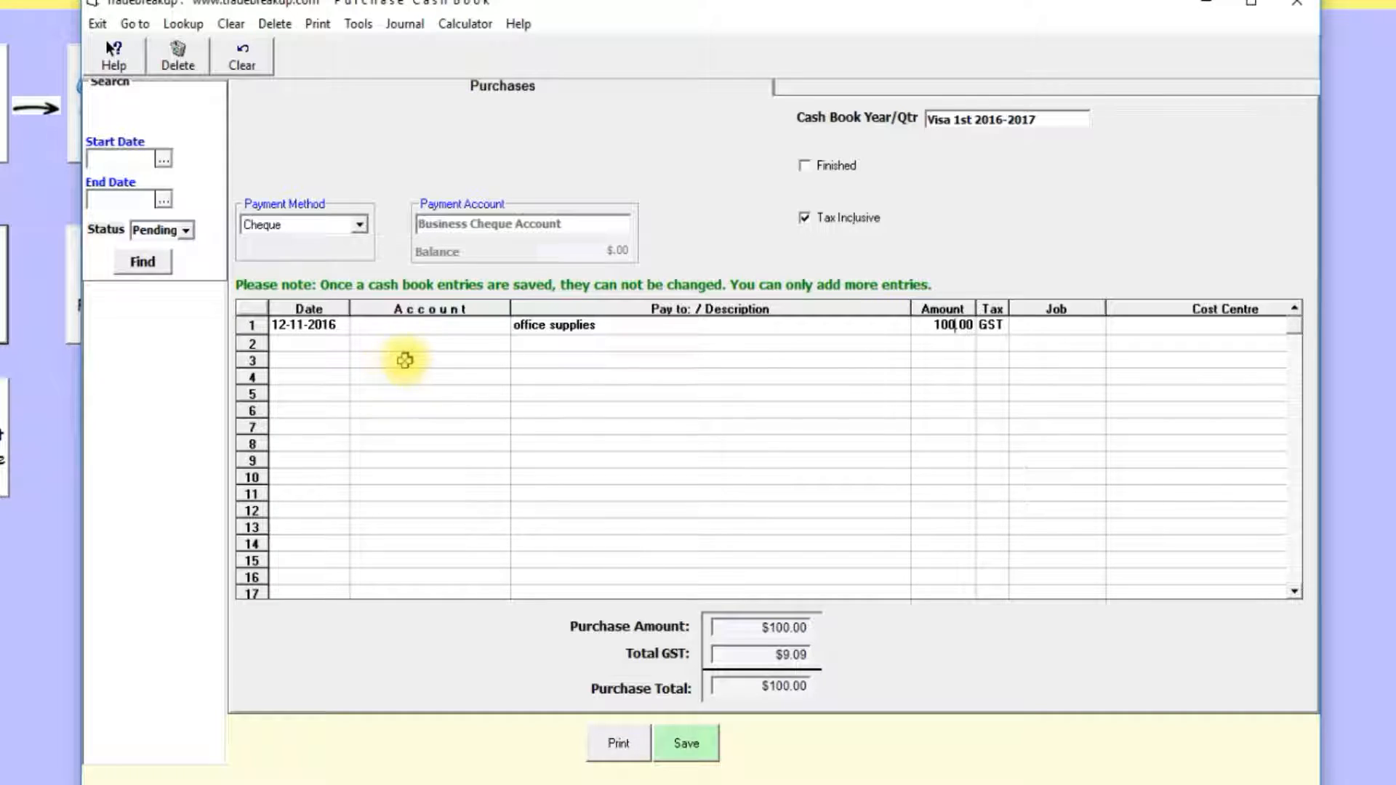
pyautogui.click(673, 745)
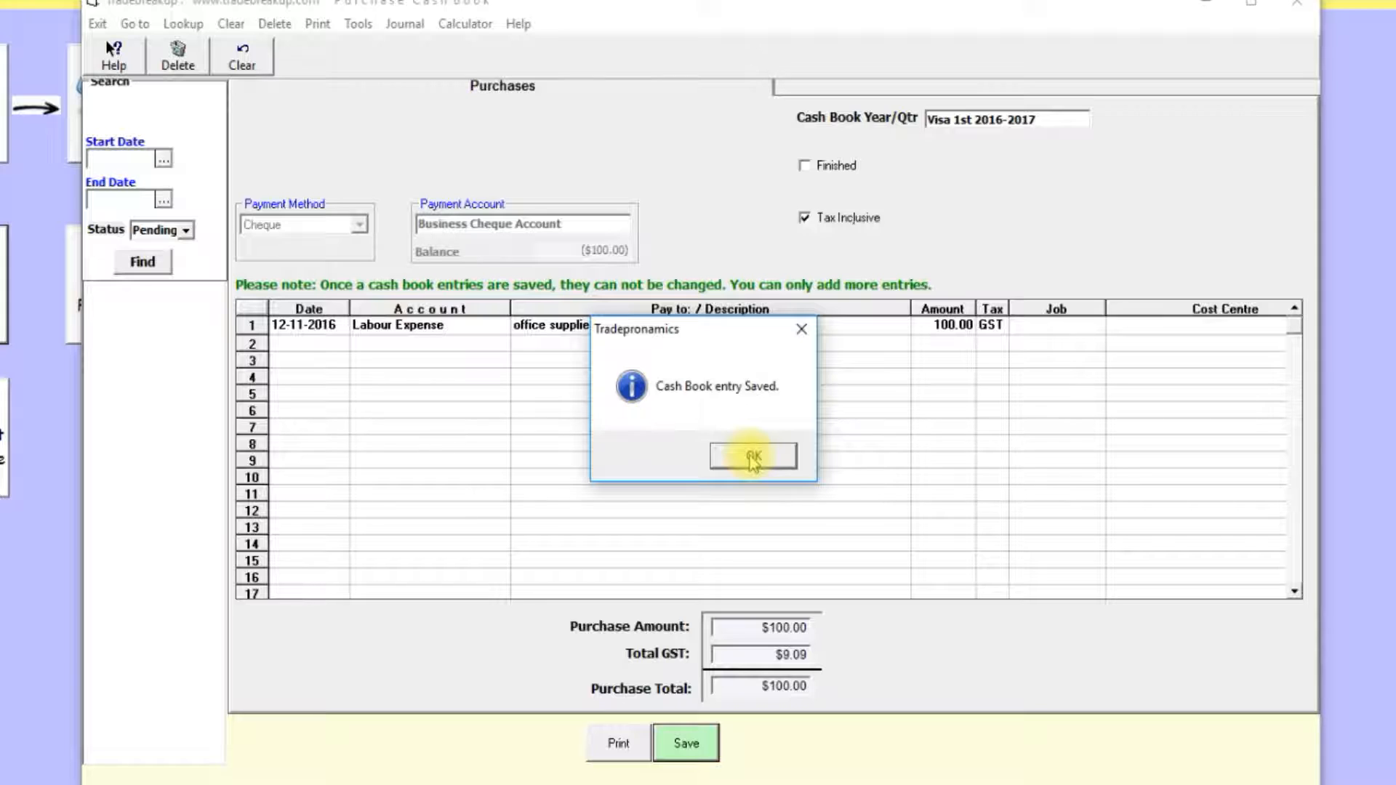
pyautogui.click(753, 456)
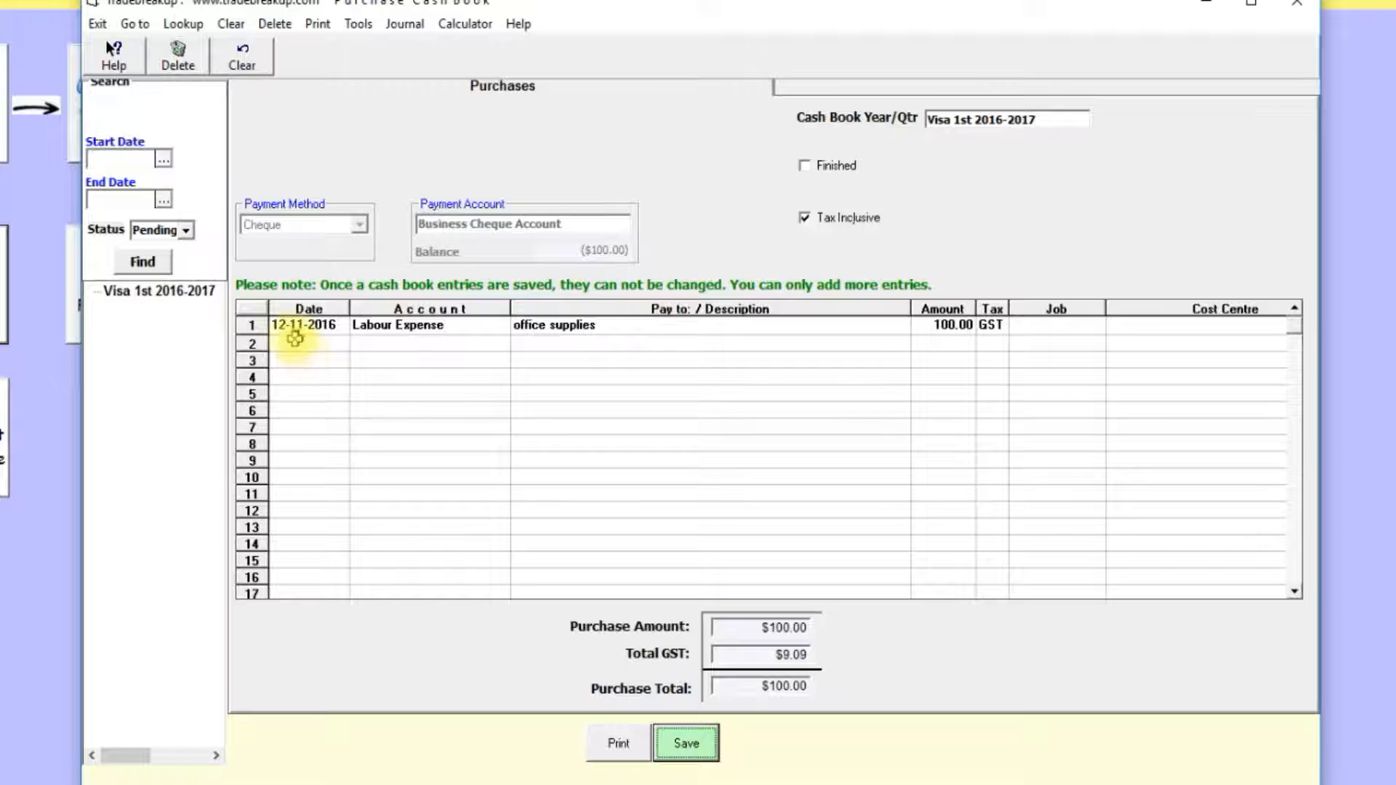
# - Clear the form and reopen the saved Visa 1st 2016-2017 cash book, looking through its available lines
pyautogui.click(242, 56)
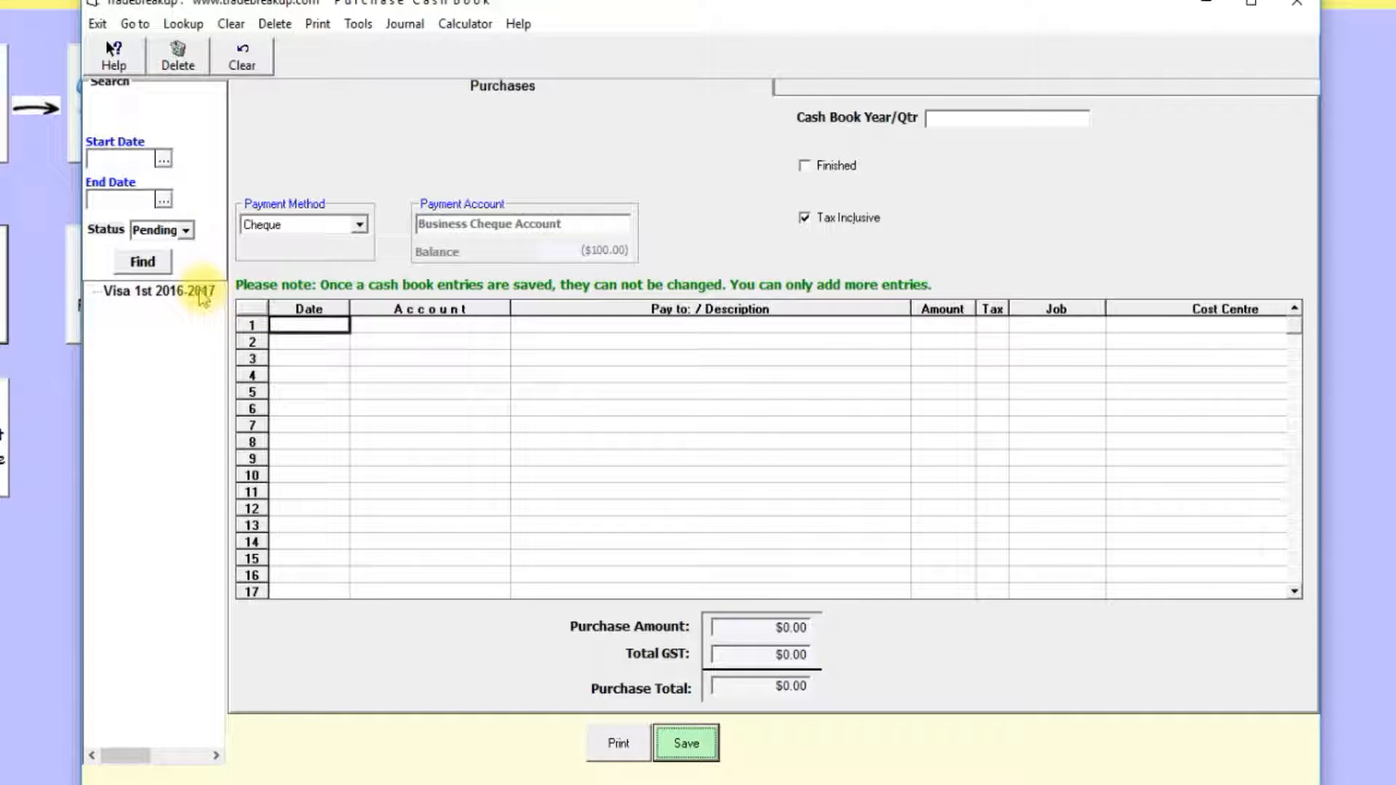
pyautogui.click(203, 294)
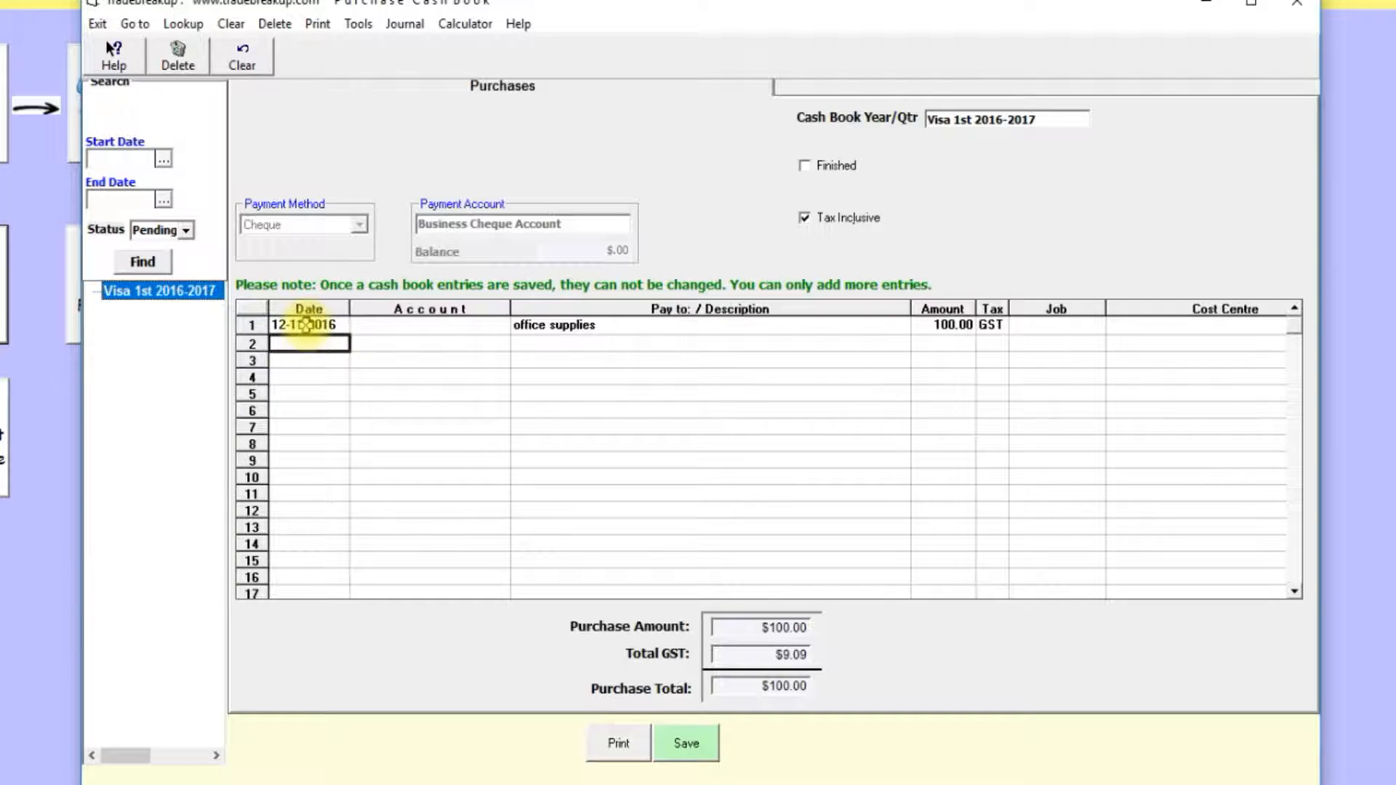
pyautogui.scroll(-9, 383, 349)
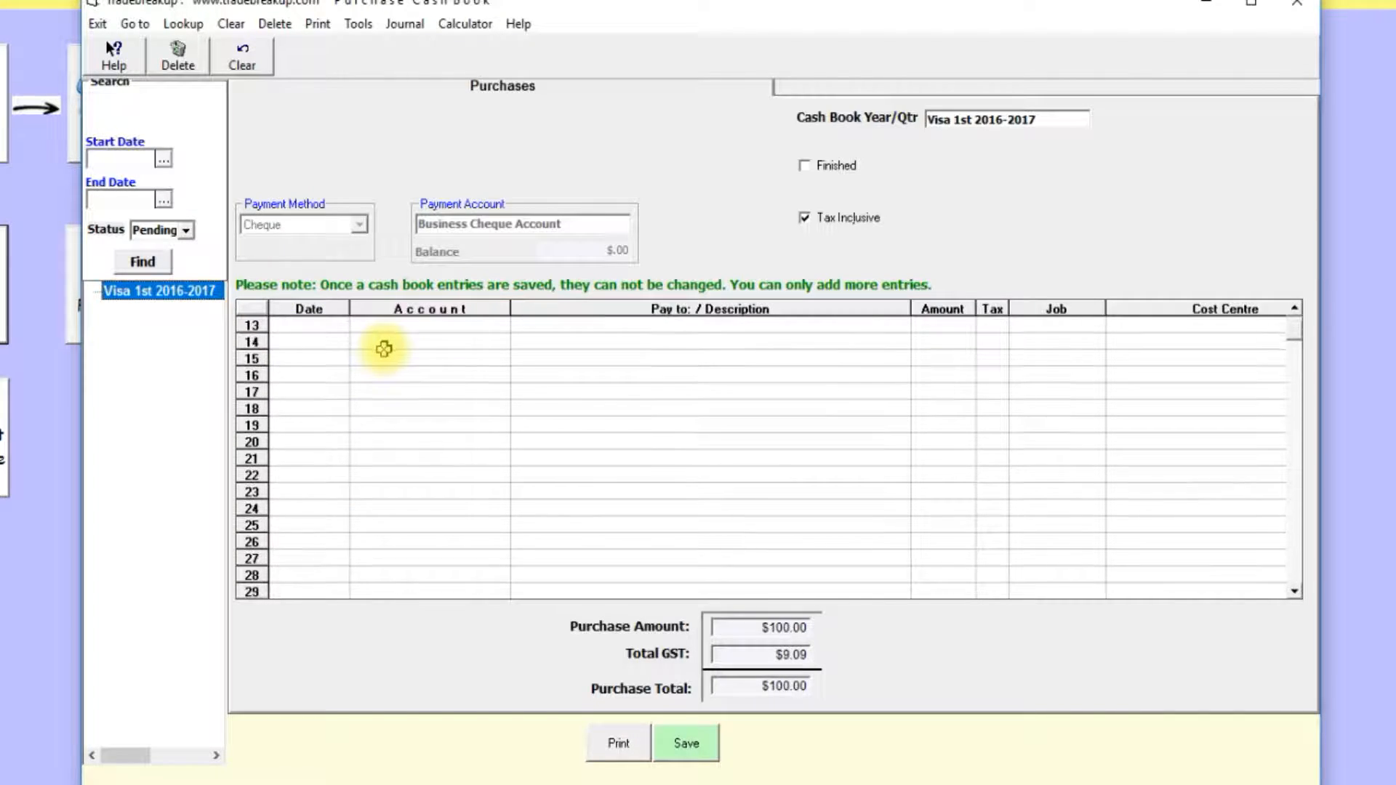
pyautogui.scroll(-19, 346, 489)
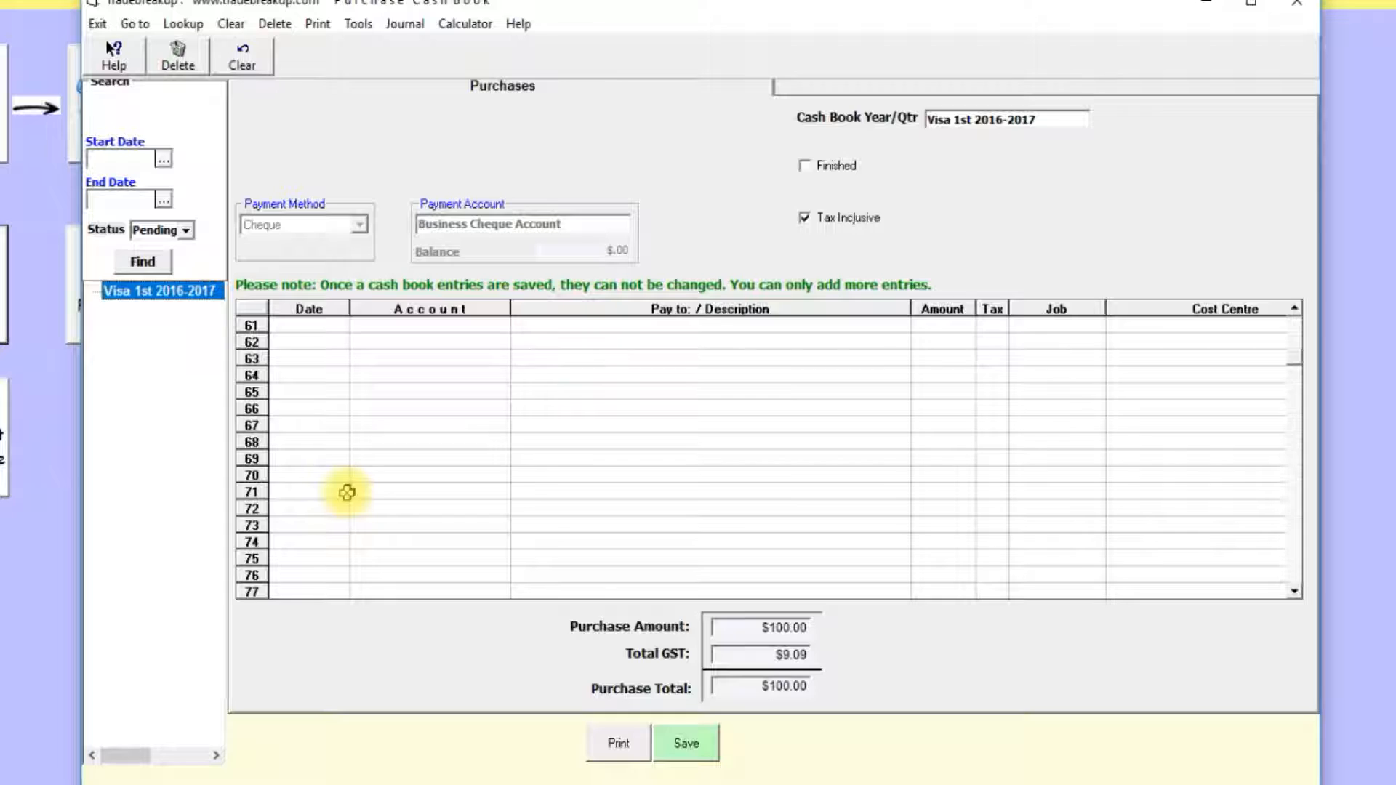
pyautogui.scroll(-16, 347, 492)
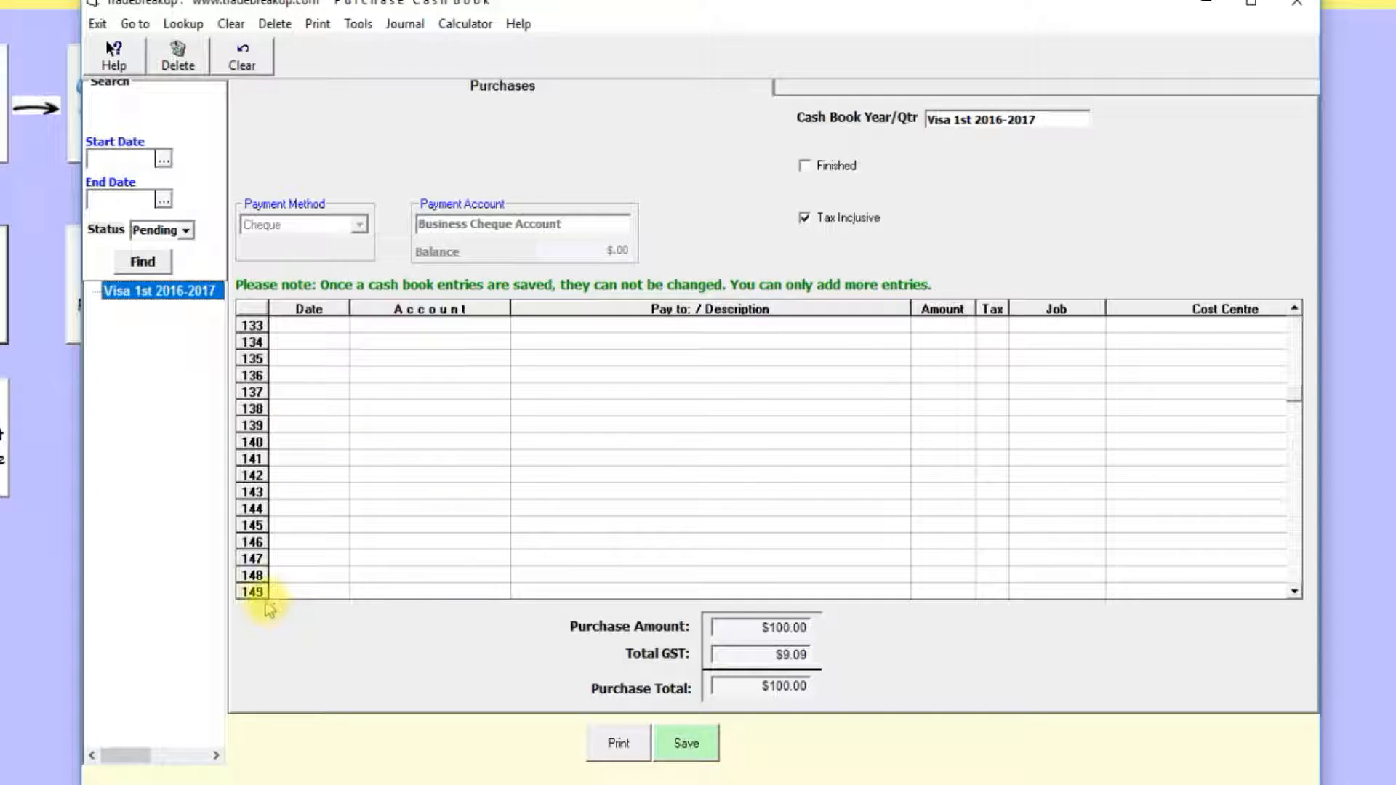
pyautogui.scroll(-8, 359, 521)
pyautogui.scroll(20, 359, 489)
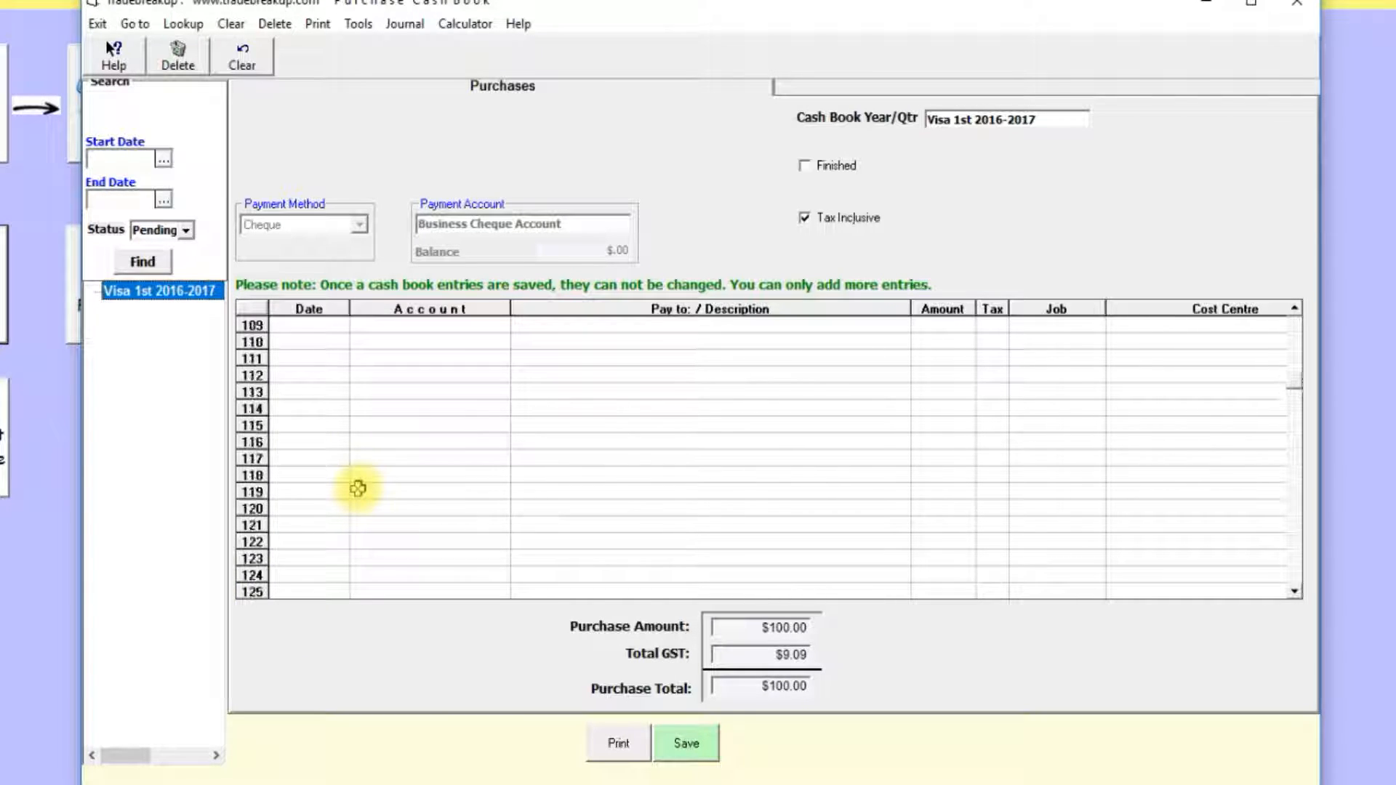
pyautogui.scroll(20, 358, 488)
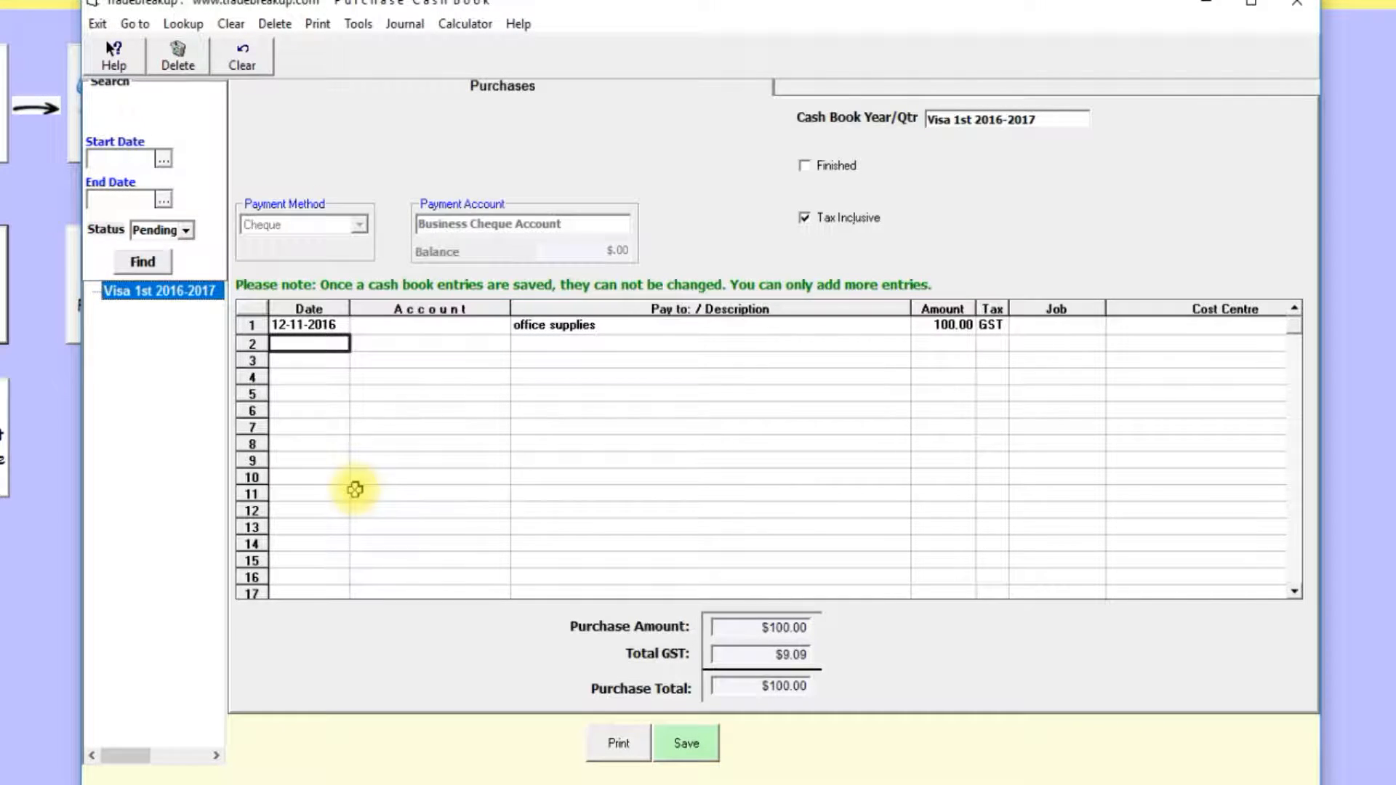
# - Add a second cash book line dated 13-11-2016 with the description "accountant"
pyautogui.click(315, 343)
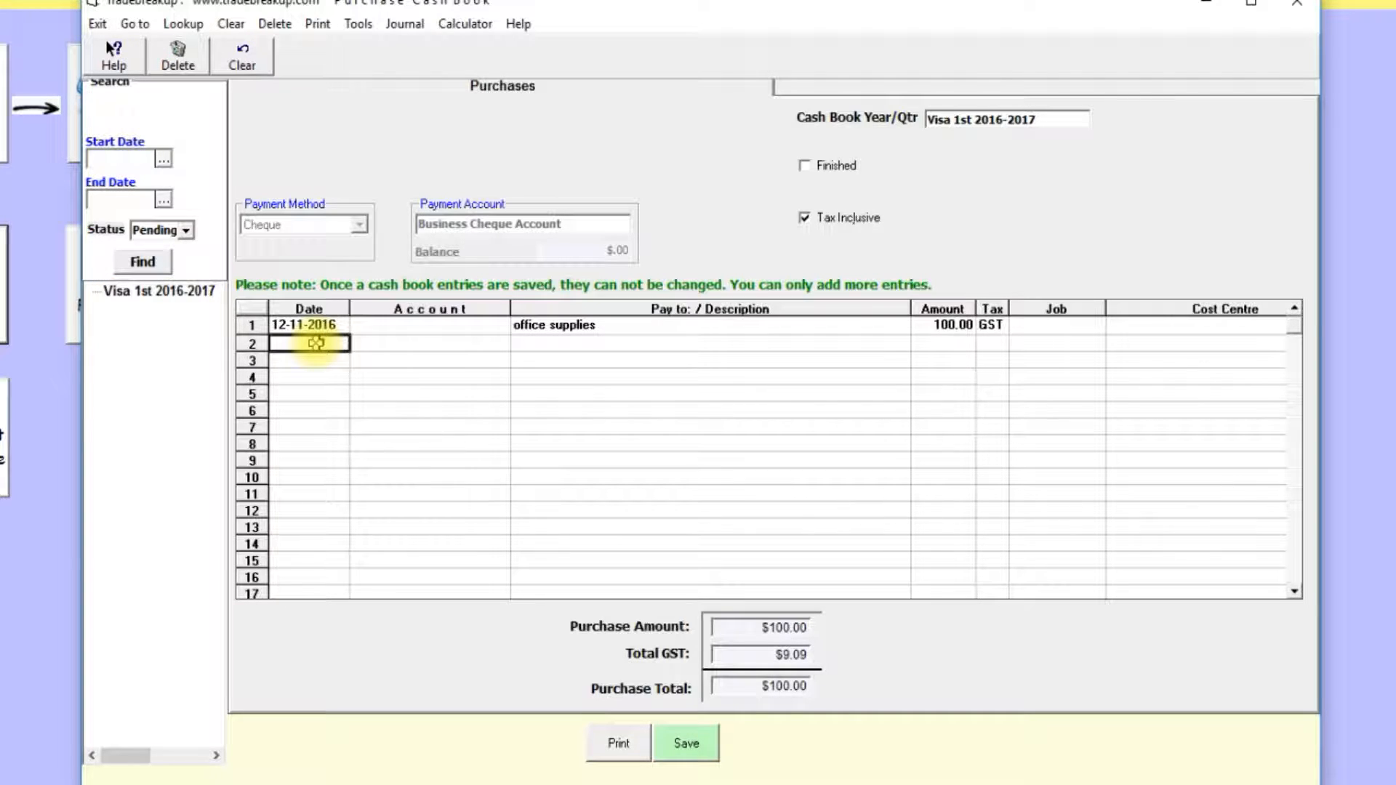
pyautogui.write('13-11-2016')
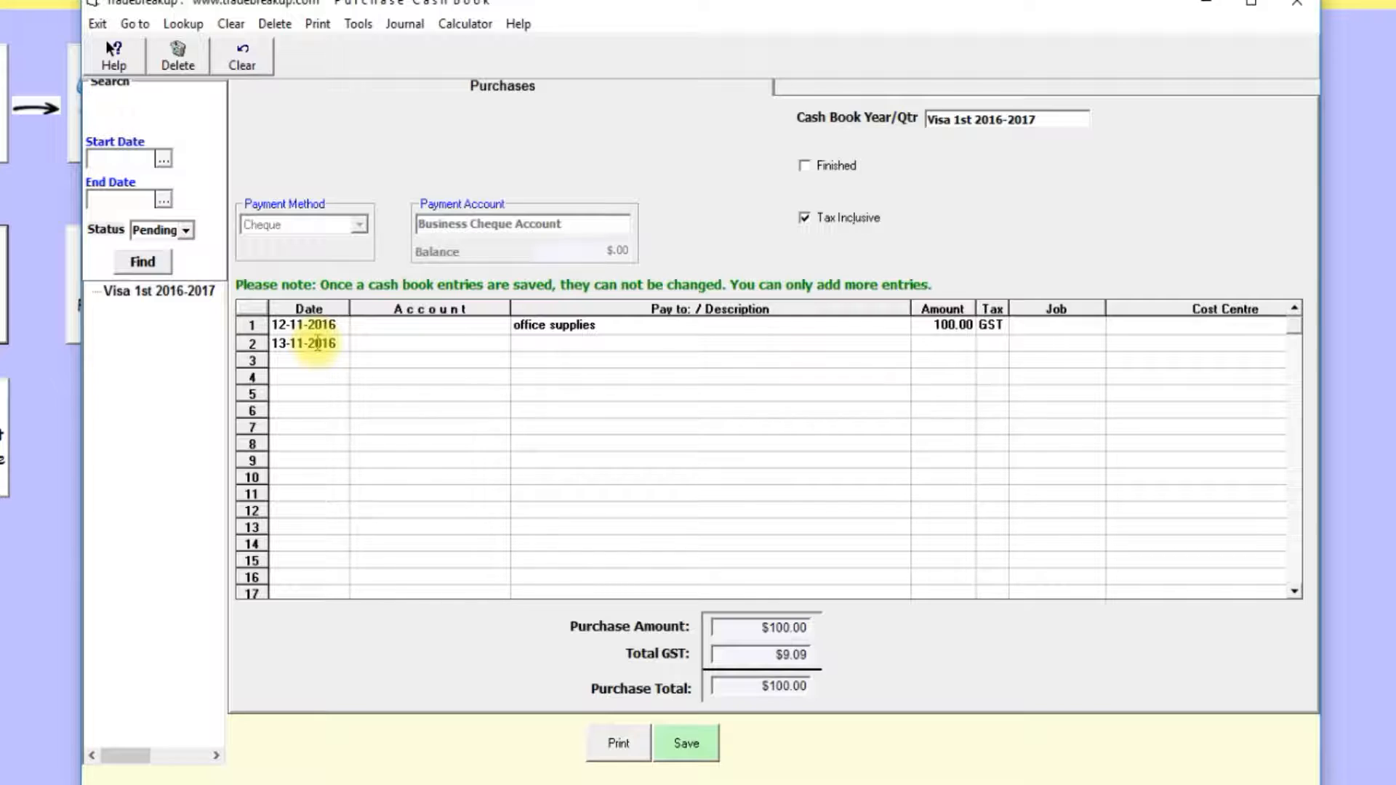
pyautogui.click(545, 348)
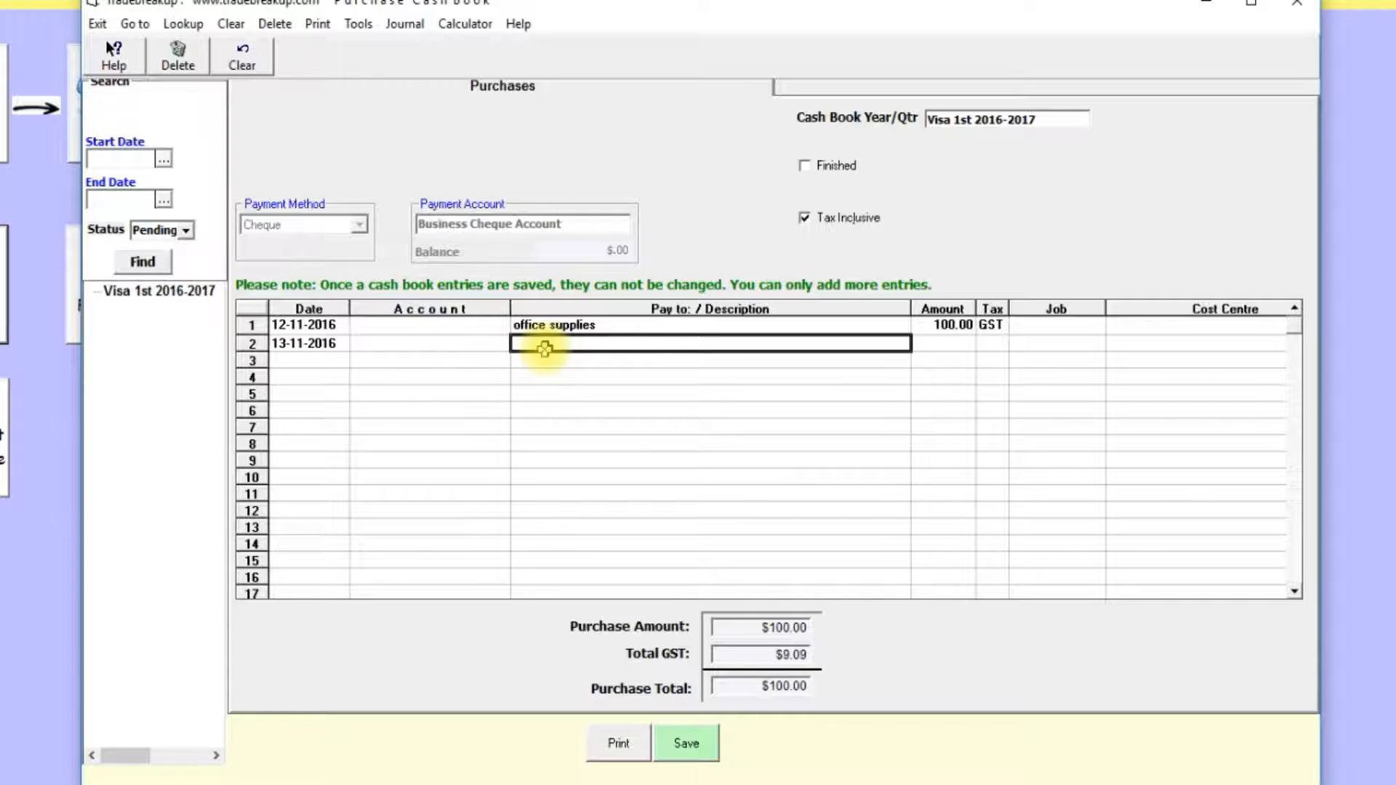
pyautogui.write('acco')
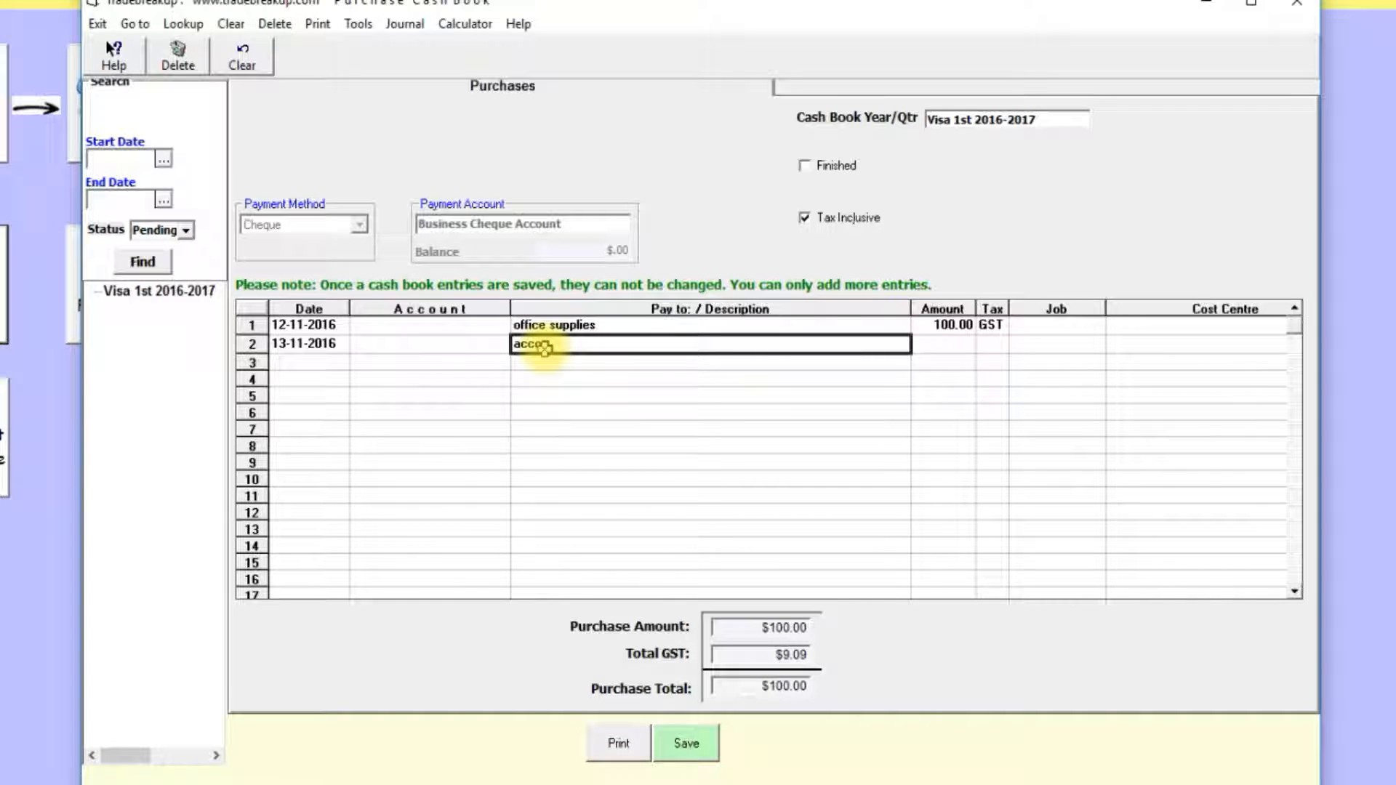
pyautogui.write('untant')
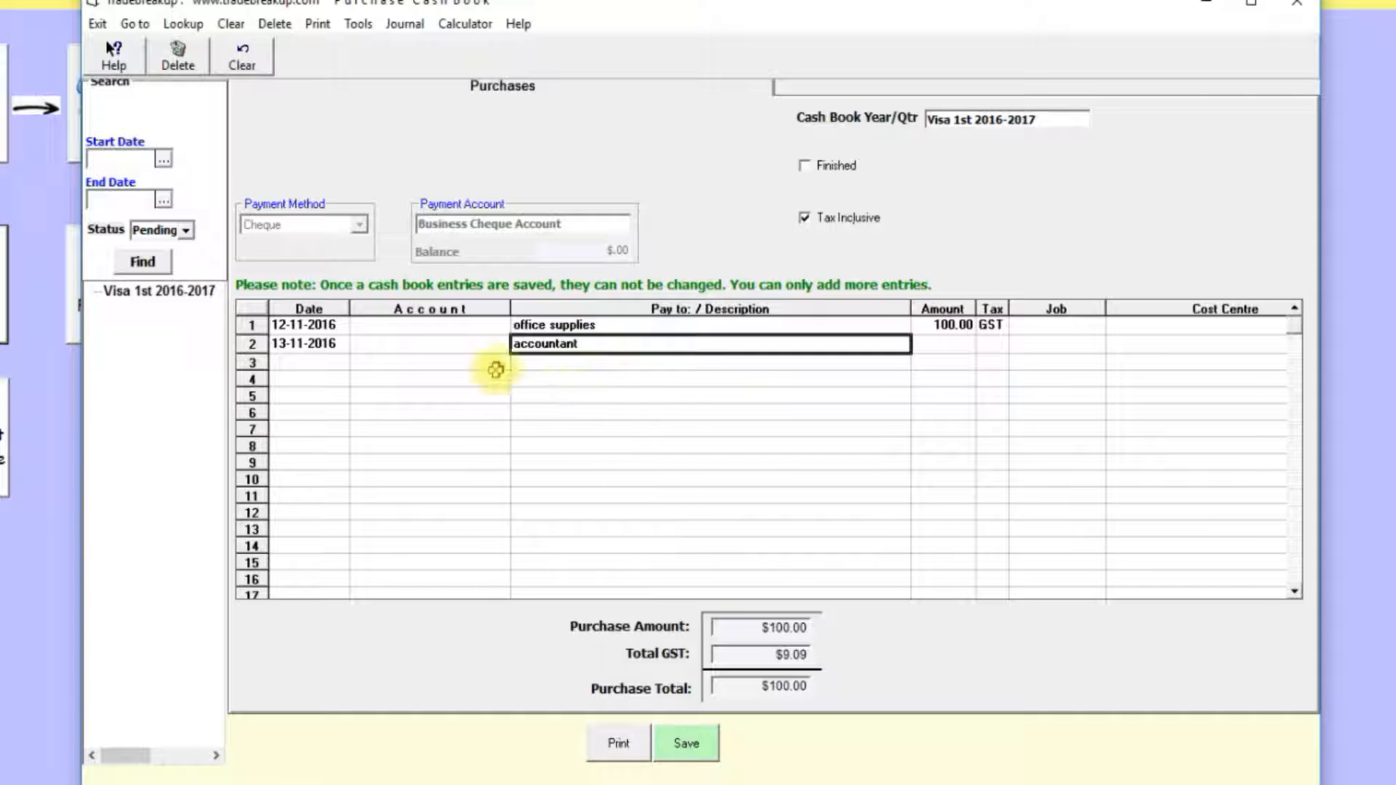
# - Assign the accountant line to the Accounting Fees account with an amount of 1000
pyautogui.click(366, 344)
pyautogui.write('a')
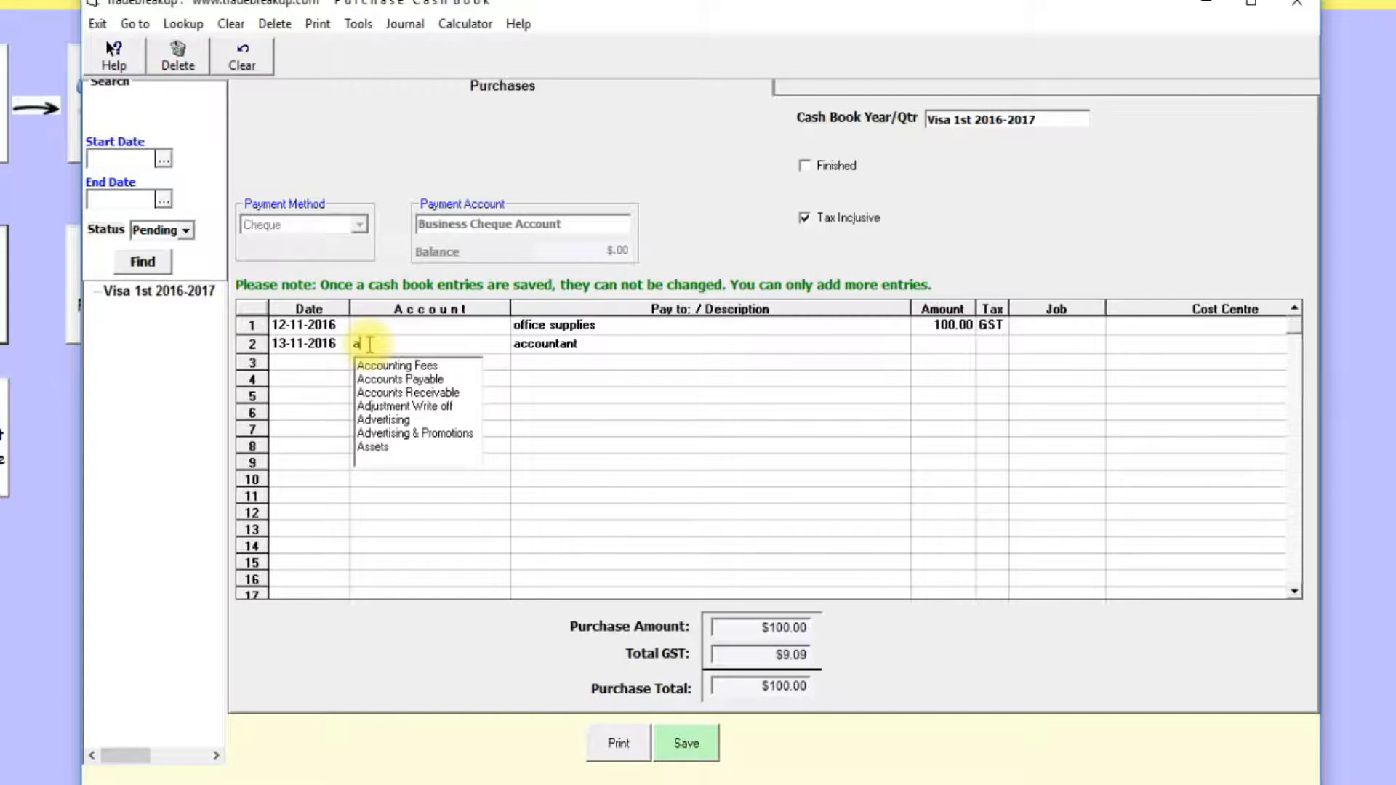
pyautogui.click(404, 366)
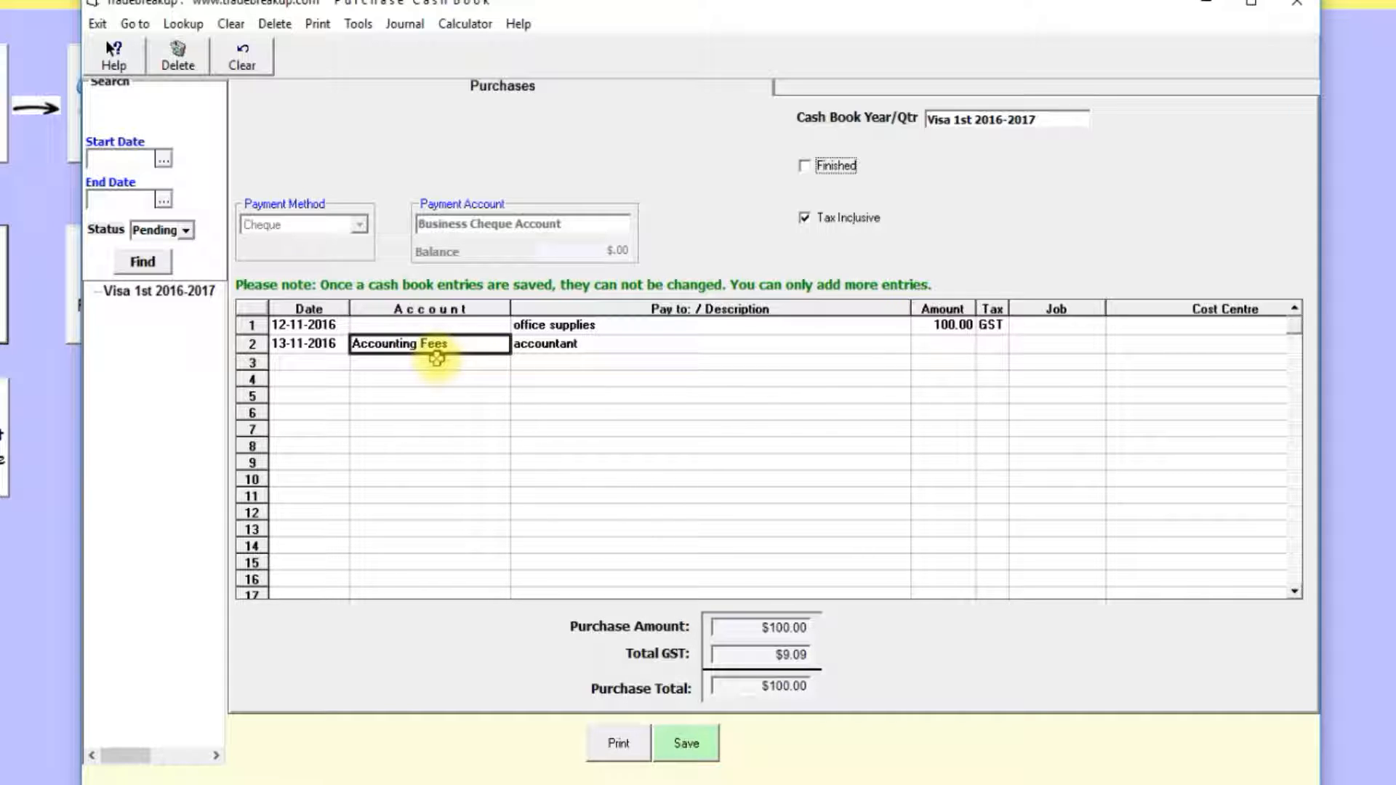
pyautogui.click(950, 343)
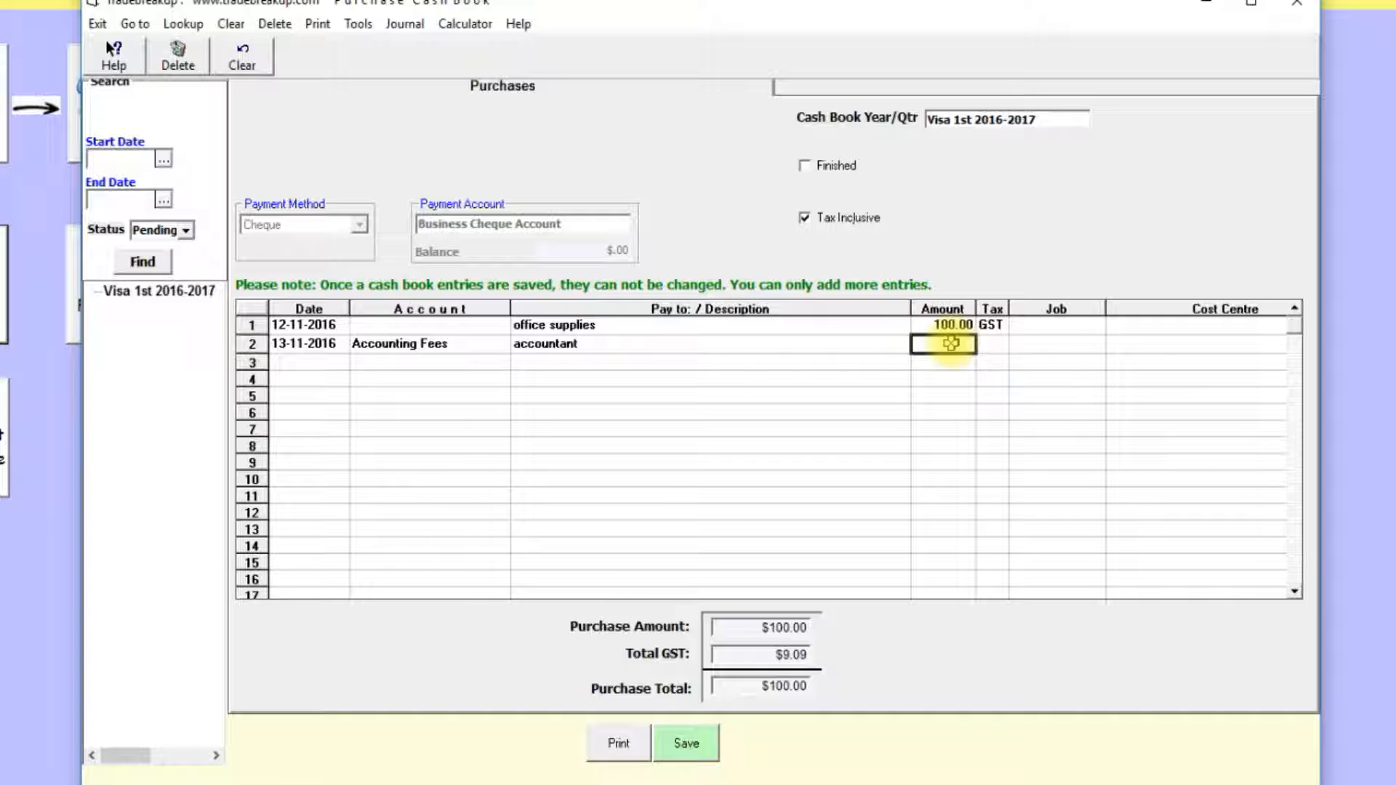
pyautogui.write('1000')
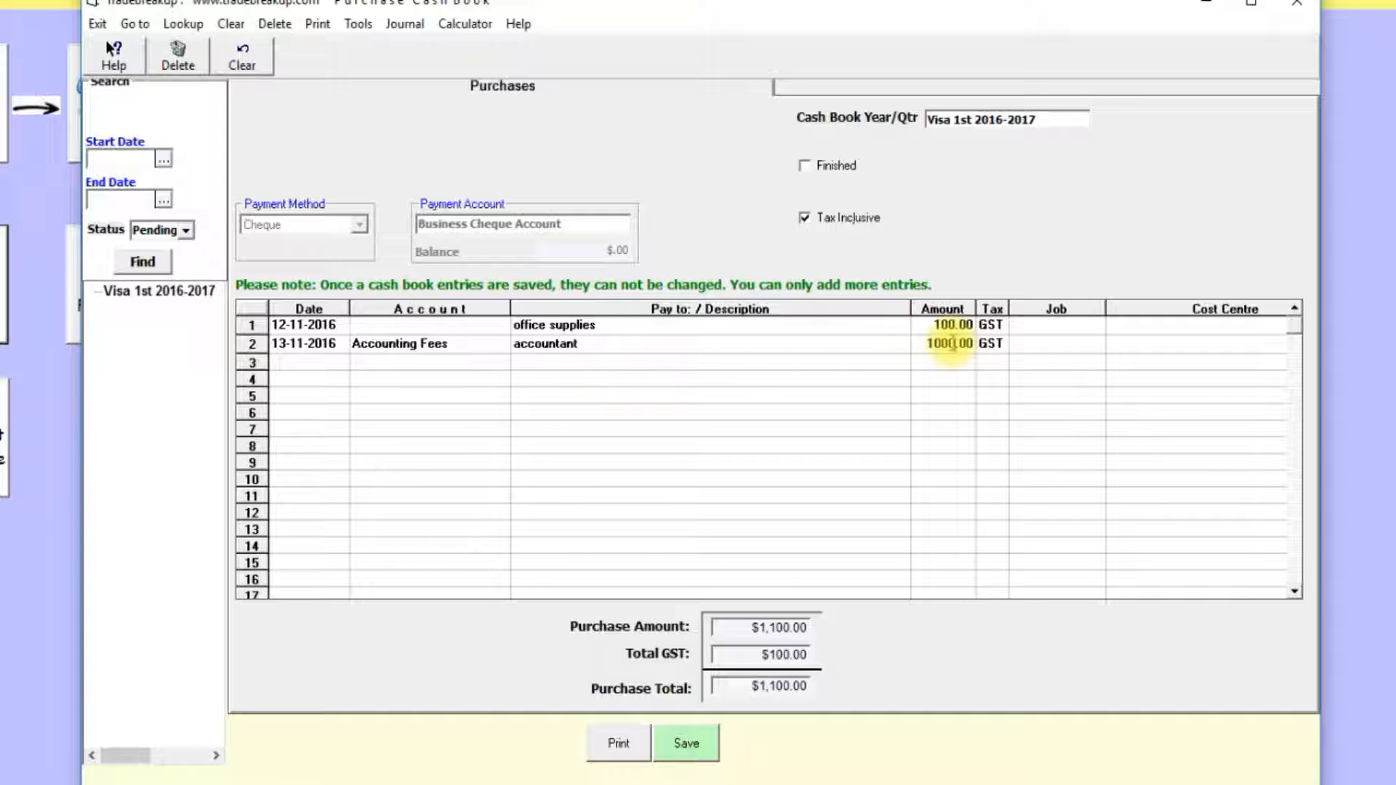
# - Allocate the accountant line to job J1014 and the Preliminaries cost centre, and save the cash book entry
pyautogui.click(1049, 348)
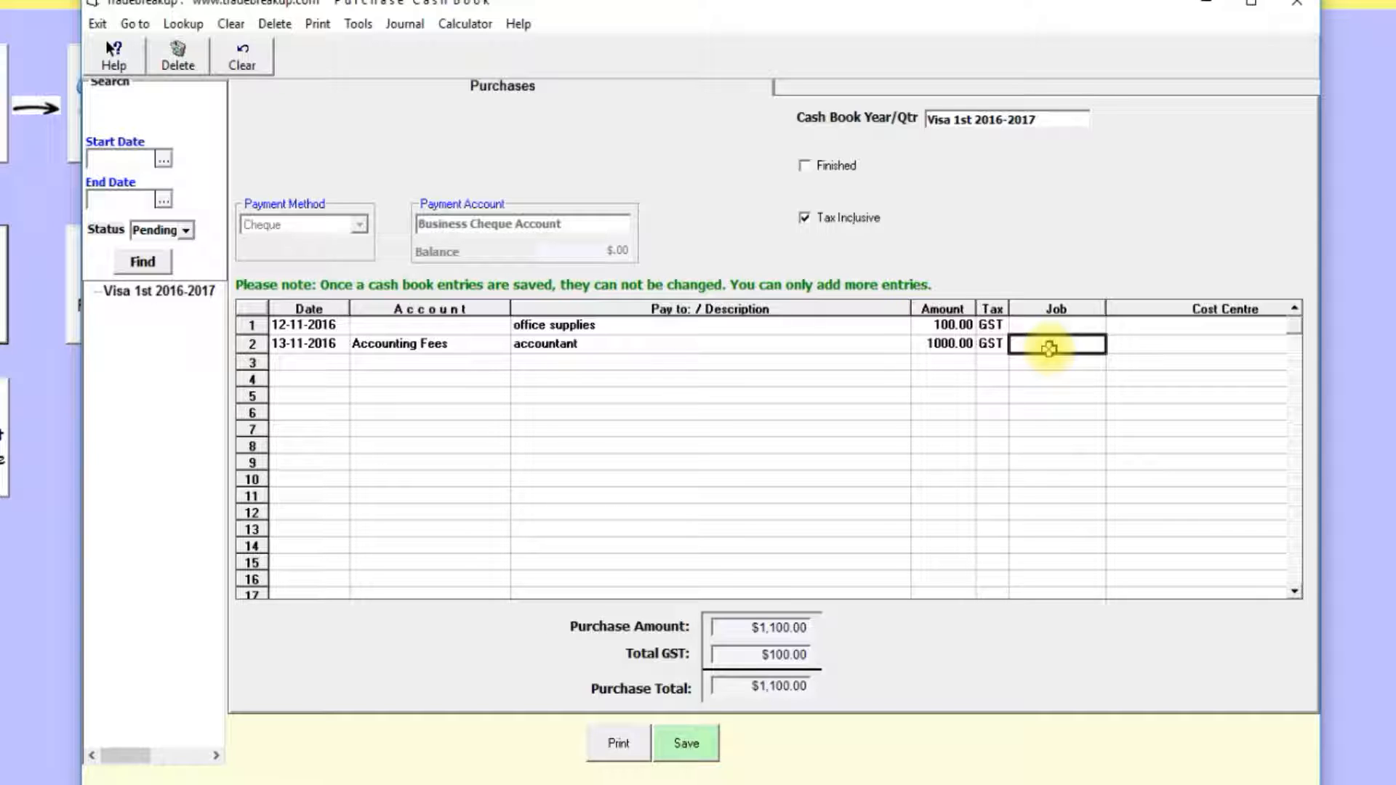
pyautogui.doubleClick(1049, 348)
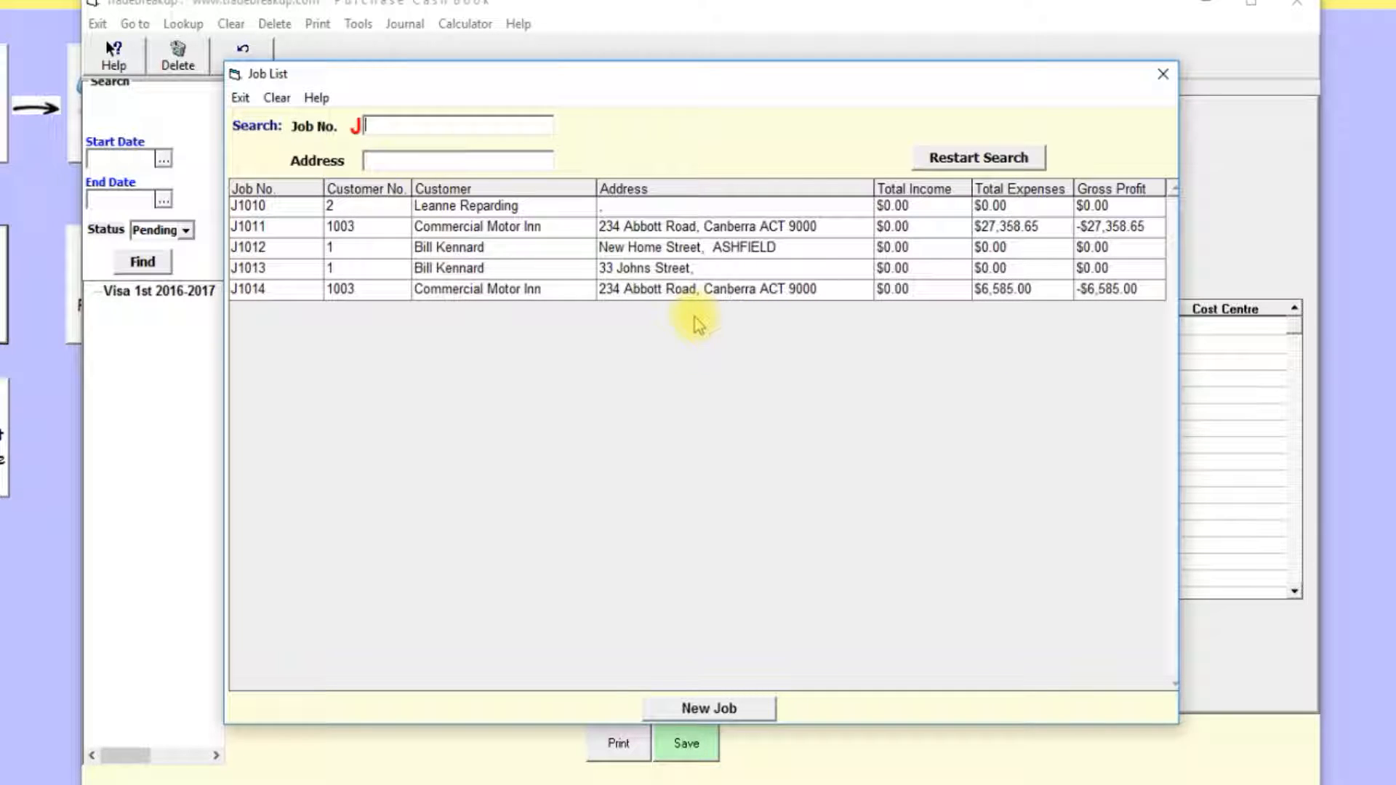
pyautogui.doubleClick(485, 289)
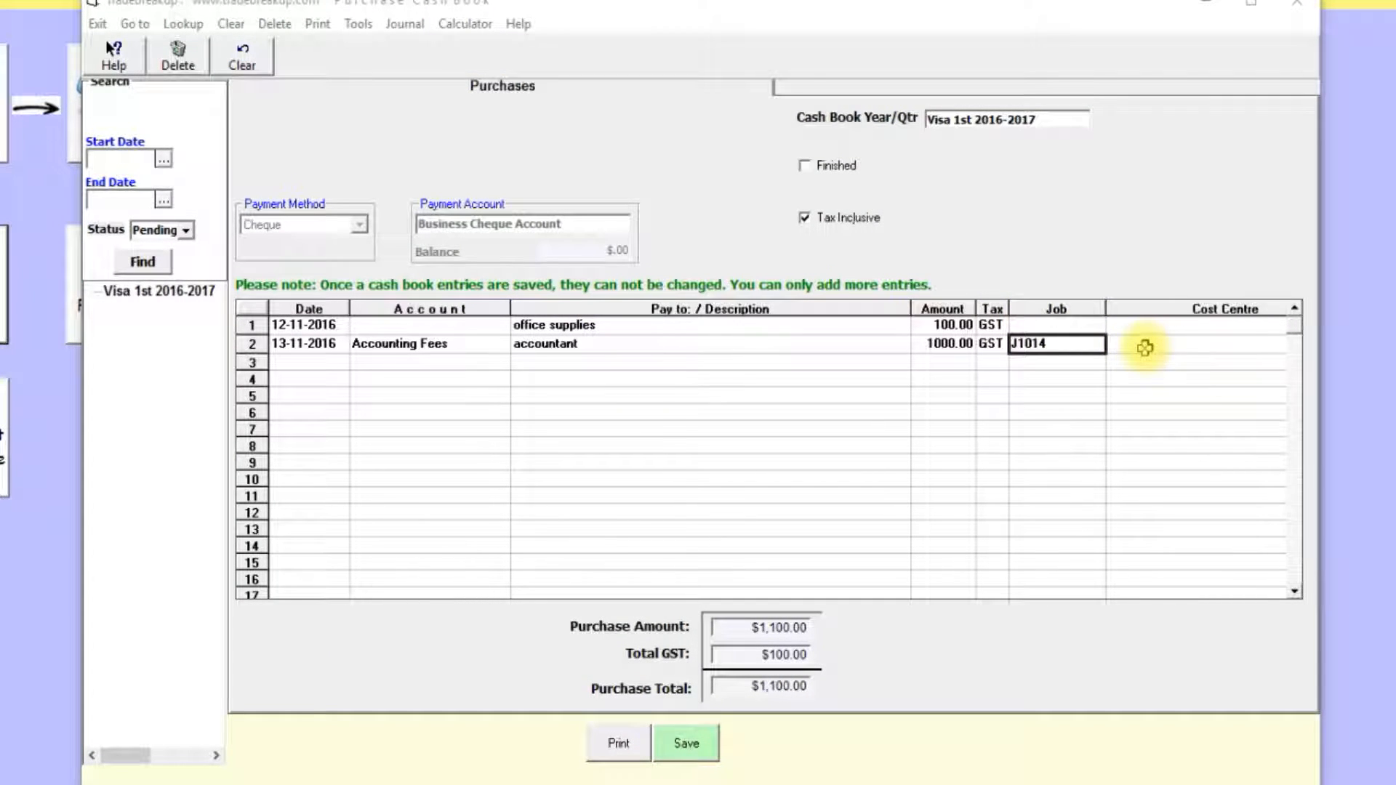
pyautogui.click(1145, 346)
pyautogui.write('p')
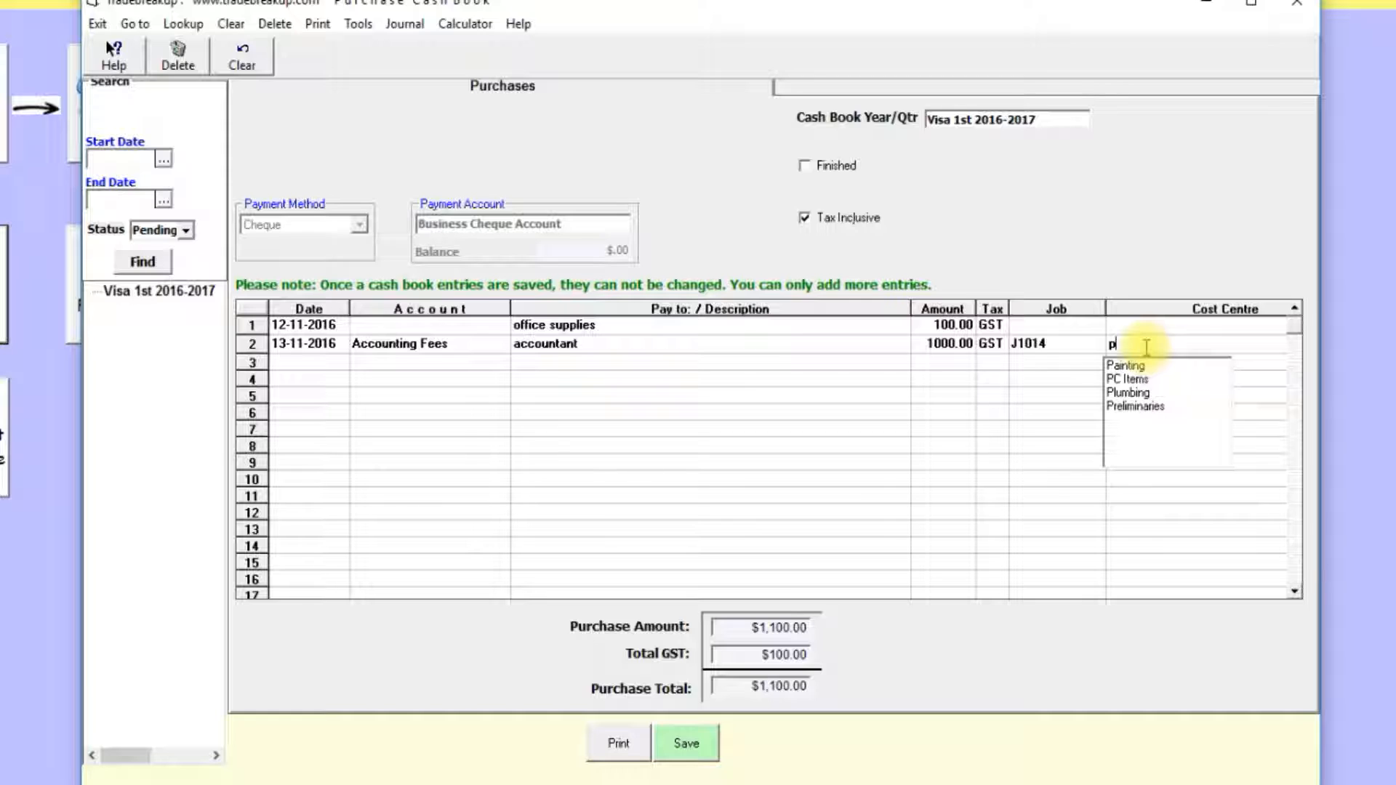
pyautogui.click(686, 743)
pyautogui.click(750, 458)
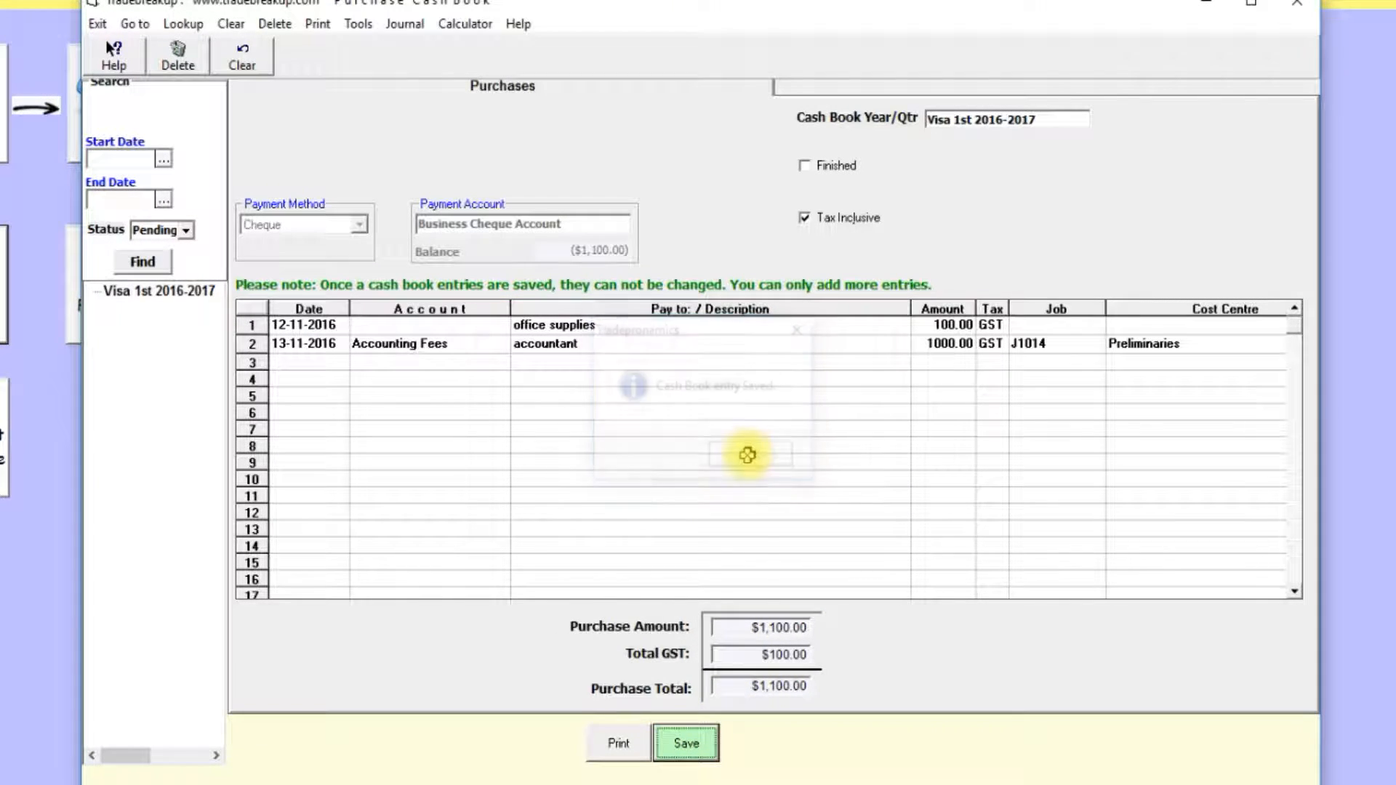
# - Clear the form and reopen the Visa 1st 2016-2017 cash book to review its saved entries
pyautogui.click(241, 70)
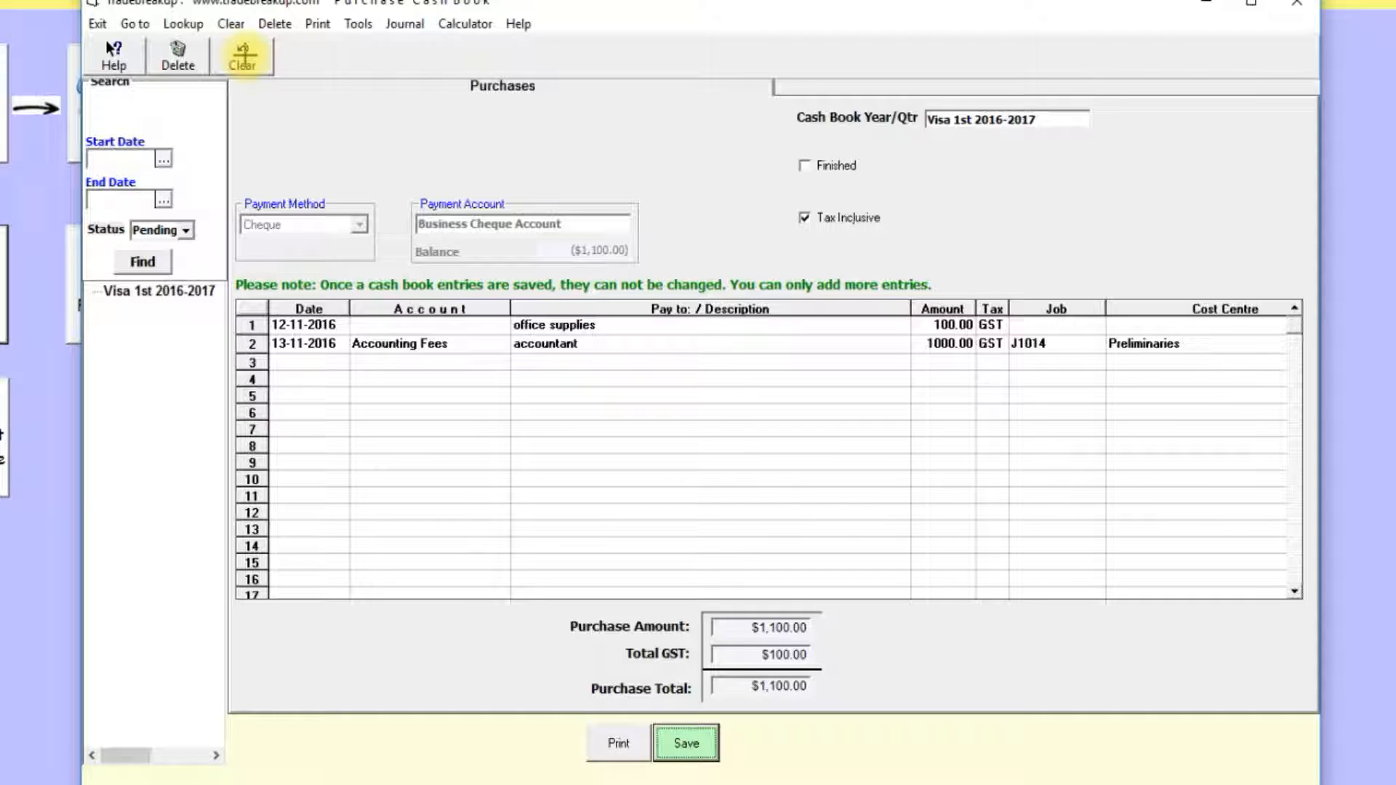
pyautogui.click(149, 291)
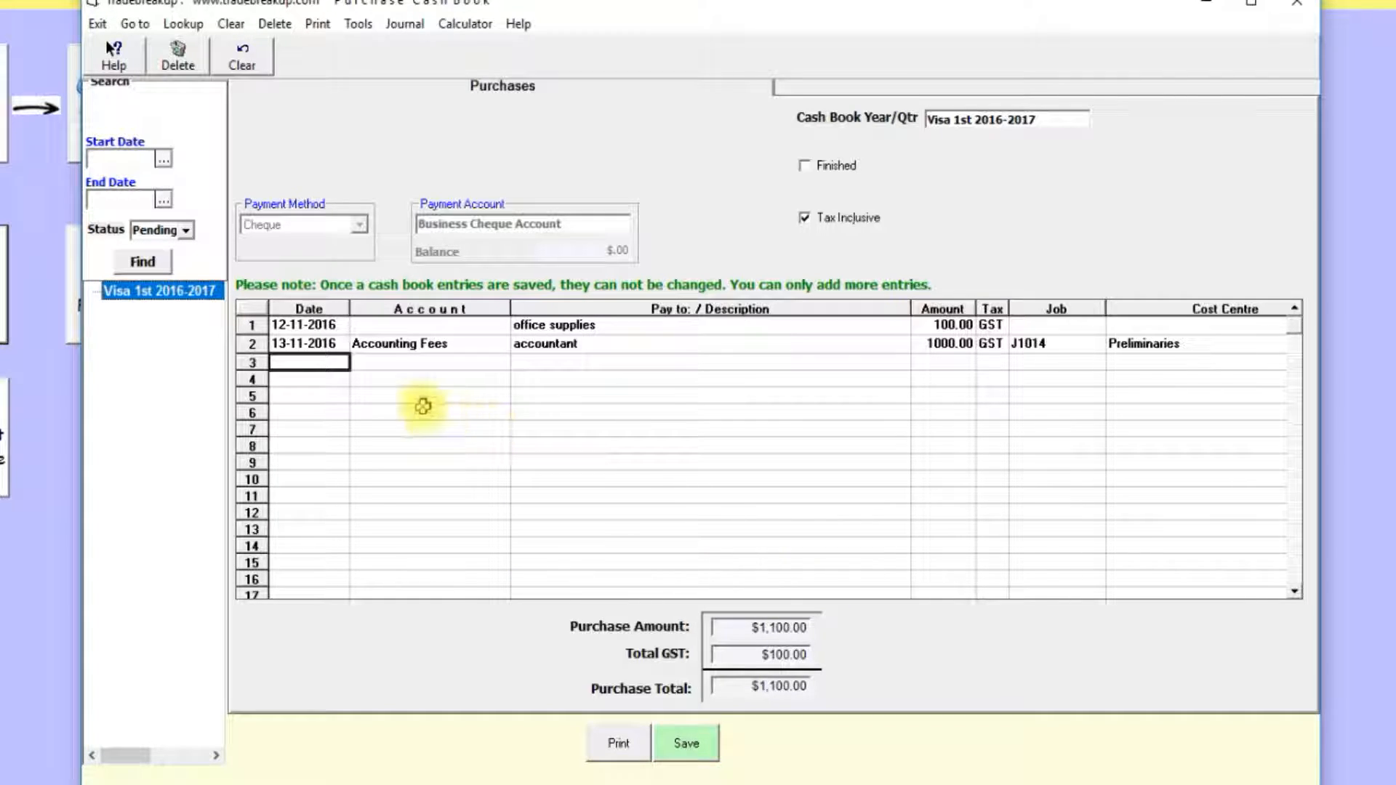
pyautogui.press('Tab')
pyautogui.press('Tab')
pyautogui.press('Tab')
pyautogui.click(327, 364)
pyautogui.press('Tab')
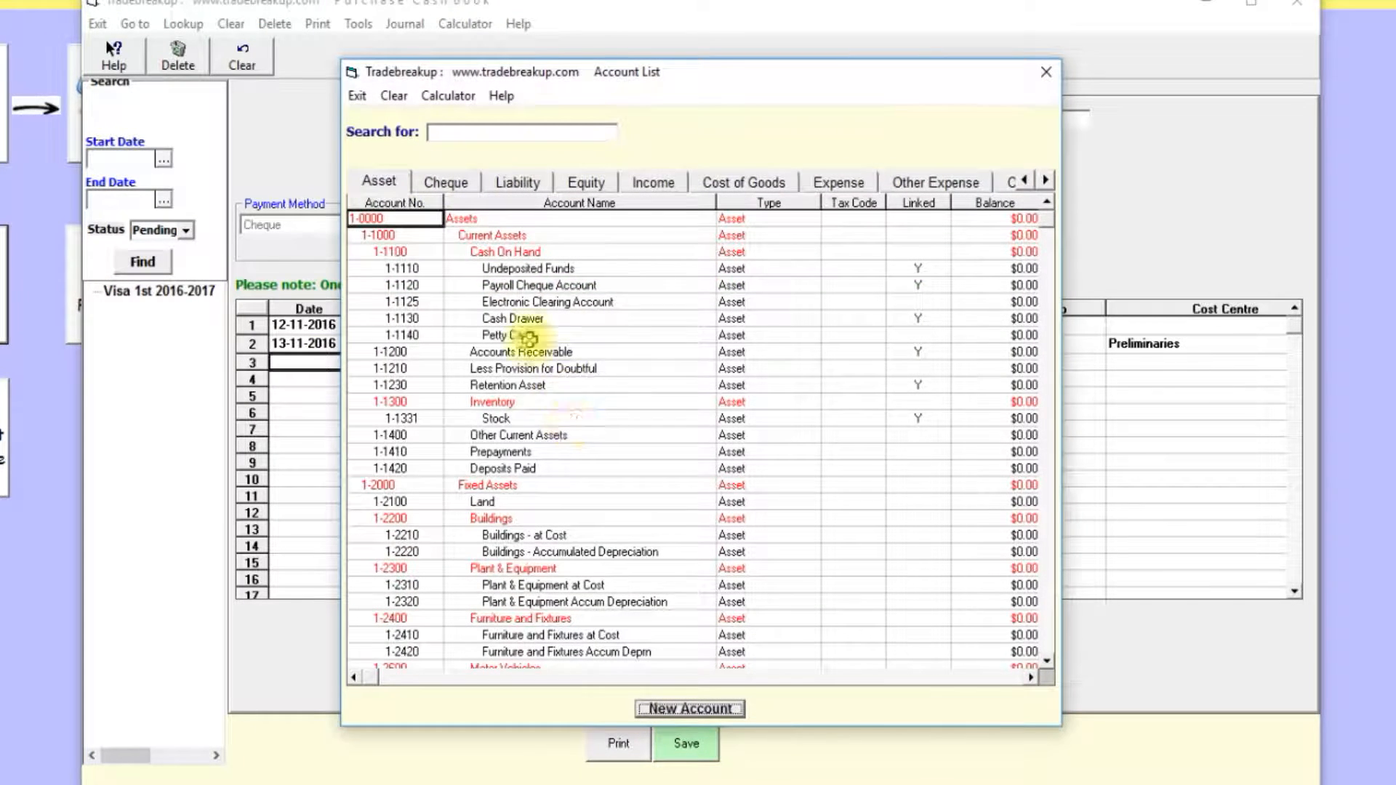
pyautogui.click(355, 96)
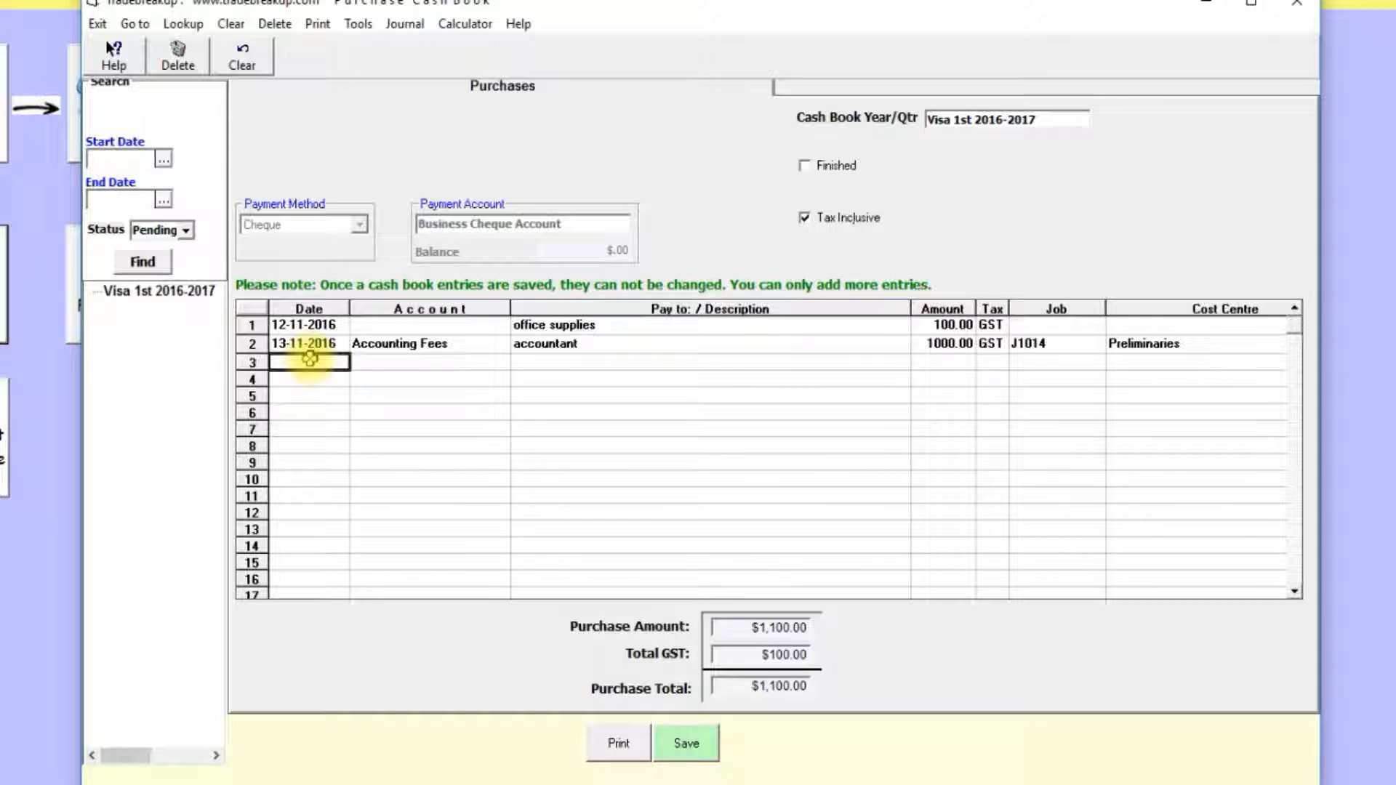
pyautogui.press('Tab')
pyautogui.click(363, 103)
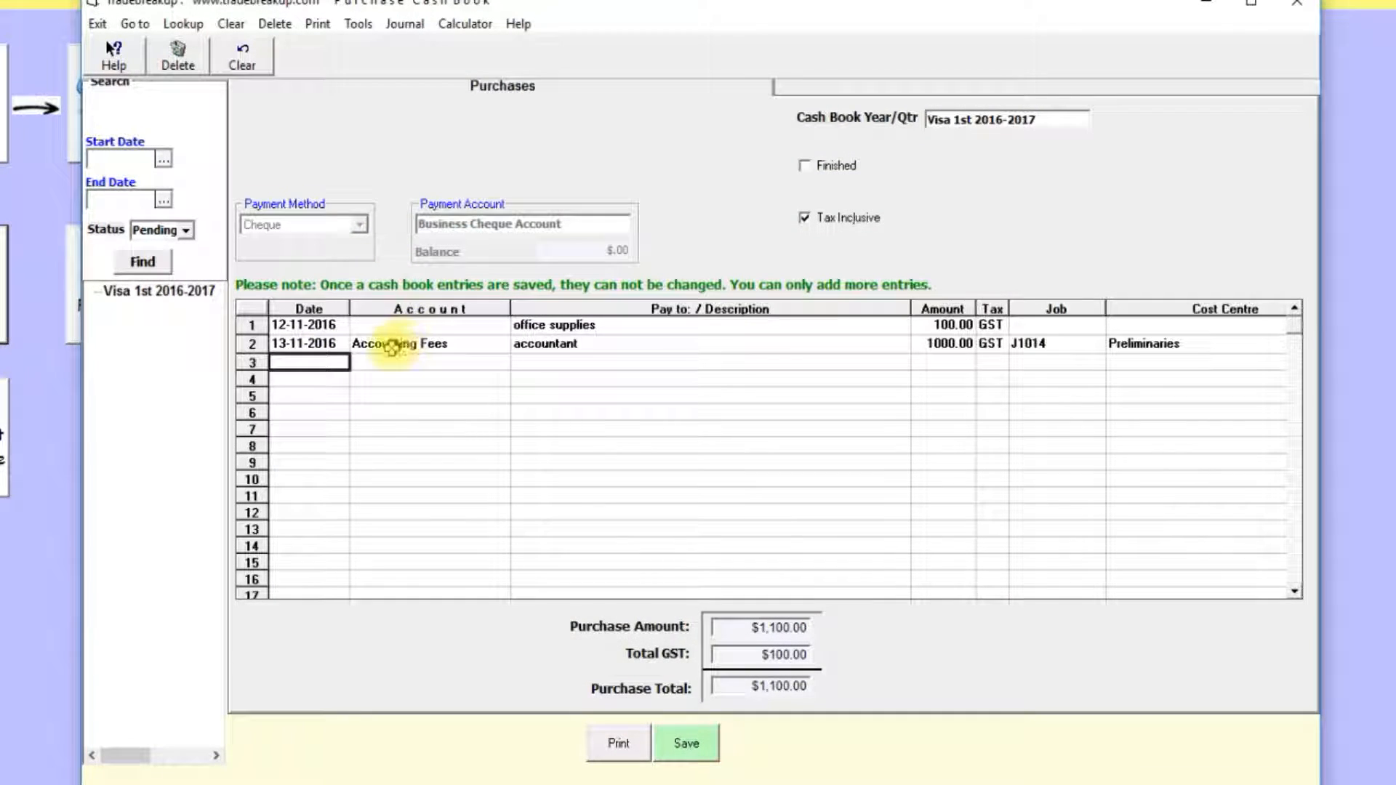
pyautogui.click(390, 362)
pyautogui.press('Tab')
pyautogui.press('Tab')
pyautogui.press('Tab')
pyautogui.press('Tab')
pyautogui.press('Tab')
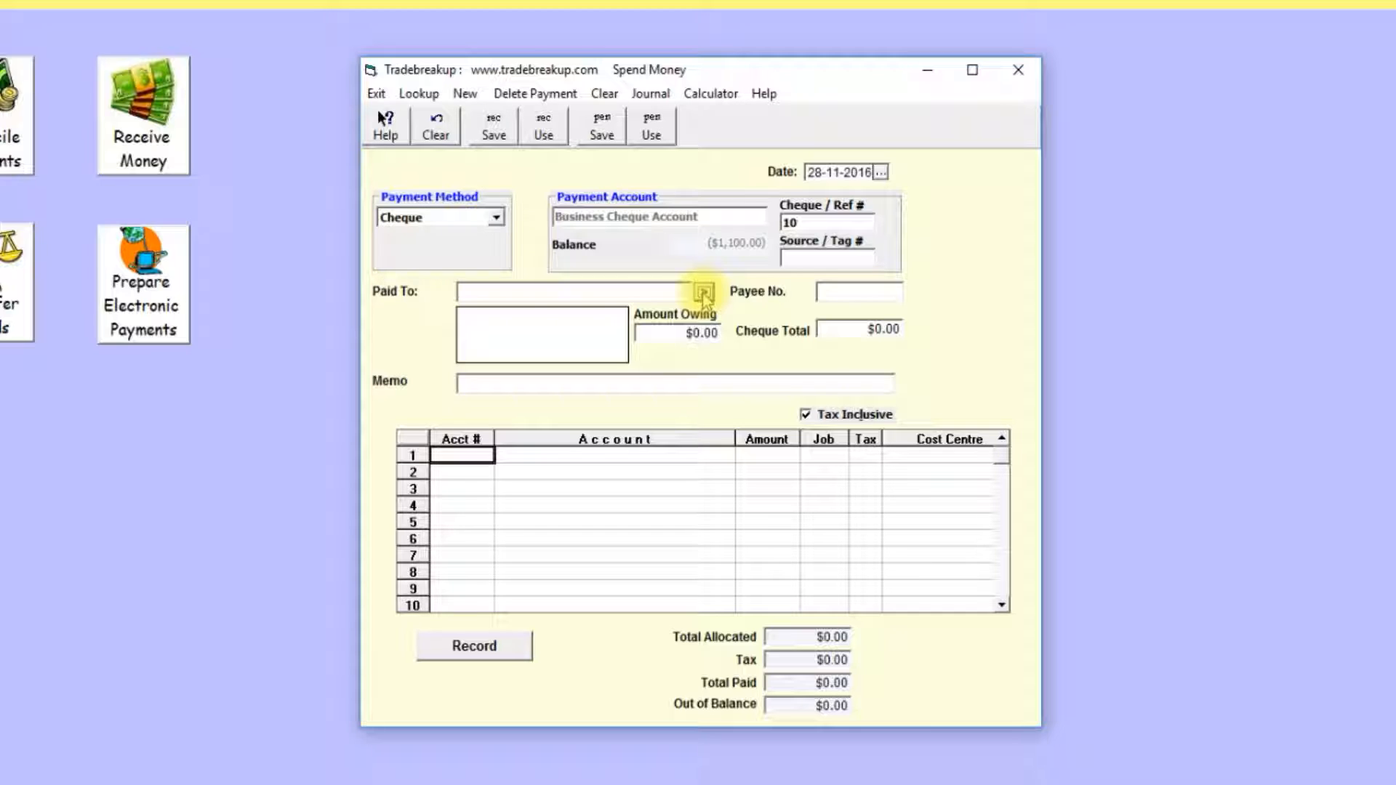
# - In the Spend Money form, choose 5 Star Timbers as the payee and enter 2000 on the Purchases line
pyautogui.click(703, 293)
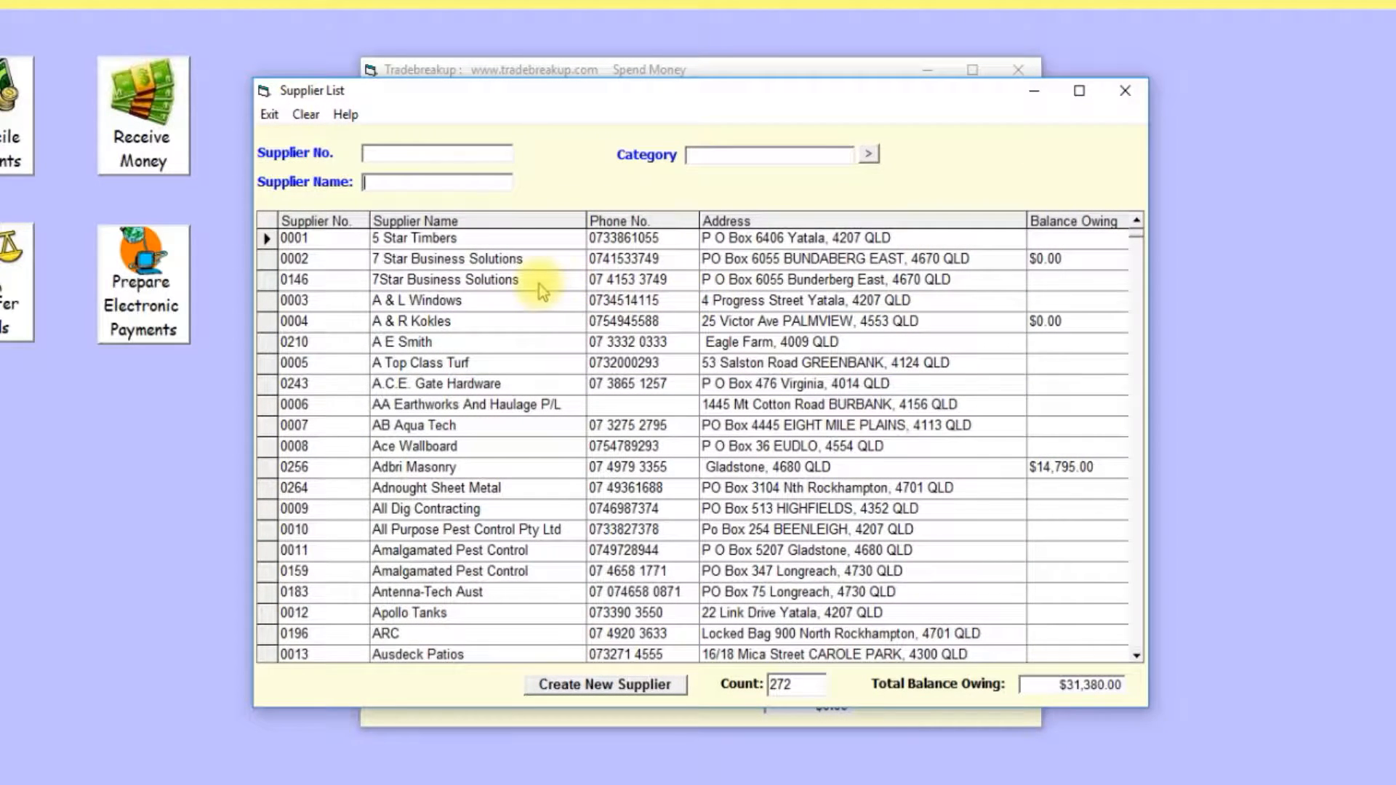
pyautogui.doubleClick(720, 242)
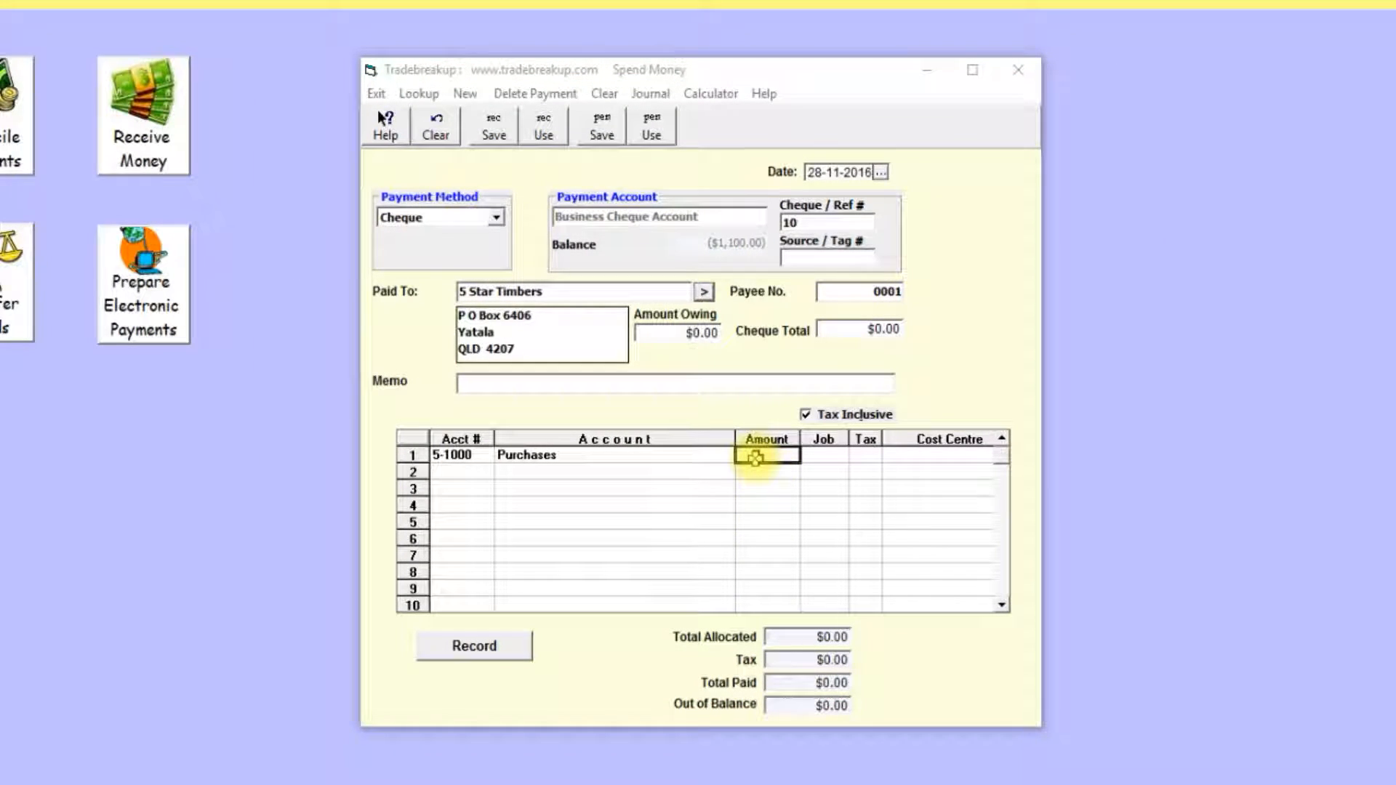
pyautogui.click(754, 458)
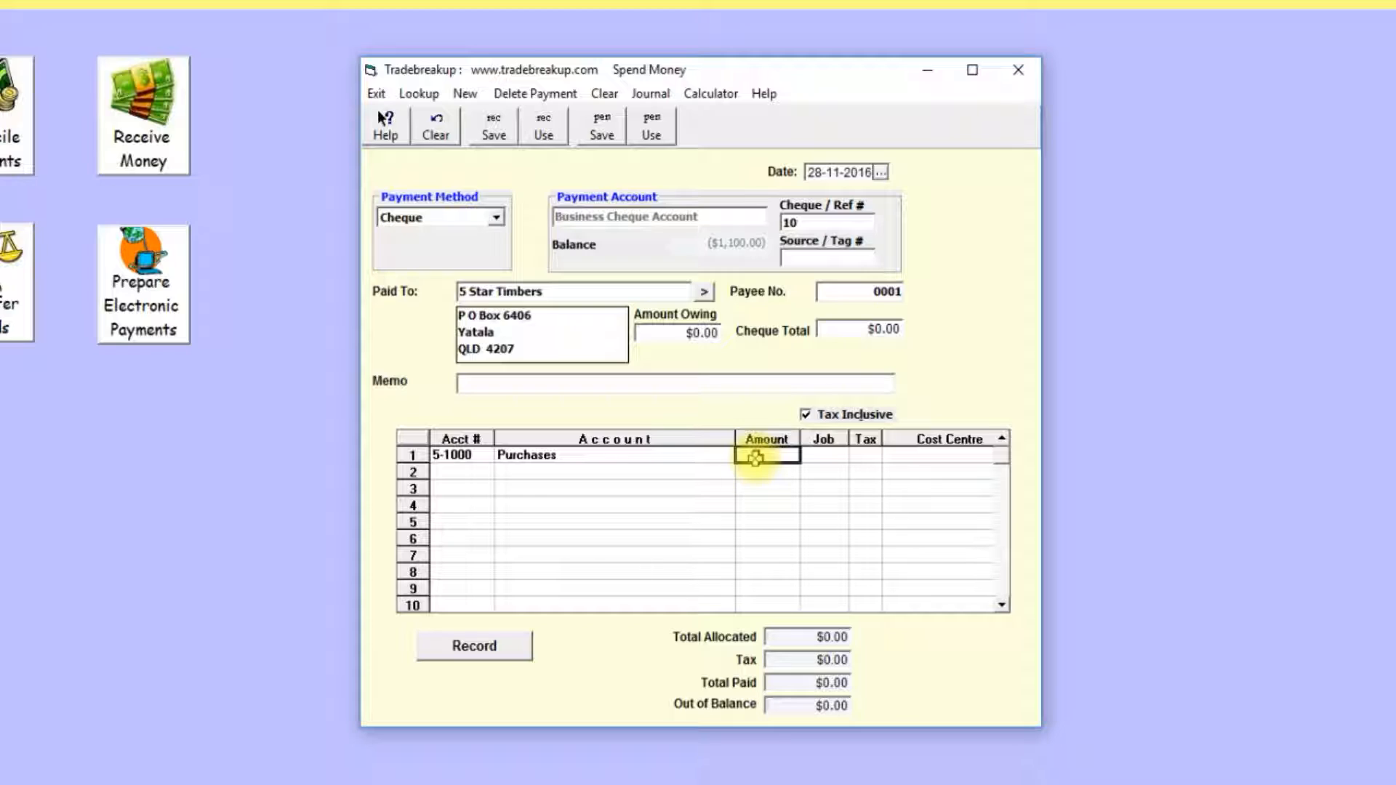
pyautogui.write('2000')
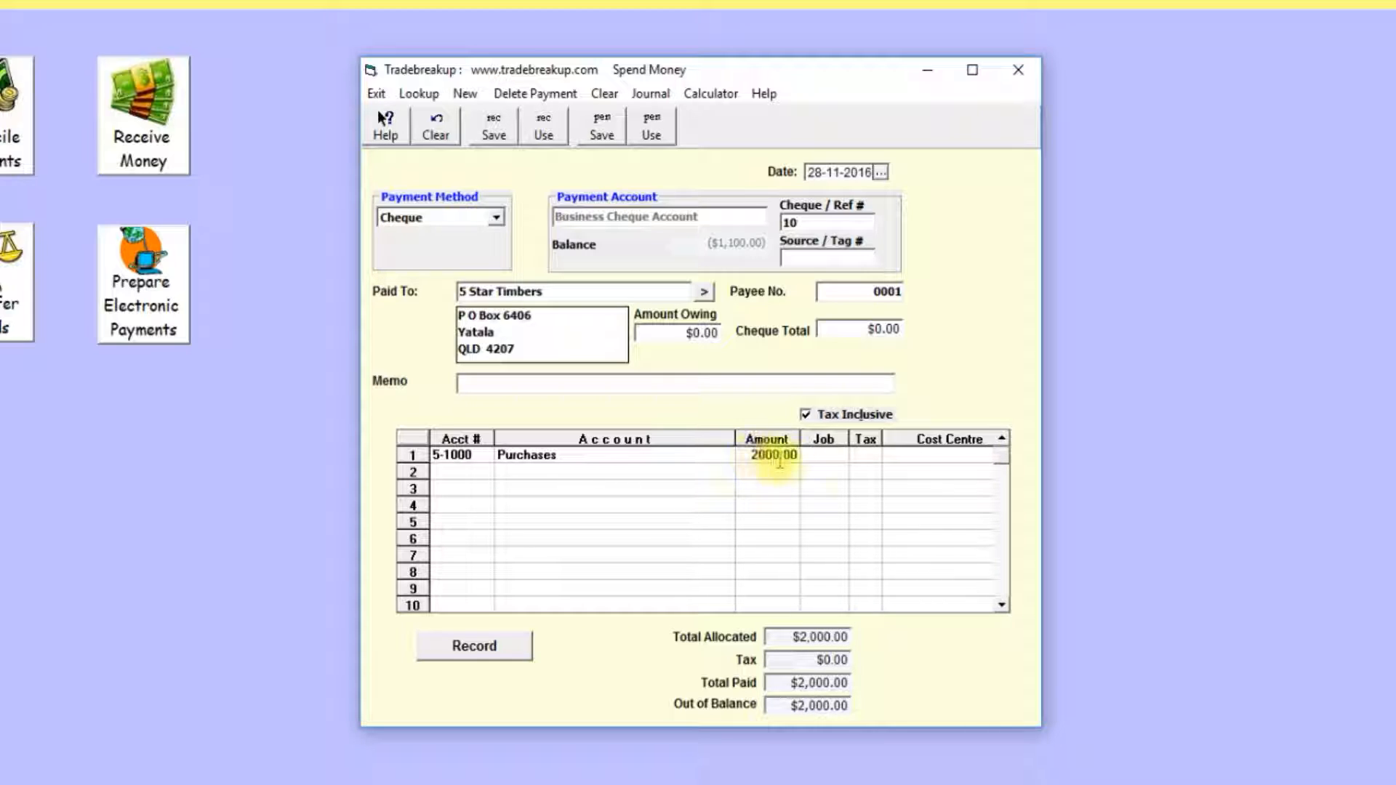
pyautogui.click(826, 462)
pyautogui.click(903, 462)
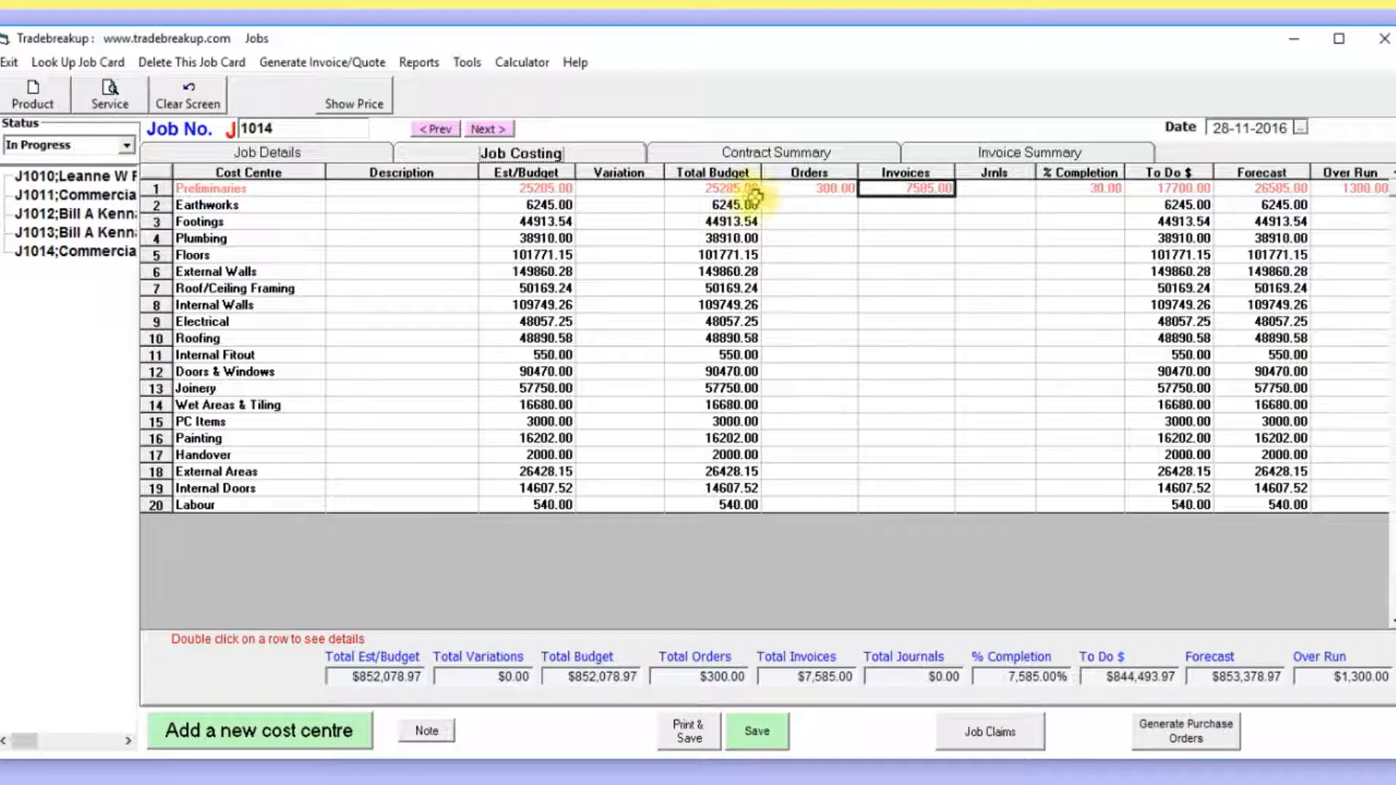
# - Examine the entries behind the Preliminaries cost centre of job J1014, and close the job
pyautogui.doubleClick(923, 188)
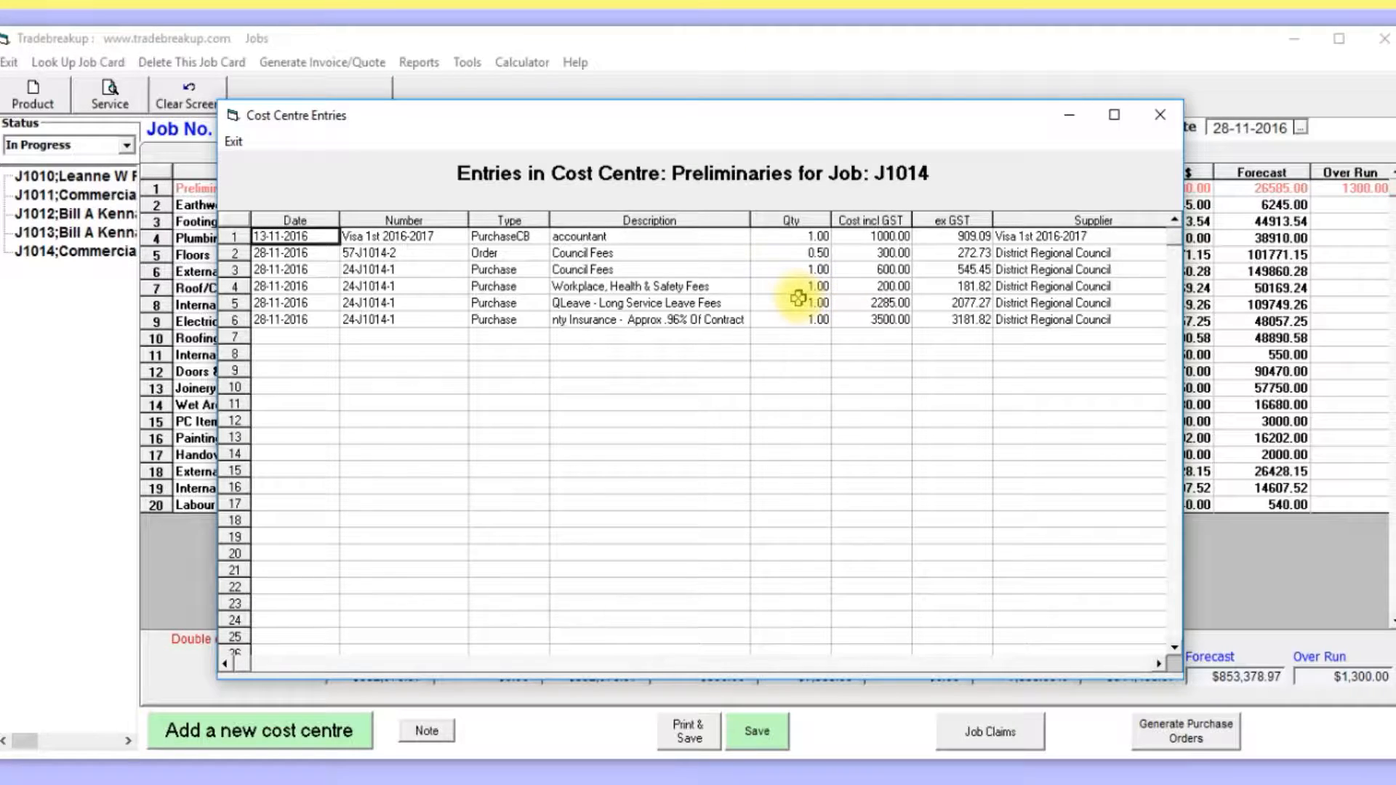
pyautogui.click(234, 142)
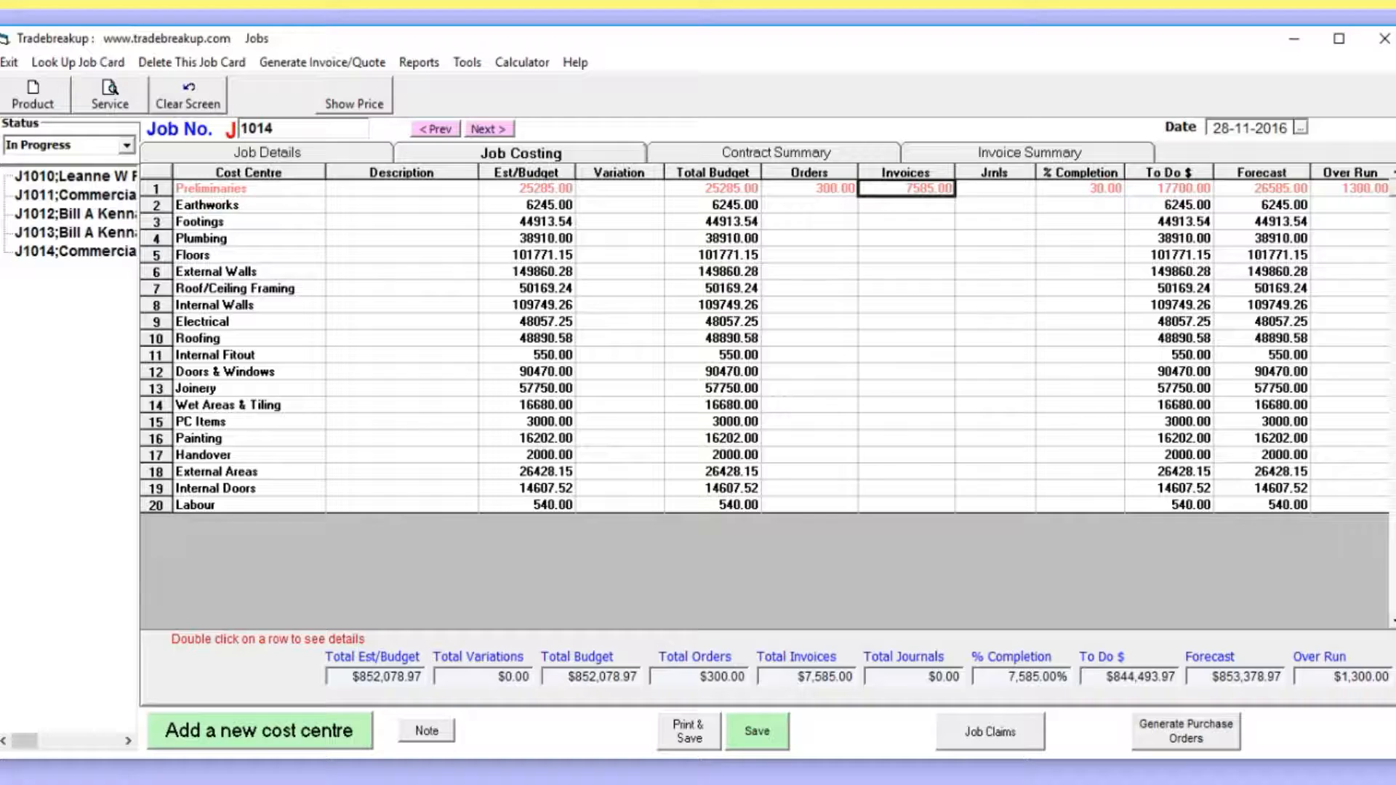
pyautogui.click(9, 62)
# - Open the As At Date balance sheet report, set its date to 11-10-2016, and cancel it
pyautogui.click(10, 1)
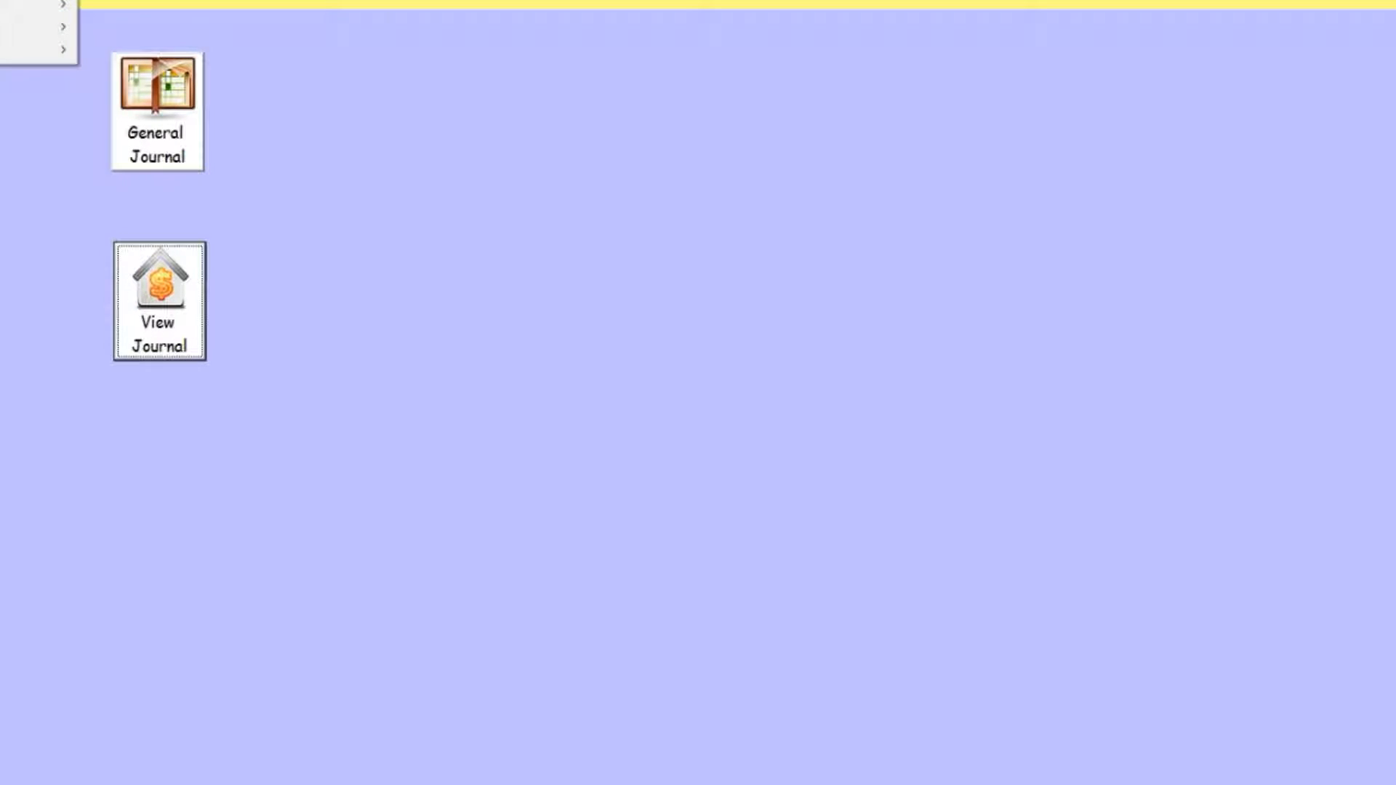
pyautogui.moveTo(29, 27)
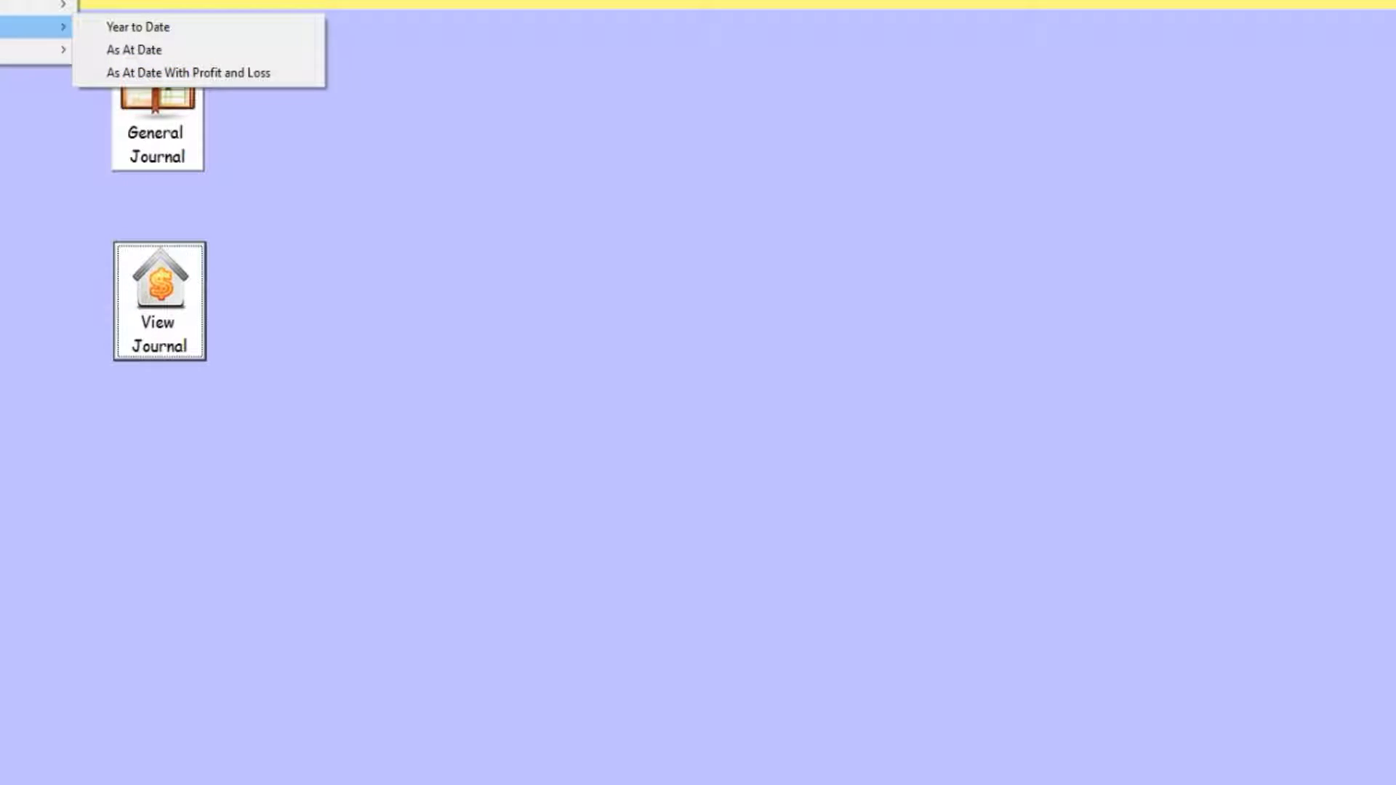
pyautogui.click(168, 49)
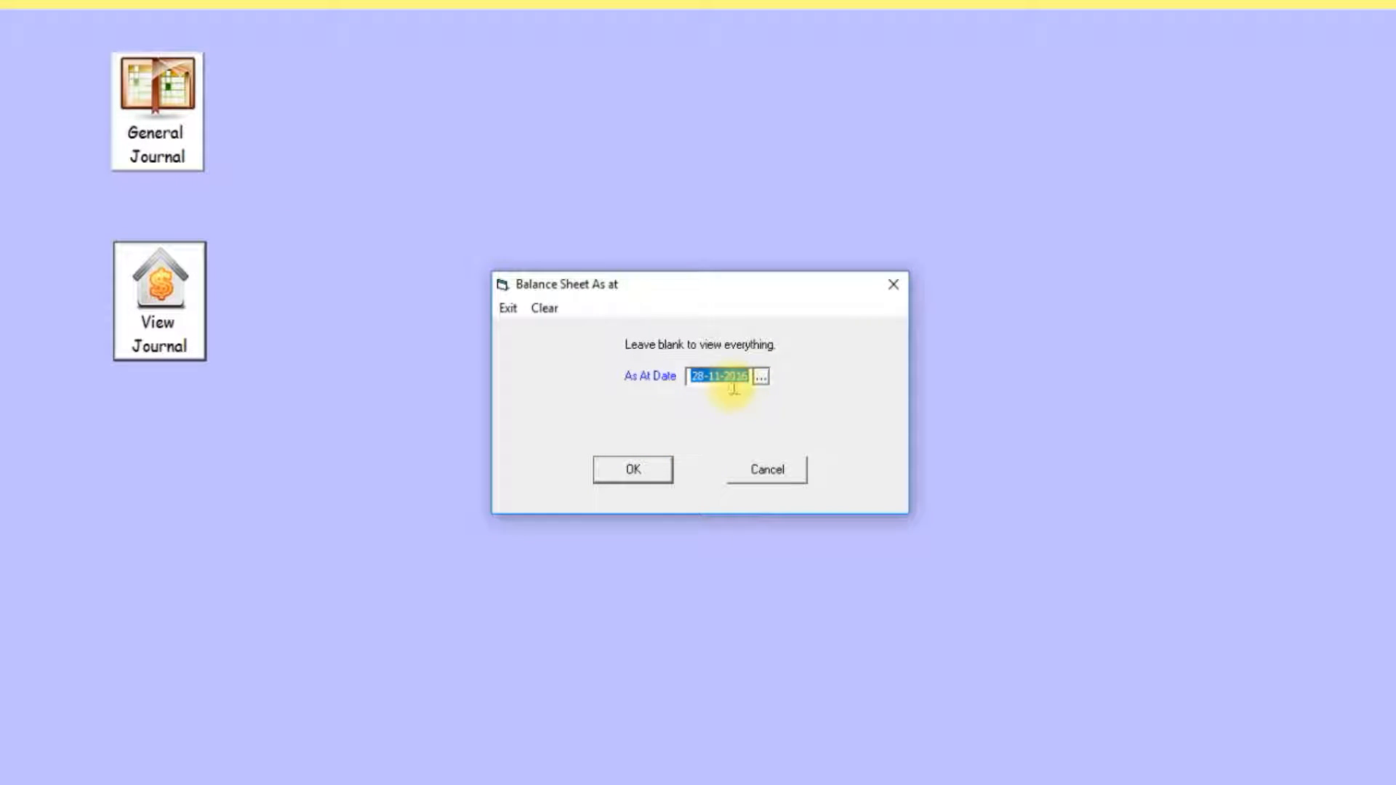
pyautogui.click(761, 376)
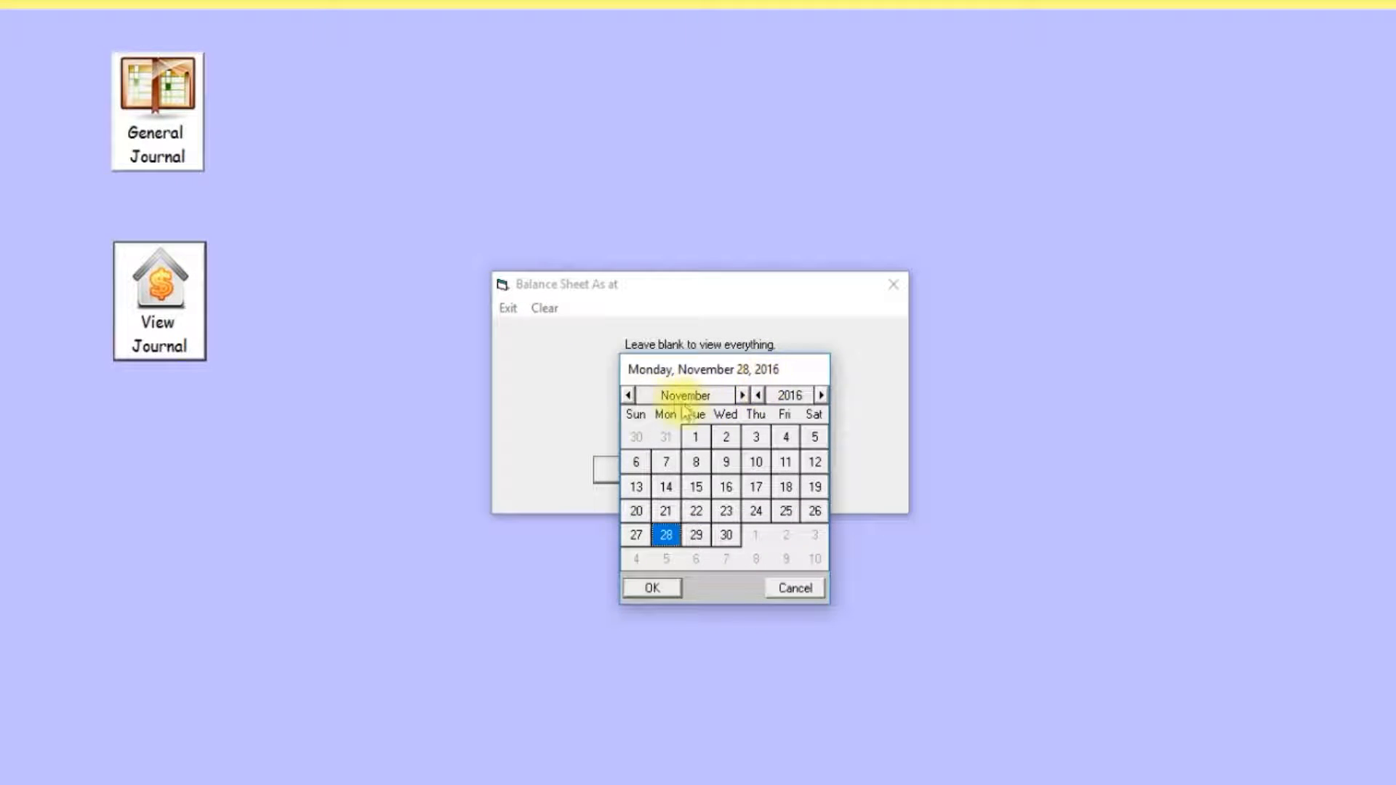
pyautogui.click(630, 396)
pyautogui.click(695, 487)
pyautogui.click(698, 494)
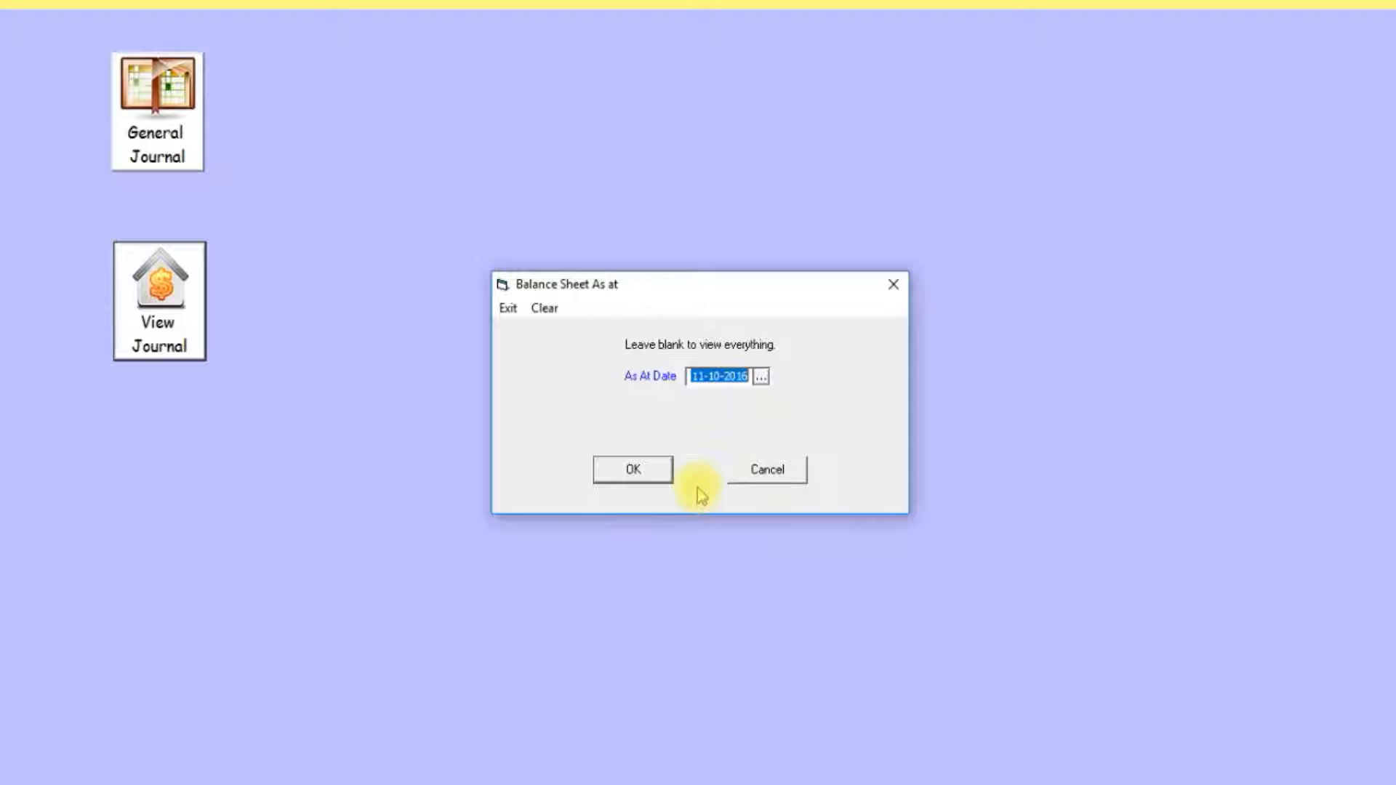
pyautogui.click(775, 475)
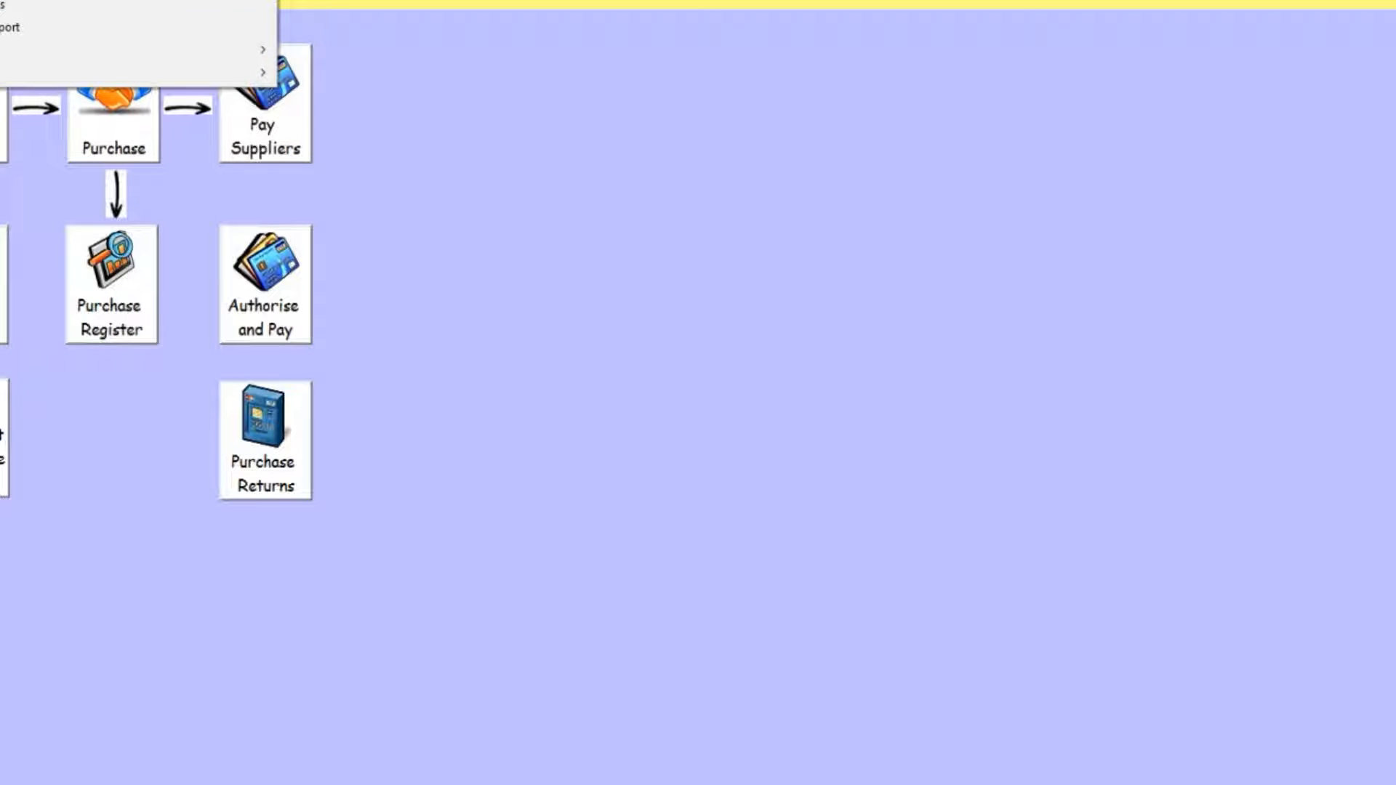
pyautogui.moveTo(73, 50)
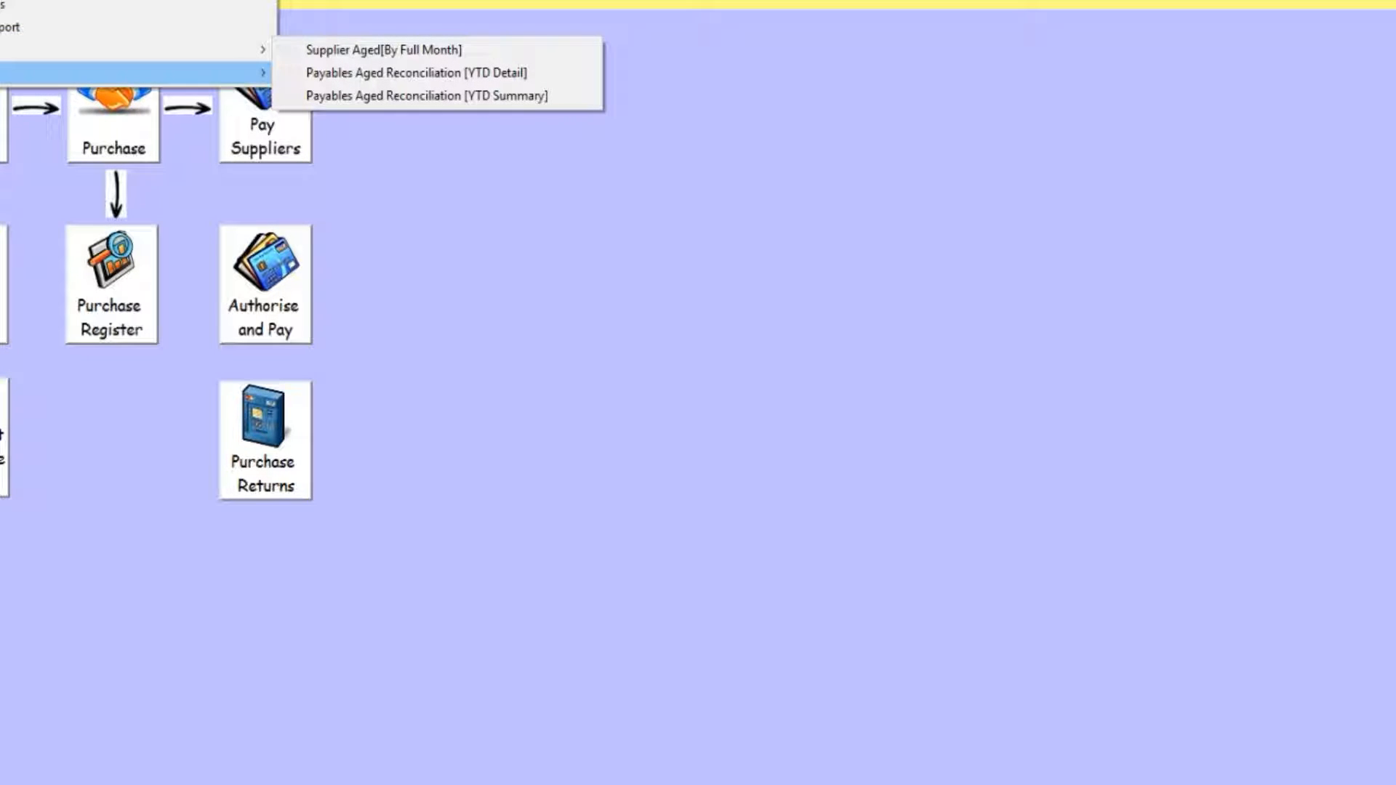
pyautogui.moveTo(269, 72)
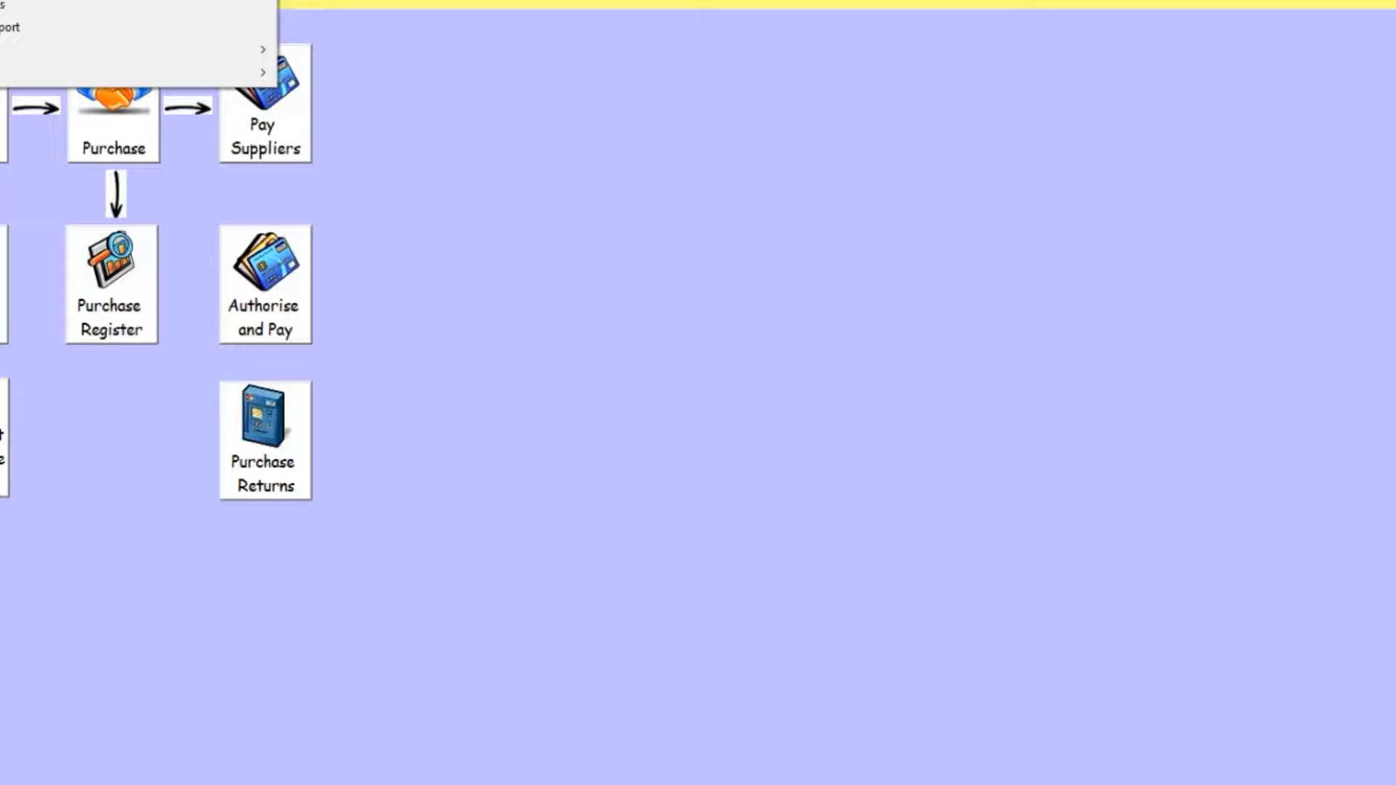
# - Open the Supplier Invoice Statements by Payment Due Date report, look over its print options, and close it
pyautogui.click(14, 2)
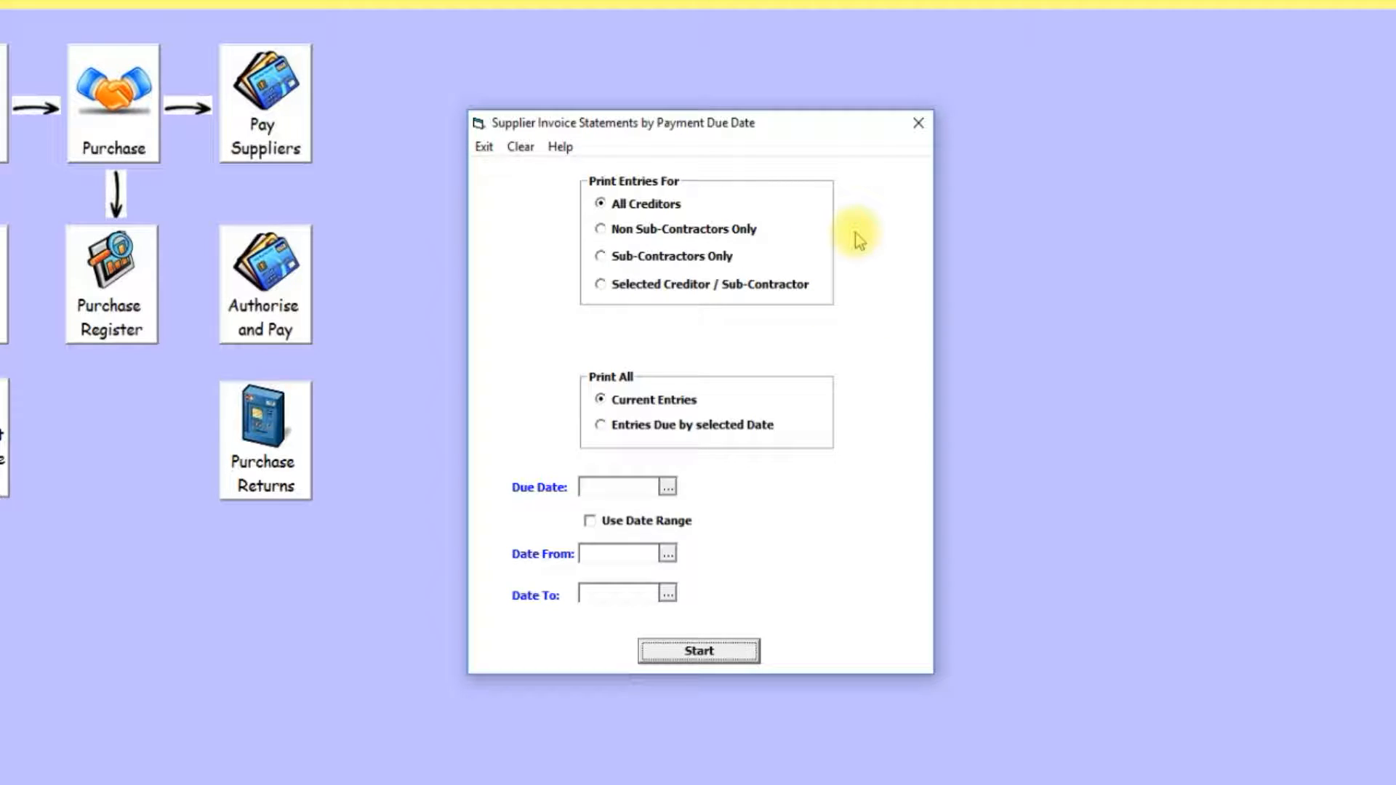
pyautogui.click(919, 124)
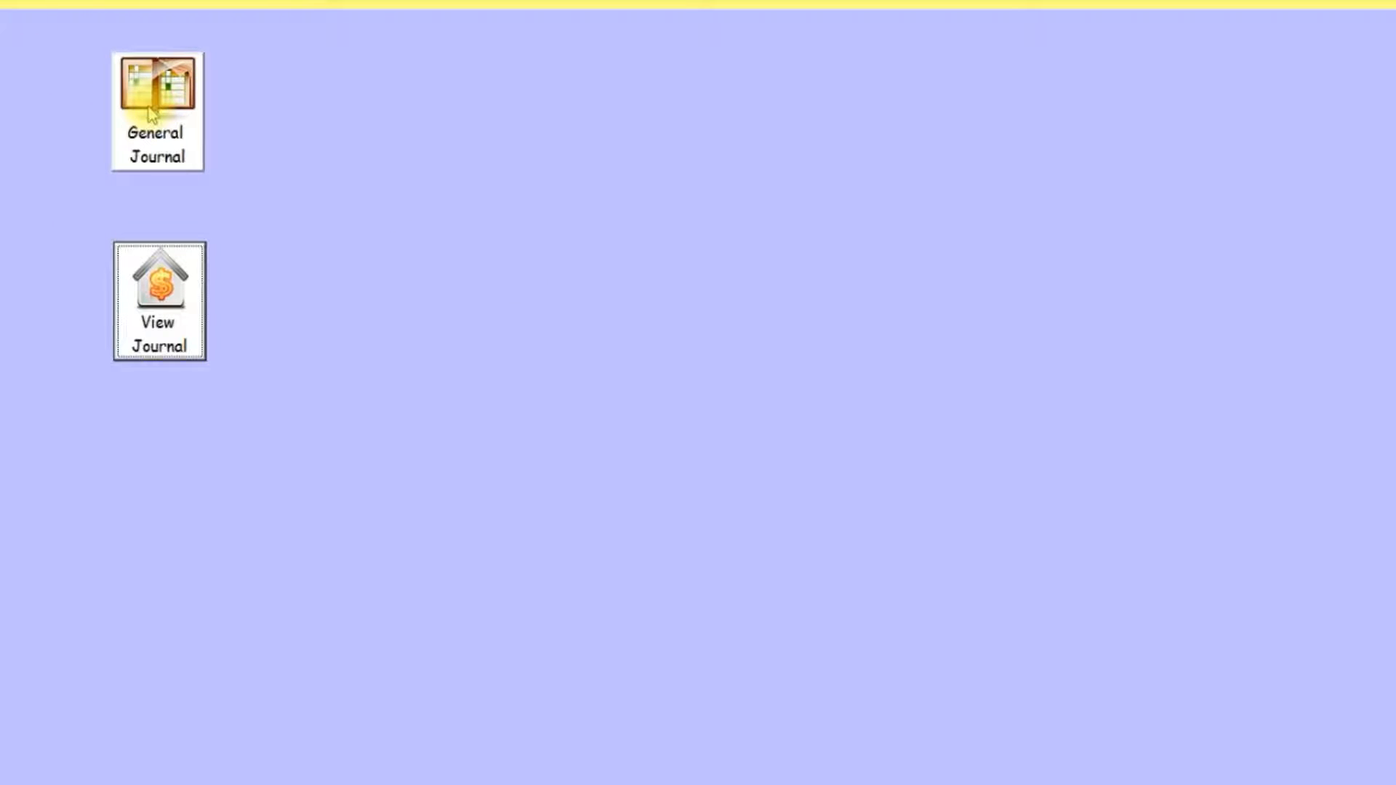
# - Open a blank General Journal entry and look over its account, debit, credit, job and cost centre columns
pyautogui.click(148, 107)
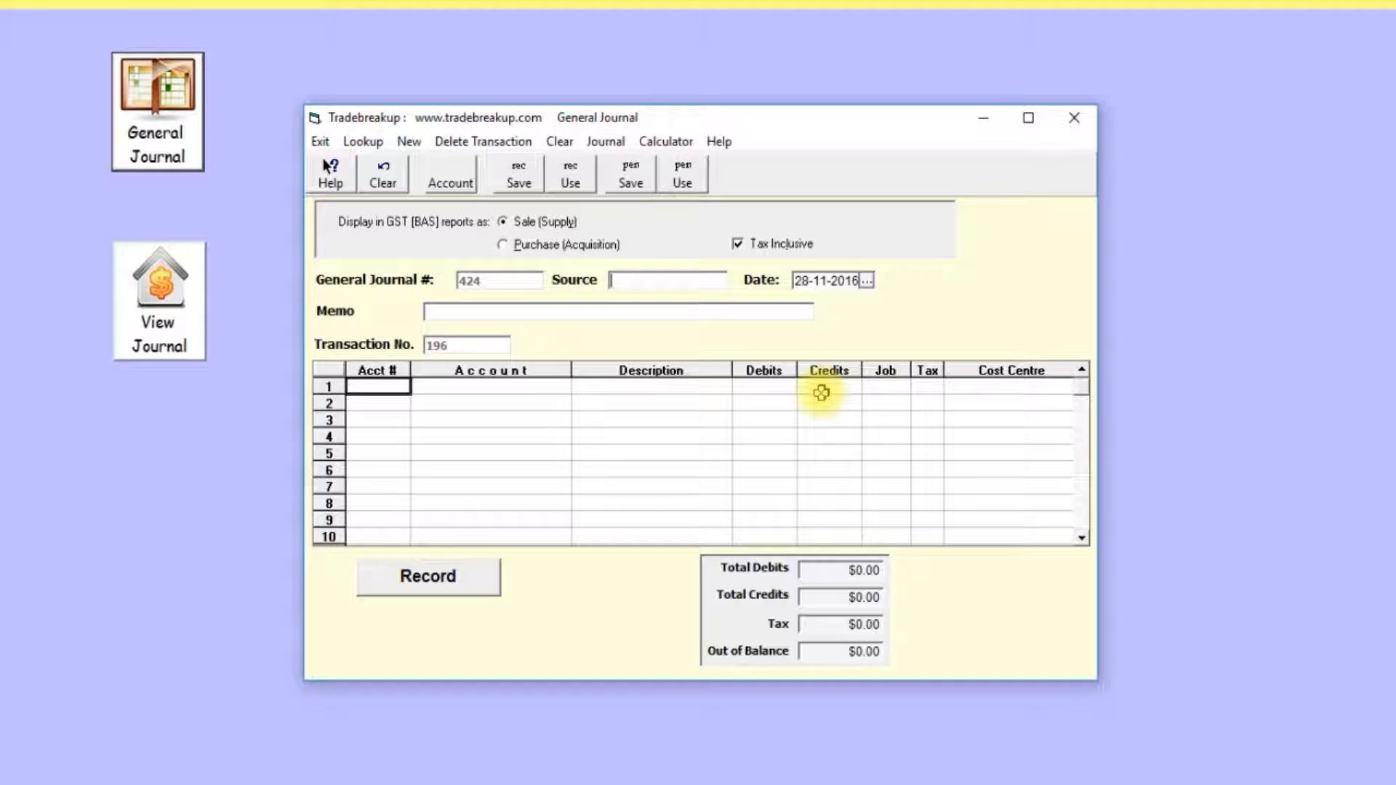
pyautogui.click(823, 388)
pyautogui.click(745, 386)
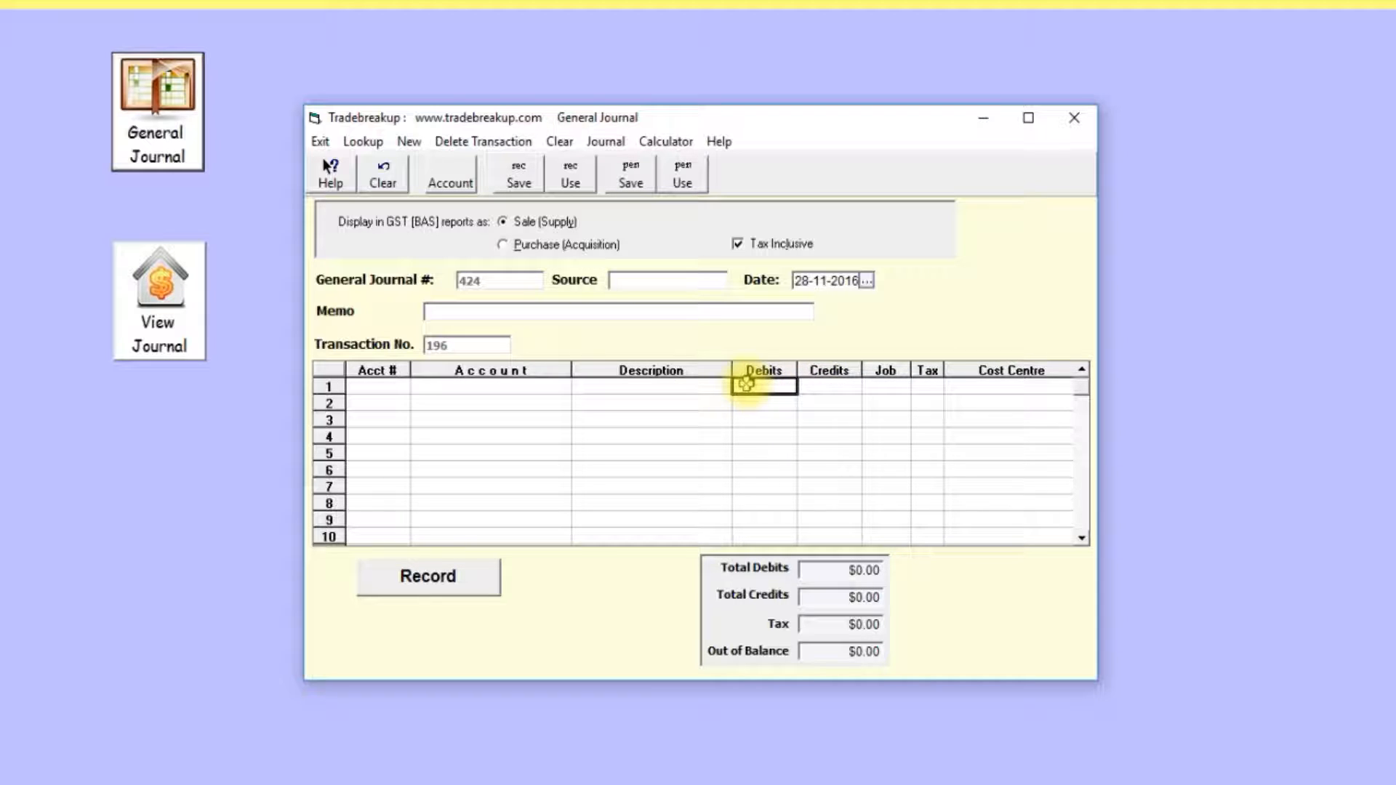
pyautogui.click(887, 385)
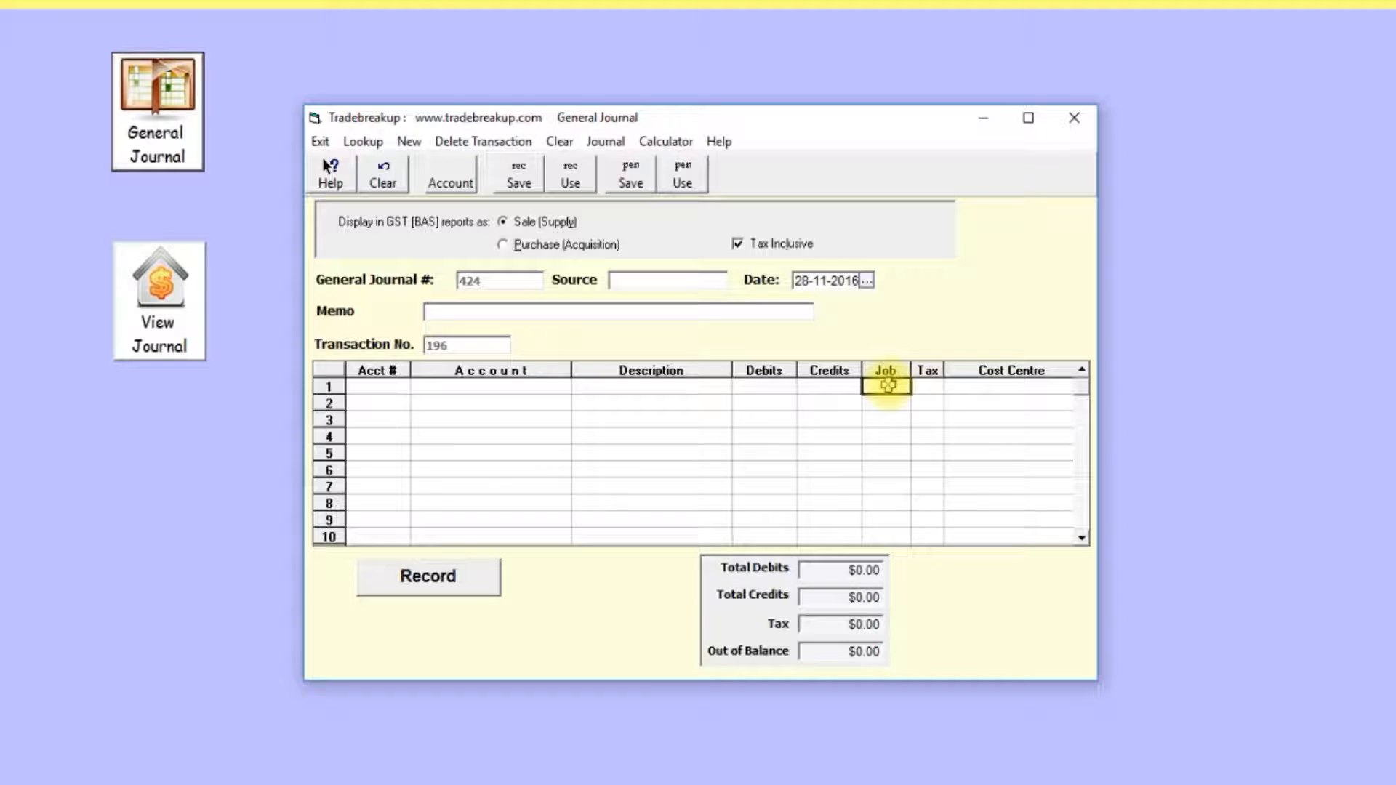
pyautogui.click(962, 389)
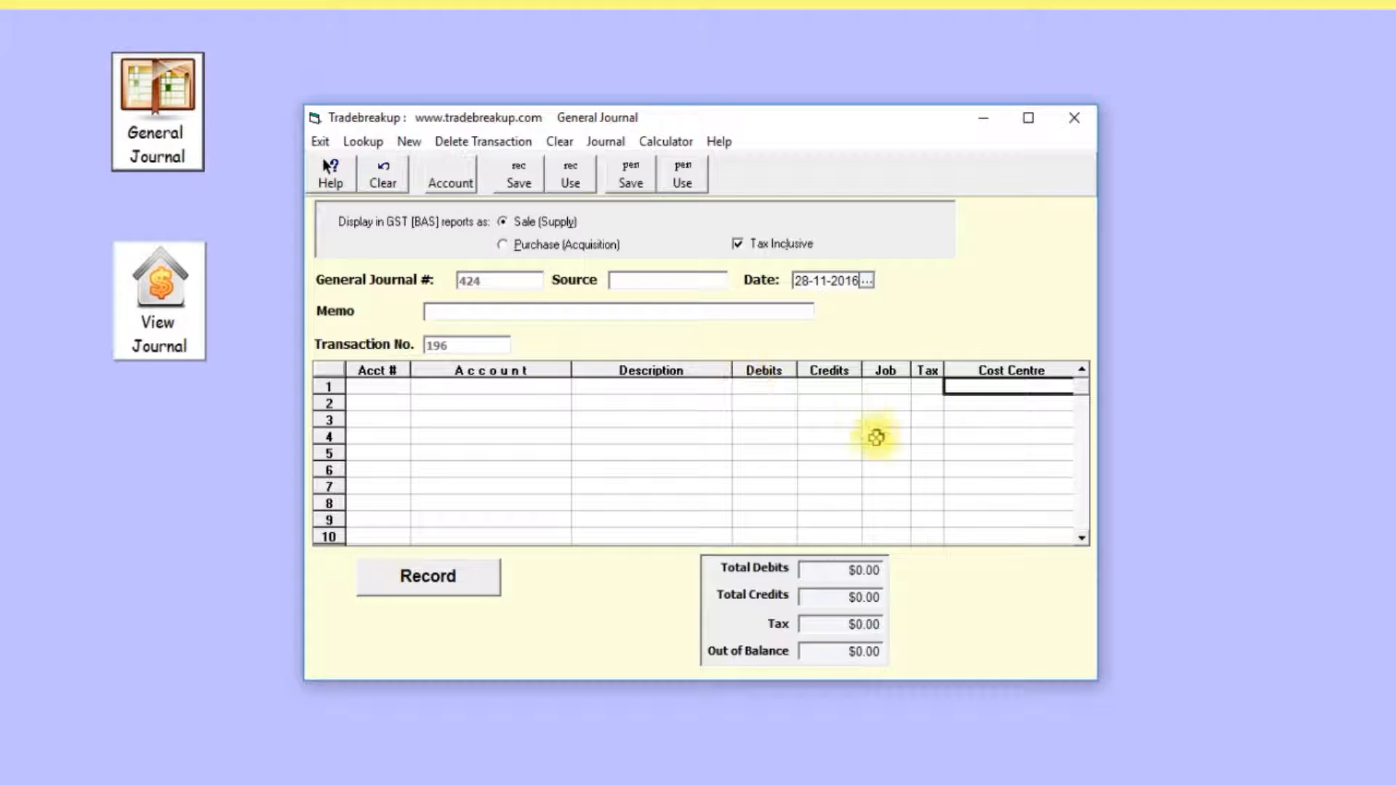
pyautogui.moveTo(458, 386); pyautogui.dragTo(471, 430)
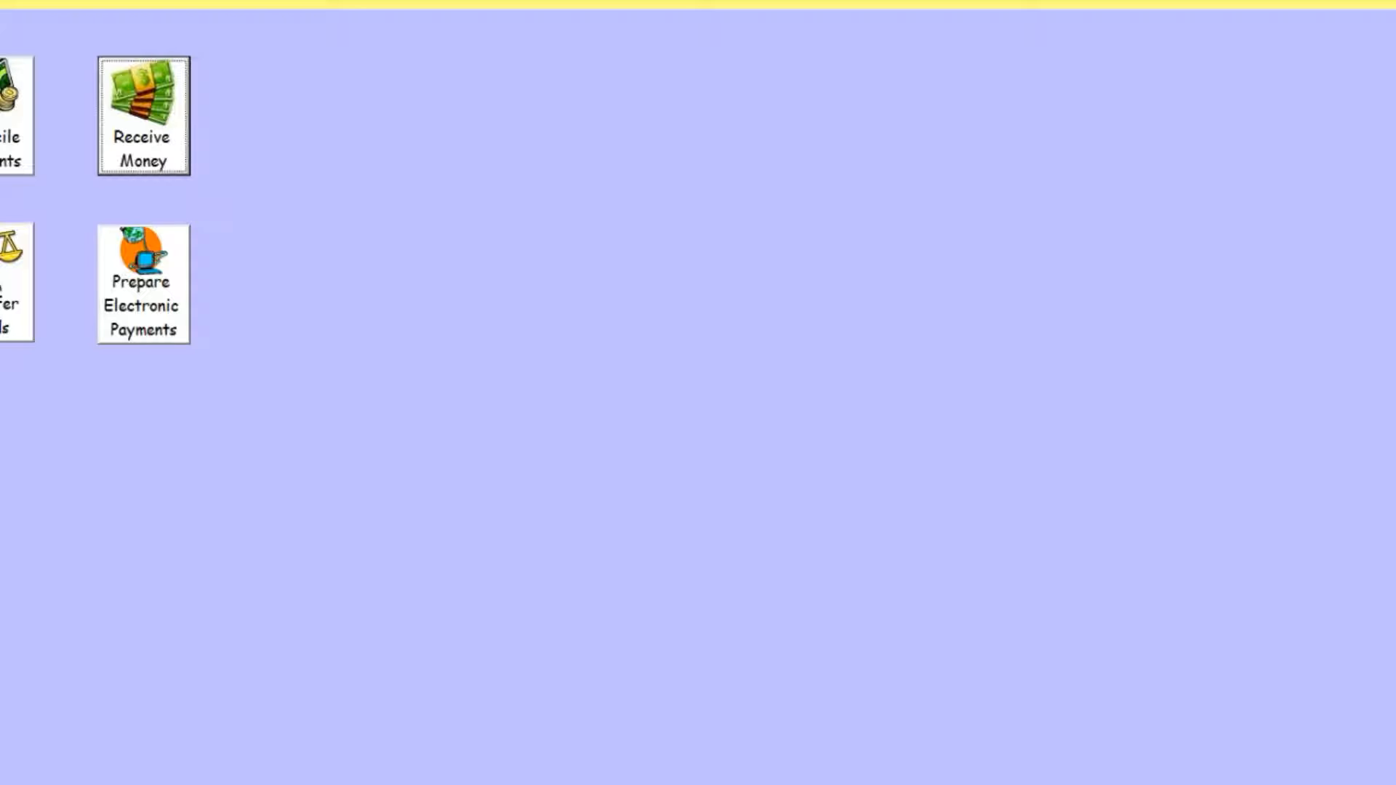
# - Open a payroll timesheet for the first listed employee and set the first line's payroll item to Time & Half
pyautogui.click(14, 273)
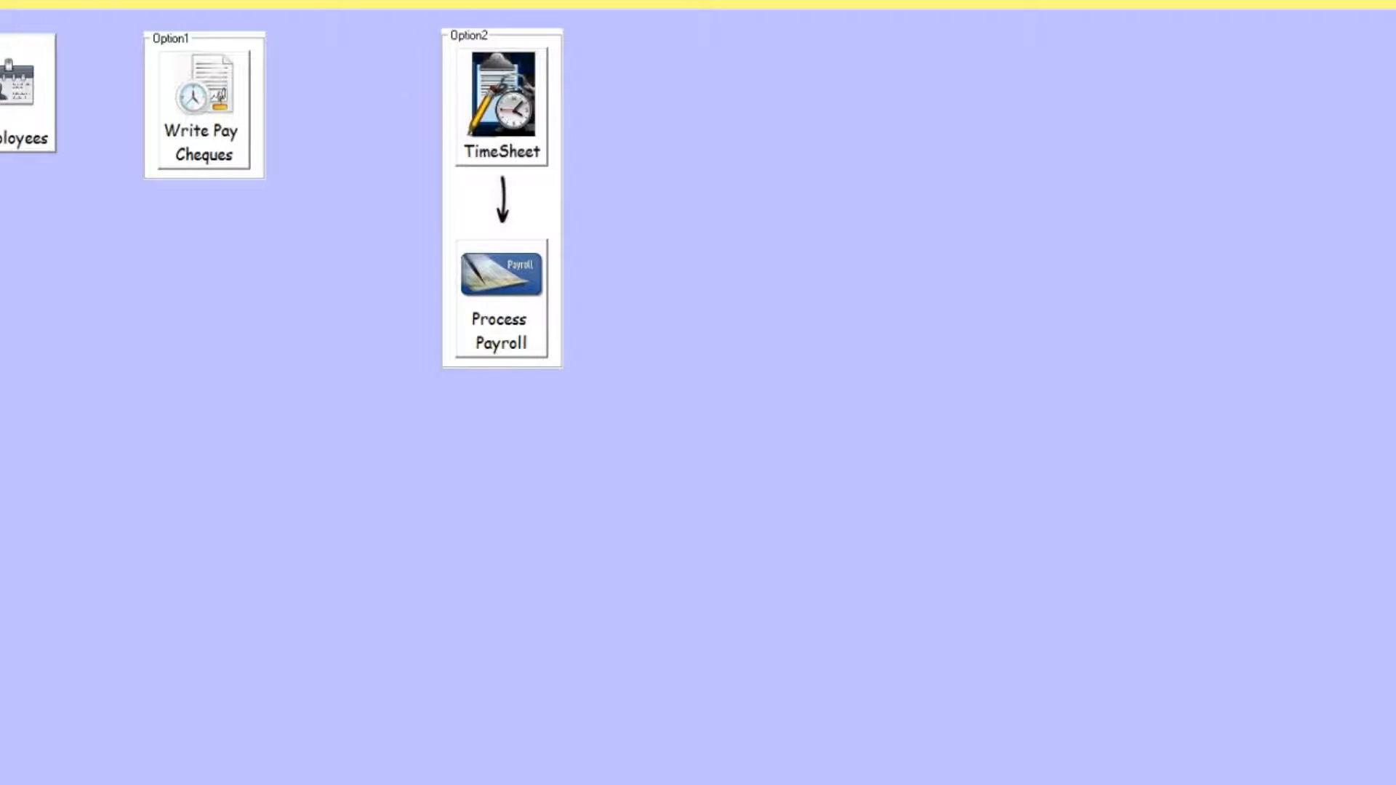
pyautogui.click(512, 108)
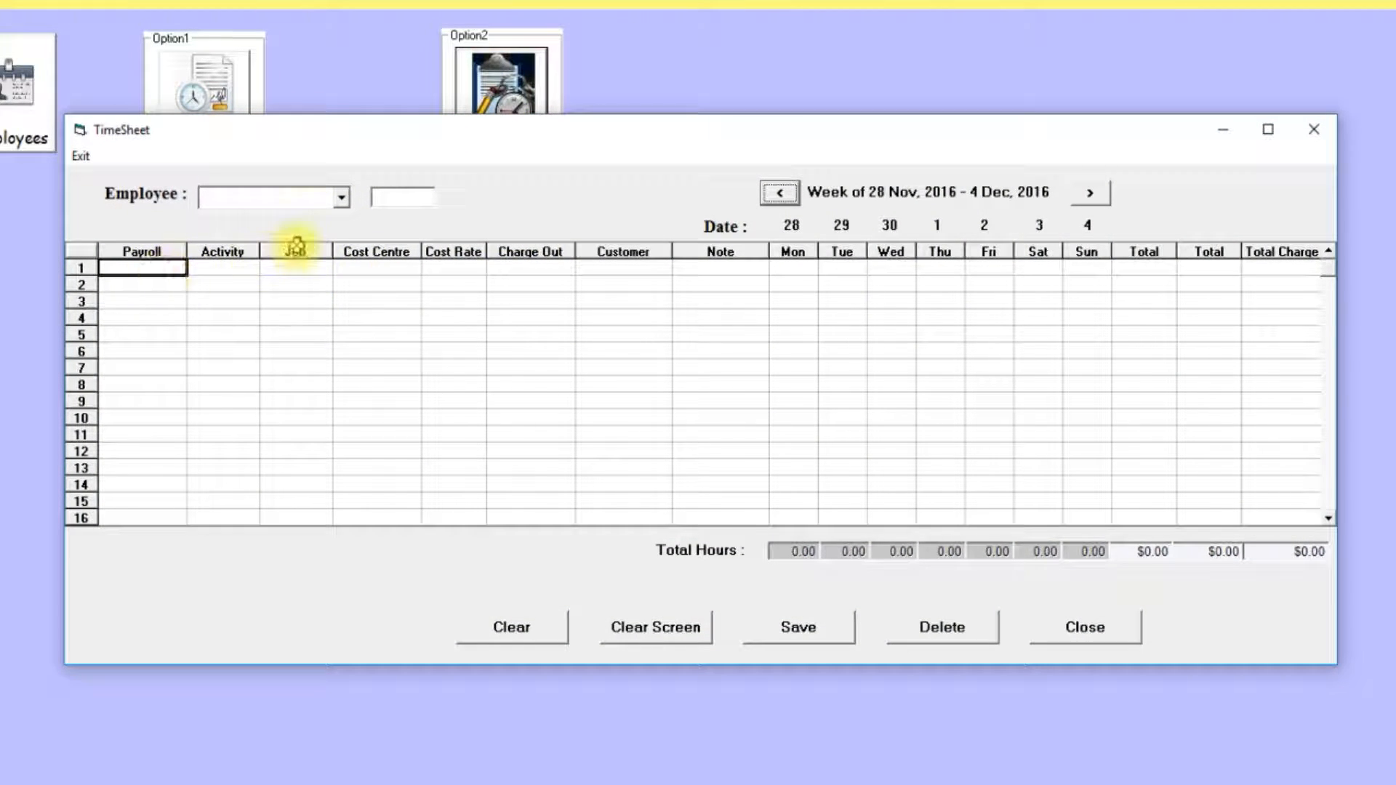
pyautogui.click(342, 198)
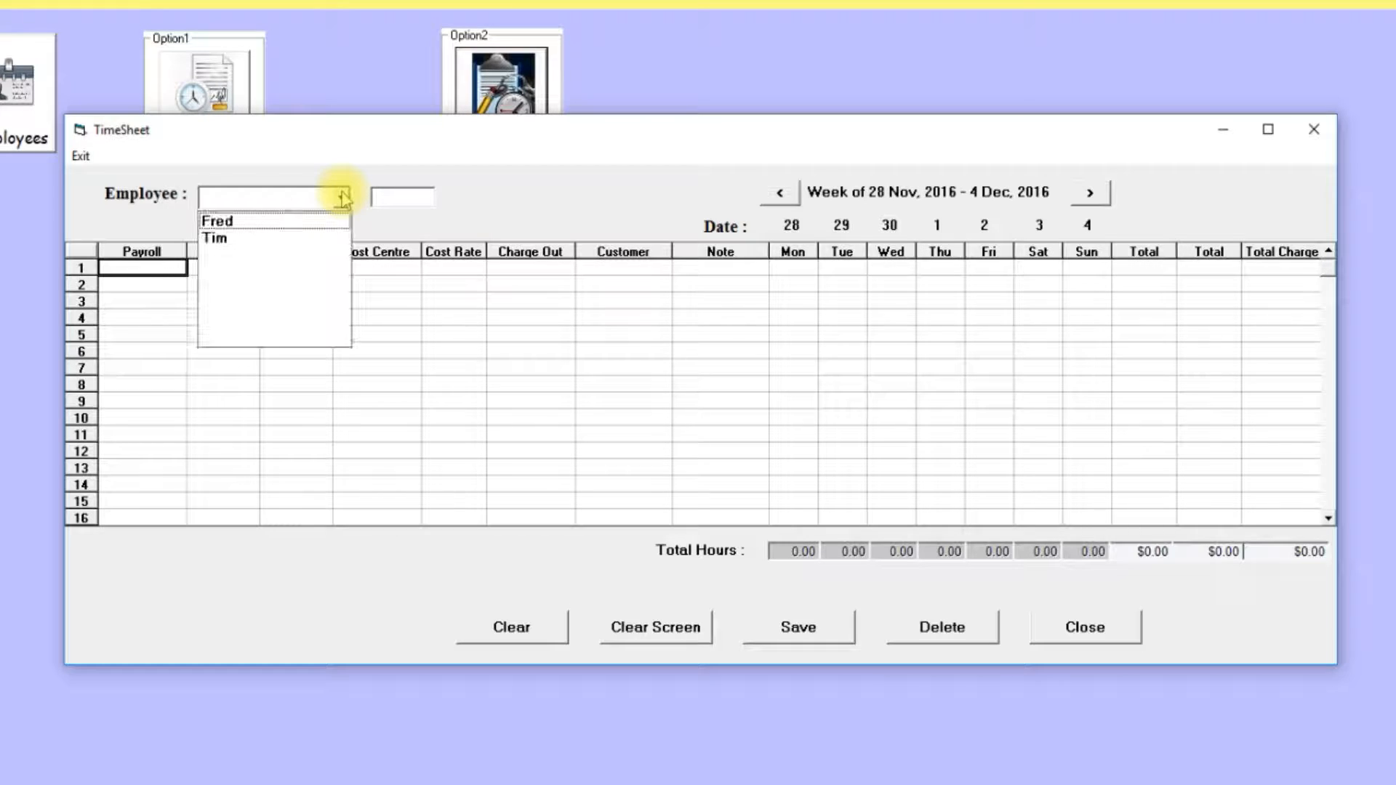
pyautogui.click(268, 219)
pyautogui.doubleClick(138, 270)
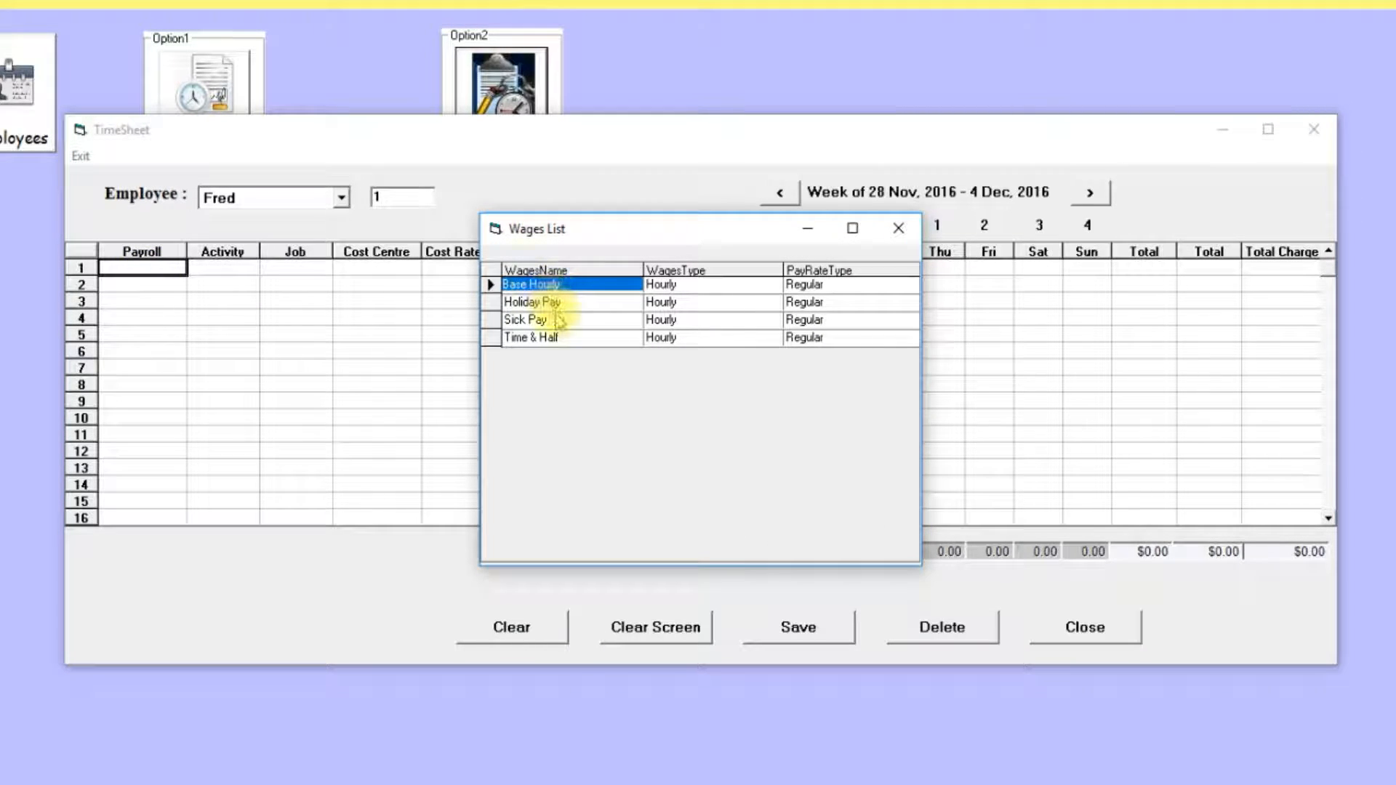
pyautogui.doubleClick(547, 339)
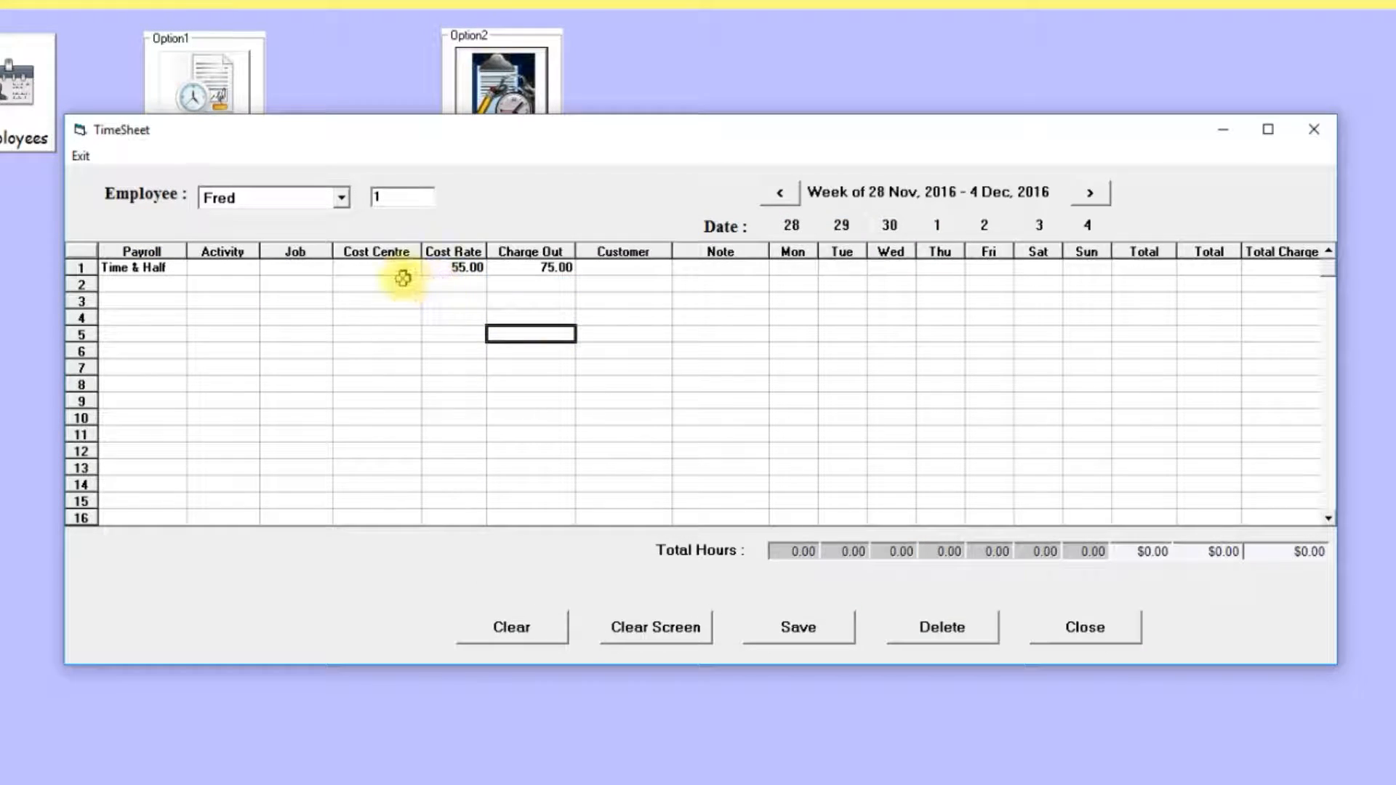
# - Assign the timesheet line to job J1014 and the Earthworks cost centre
pyautogui.click(303, 267)
pyautogui.doubleClick(304, 267)
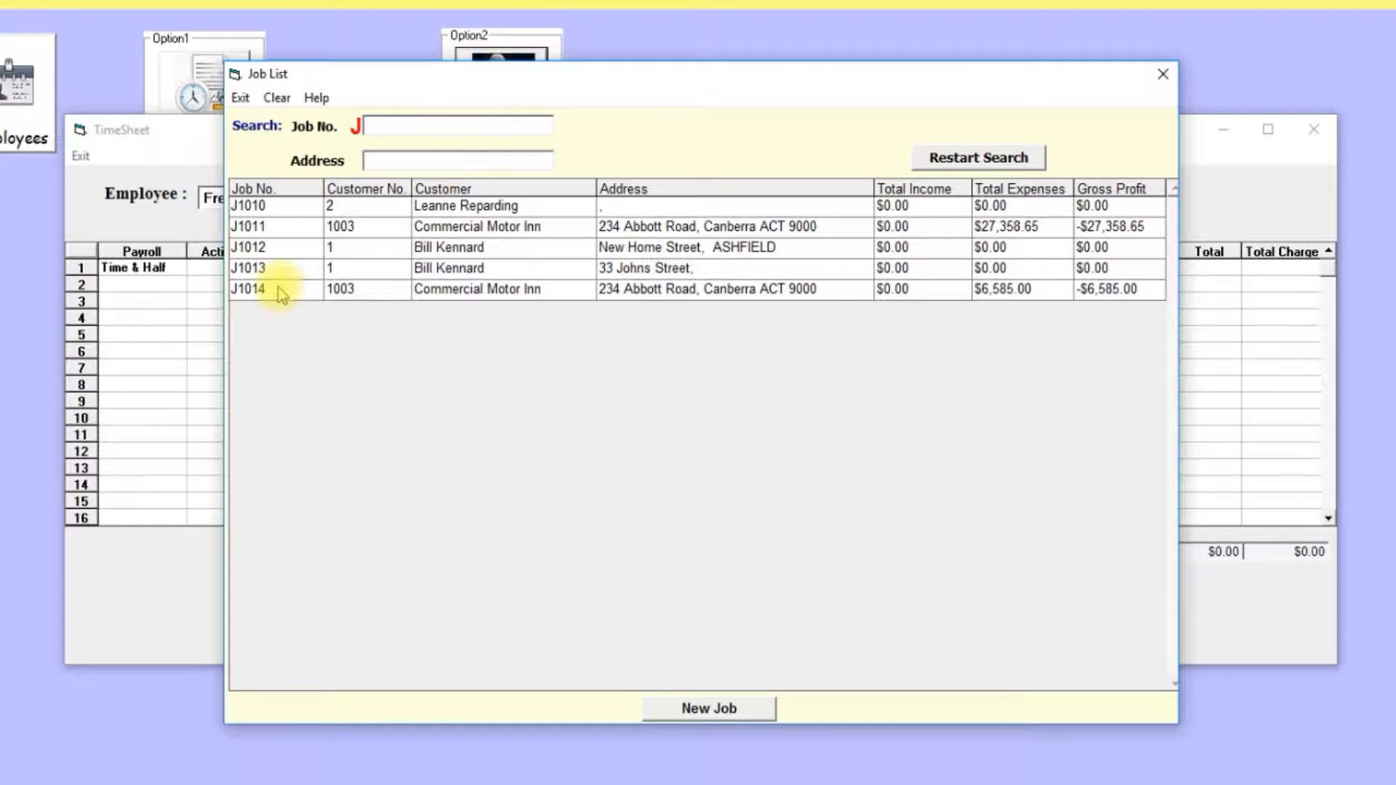
pyautogui.doubleClick(280, 287)
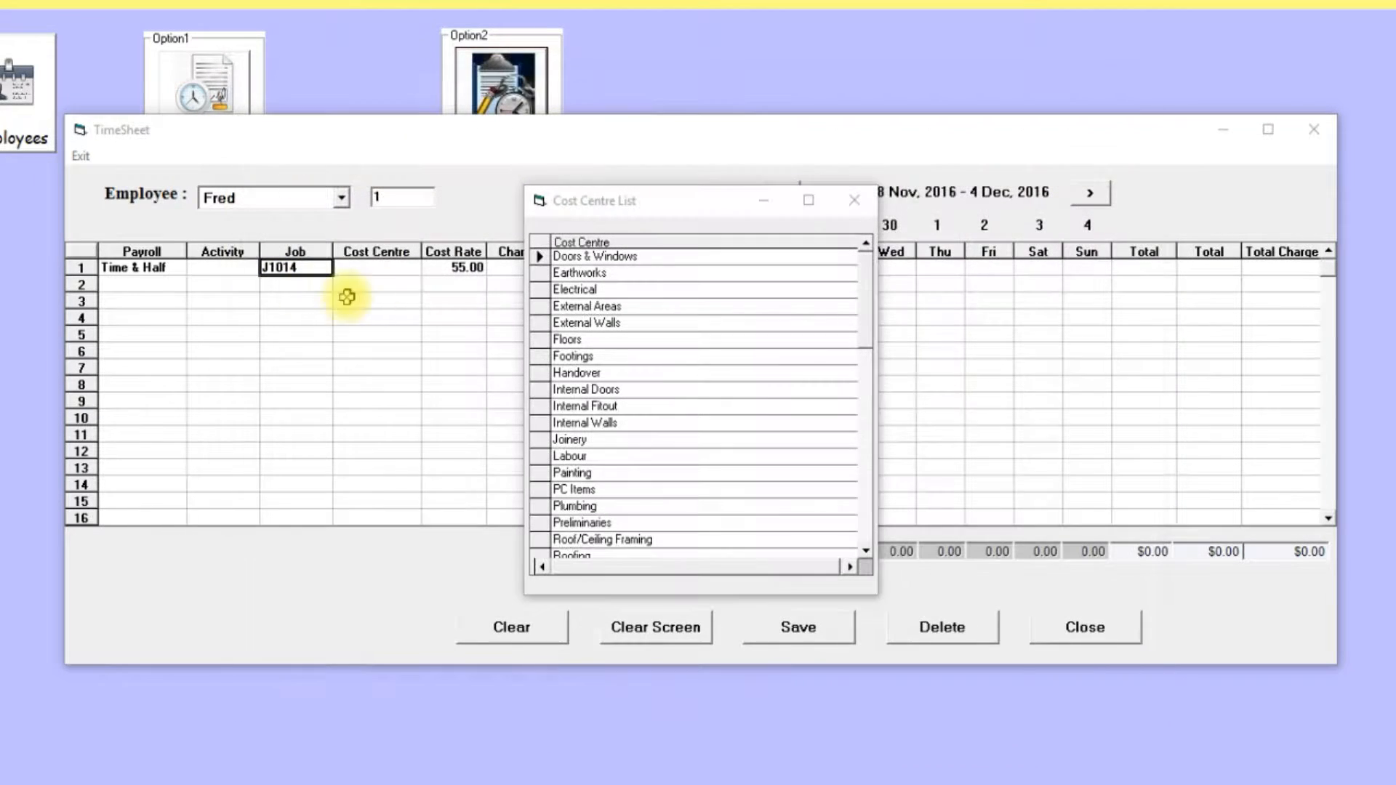
pyautogui.doubleClick(578, 273)
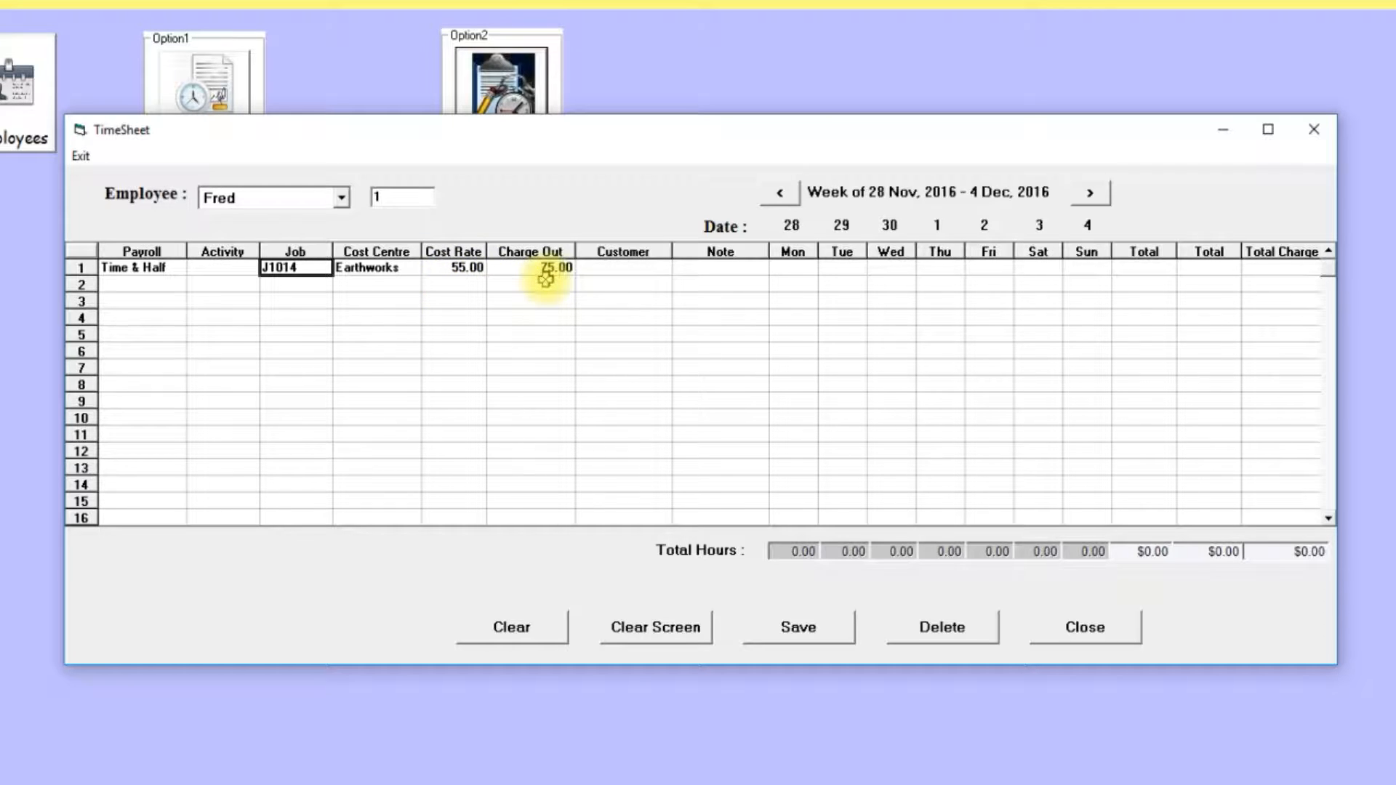
# - Enter 6 hours on Monday, 6 on Tuesday, 4 on Thursday and 8 on Friday, and save the timesheet
pyautogui.click(793, 266)
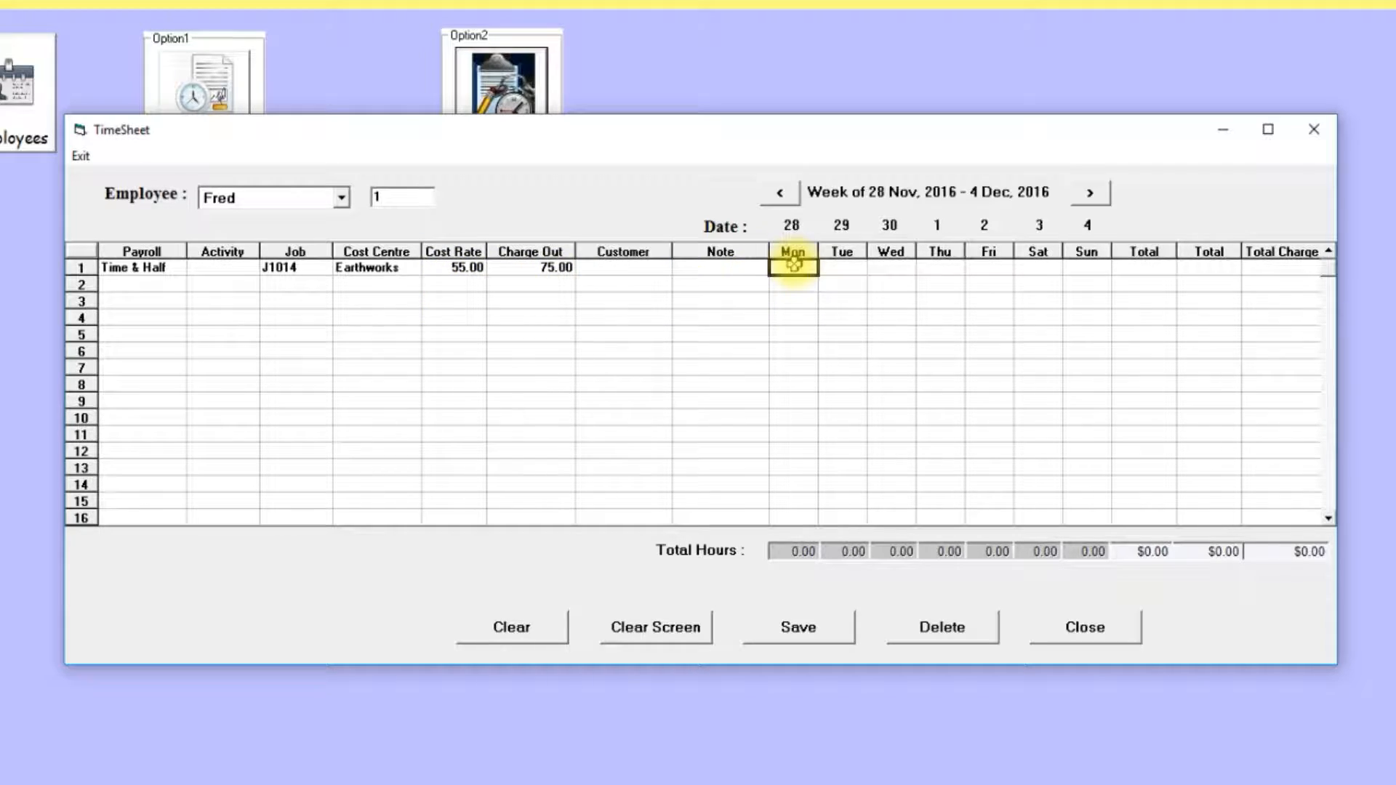
pyautogui.write('6')
pyautogui.click(846, 271)
pyautogui.write('6')
pyautogui.click(925, 270)
pyautogui.write('4')
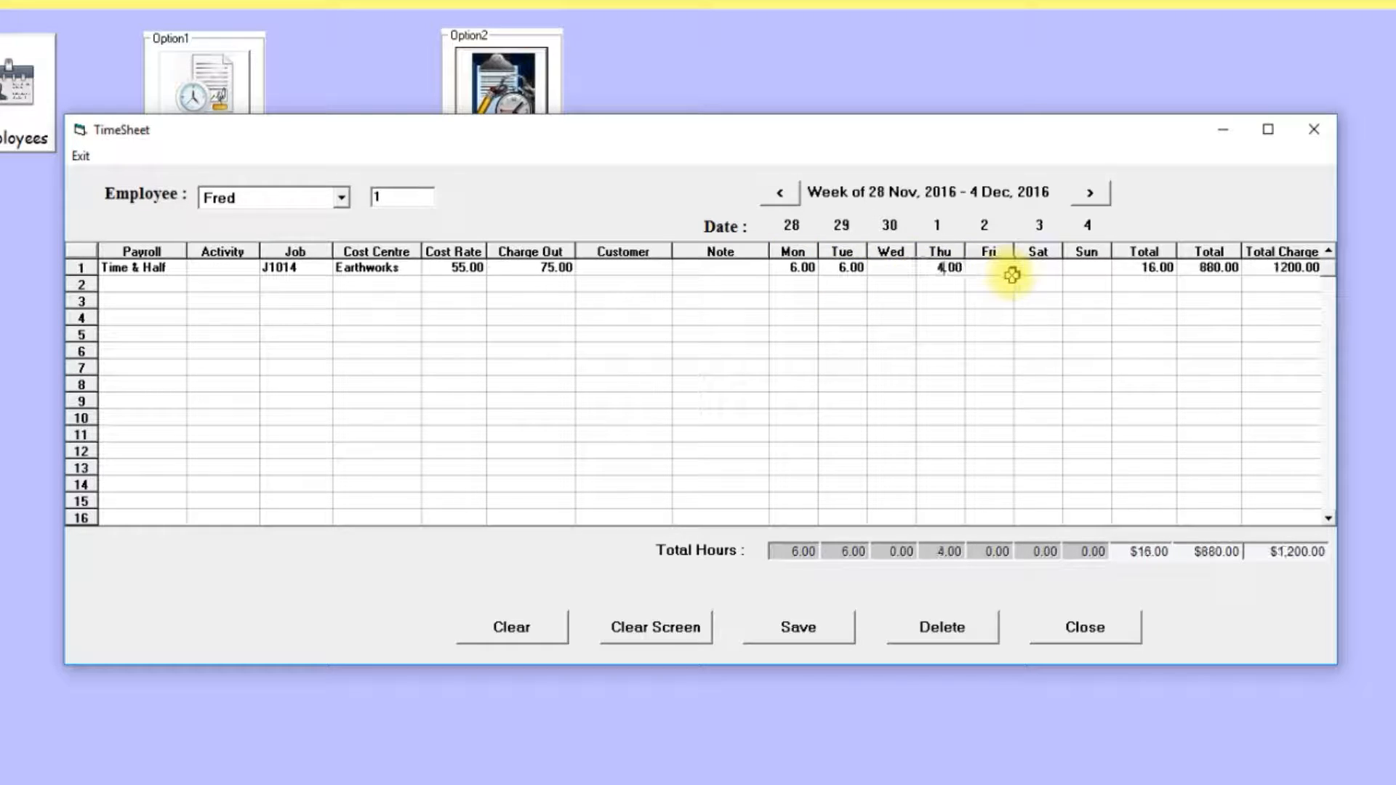
pyautogui.click(989, 270)
pyautogui.write('8')
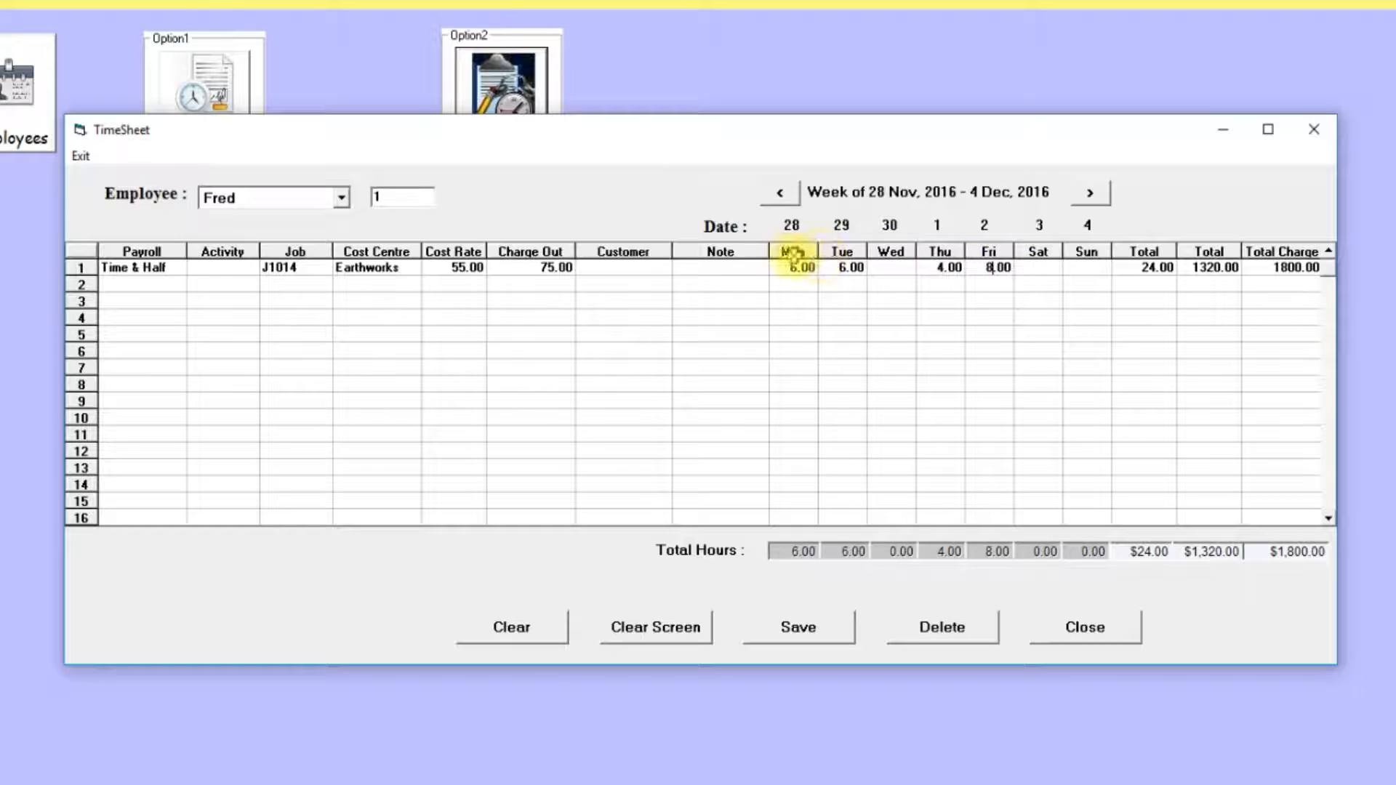
pyautogui.click(894, 355)
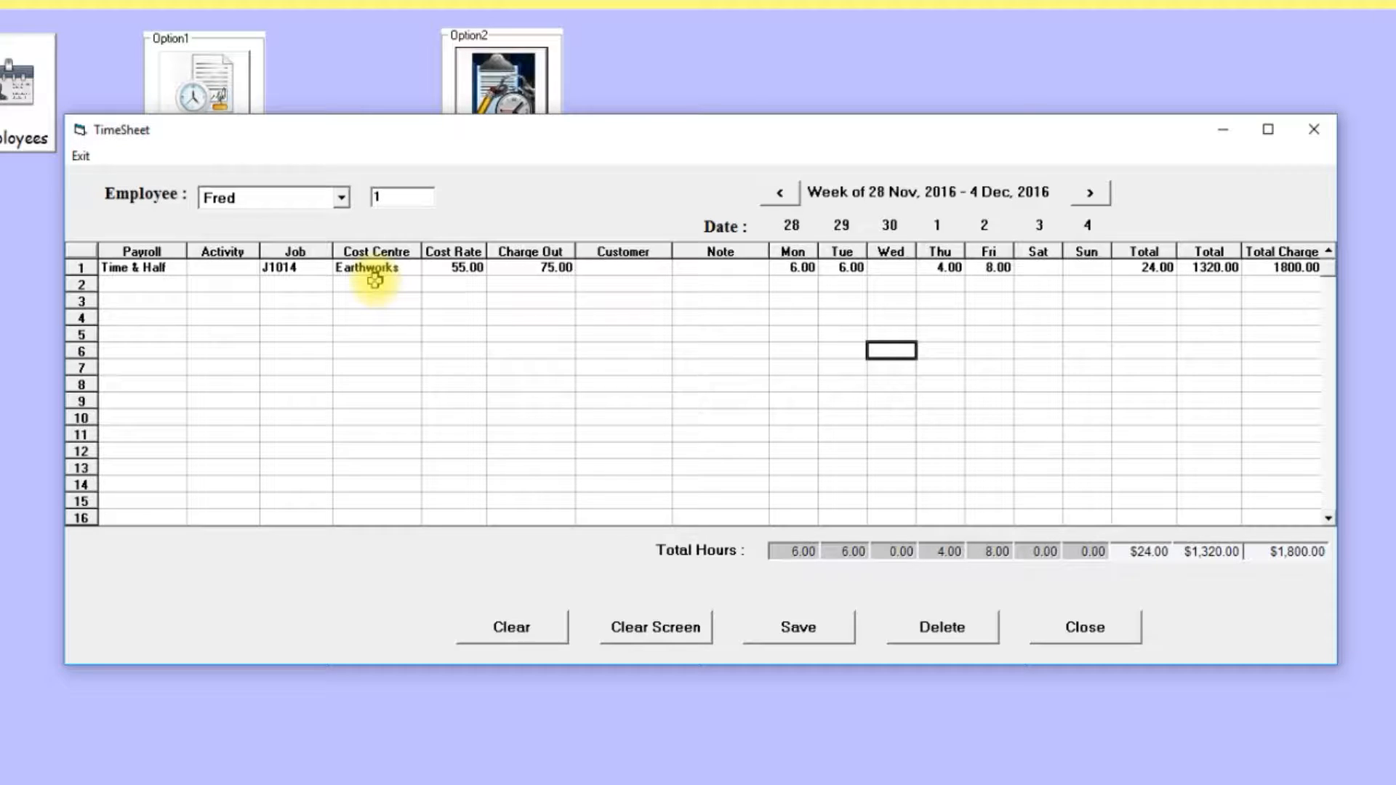
pyautogui.click(798, 625)
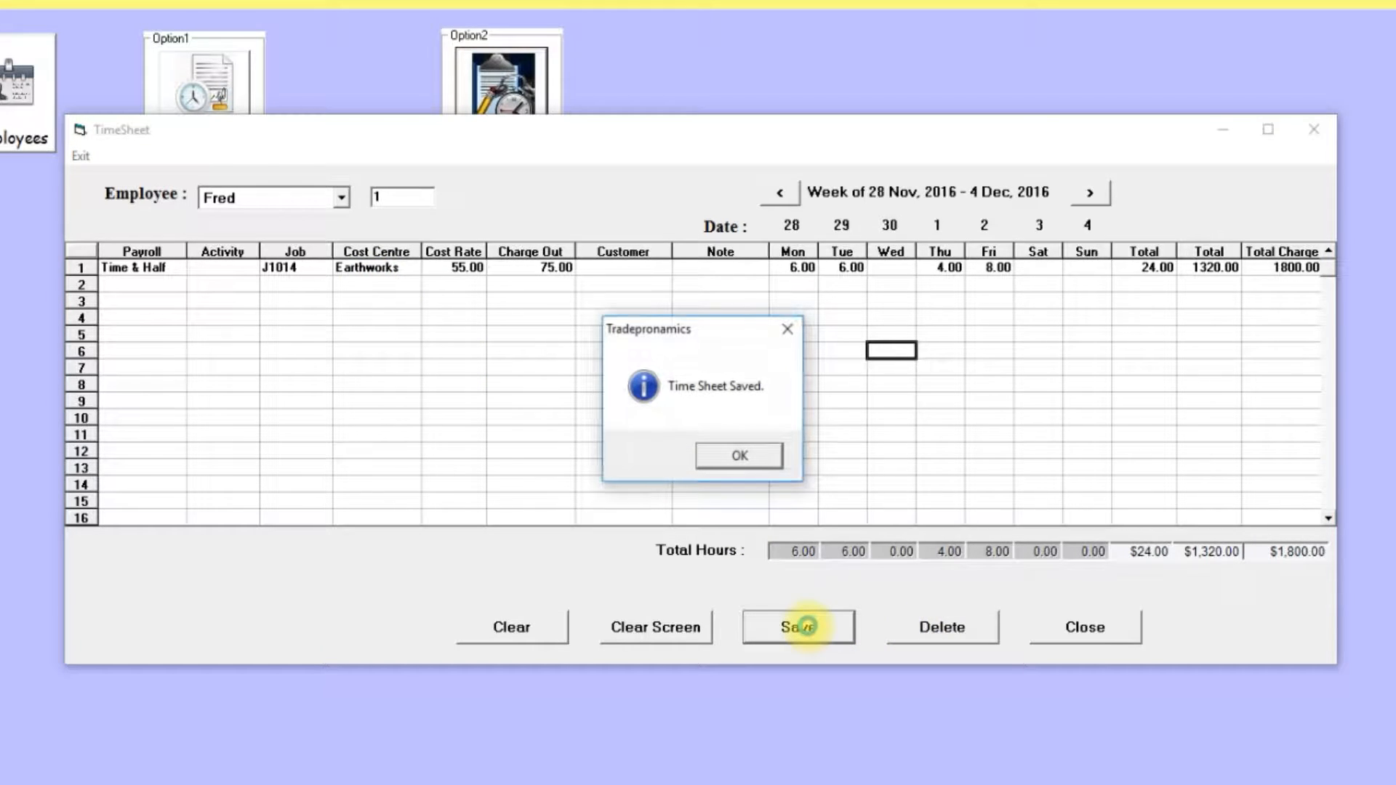
pyautogui.click(747, 456)
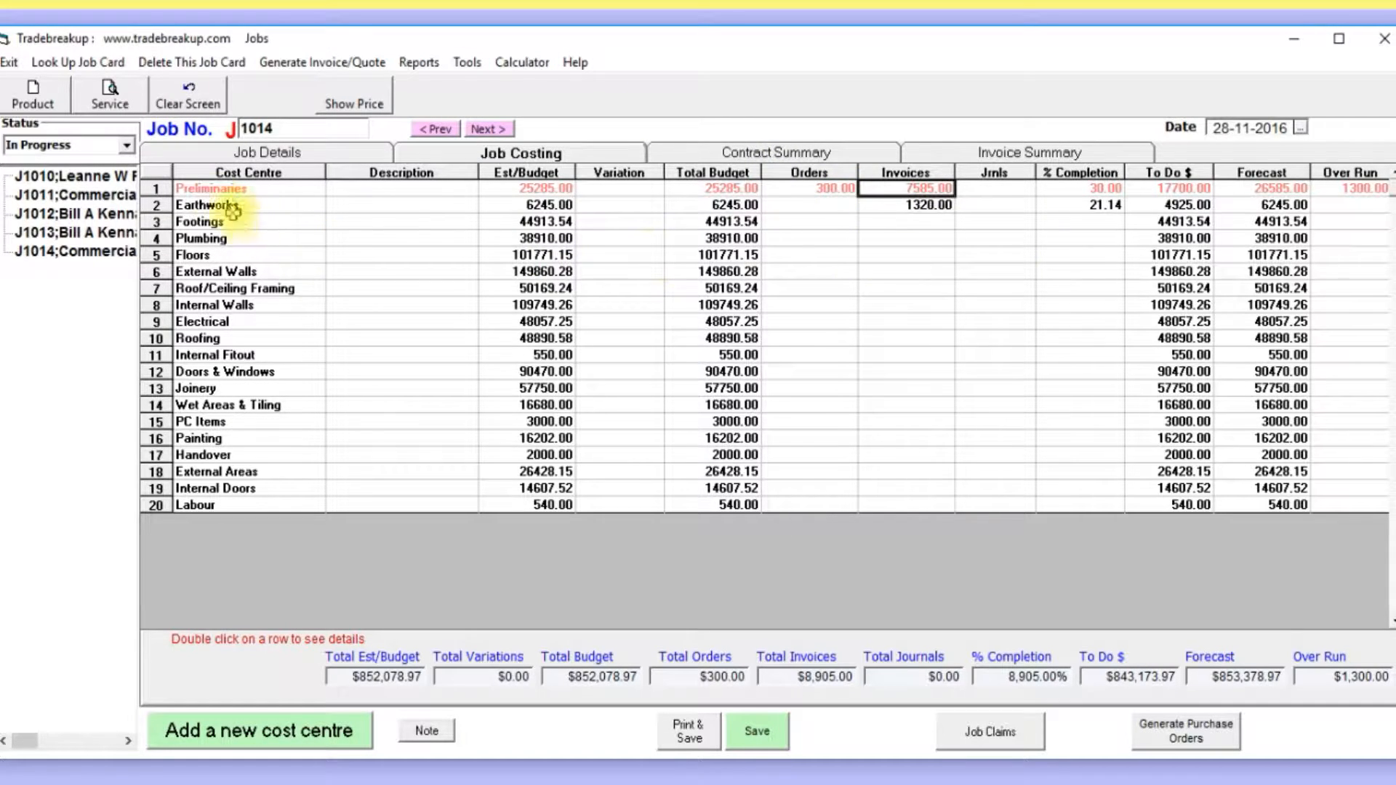
# - Examine the entries behind job J1014's Earthworks cost centre and the payroll time sheet line in its job details
pyautogui.doubleClick(929, 204)
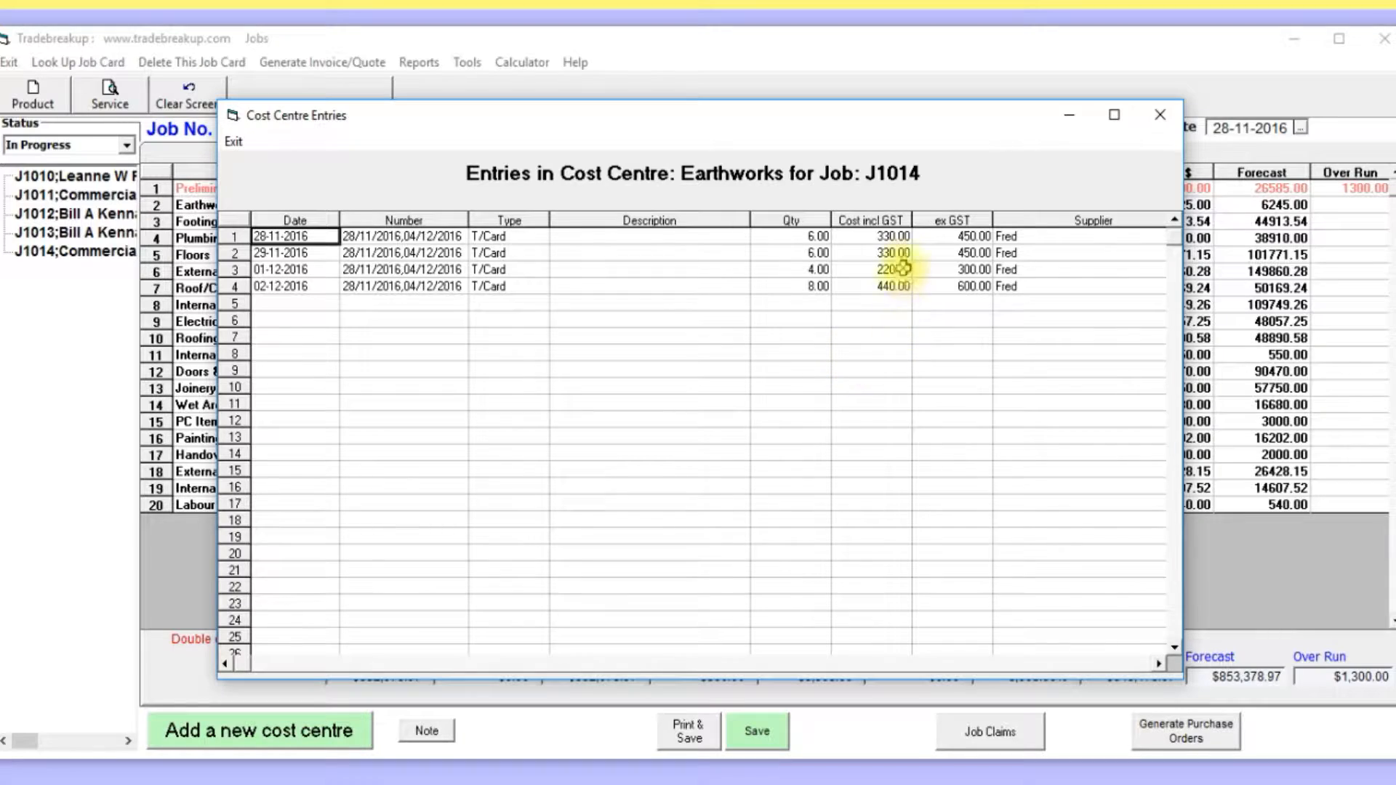
pyautogui.click(235, 142)
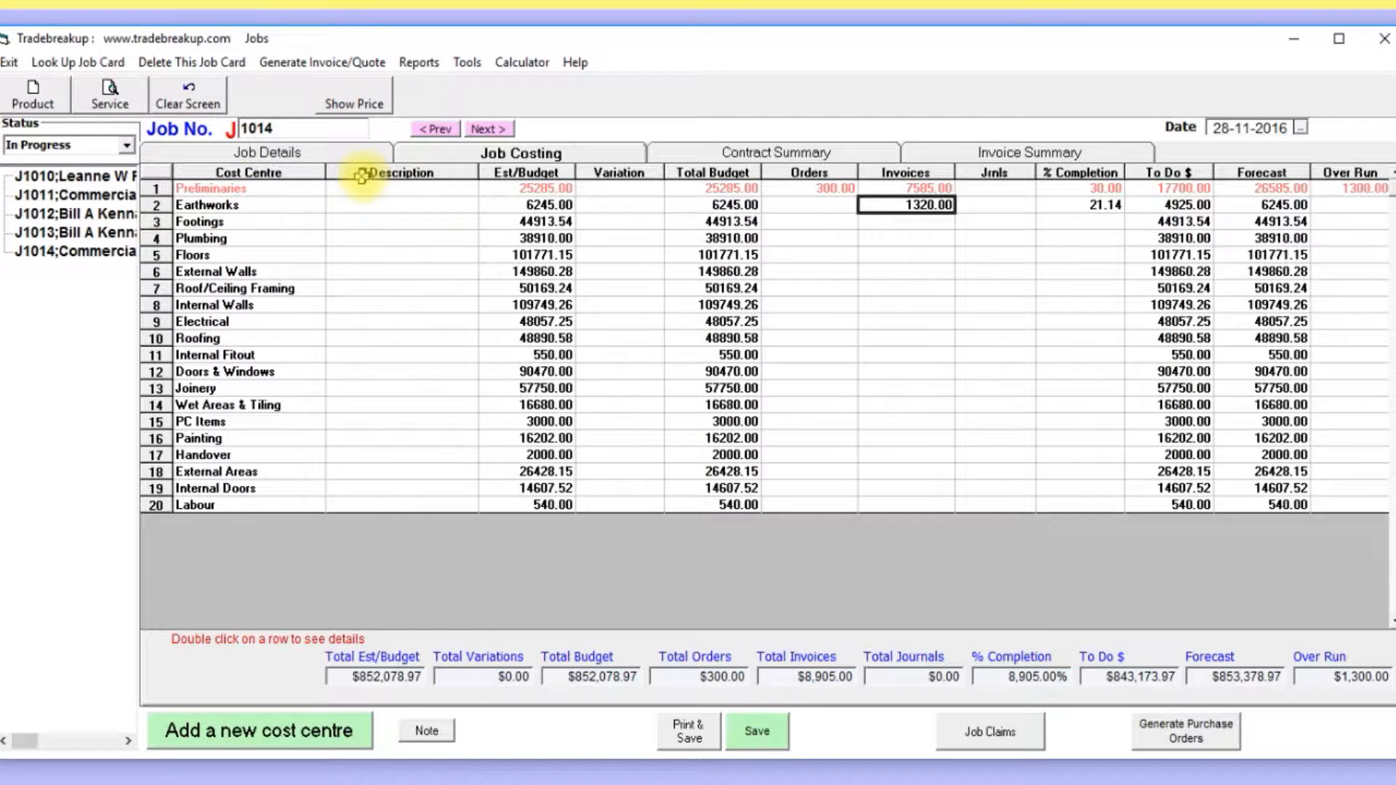
pyautogui.click(334, 154)
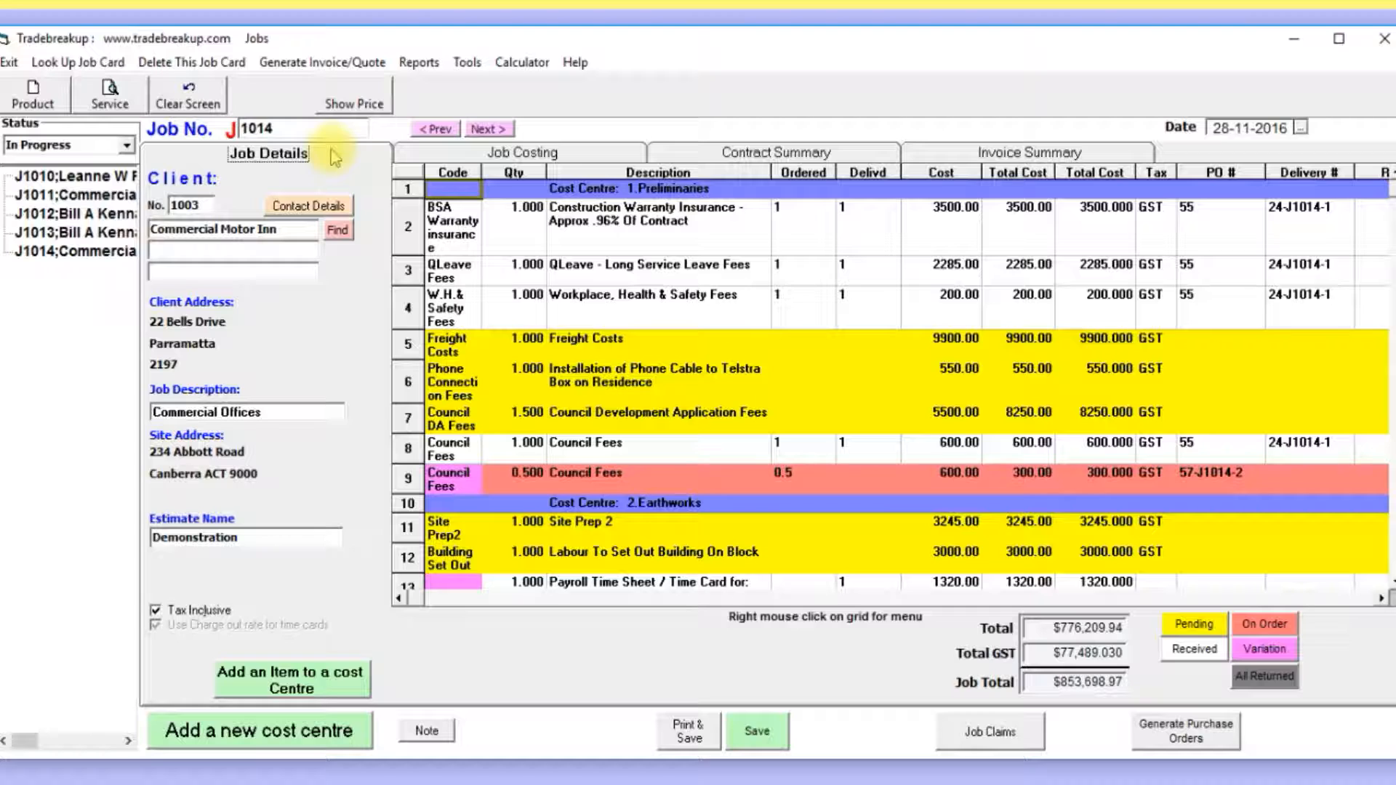
pyautogui.scroll(-1, 738, 378)
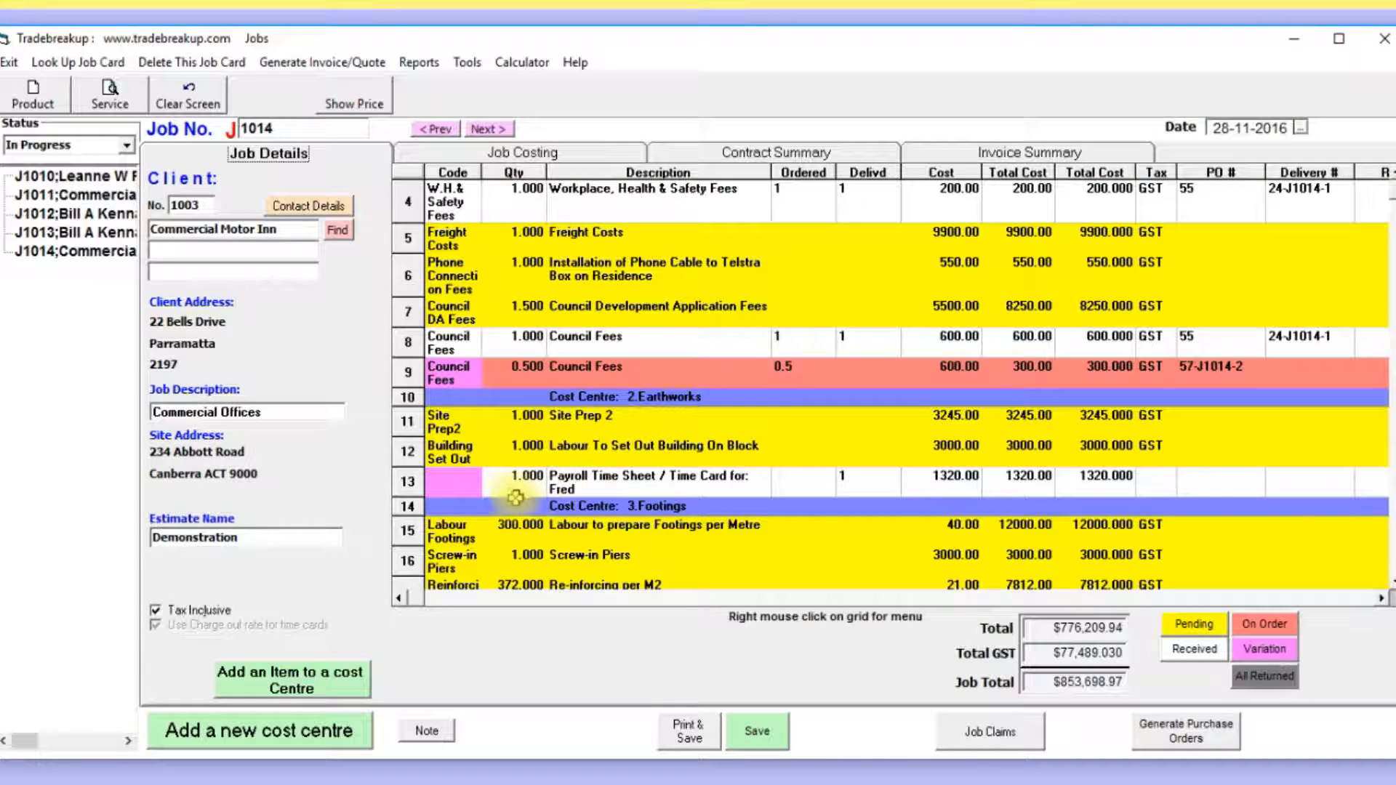
pyautogui.click(610, 480)
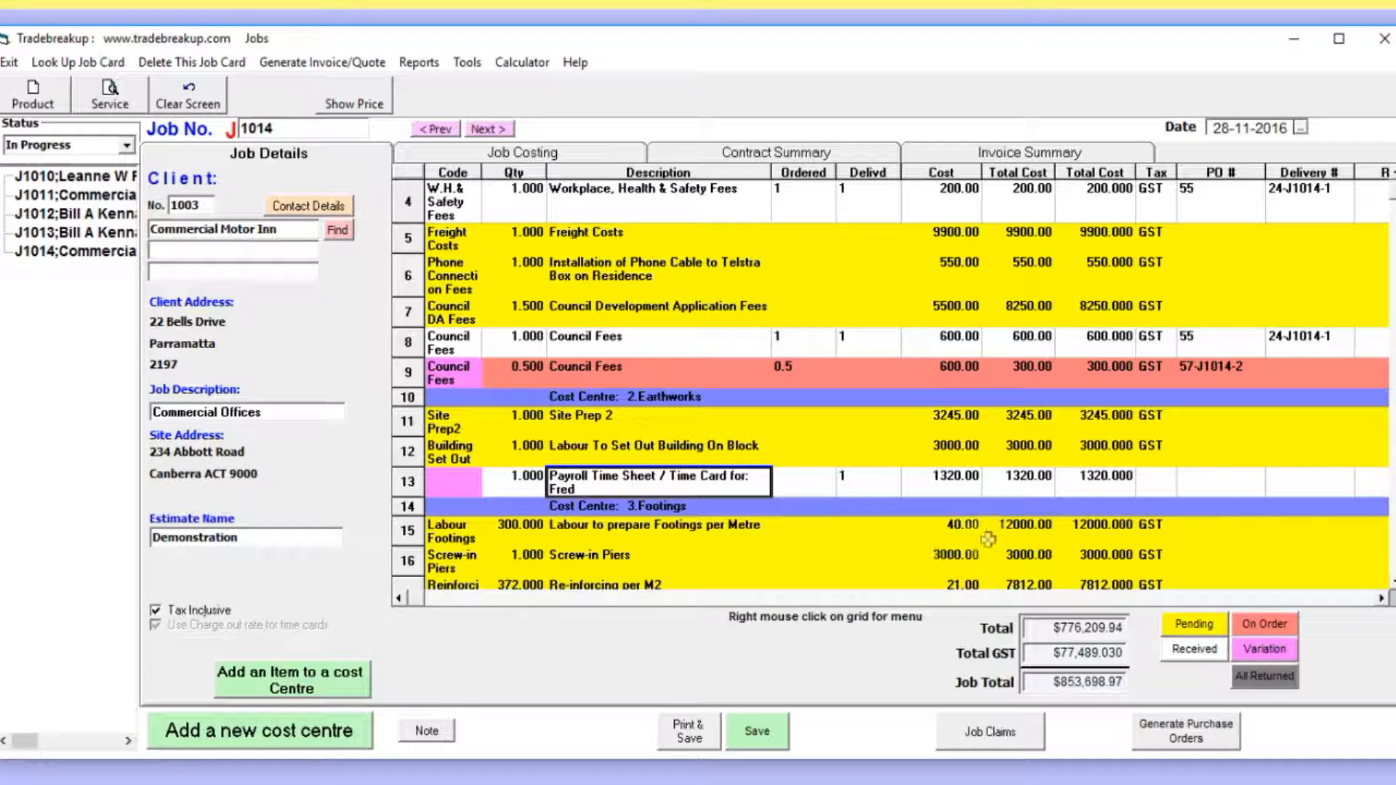
pyautogui.click(1090, 479)
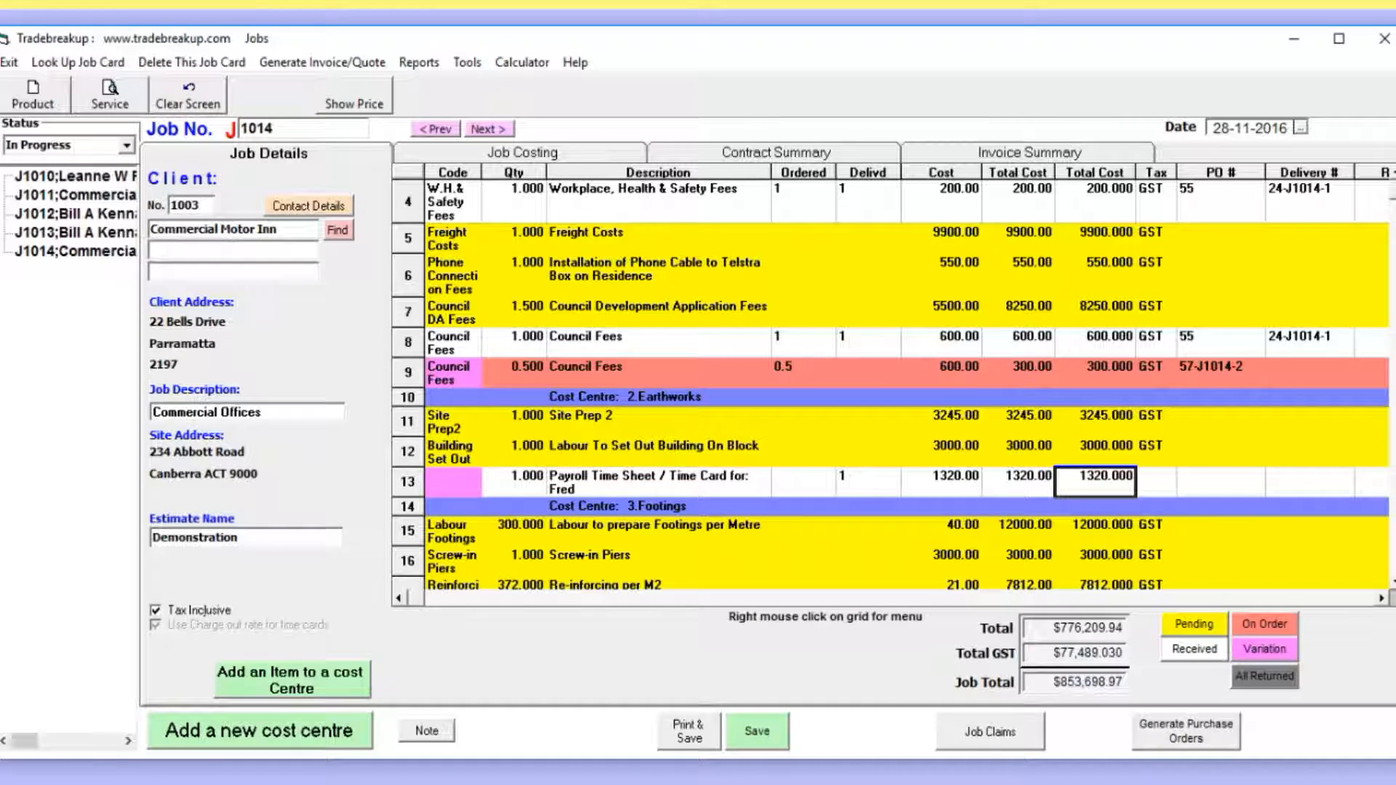
# - Review job J1014's costing and its contract summary, covering the contract, variations and total amounts
pyautogui.click(488, 129)
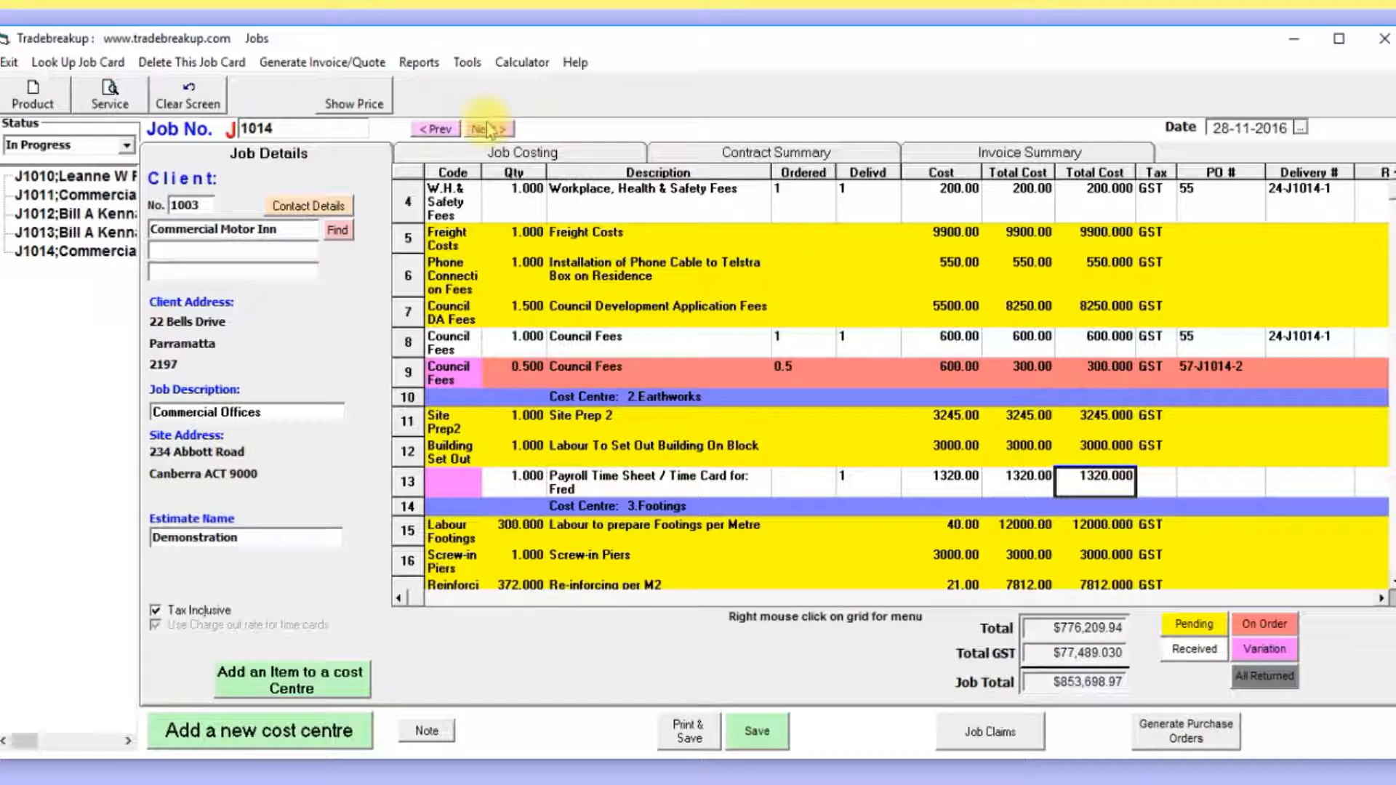
pyautogui.click(536, 156)
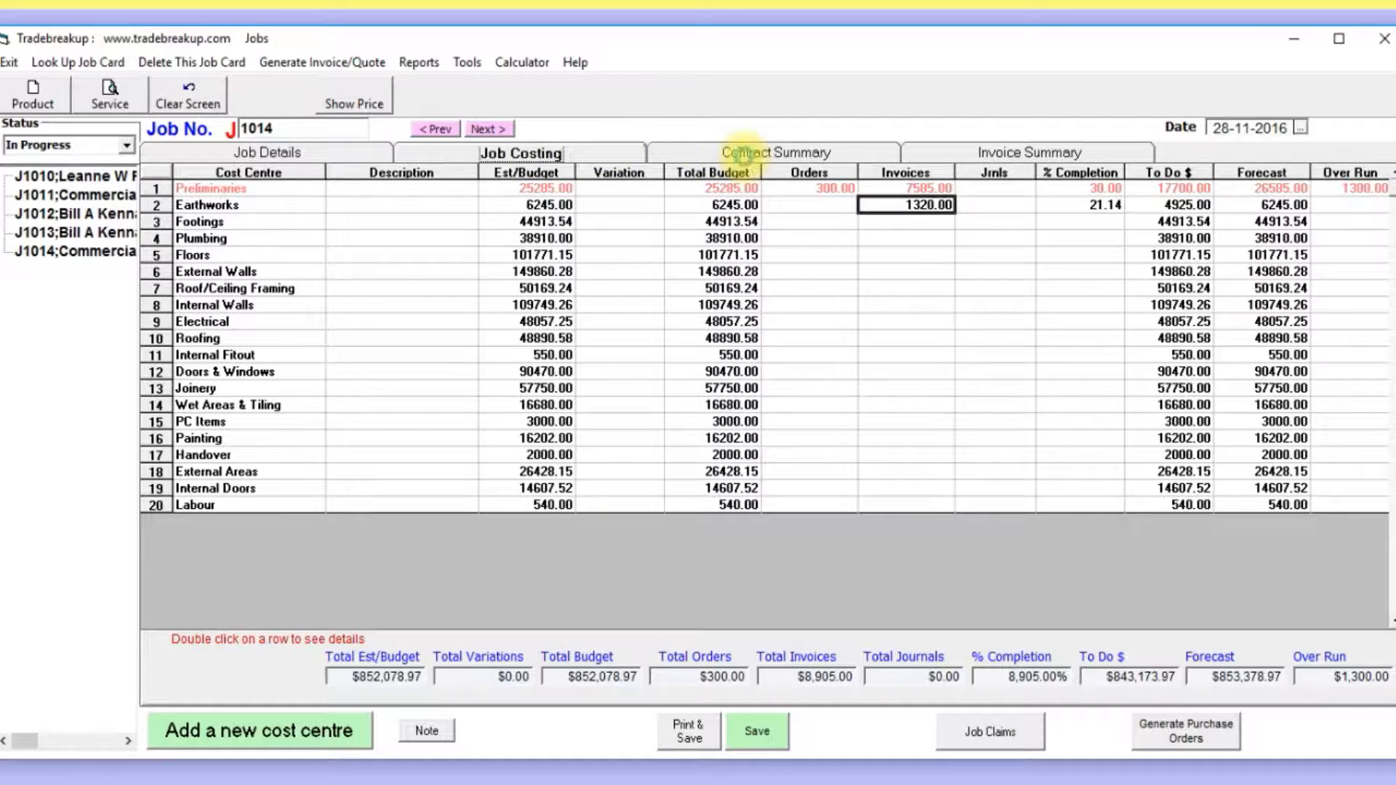
pyautogui.click(747, 156)
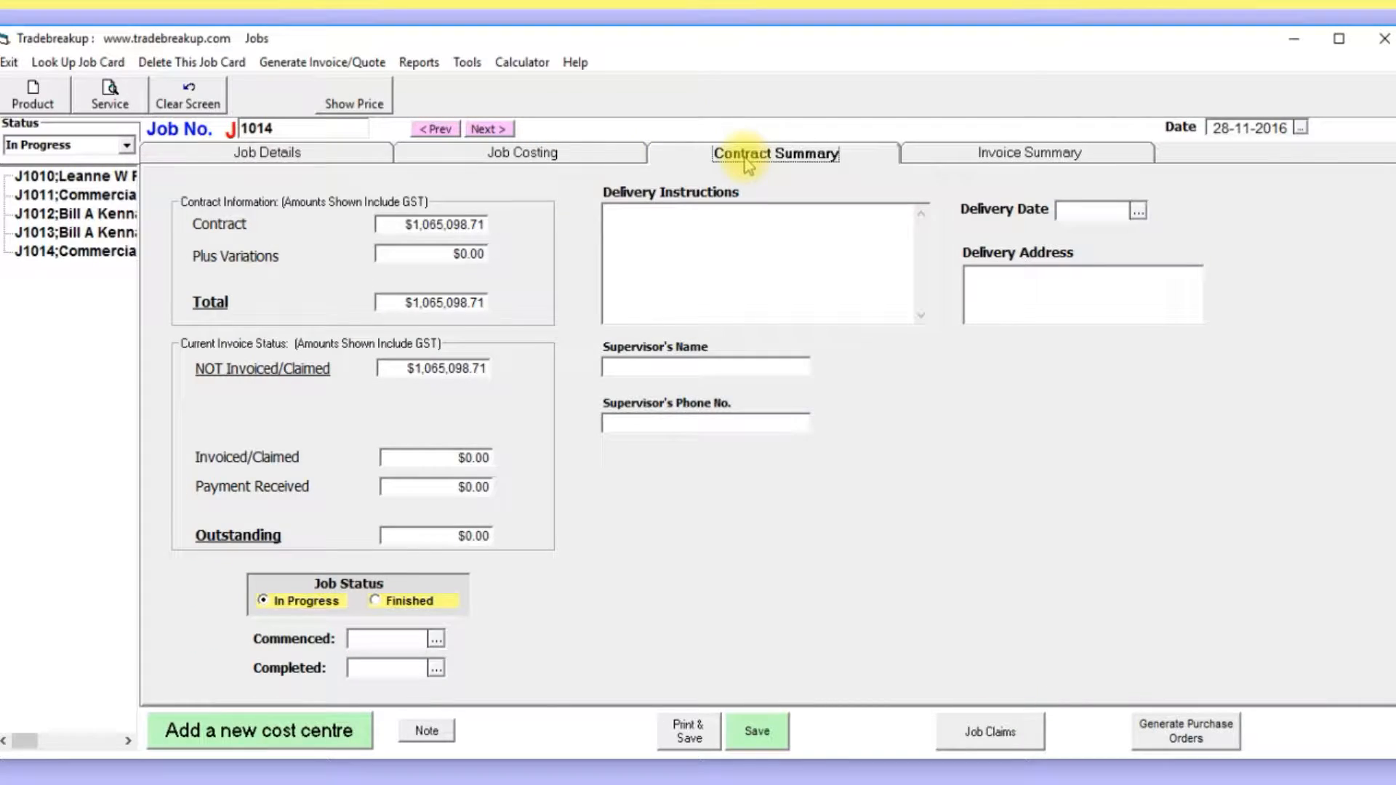
pyautogui.click(389, 226)
pyautogui.click(399, 256)
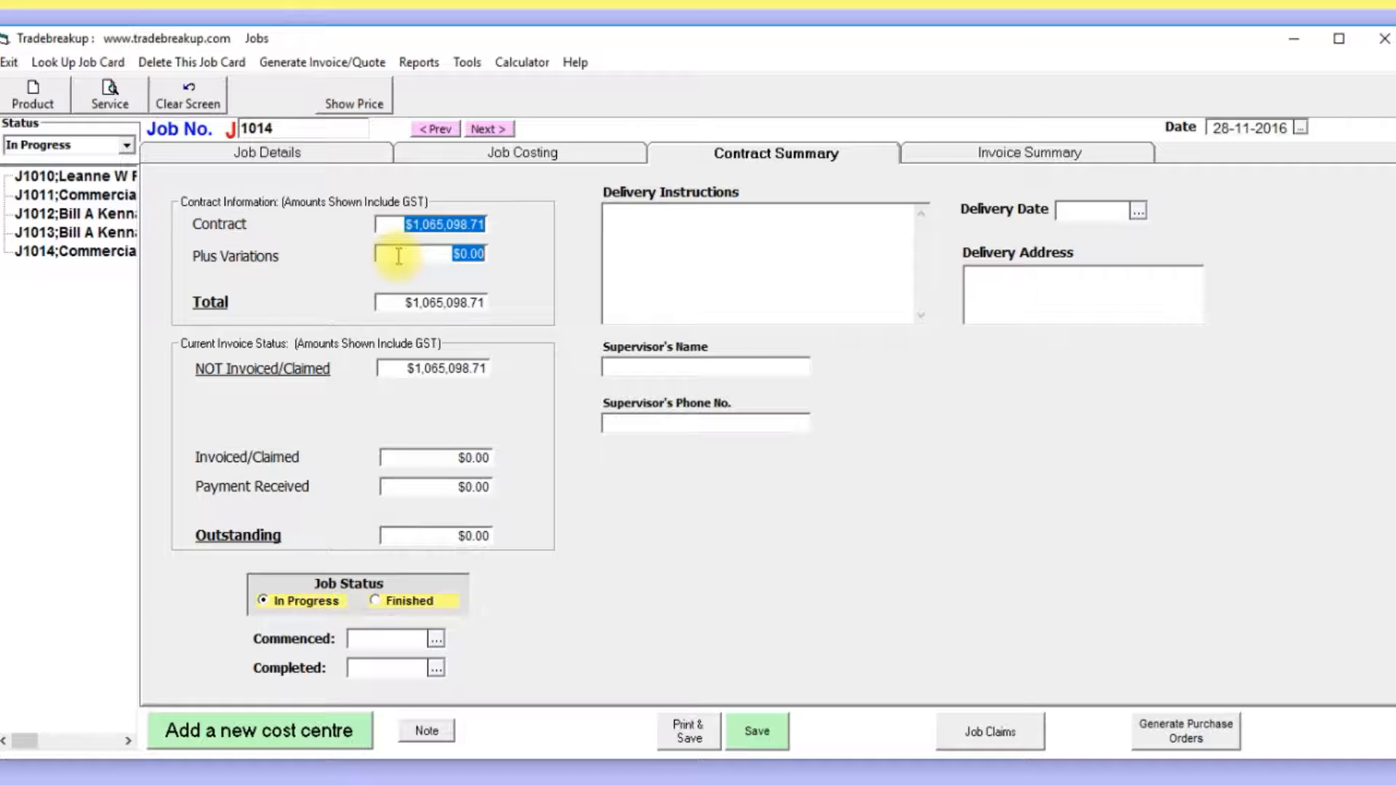
pyautogui.click(388, 304)
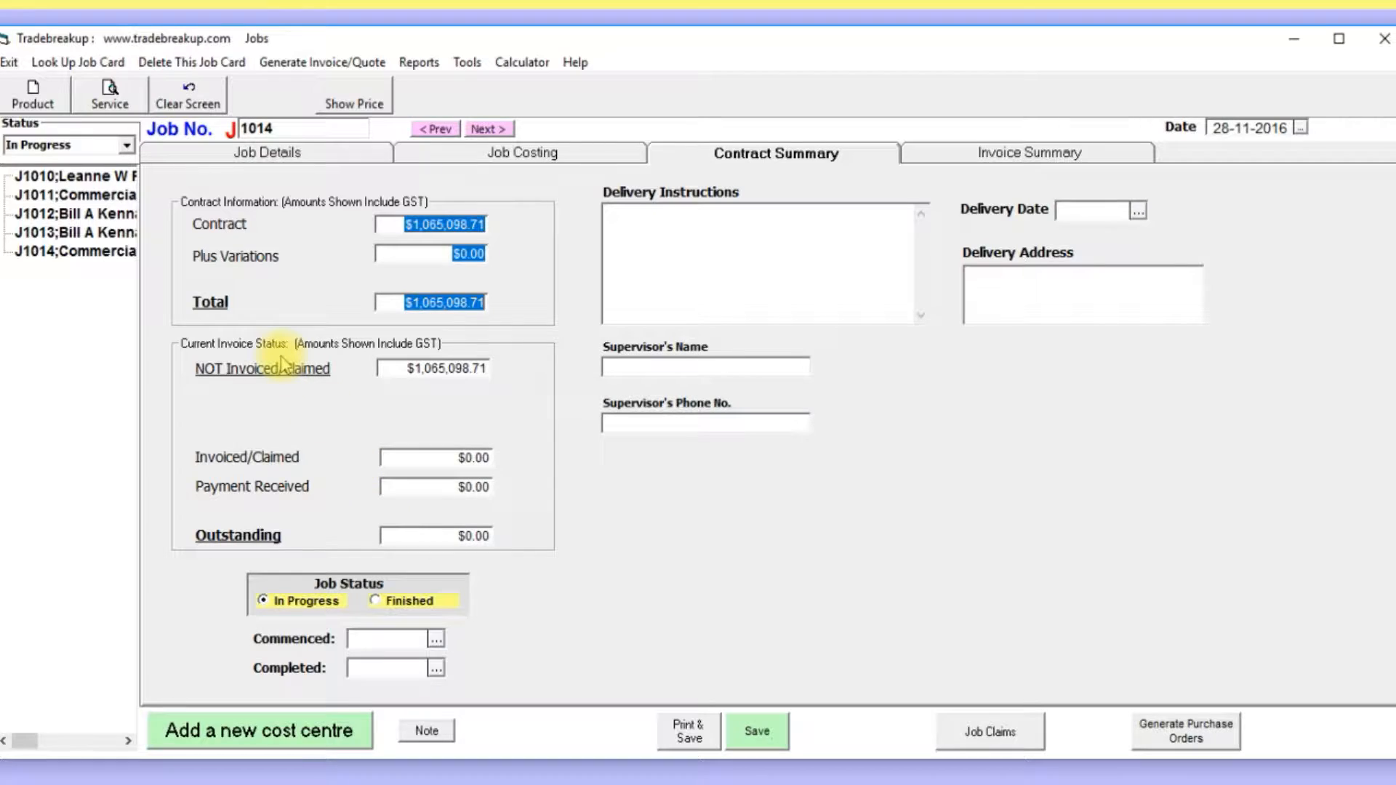
pyautogui.click(623, 218)
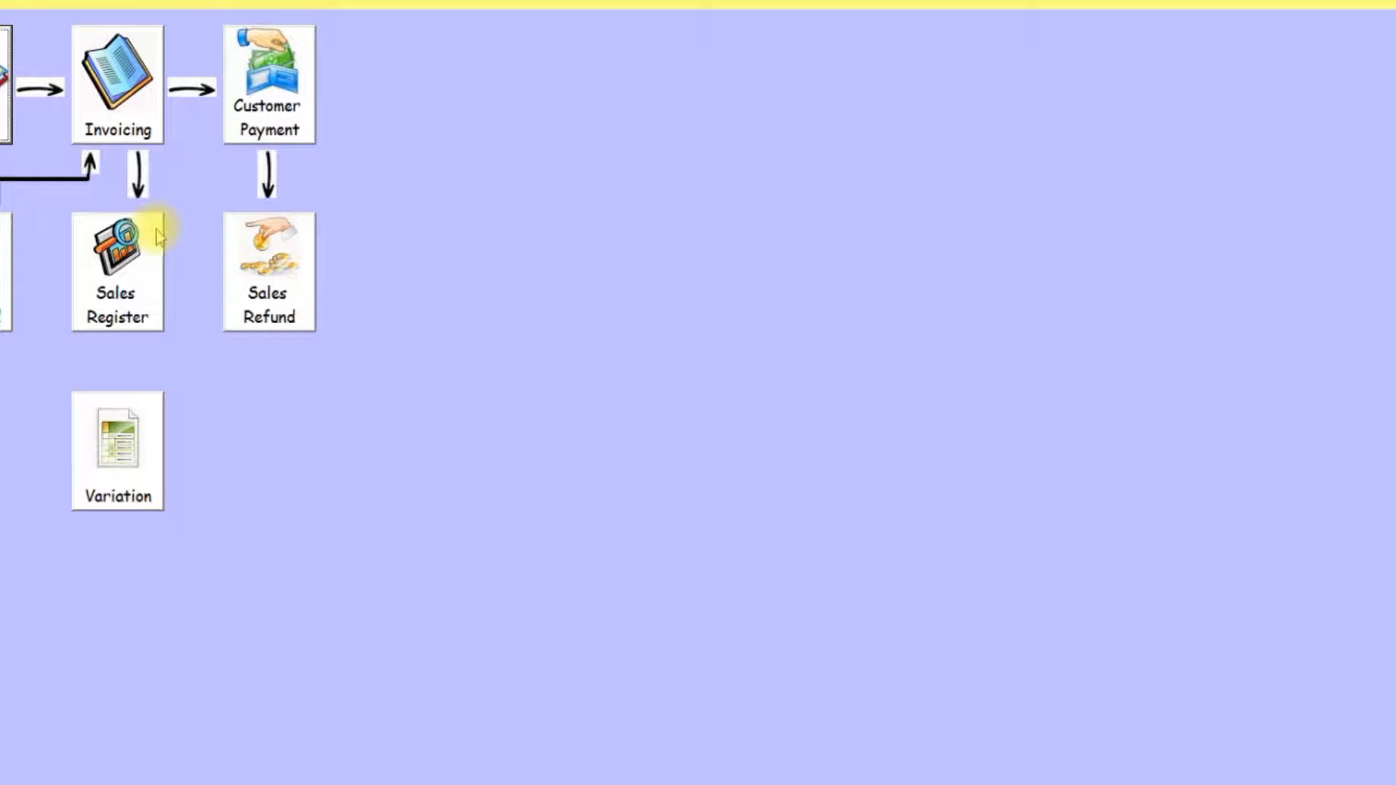
# - View and close a blank invoice form, and start a new variation for job J1014
pyautogui.click(125, 85)
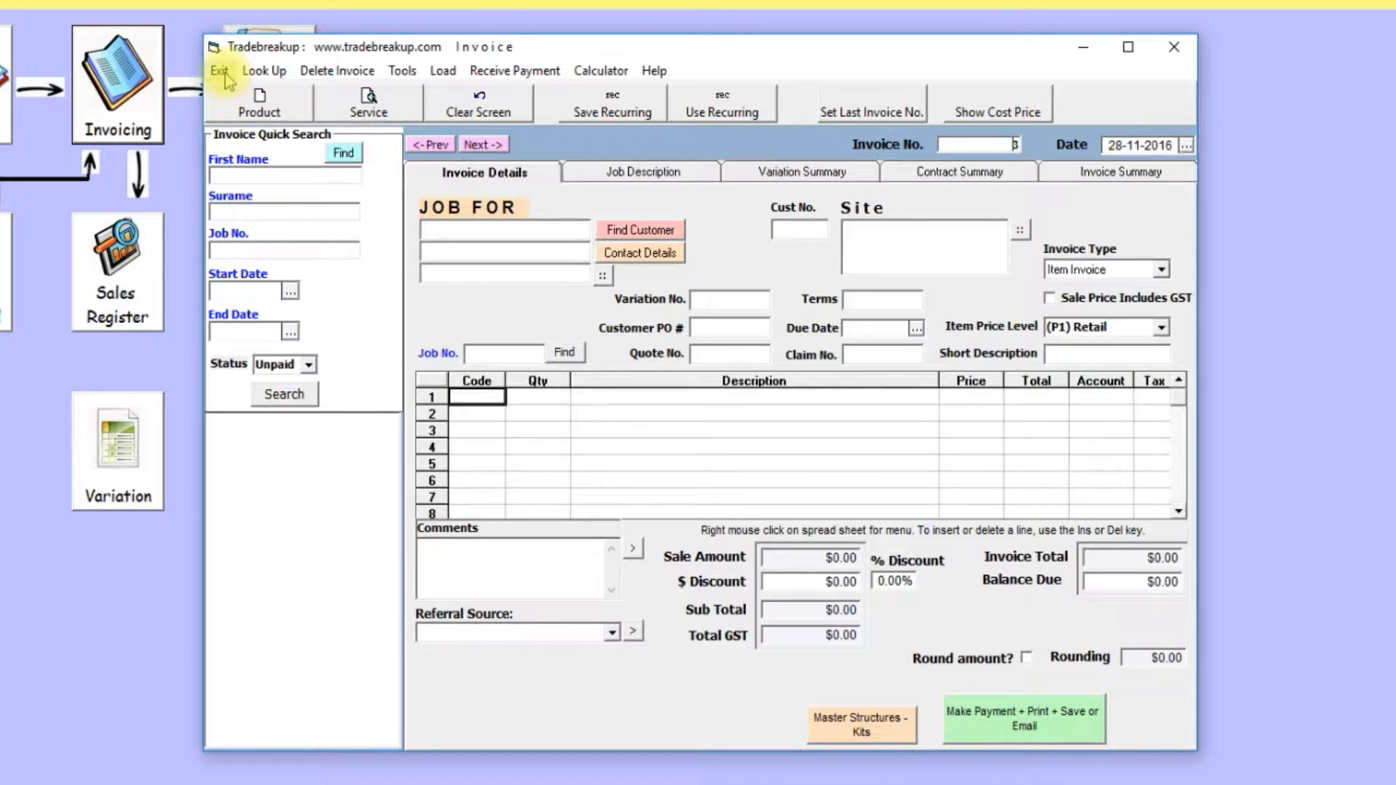
pyautogui.click(221, 73)
pyautogui.click(115, 445)
pyautogui.click(454, 188)
pyautogui.doubleClick(293, 294)
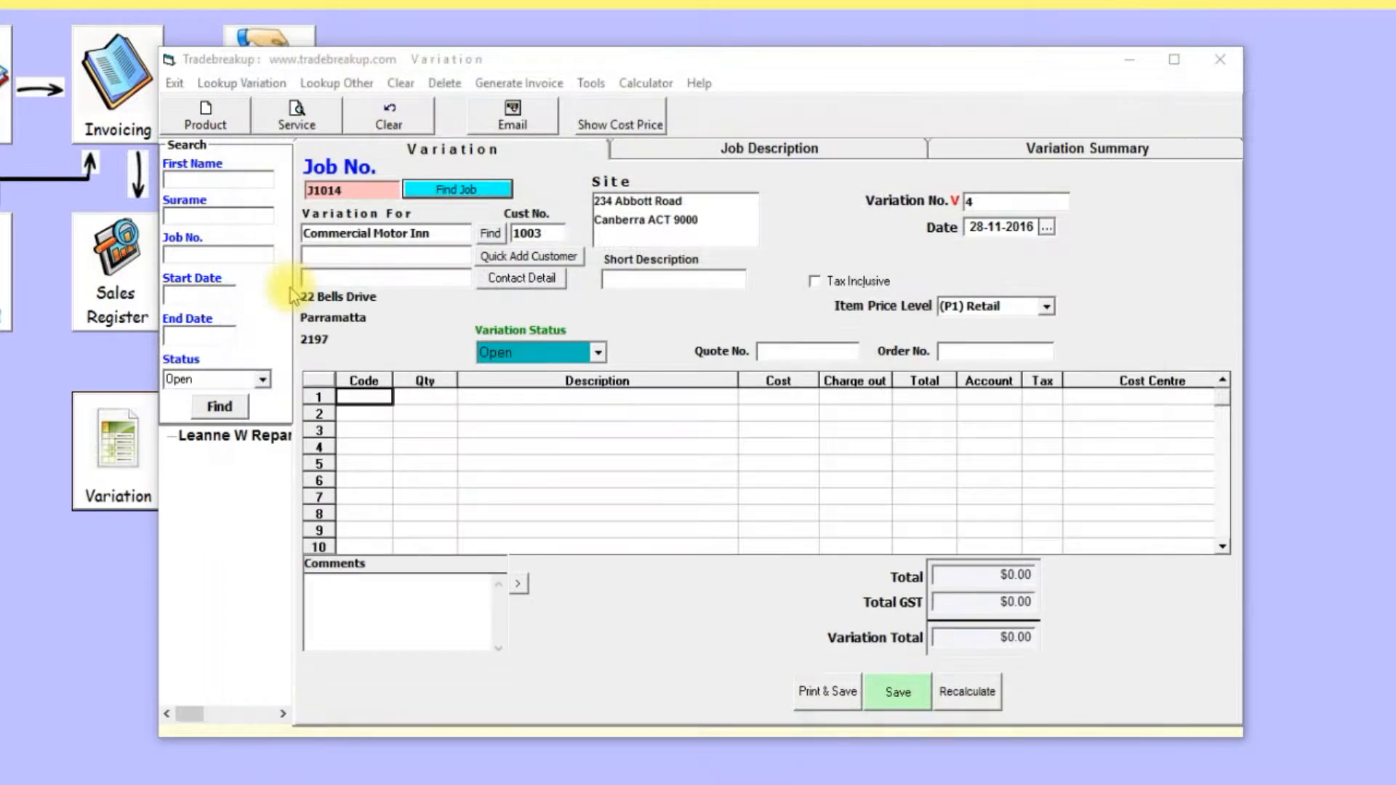
# - Add a variation line with quantity 1, description Door, cost 300.00 and charge-out price 400.00
pyautogui.click(424, 396)
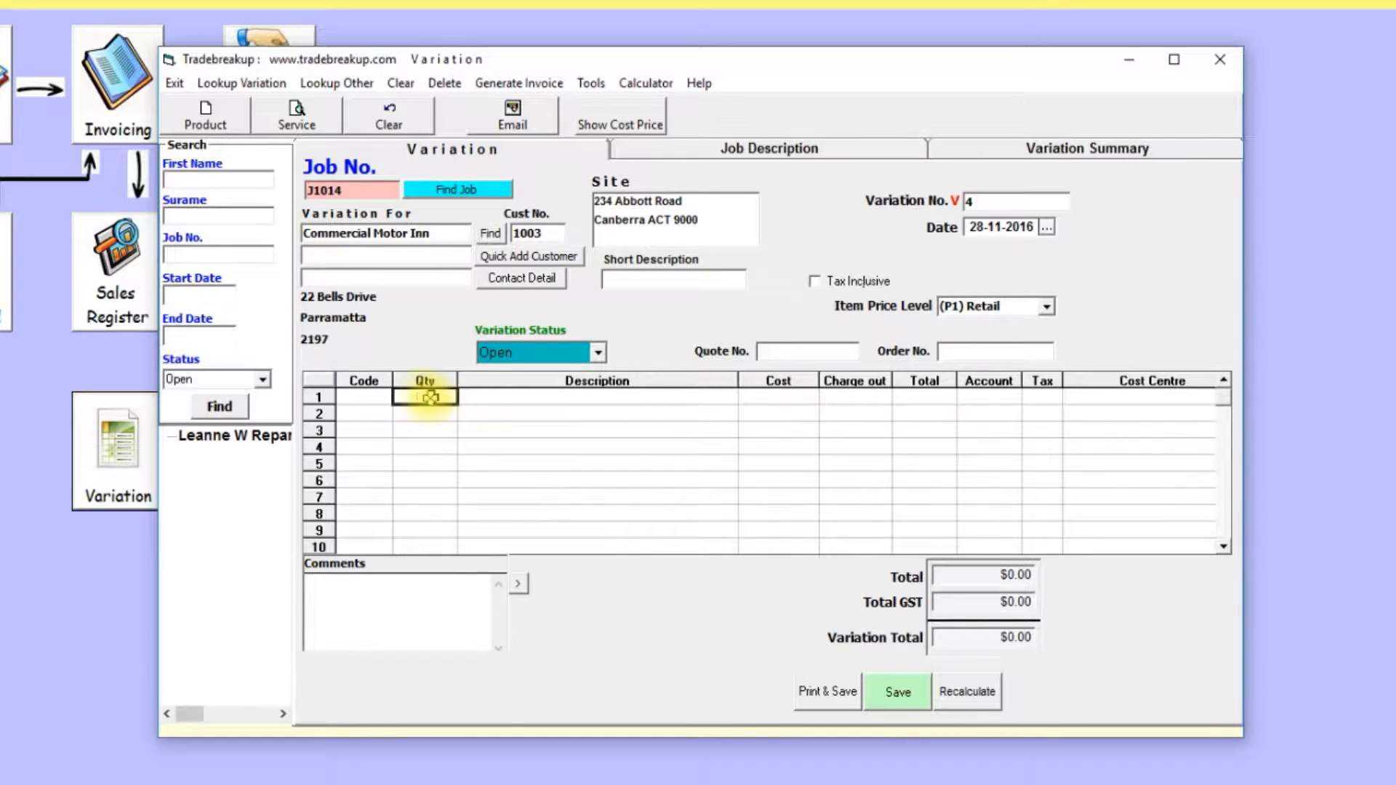
pyautogui.click(484, 403)
pyautogui.write('Door')
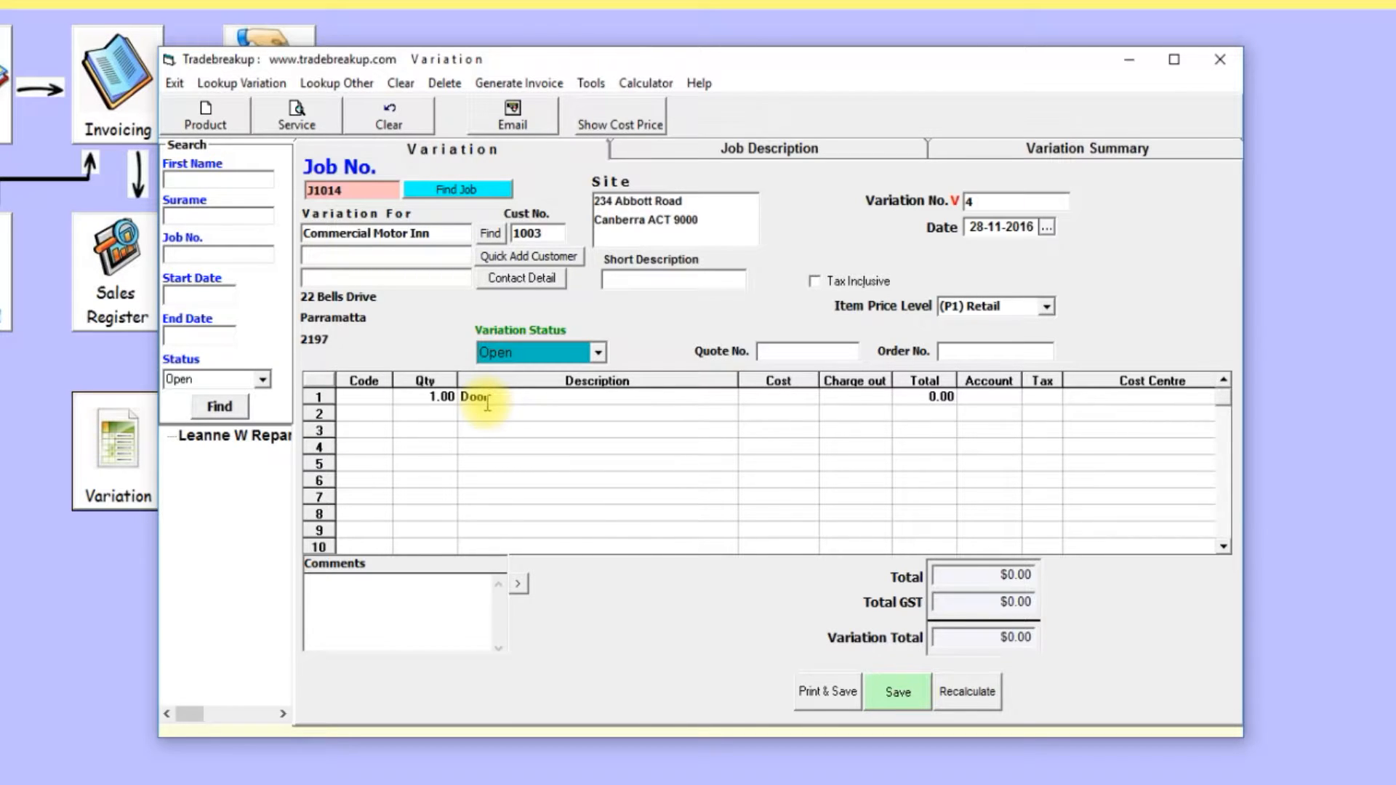
pyautogui.click(774, 398)
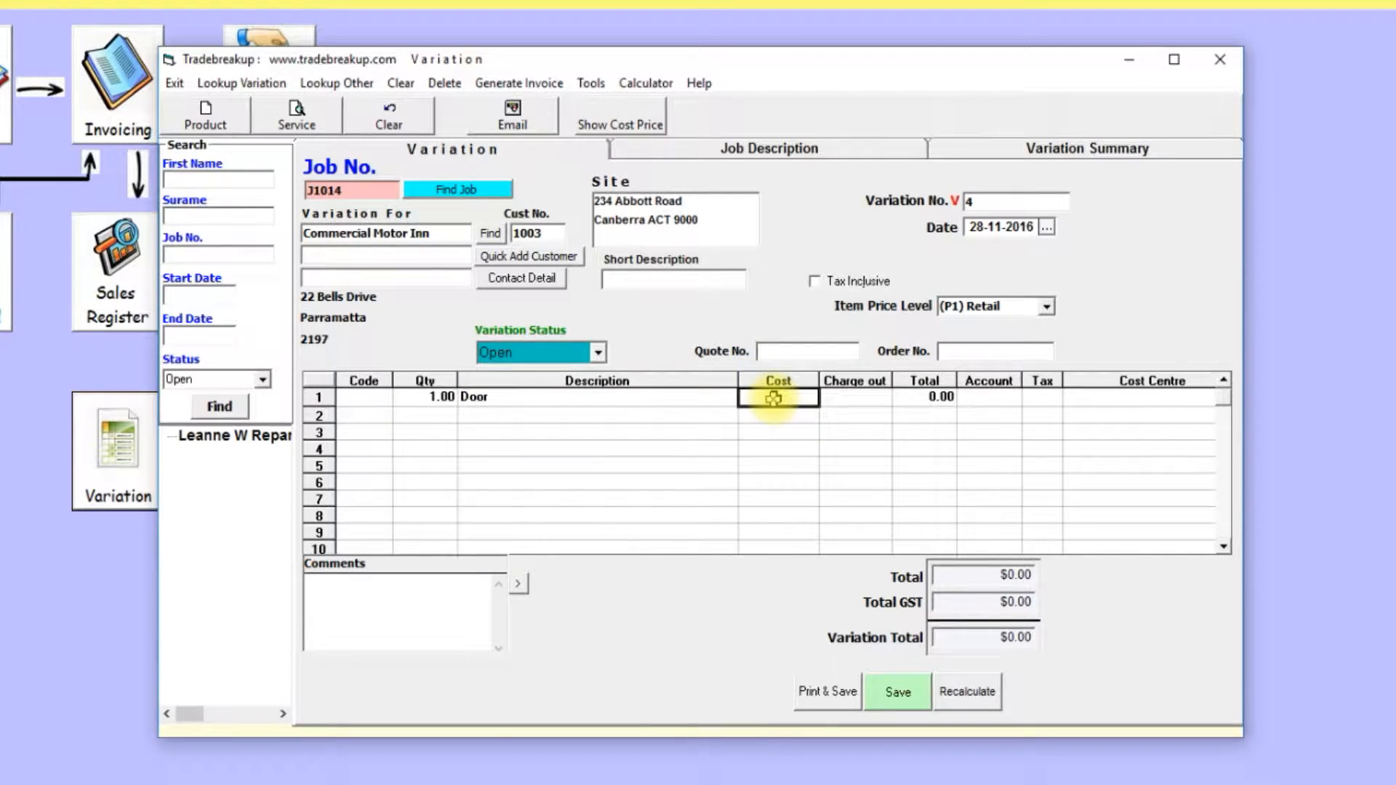
pyautogui.write('300.00')
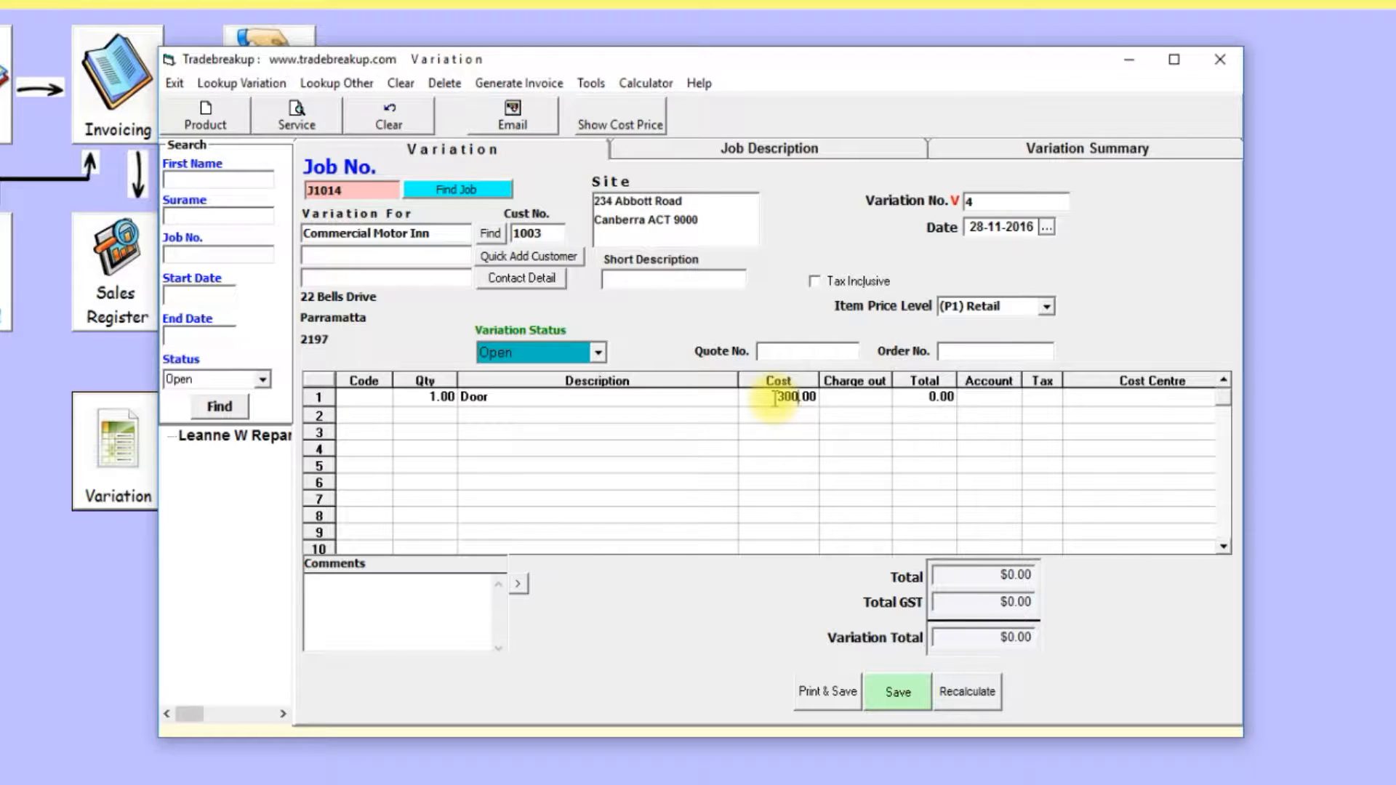
pyautogui.press('Tab')
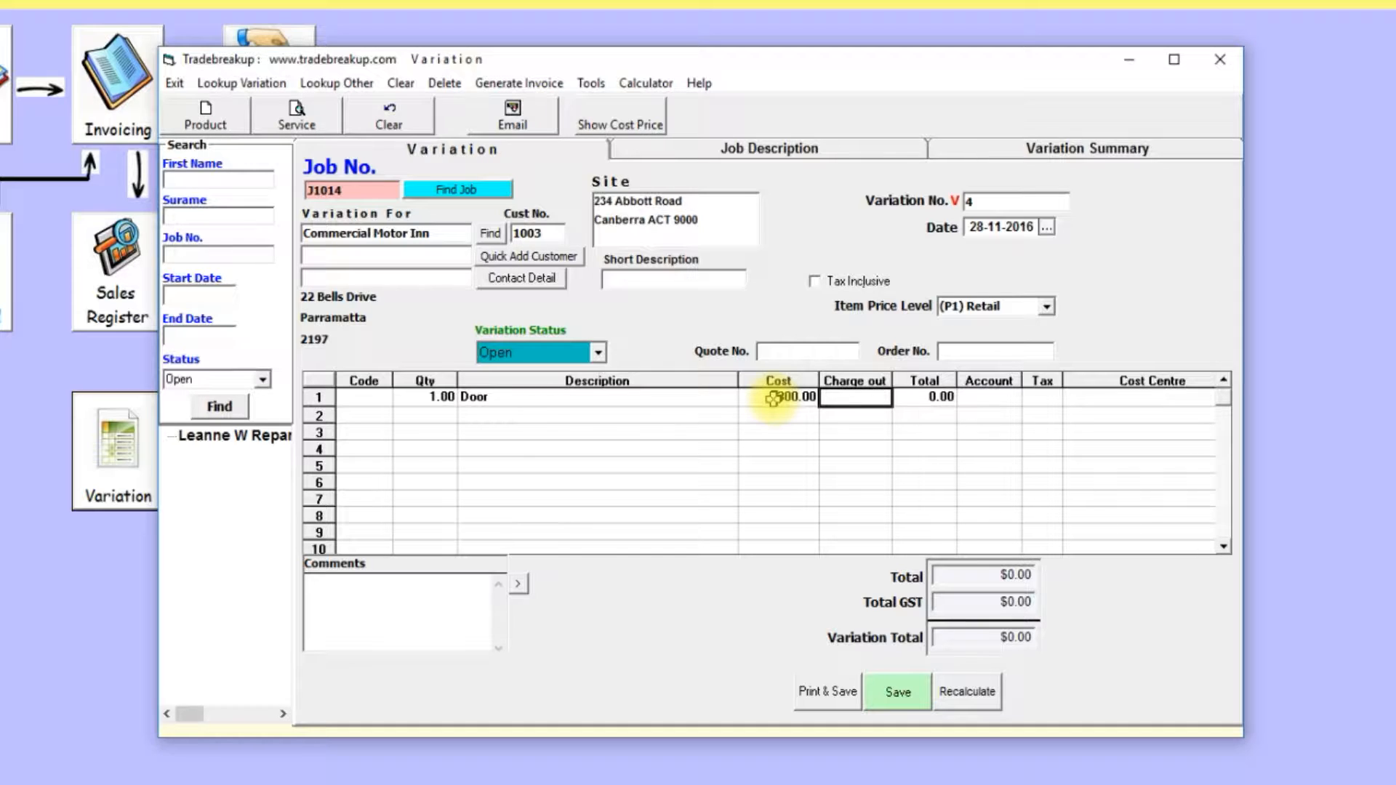
pyautogui.write('400')
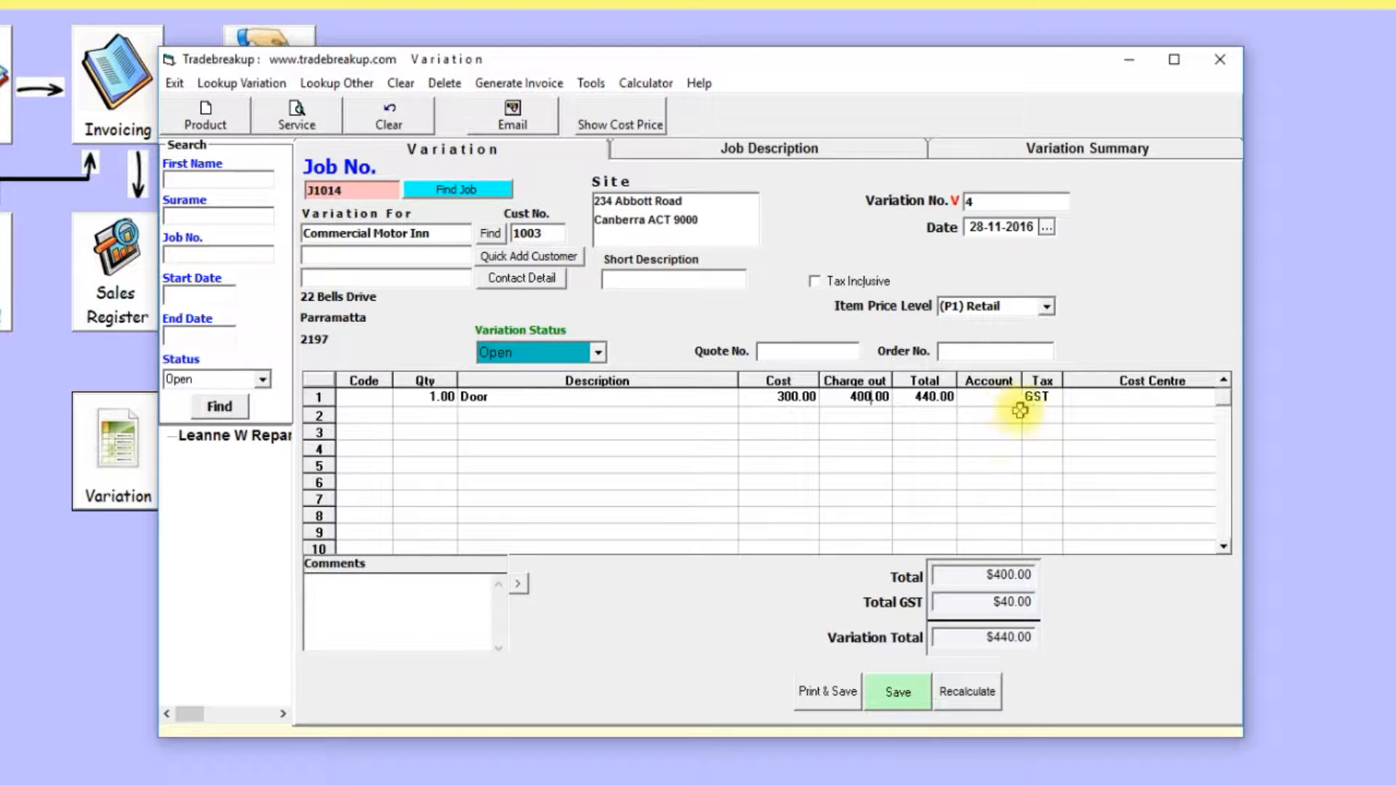
pyautogui.click(1078, 402)
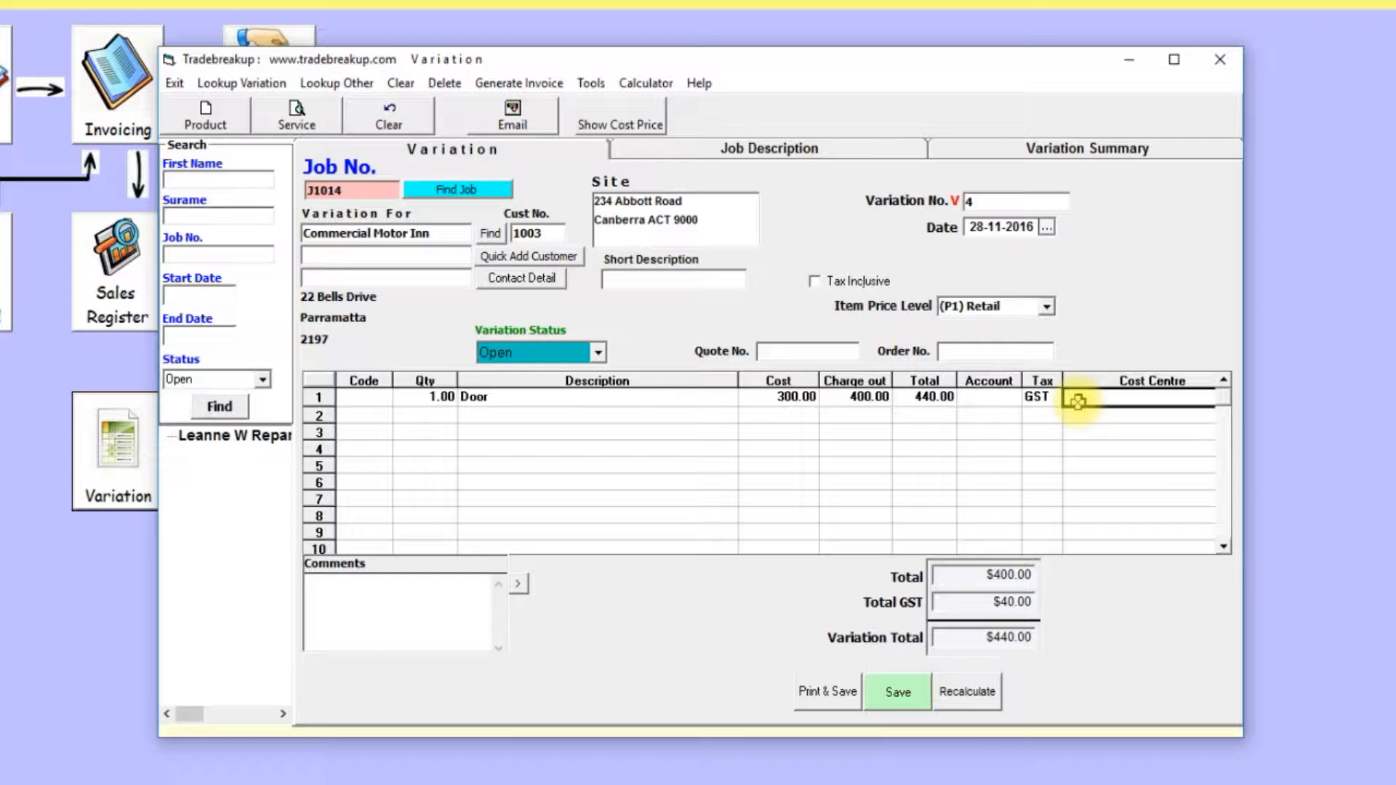
pyautogui.write('p')
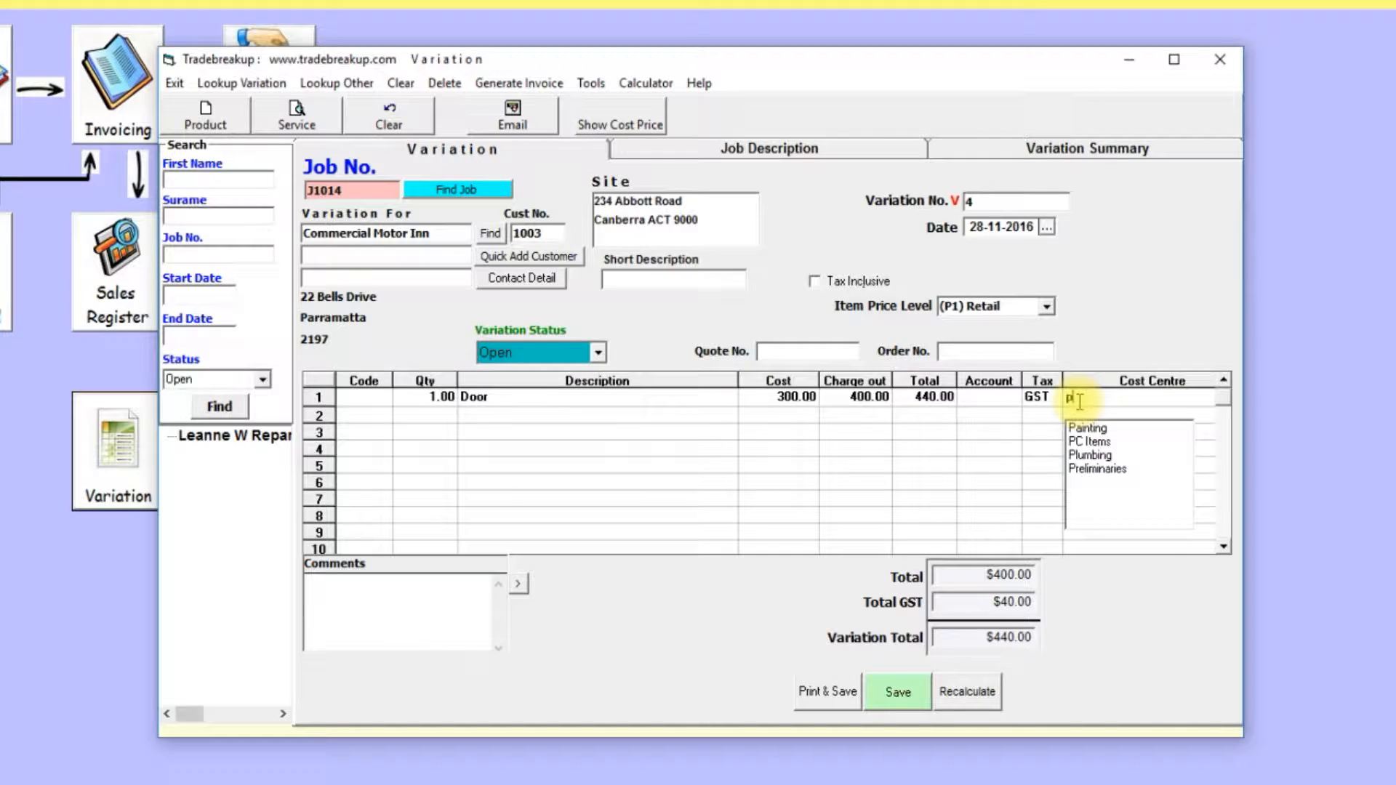
pyautogui.click(1113, 471)
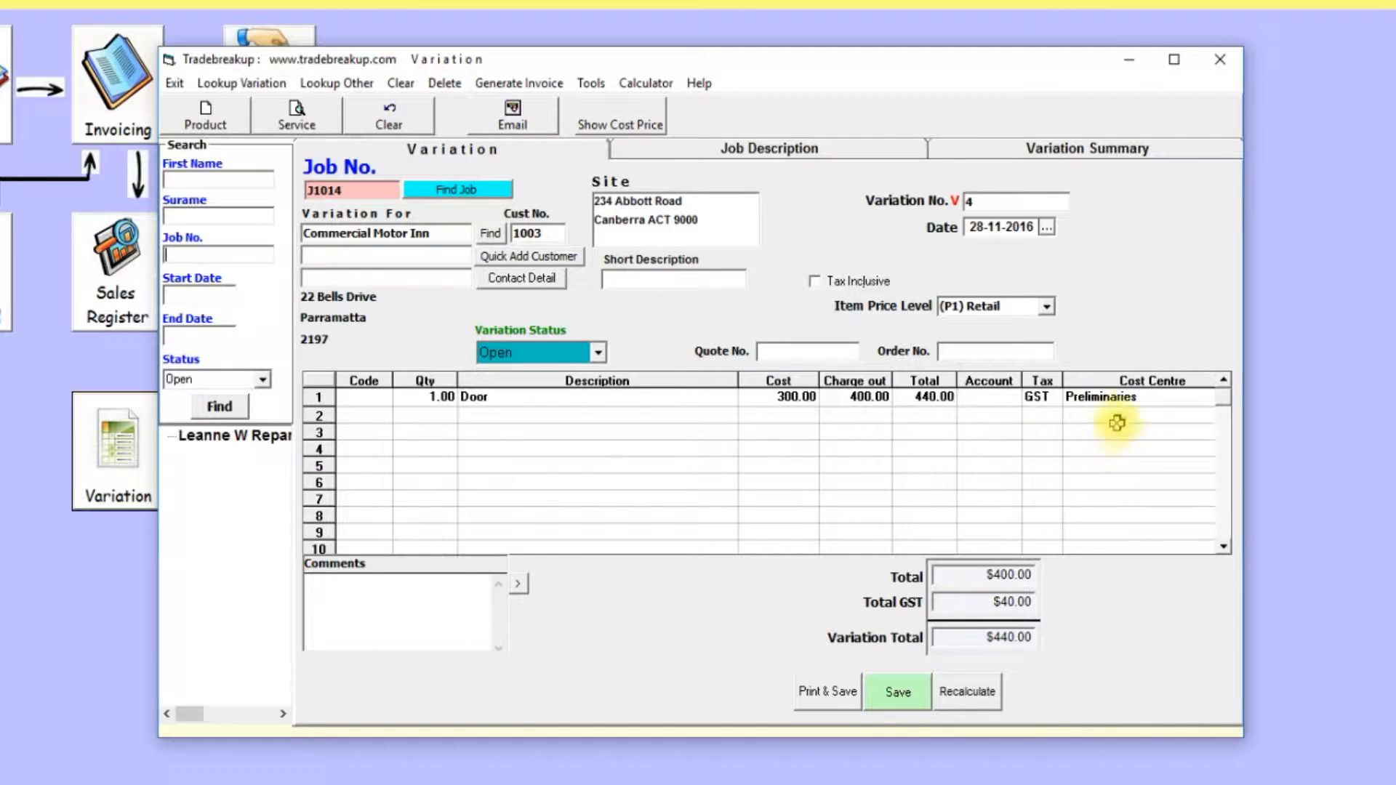
# - Set the Door line's cost centre to Doors & Windows and save the variation
pyautogui.click(1143, 398)
pyautogui.moveTo(1143, 398); pyautogui.dragTo(1041, 391)
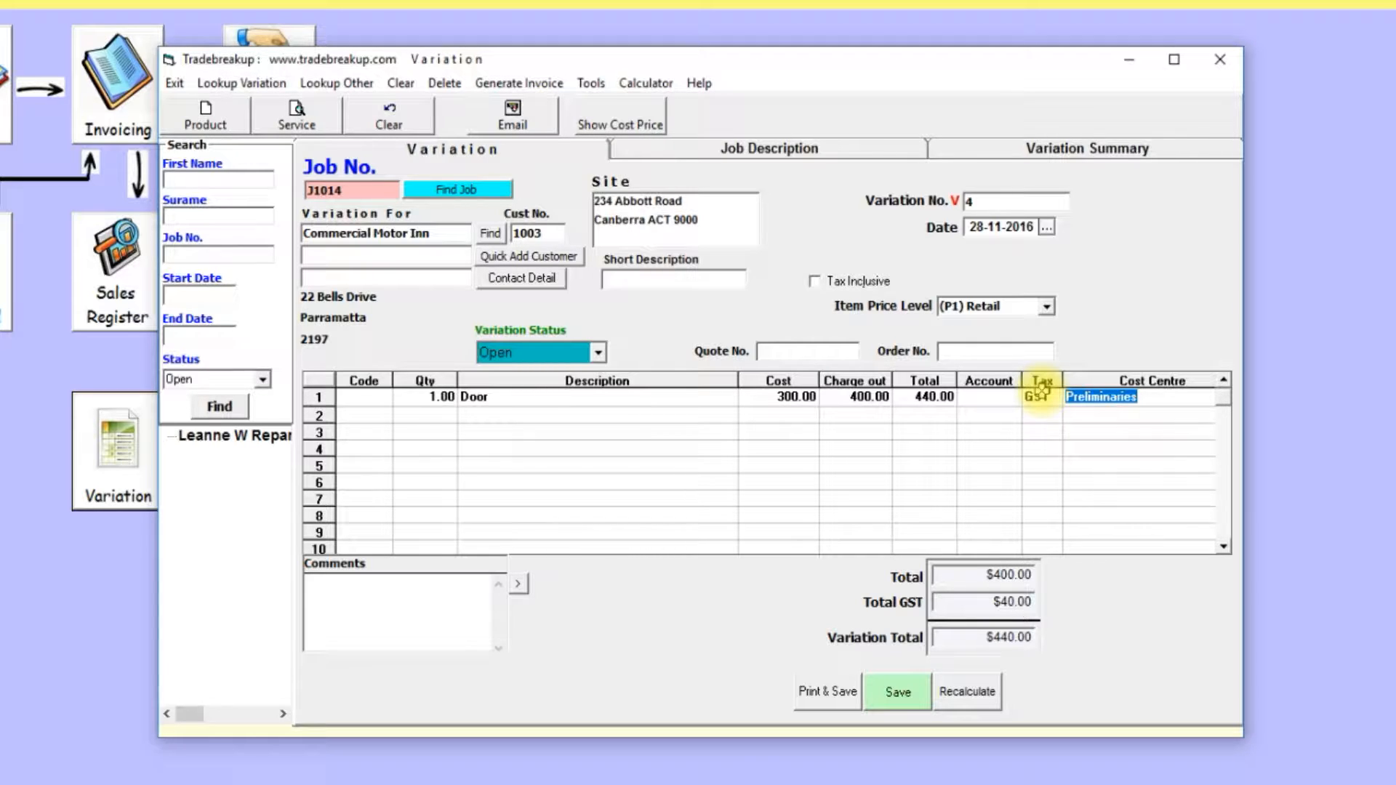
pyautogui.write('d')
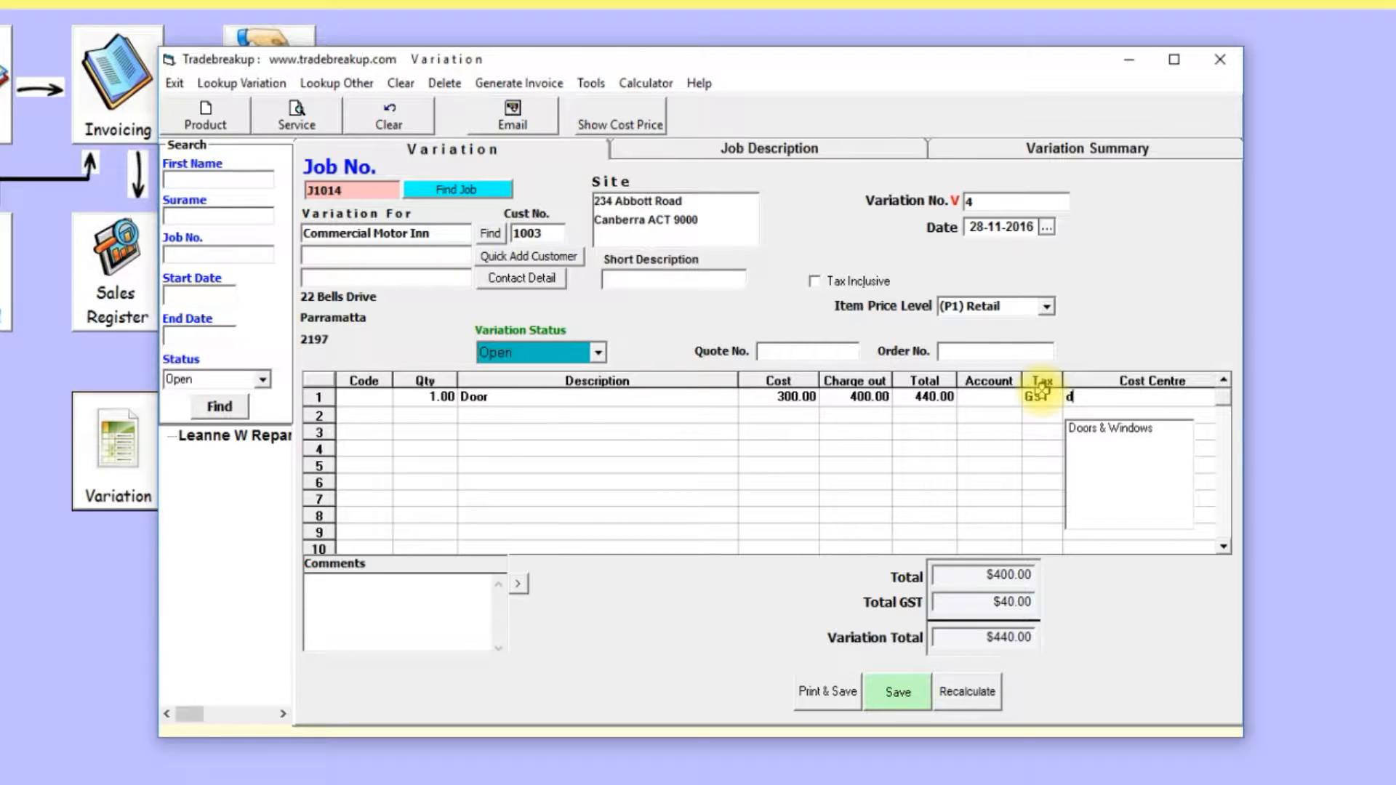
pyautogui.click(1101, 428)
pyautogui.click(907, 697)
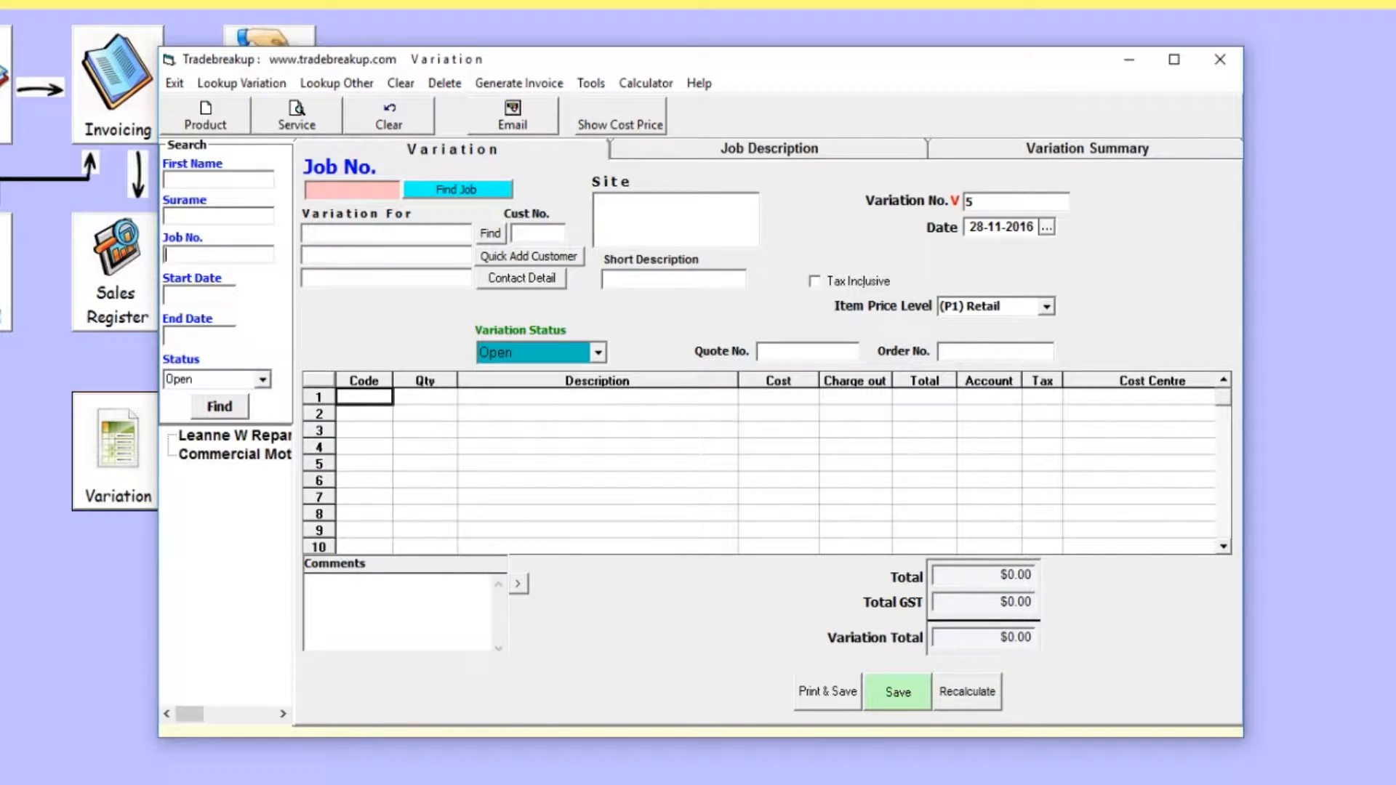
# - Check job J1014's costing for the effect of the variation while its status is Open
pyautogui.hotkey('alt', 'Tab')
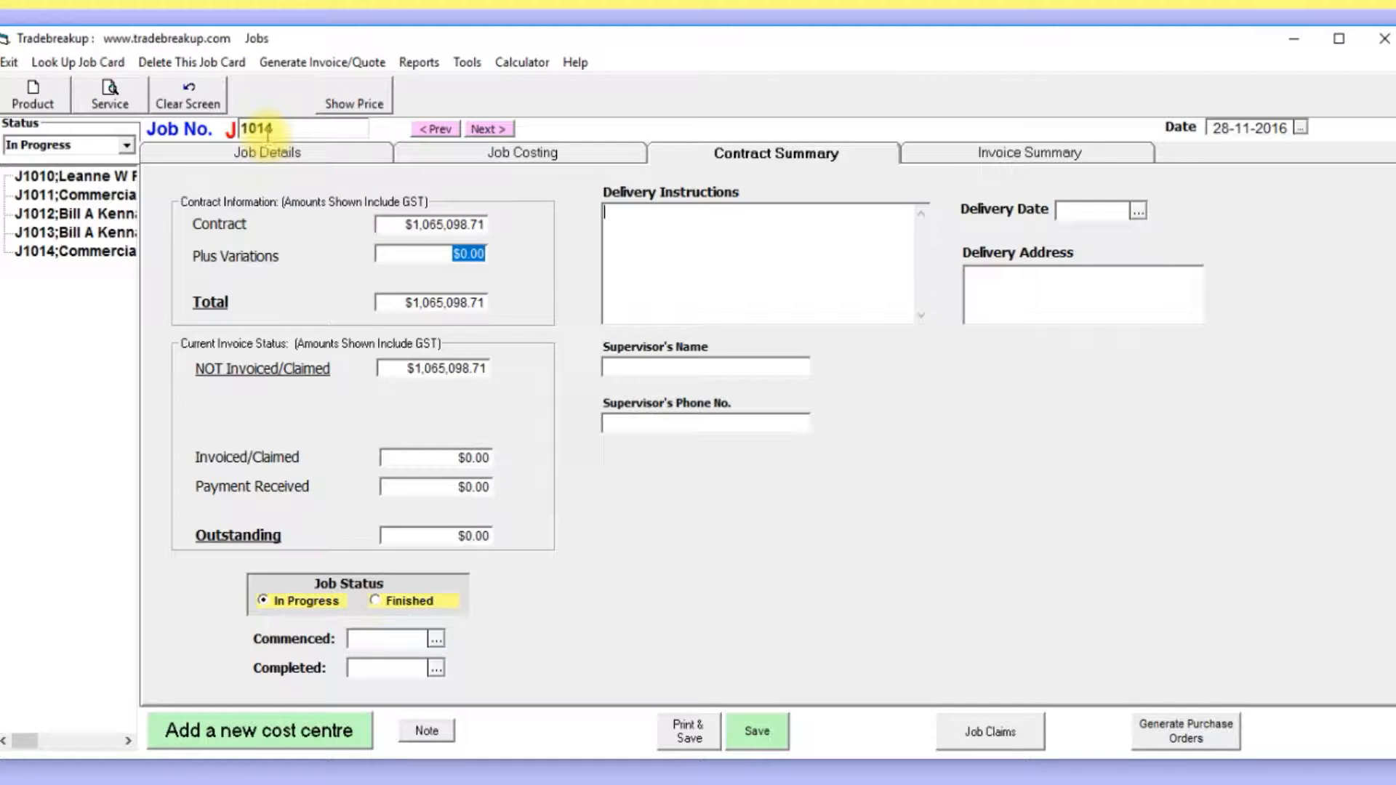
pyautogui.click(466, 154)
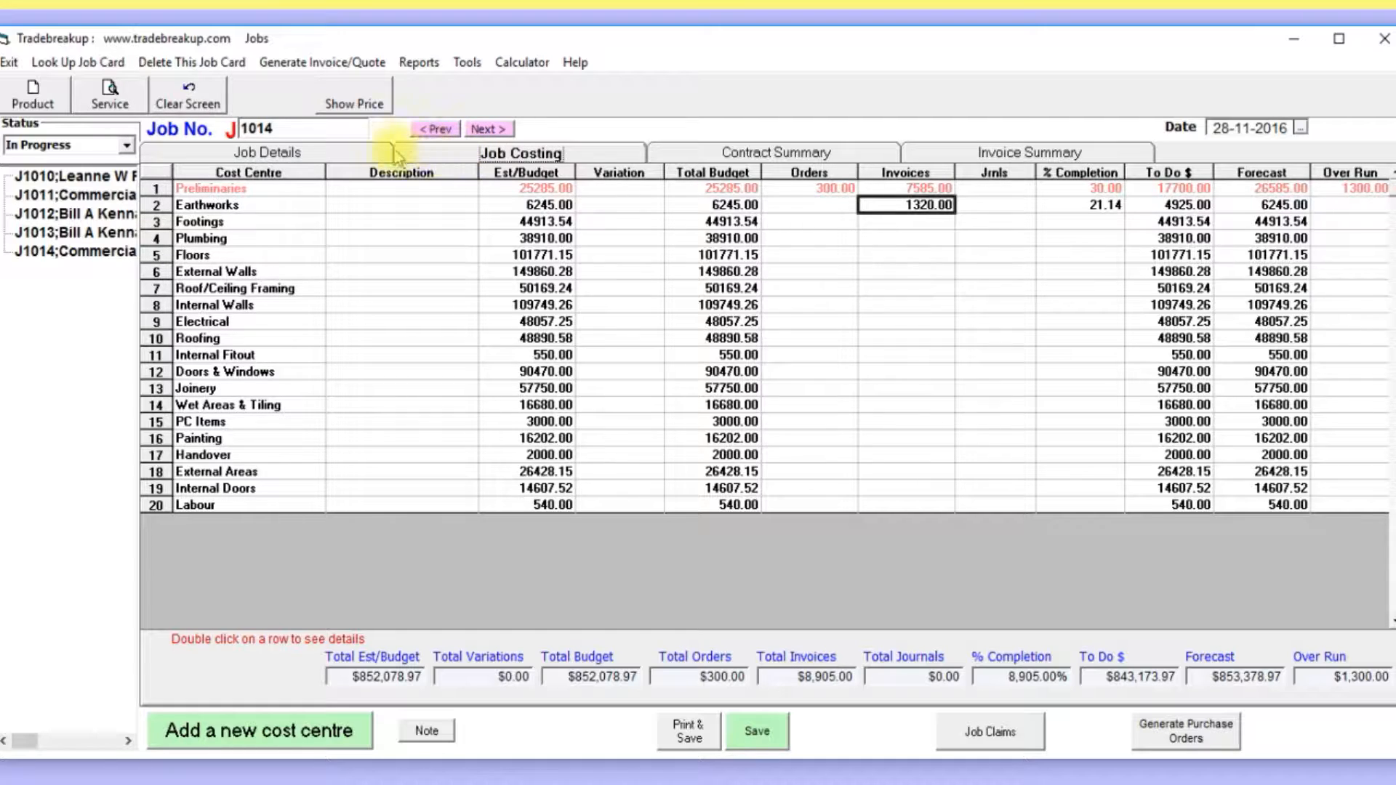
pyautogui.click(337, 159)
pyautogui.click(451, 156)
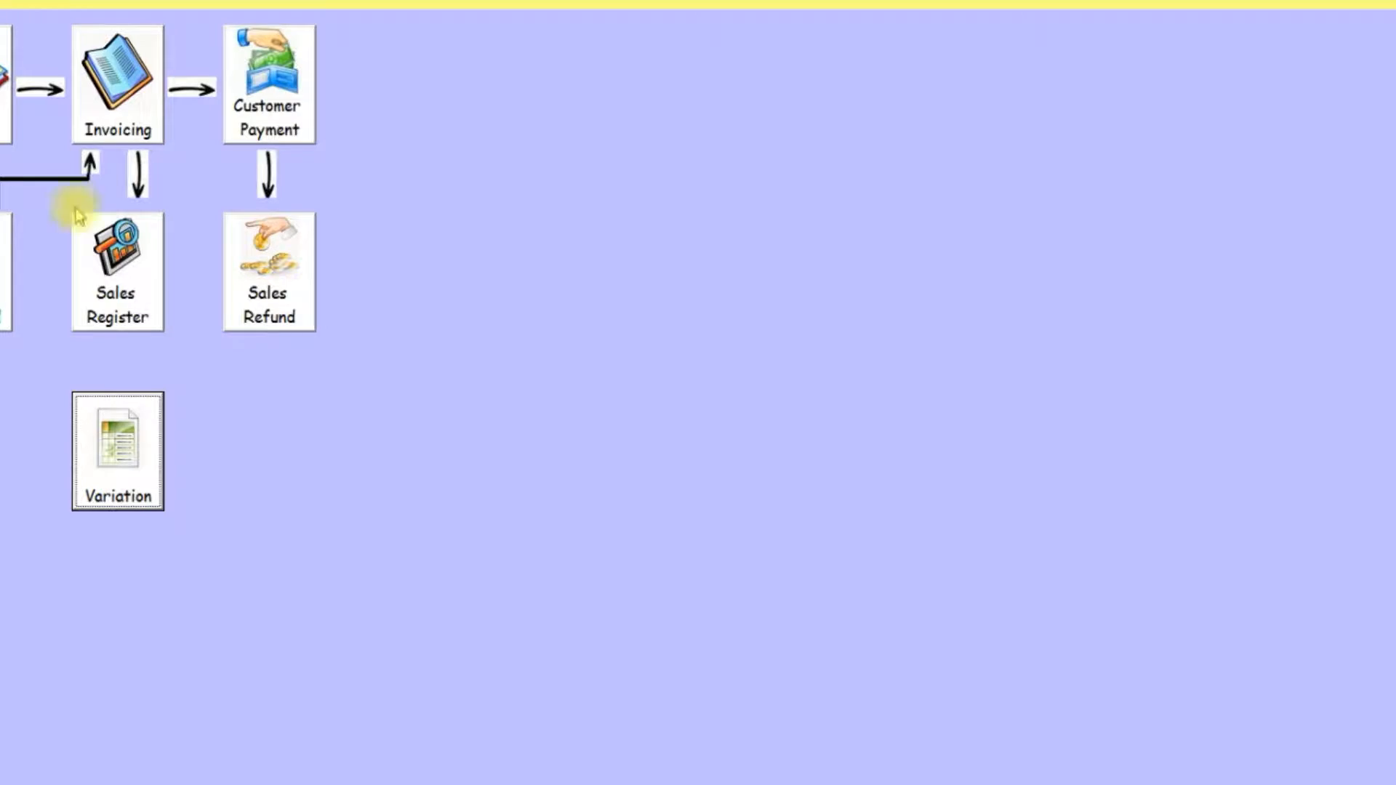
# - Reopen variation 4 of job J1014, set its status to Approved, and save it as a change to the existing variation
pyautogui.click(119, 451)
pyautogui.click(227, 459)
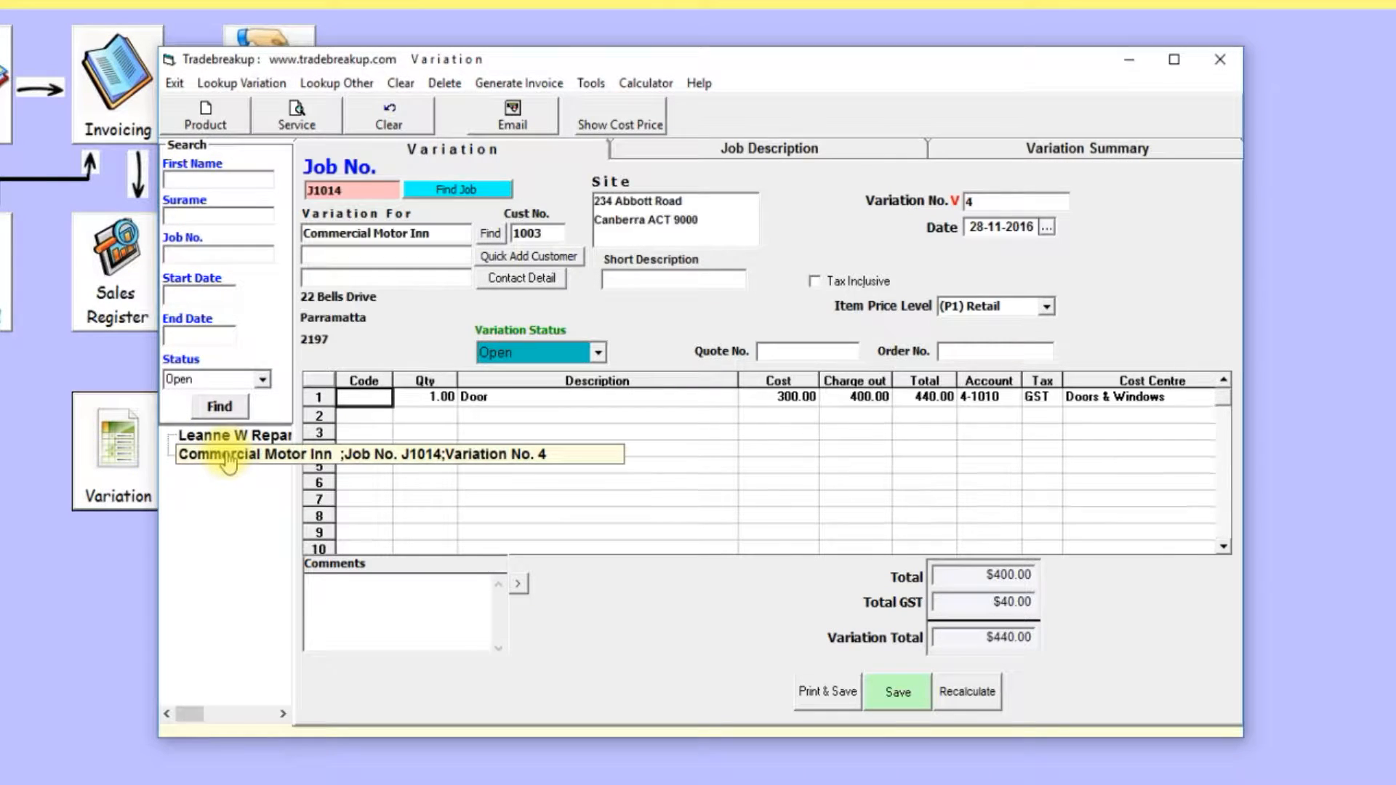
pyautogui.click(598, 355)
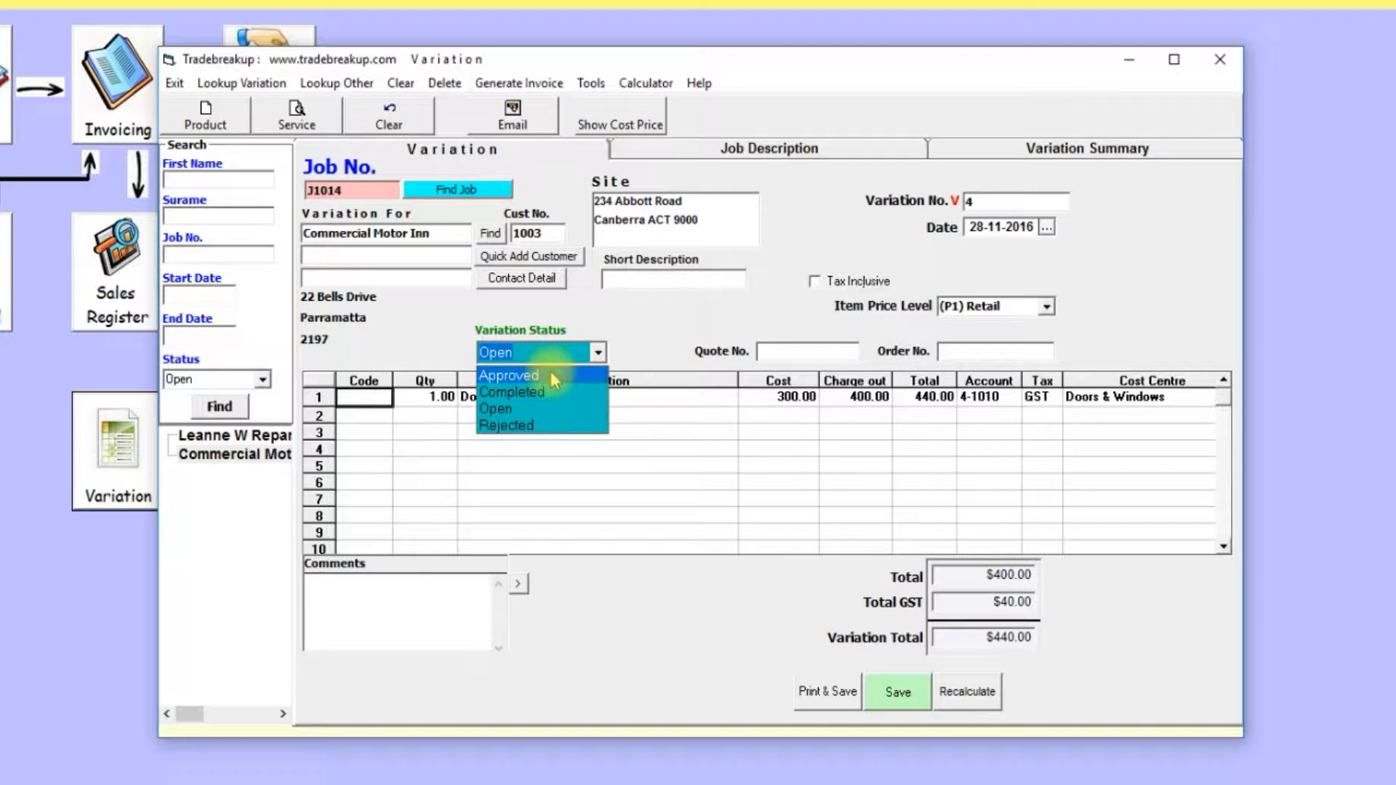
pyautogui.click(513, 366)
pyautogui.click(898, 692)
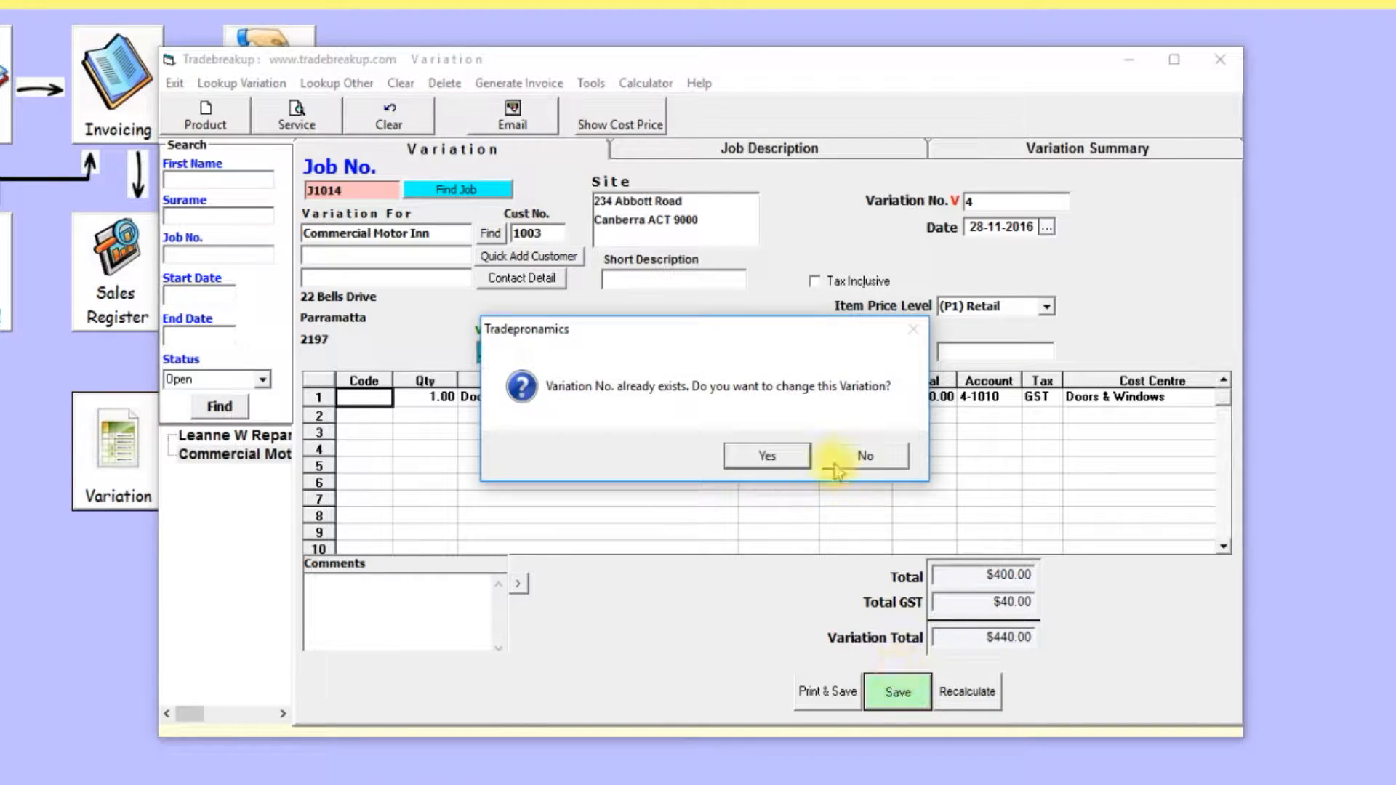
pyautogui.click(775, 457)
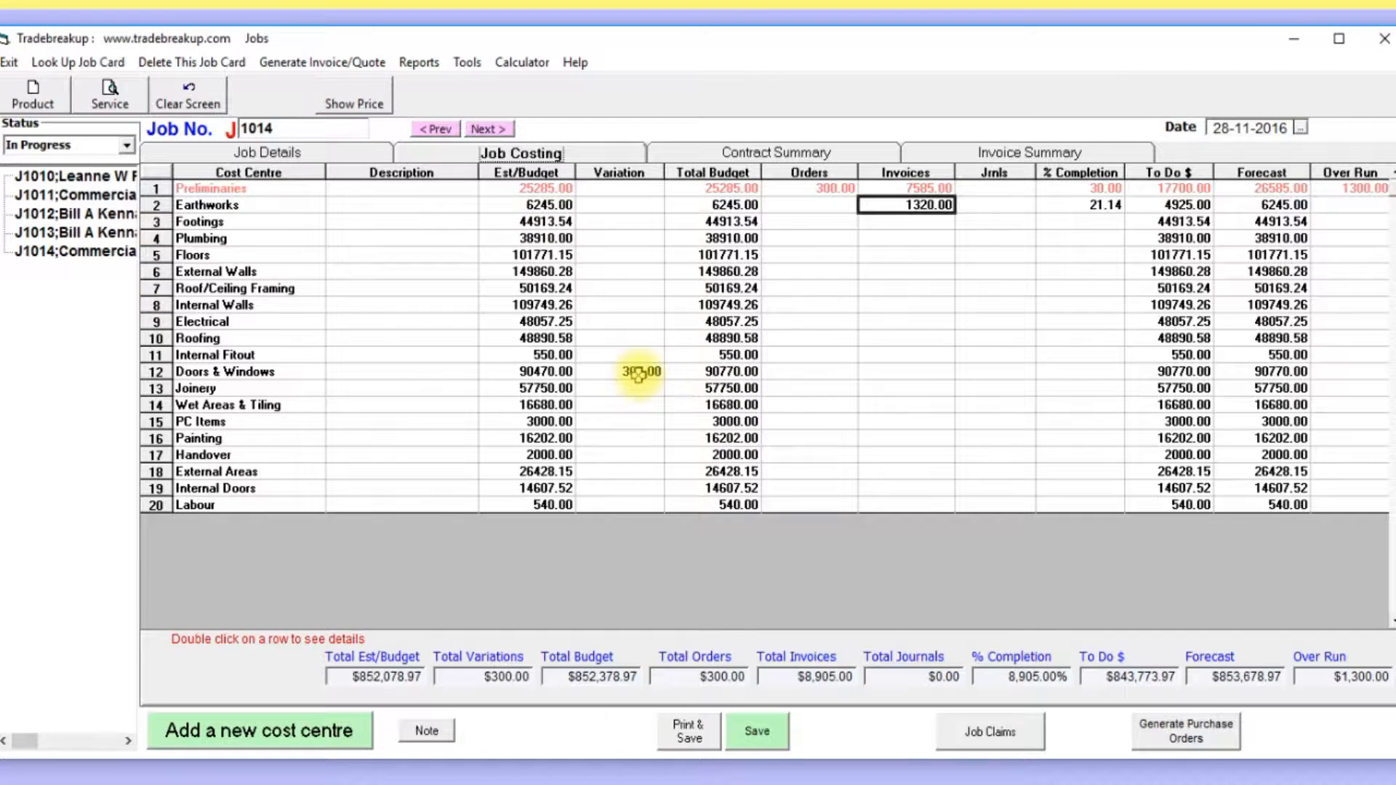
# - Examine the variation and budget amounts of the Doors & Windows cost centre in job J1014's costing
pyautogui.click(638, 373)
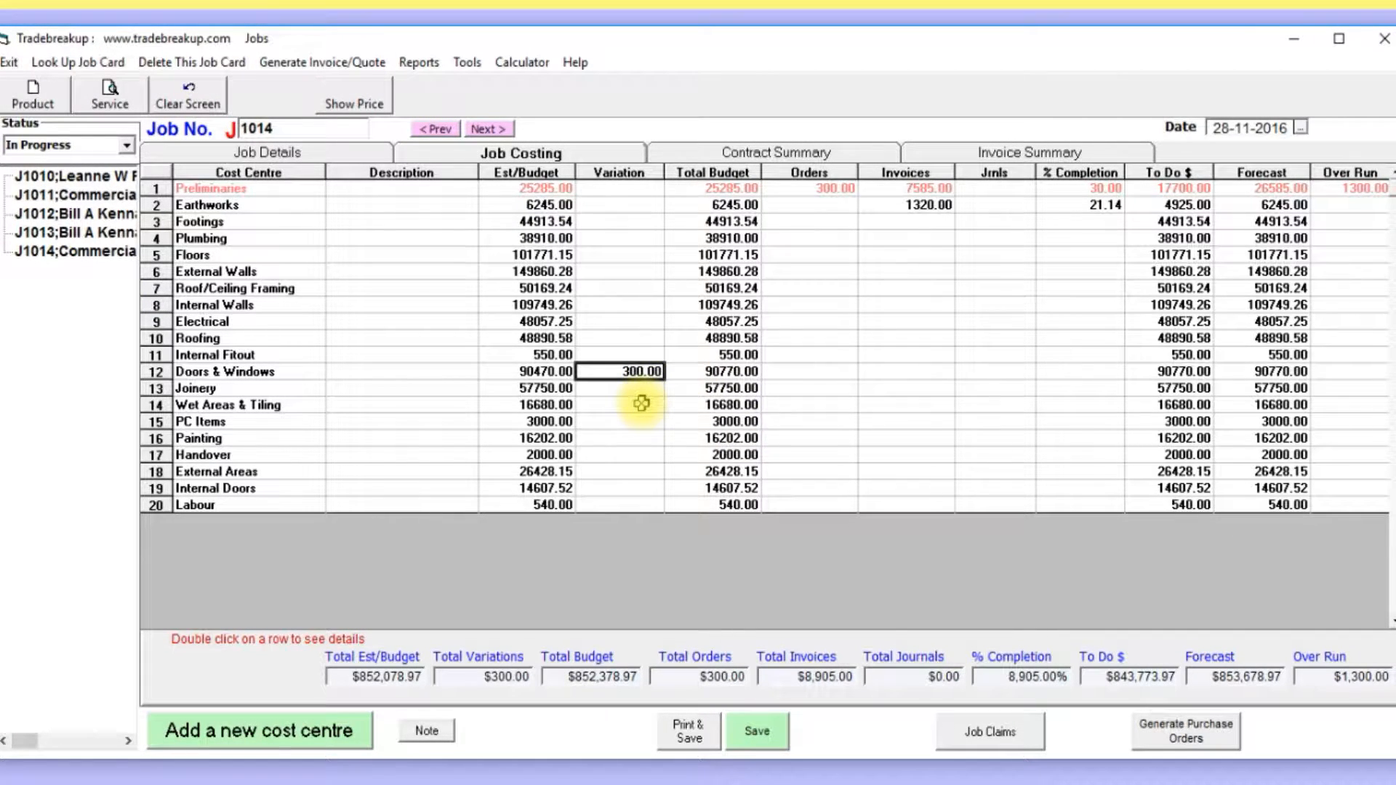
pyautogui.click(538, 383)
pyautogui.click(538, 373)
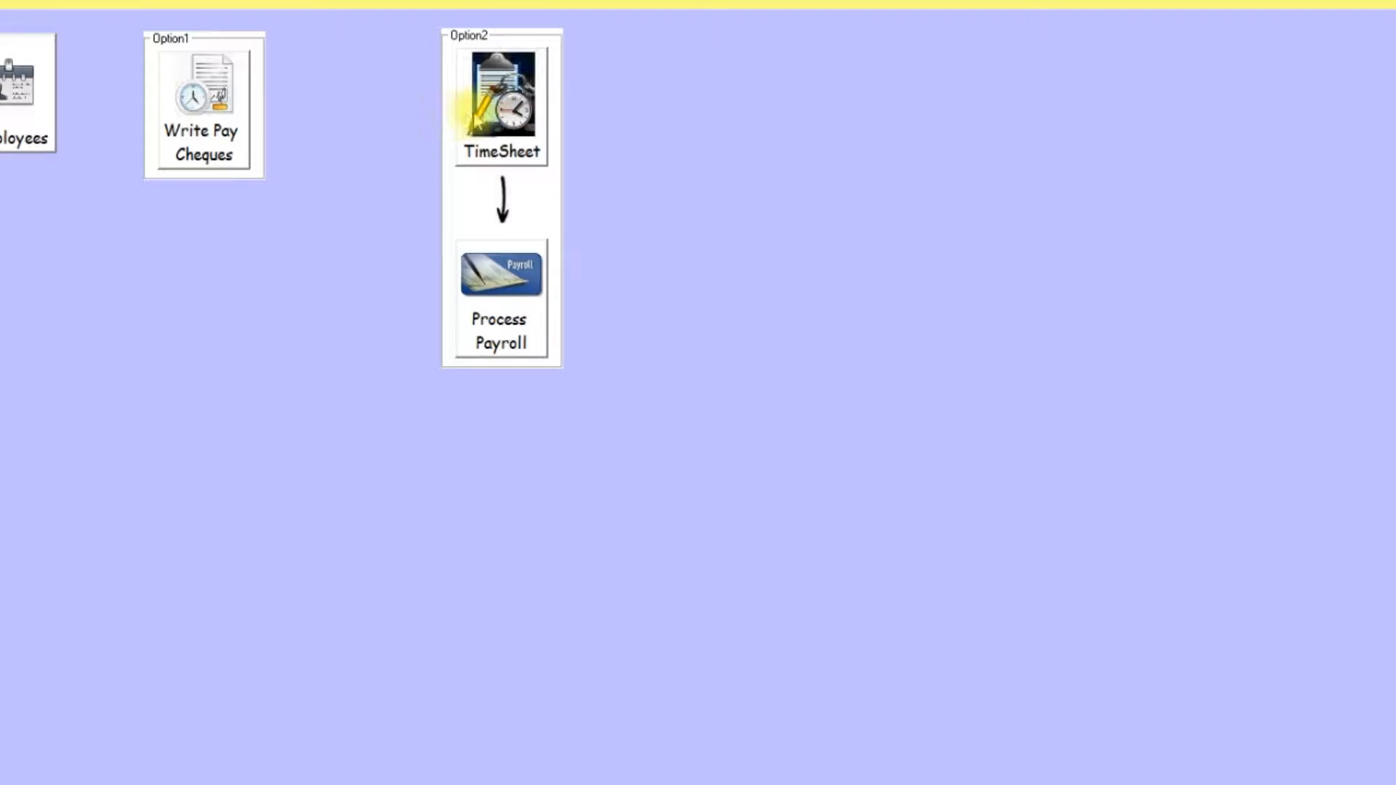
# - View the saved timesheet, and look at a pay cheque form filled for employee 1 without recording it
pyautogui.click(486, 100)
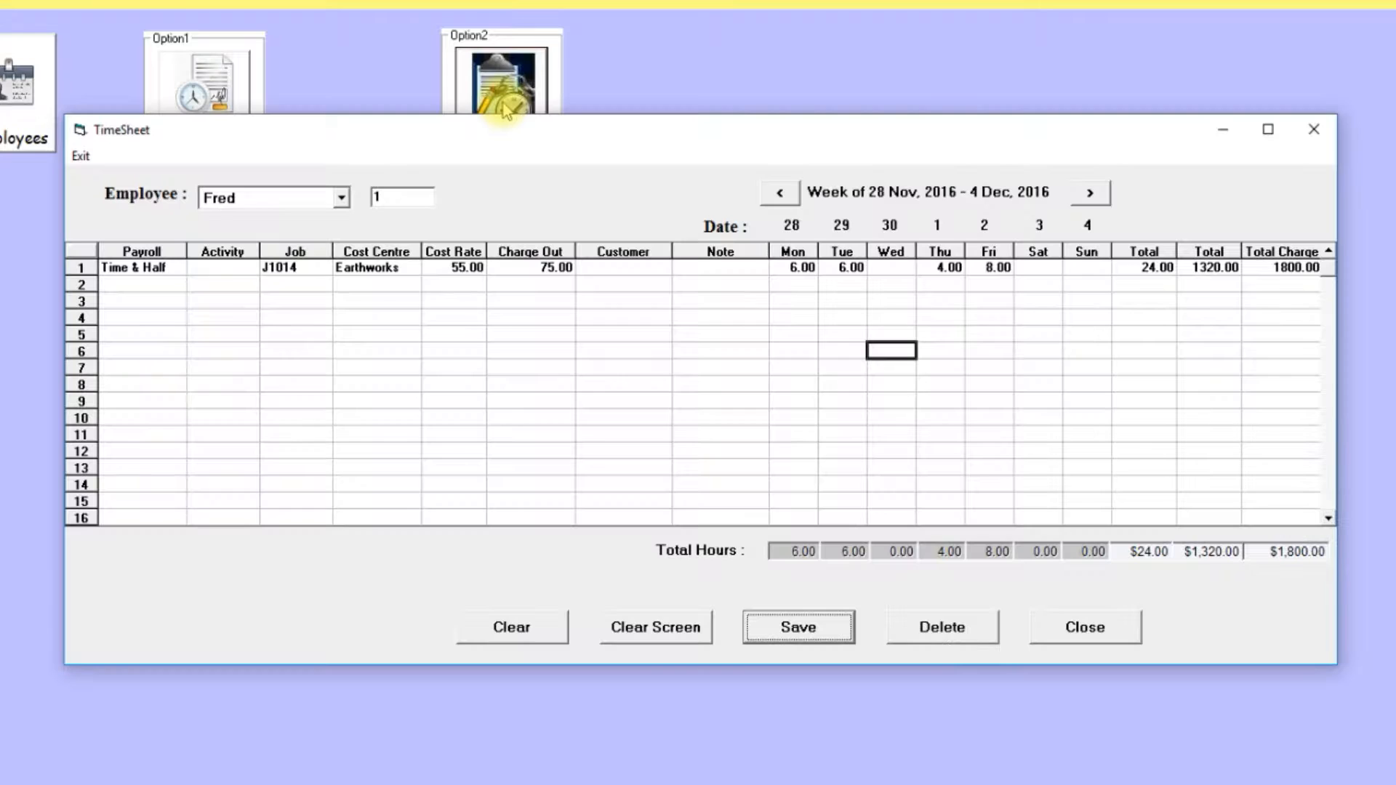
pyautogui.click(79, 153)
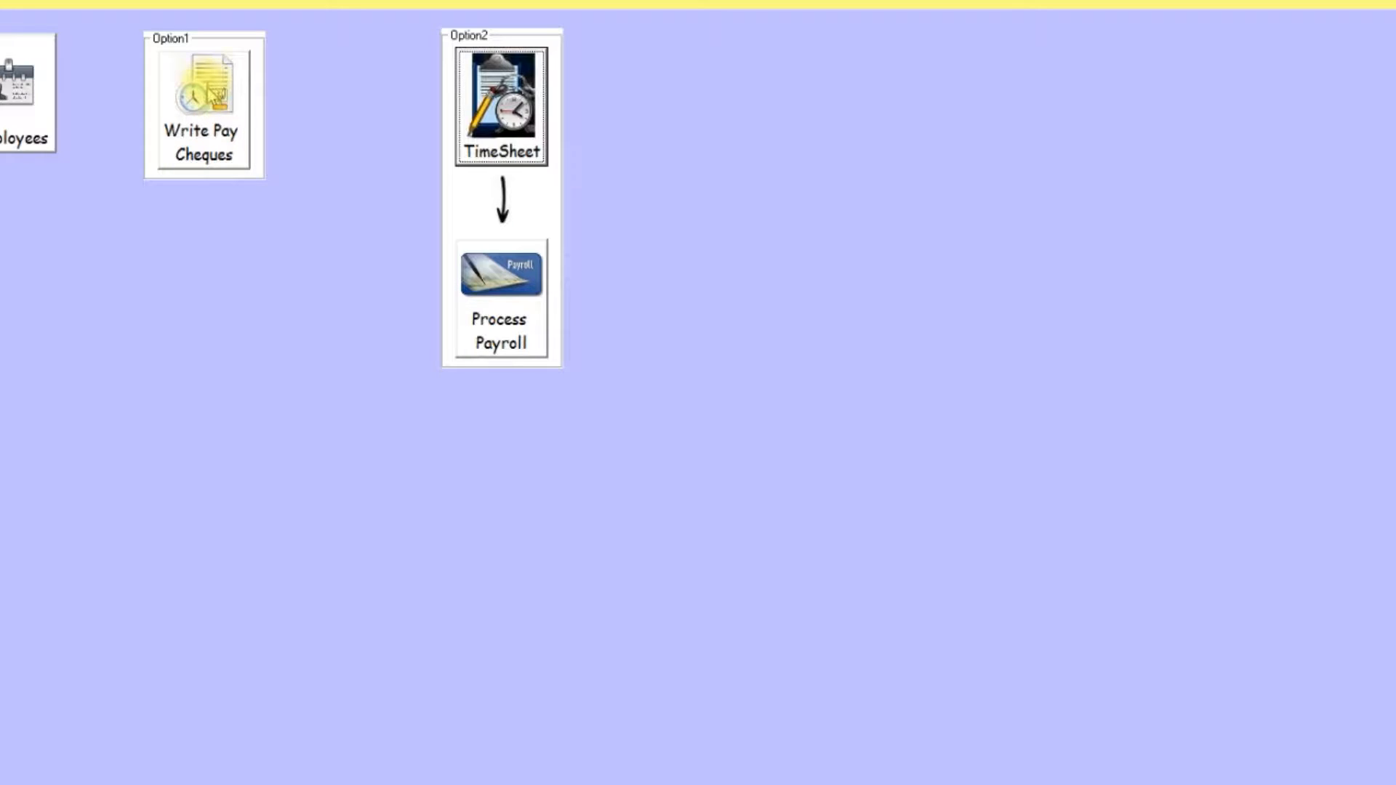
pyautogui.click(214, 108)
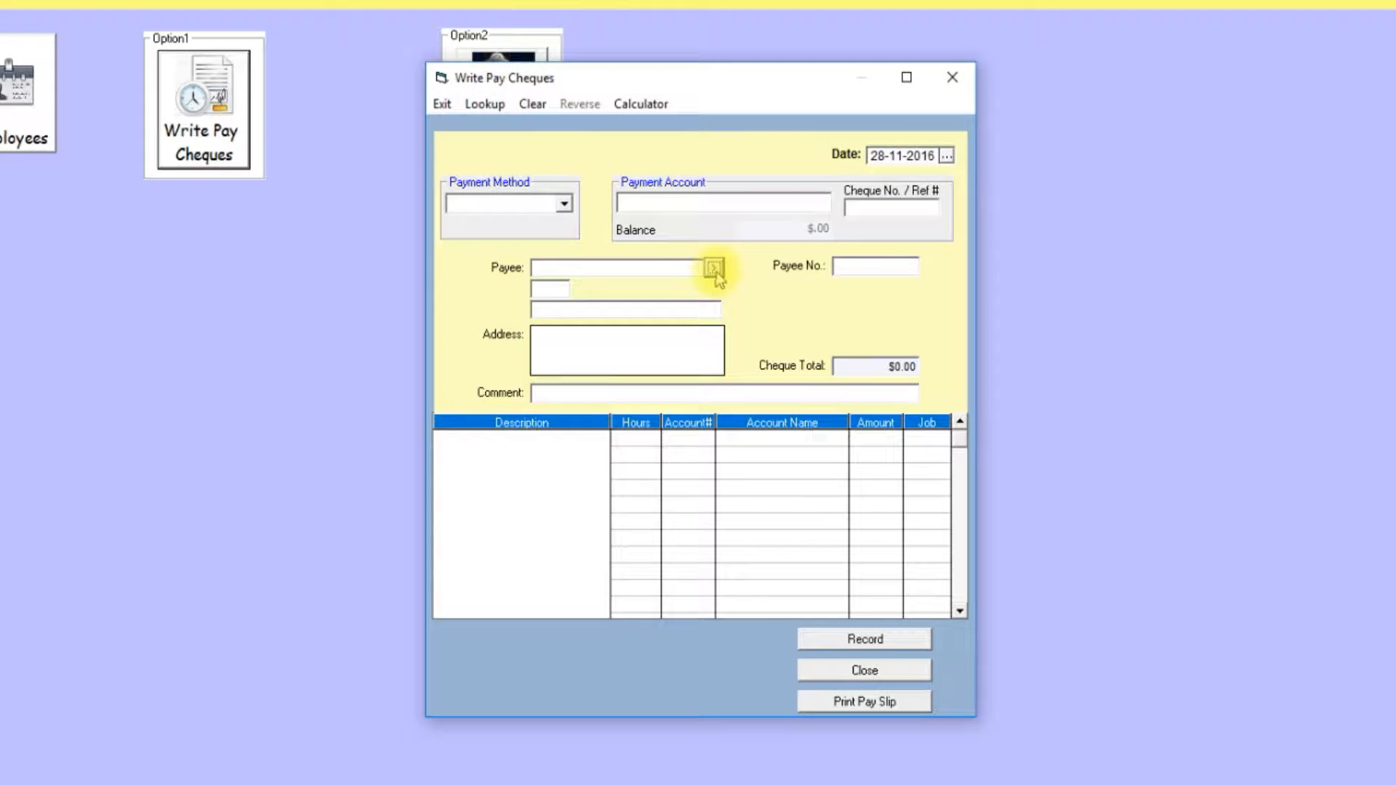
pyautogui.click(714, 269)
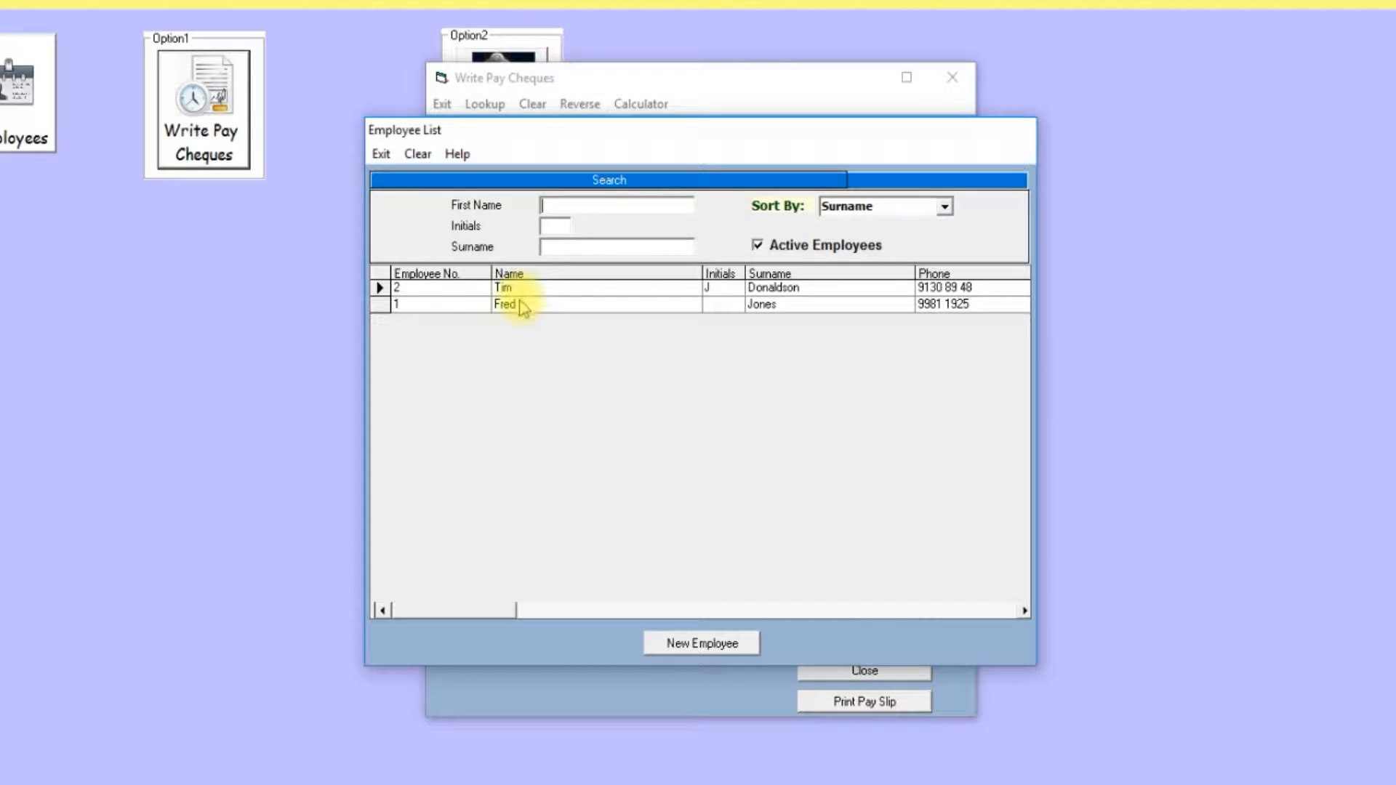
pyautogui.doubleClick(522, 301)
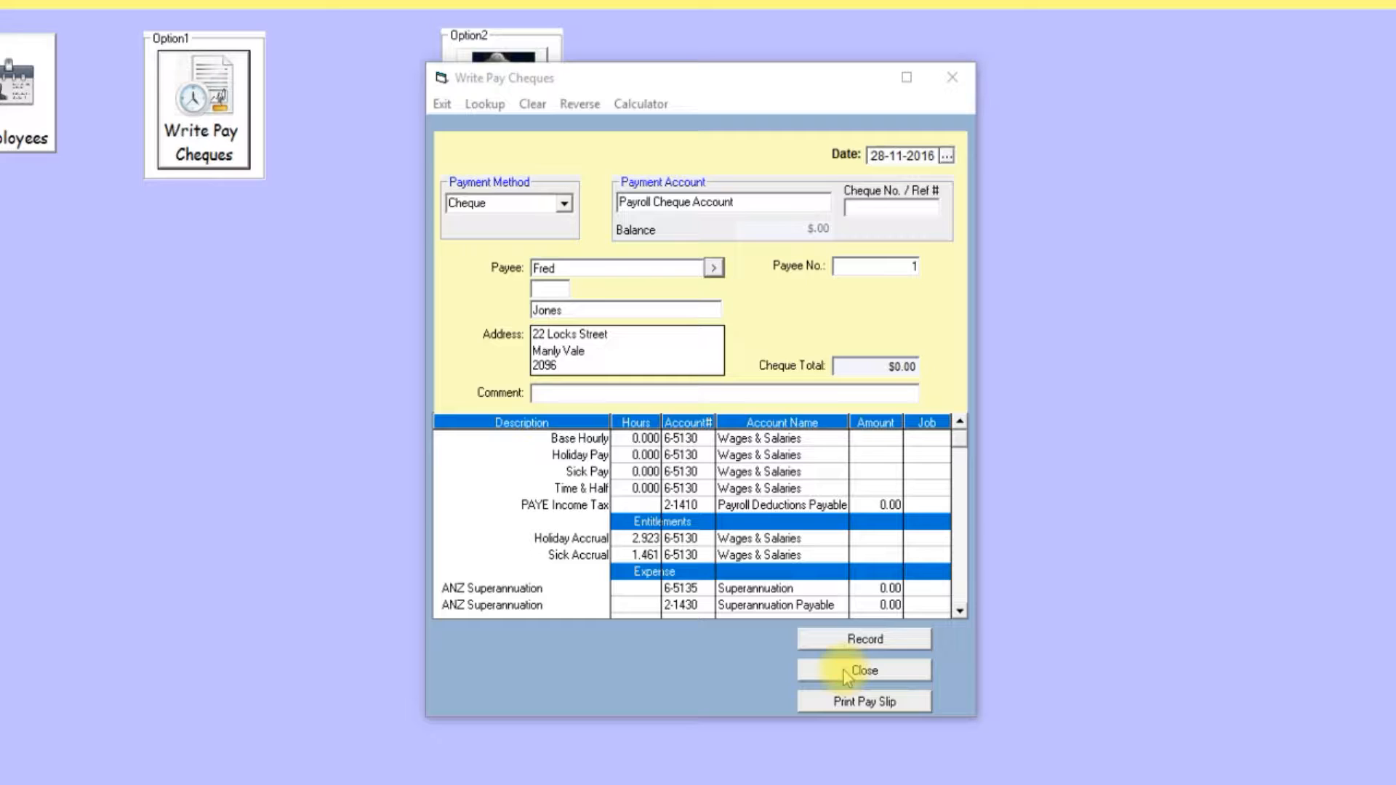
pyautogui.click(438, 104)
# - View the timesheets of all employees paid Weekly in Process Payroll, and close it without processing
pyautogui.click(505, 287)
pyautogui.click(707, 213)
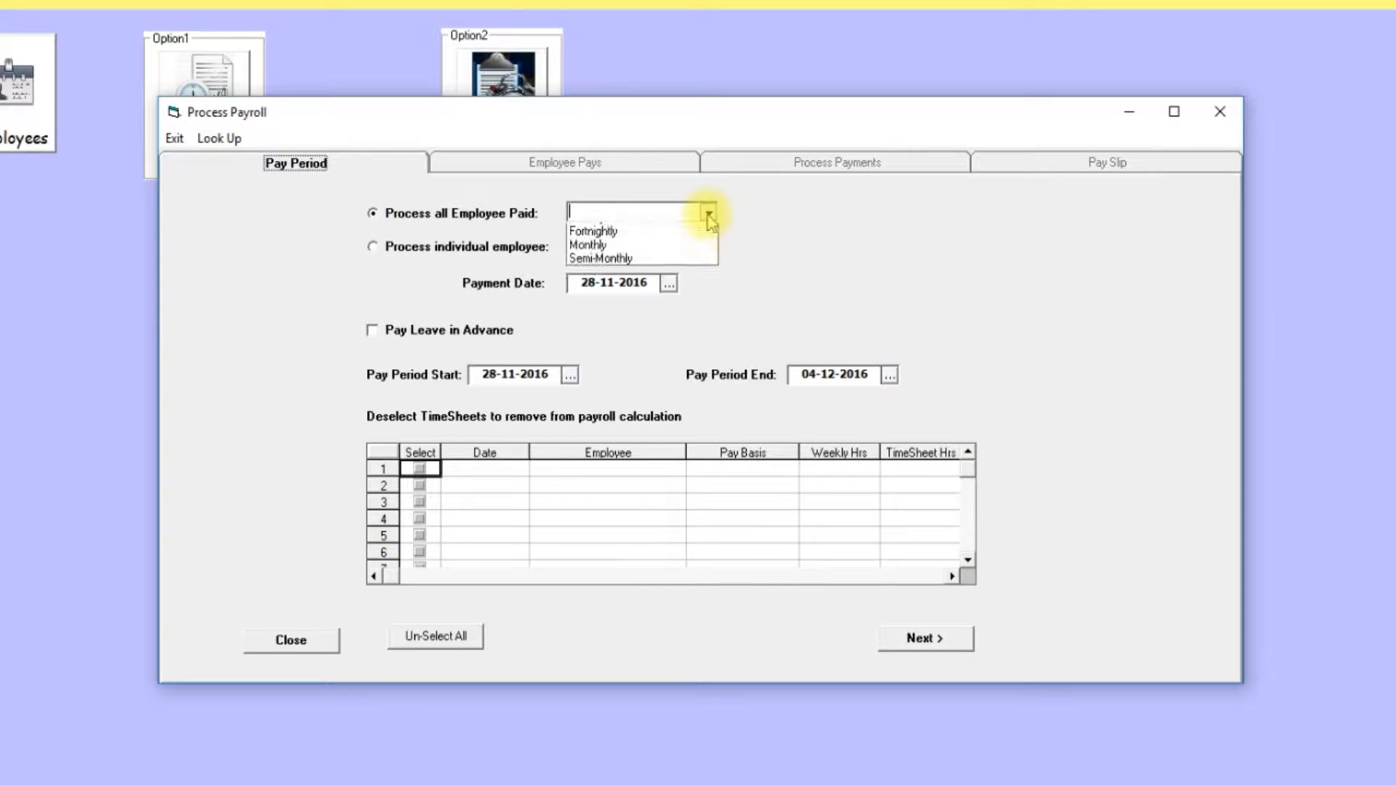
pyautogui.click(642, 247)
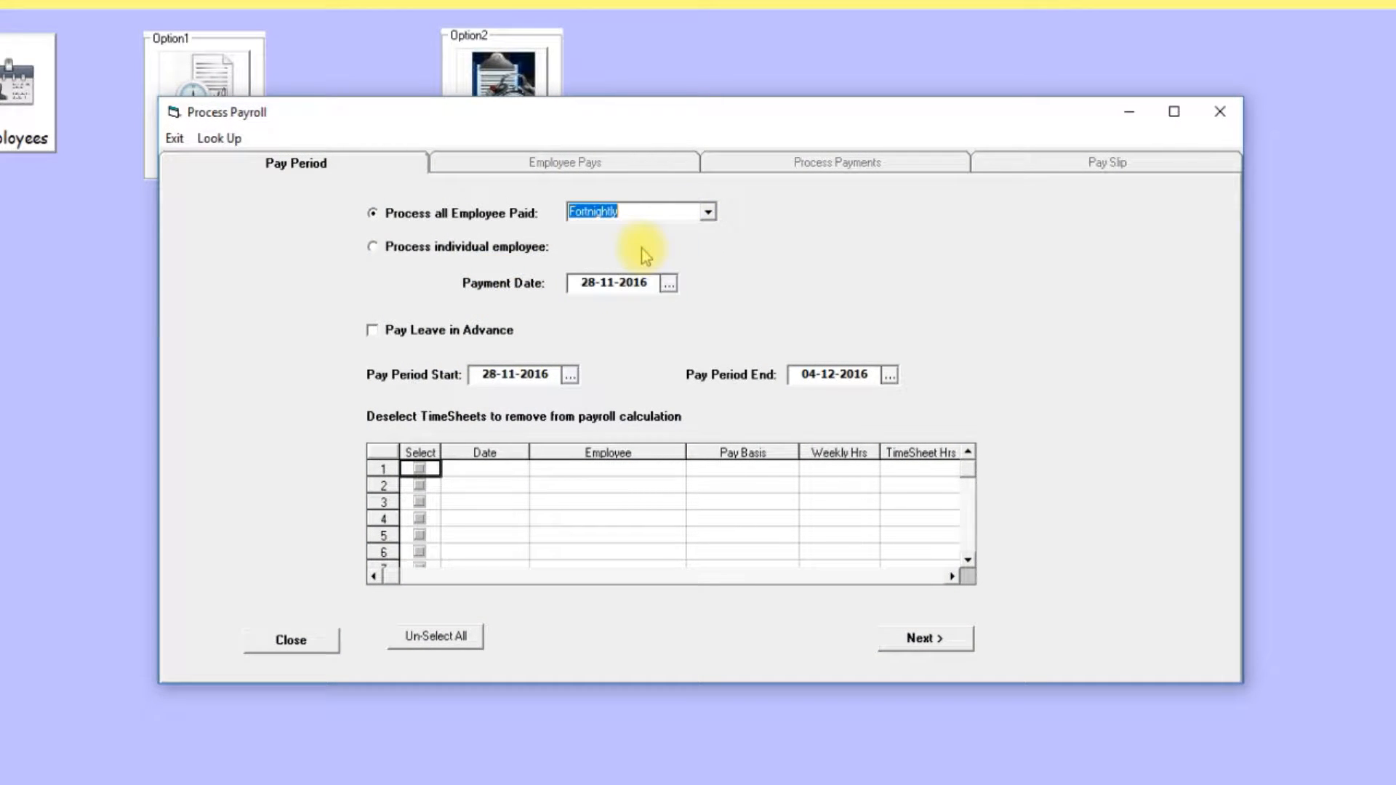
pyautogui.click(709, 212)
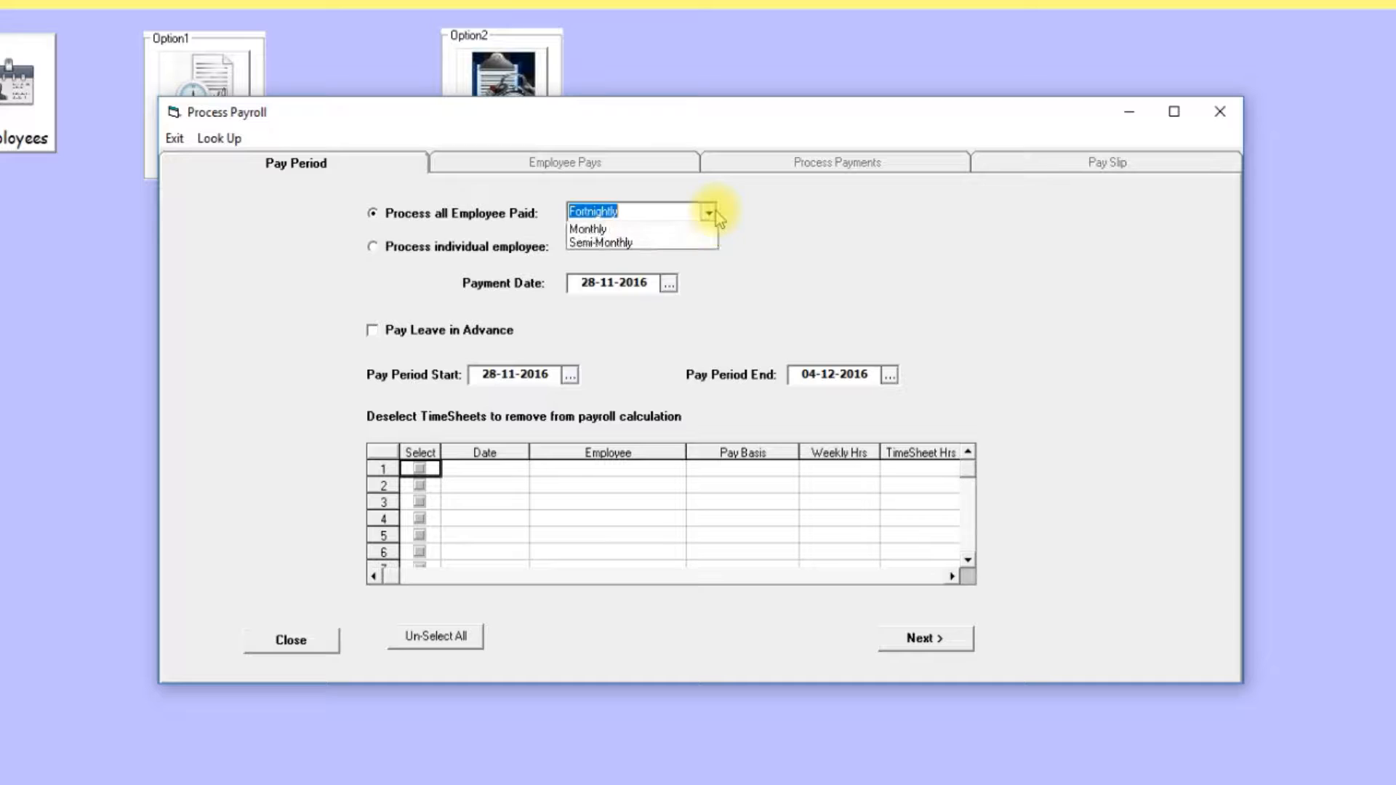
pyautogui.click(673, 228)
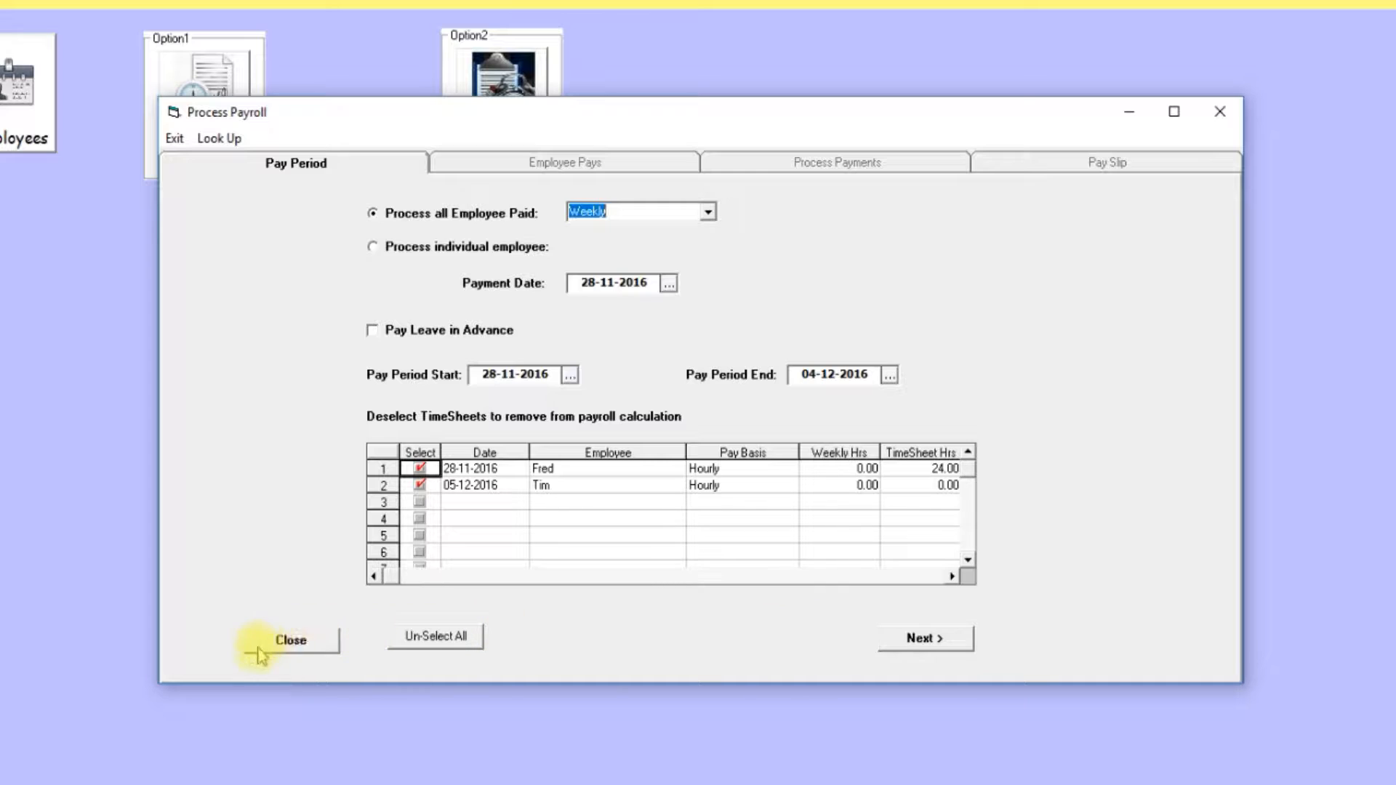
pyautogui.click(295, 642)
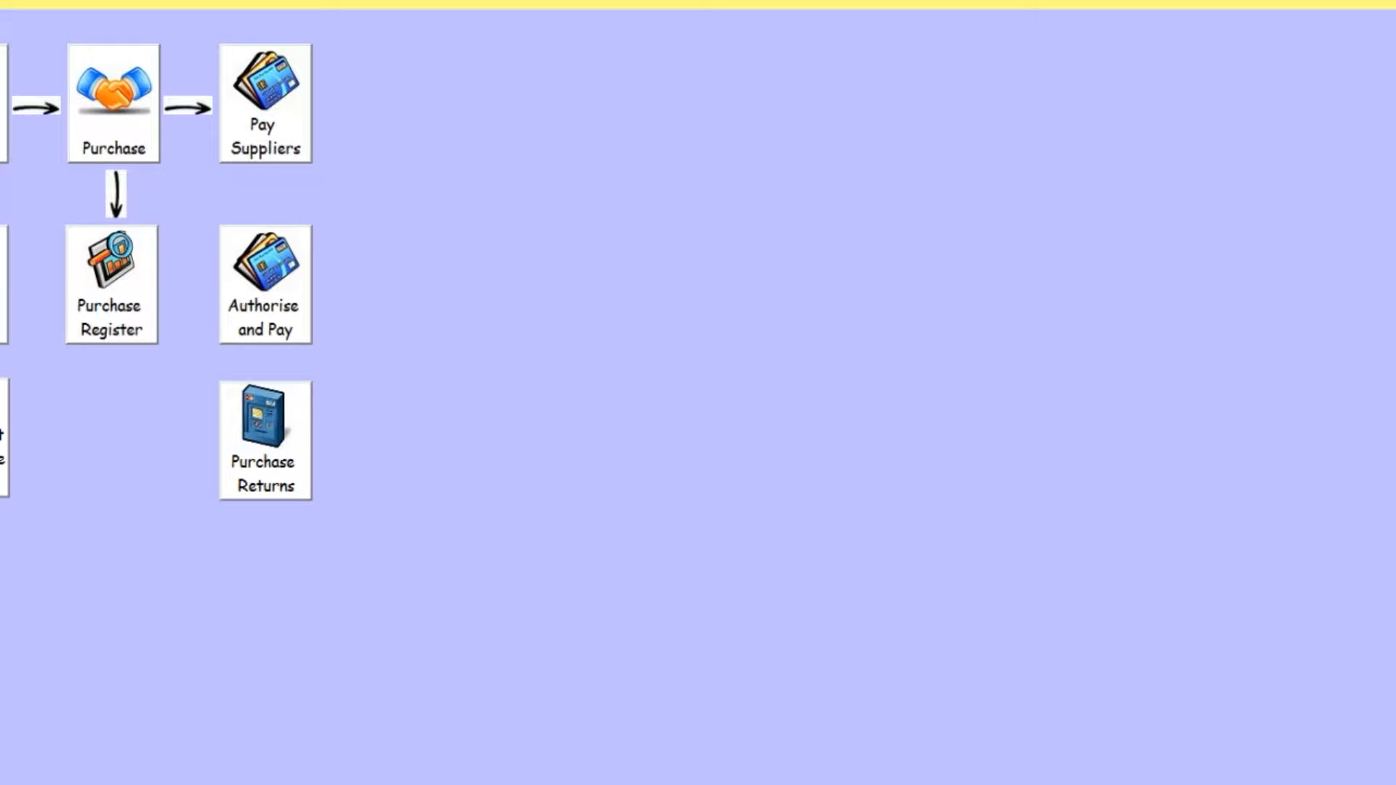
# - Open the supplier payment form and try to load the outstanding purchases of 5 Star Timbers
pyautogui.click(272, 129)
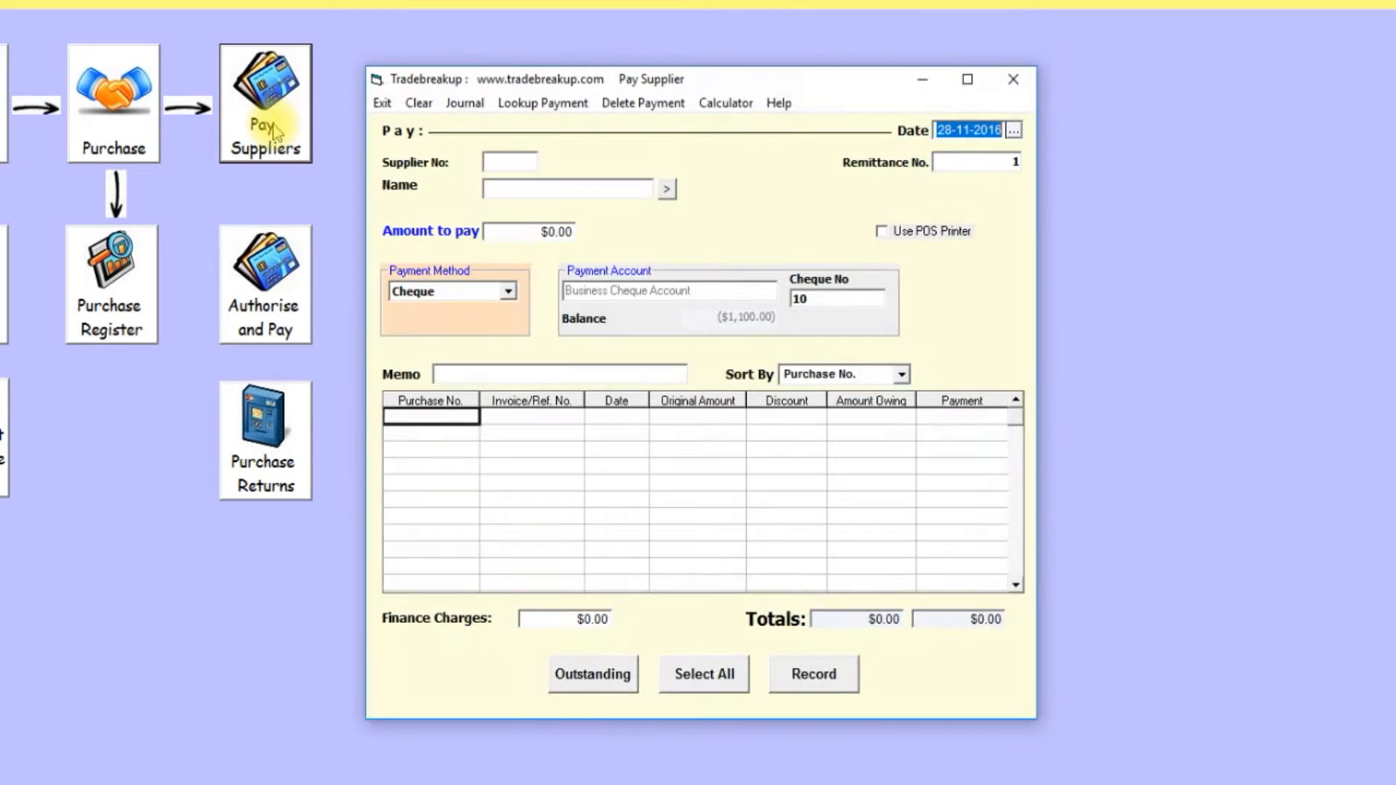
pyautogui.click(666, 189)
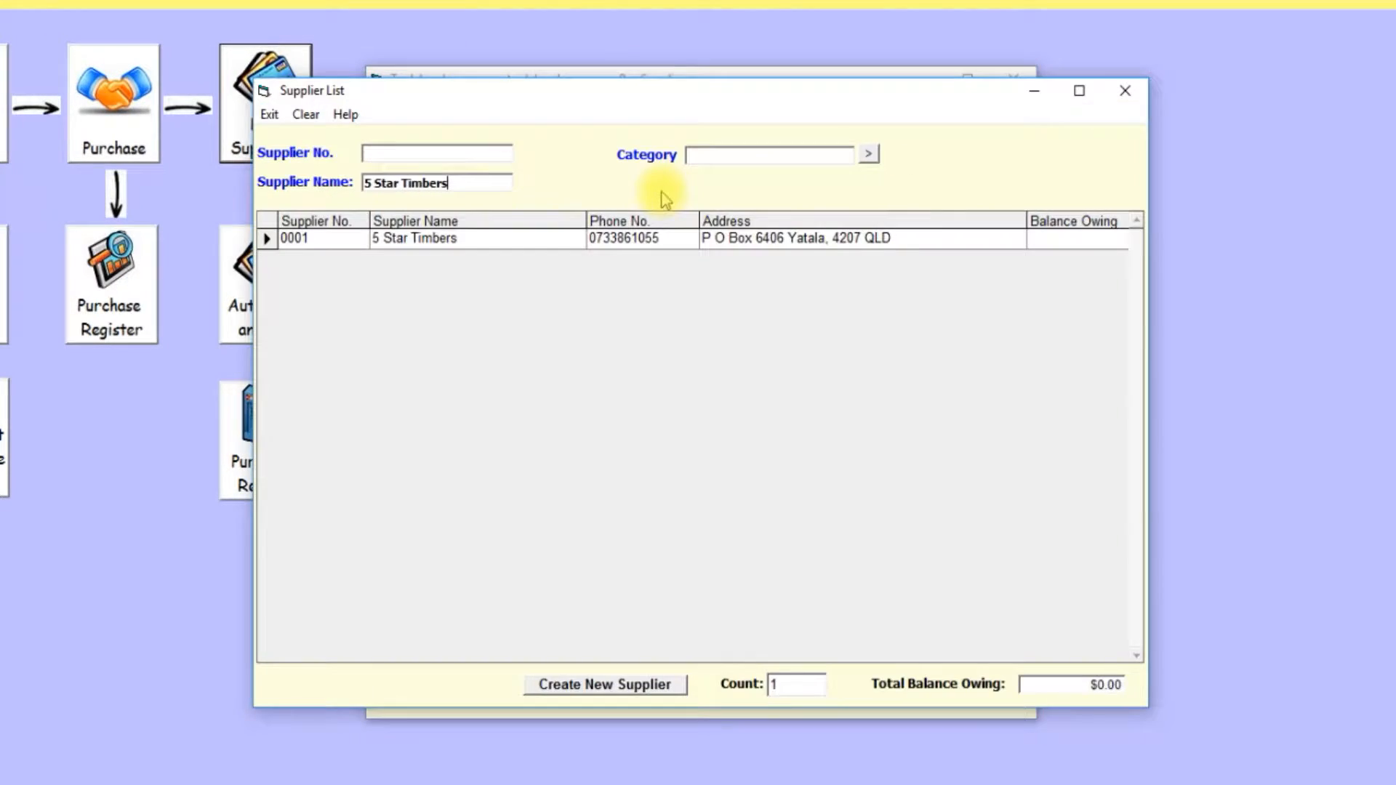
pyautogui.doubleClick(571, 240)
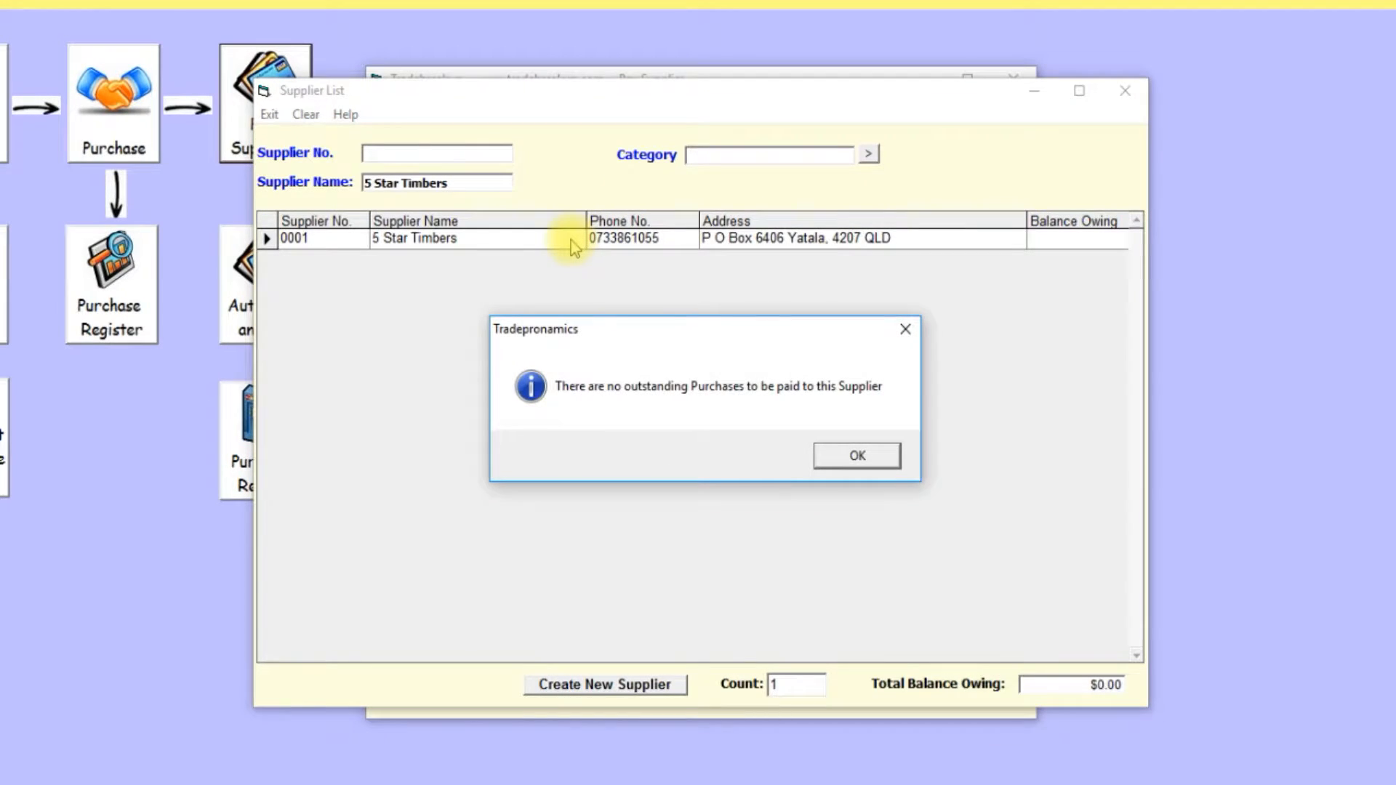
pyautogui.click(864, 469)
# - Look up the outstanding purchases of supplier Adbri Masonry in the payment form, and close it without recording a payment
pyautogui.click(666, 189)
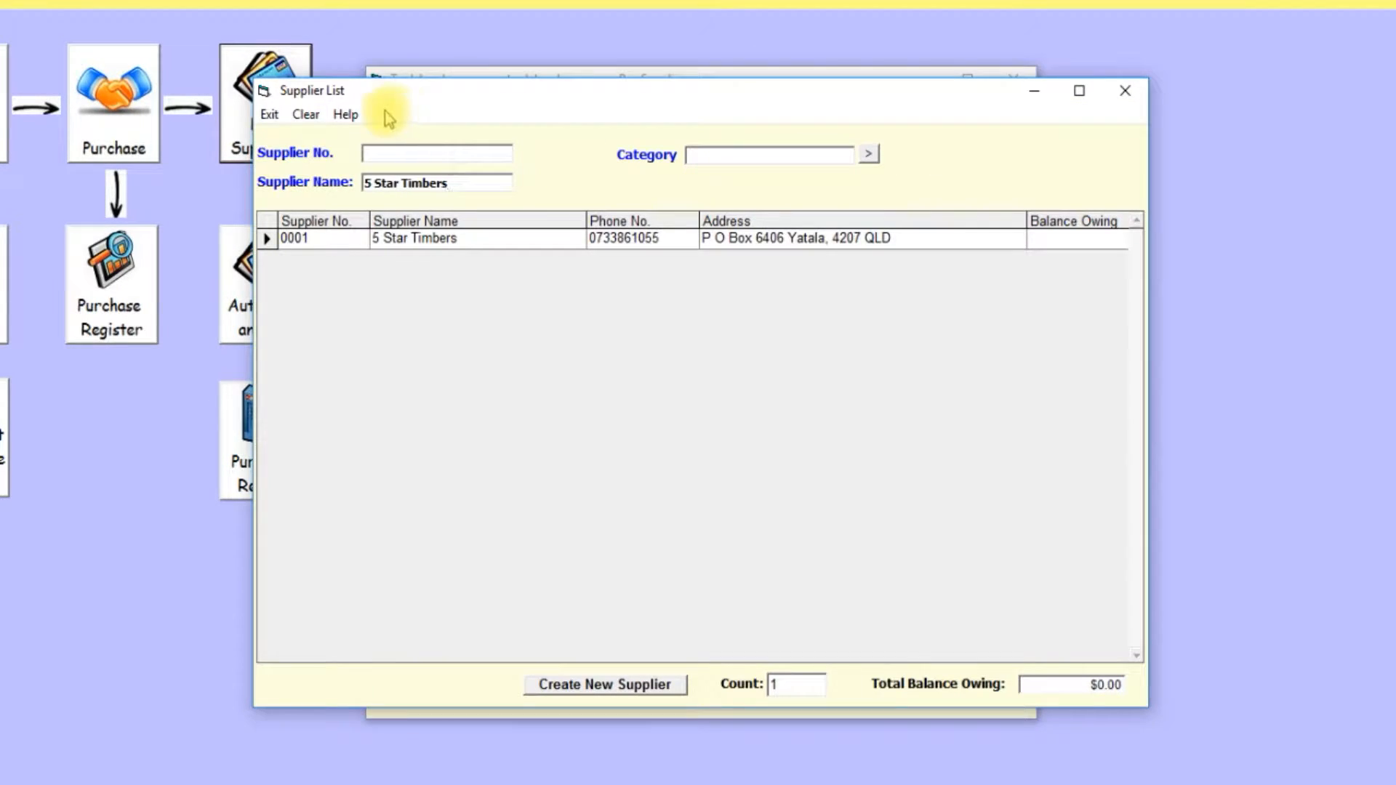
pyautogui.click(305, 114)
pyautogui.doubleClick(1041, 466)
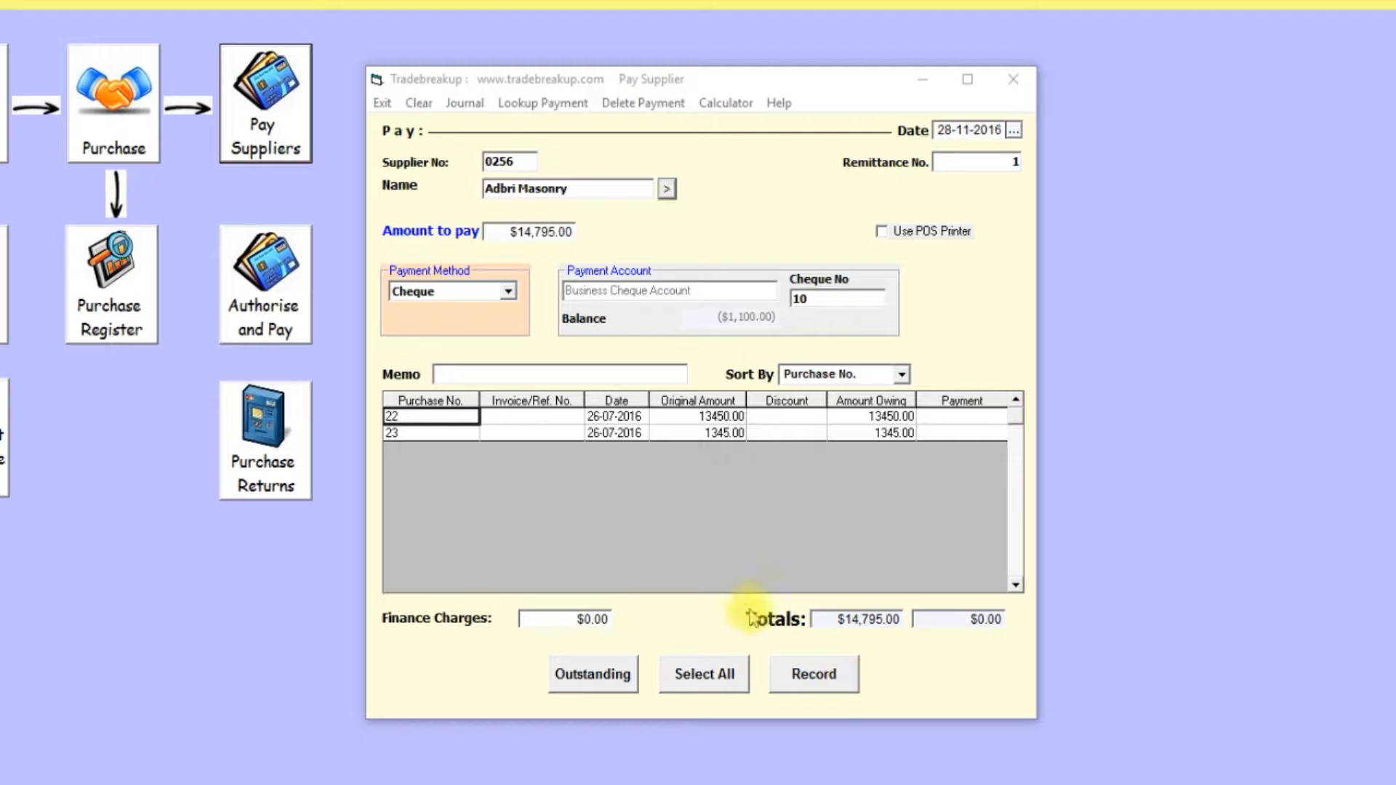
pyautogui.click(1004, 85)
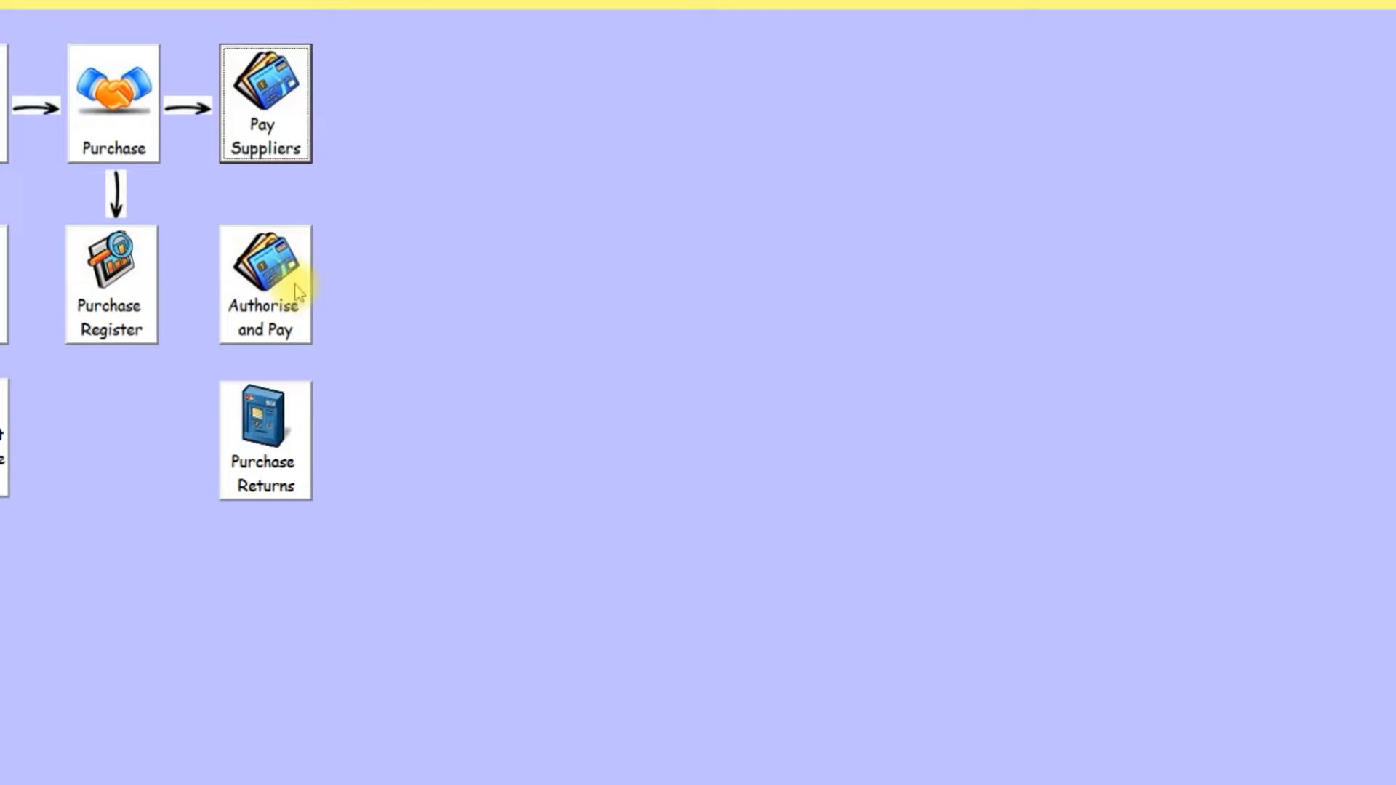
# - Authorise District Regional Council's unpaid invoice 1234567 in full in Authorise and Pay Creditors
pyautogui.click(298, 281)
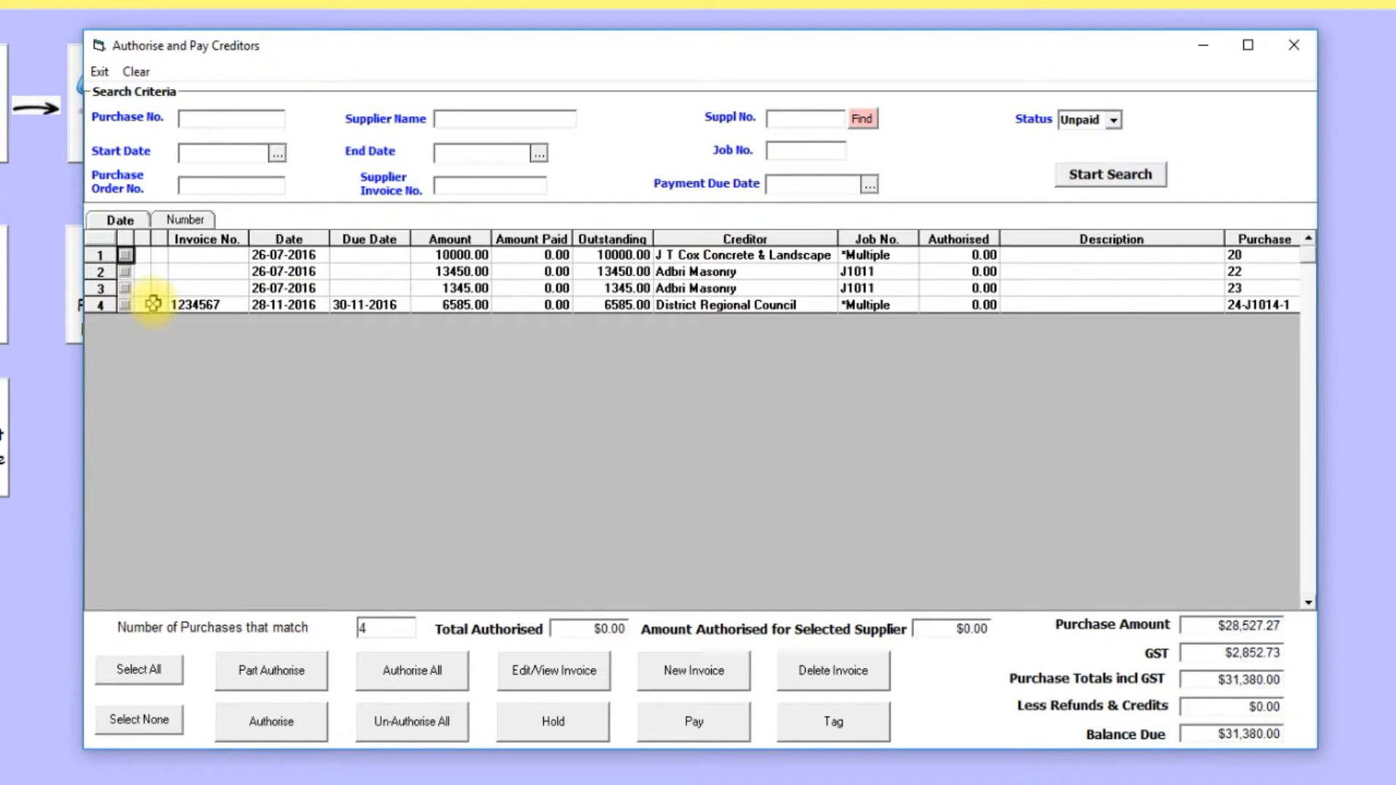
pyautogui.click(187, 305)
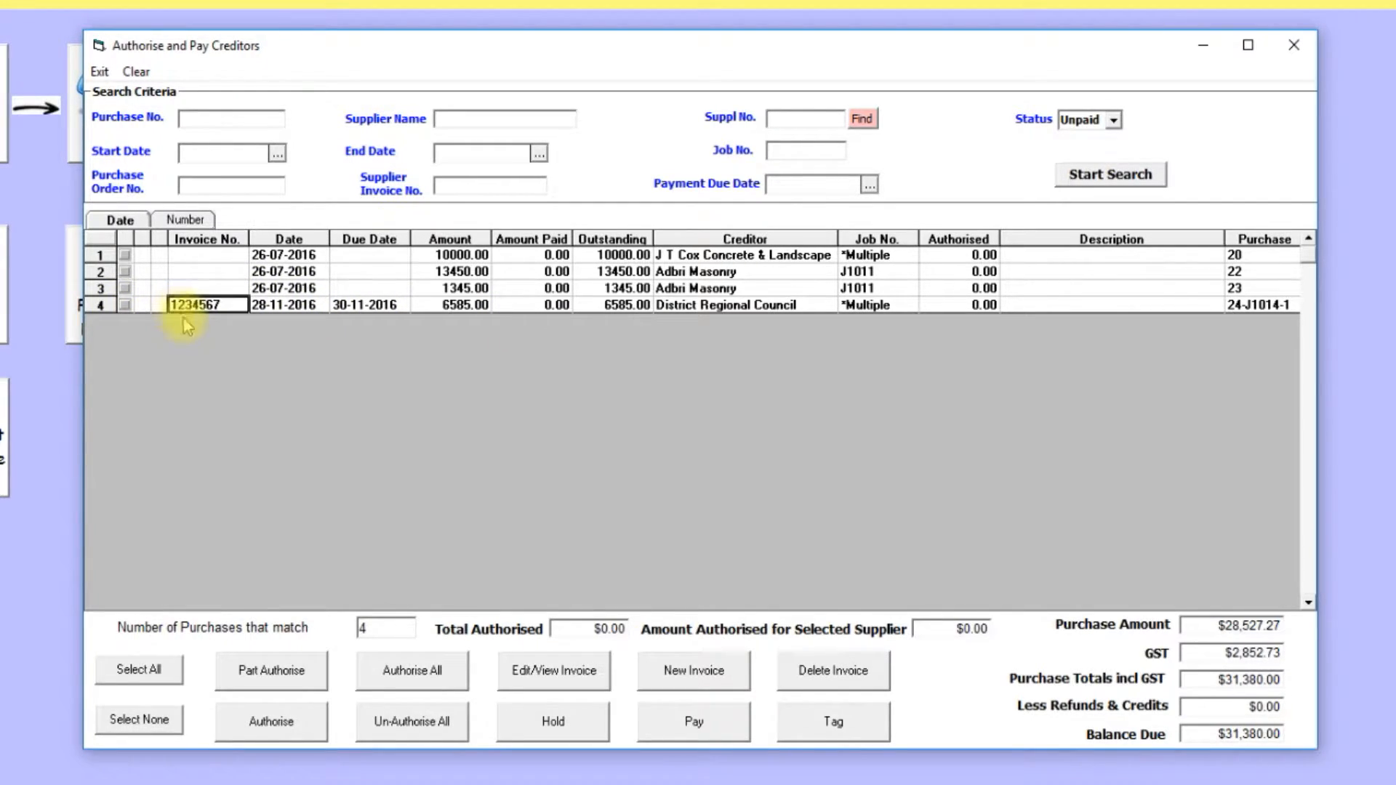
pyautogui.click(255, 723)
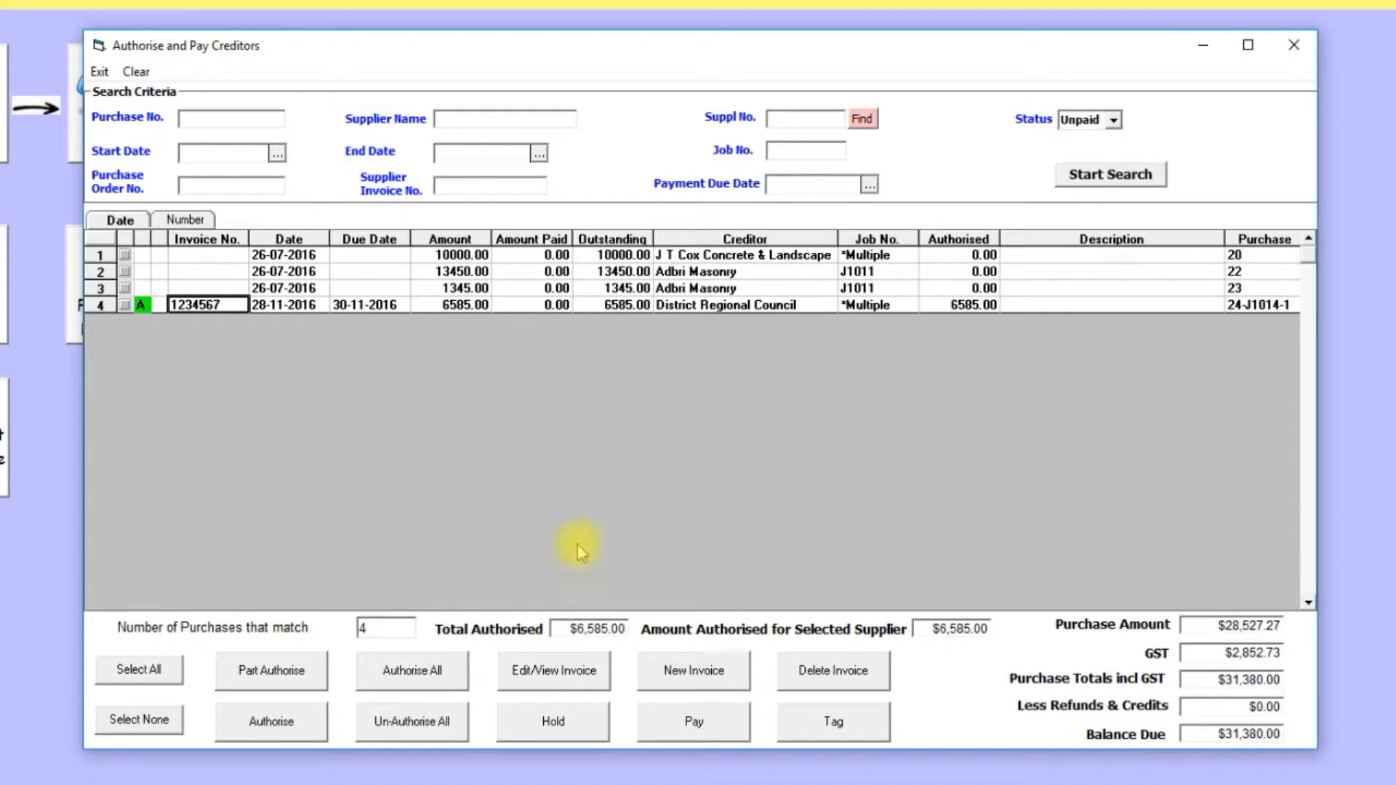
# - Part-authorise $345.00 of Adbri Masonry's purchase 23, and leave Authorise and Pay Creditors
pyautogui.click(190, 287)
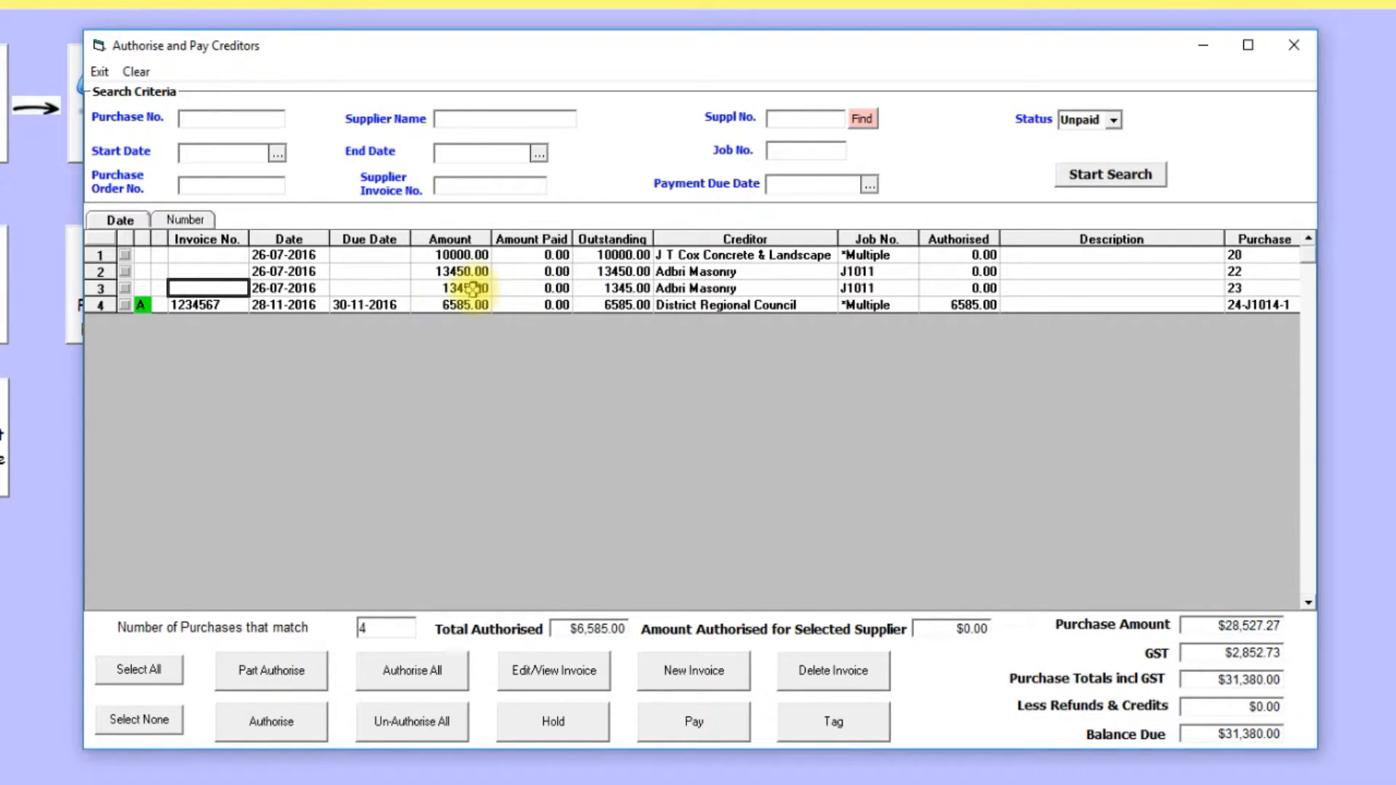
pyautogui.click(281, 668)
pyautogui.write('345')
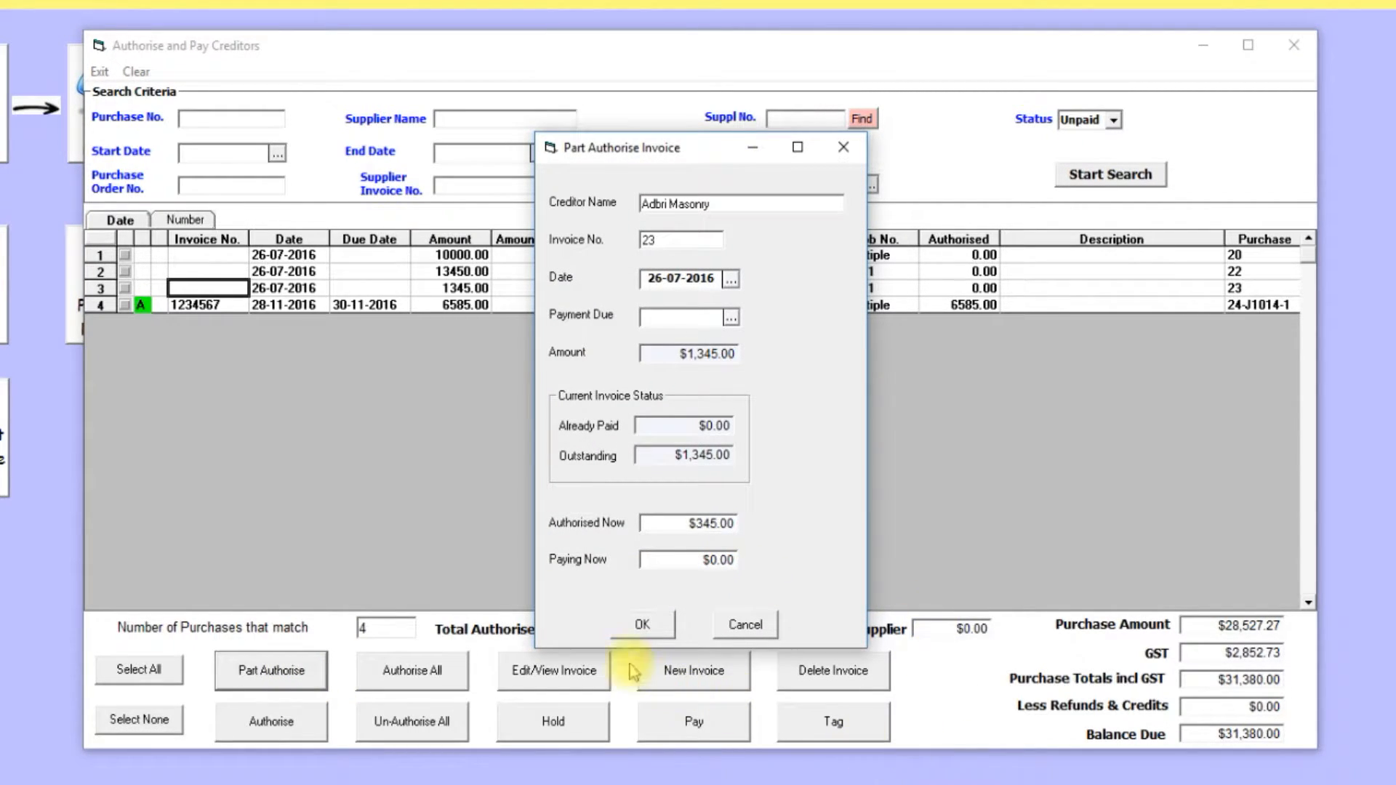
pyautogui.click(642, 624)
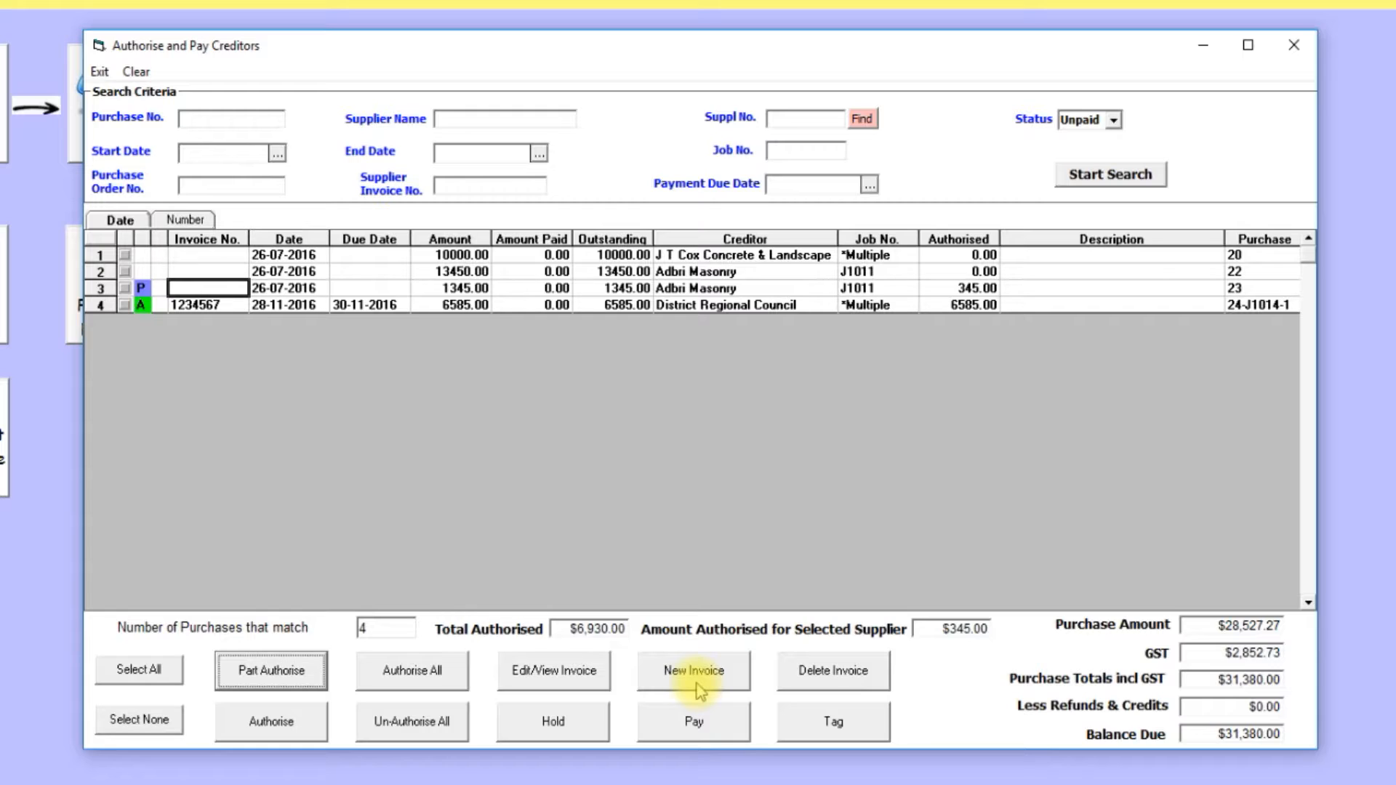
pyautogui.click(100, 72)
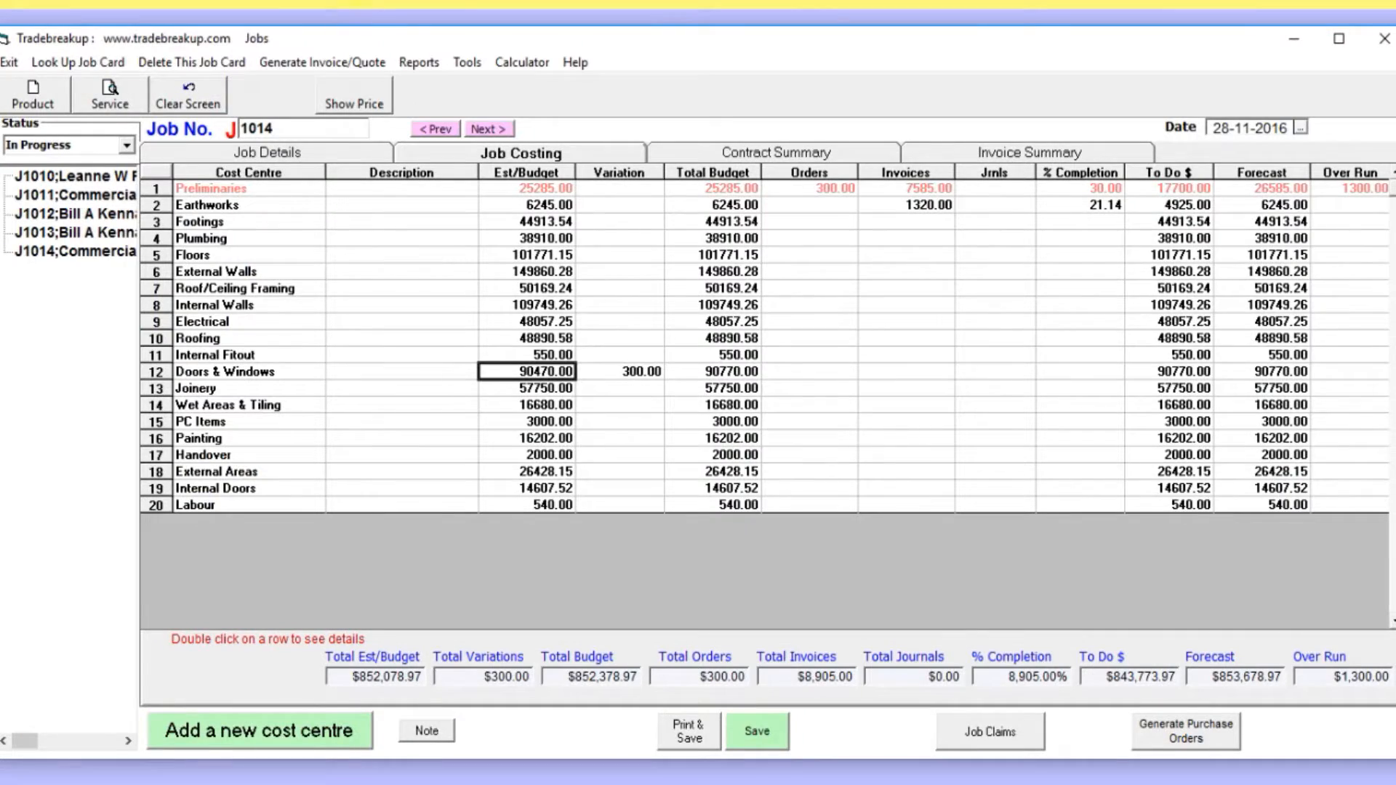
# - View the job details and costing of job J1014, and open the trade breakup of the Demonstration estimate
pyautogui.click(348, 157)
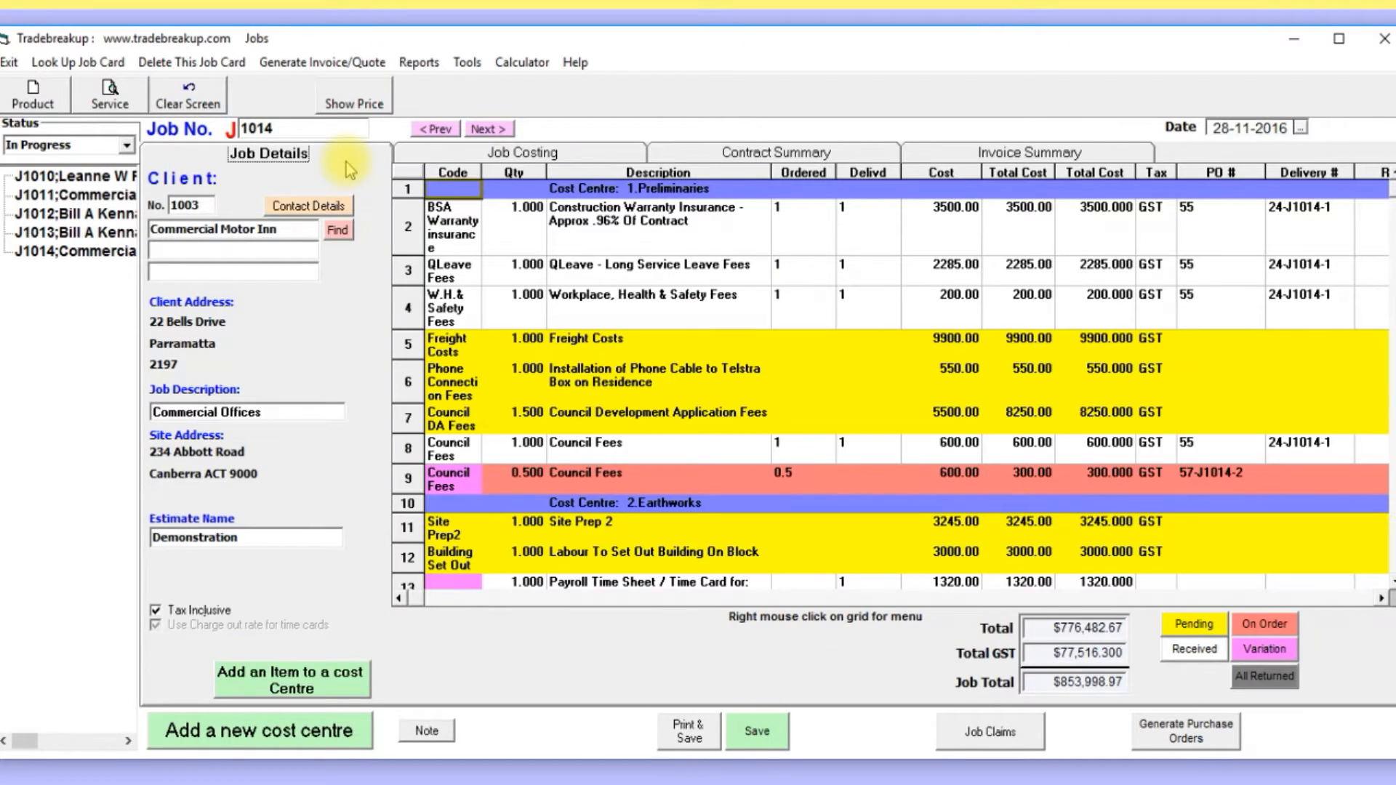
pyautogui.click(440, 157)
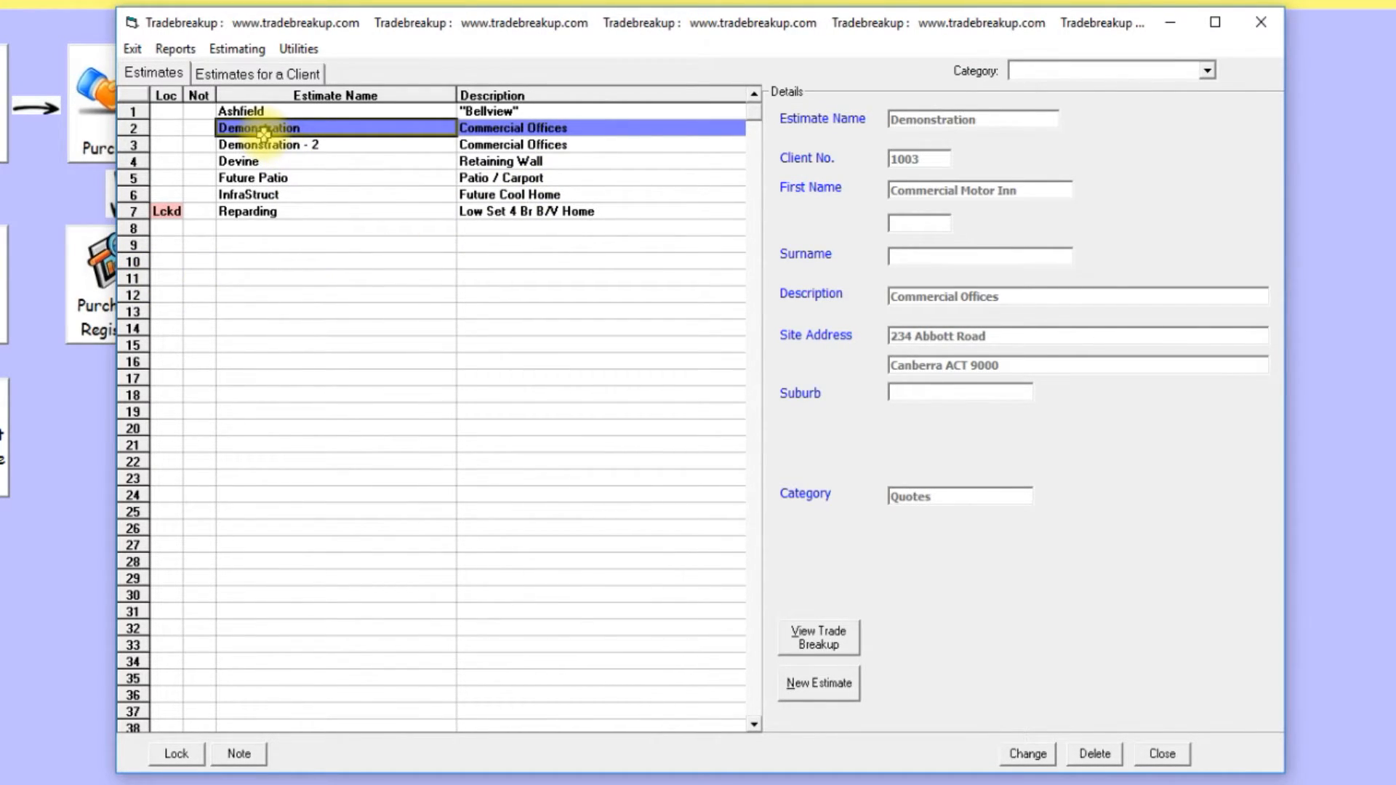
pyautogui.doubleClick(269, 137)
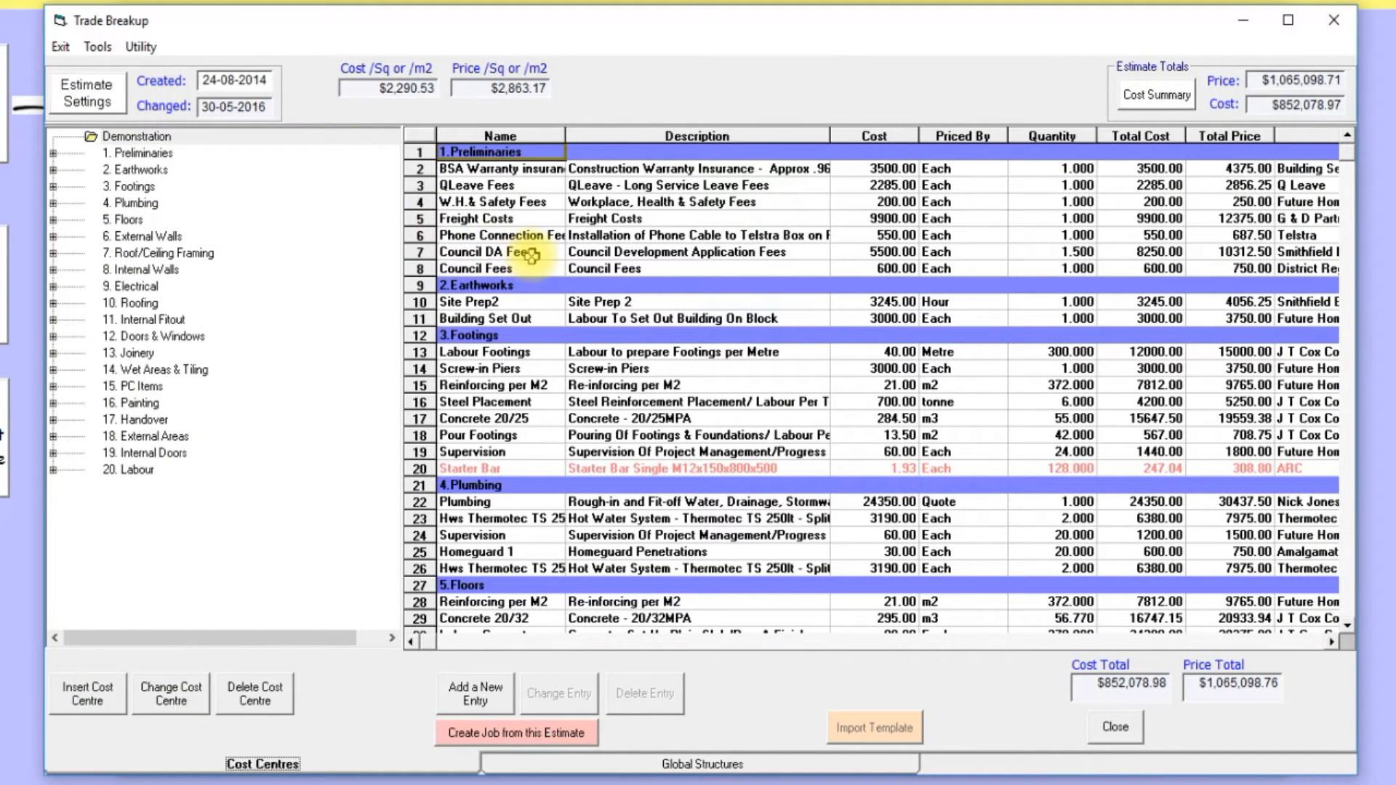